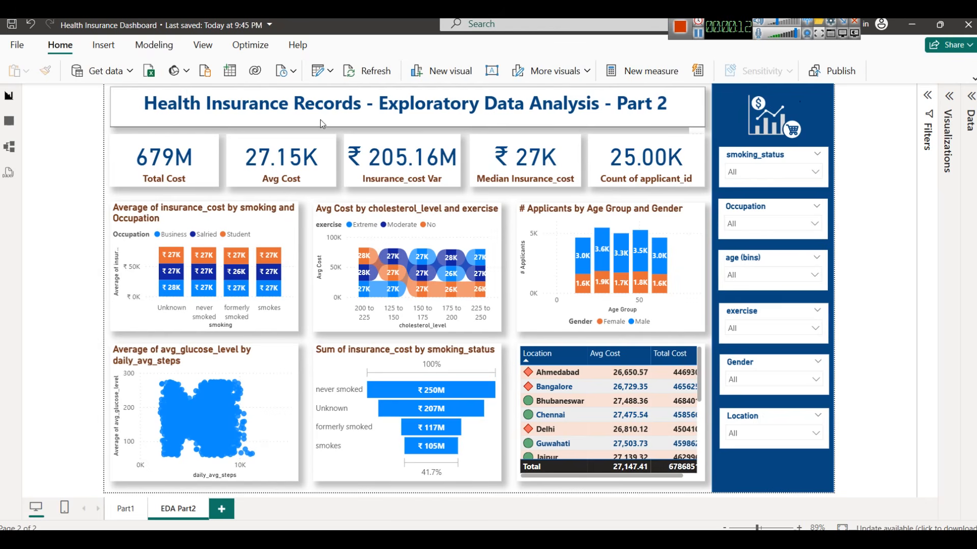
On the EDA Part2 page, preview the Occupation slicer by filtering to Salried and clearing the filter again
left_click(126, 509)
left_click(169, 511)
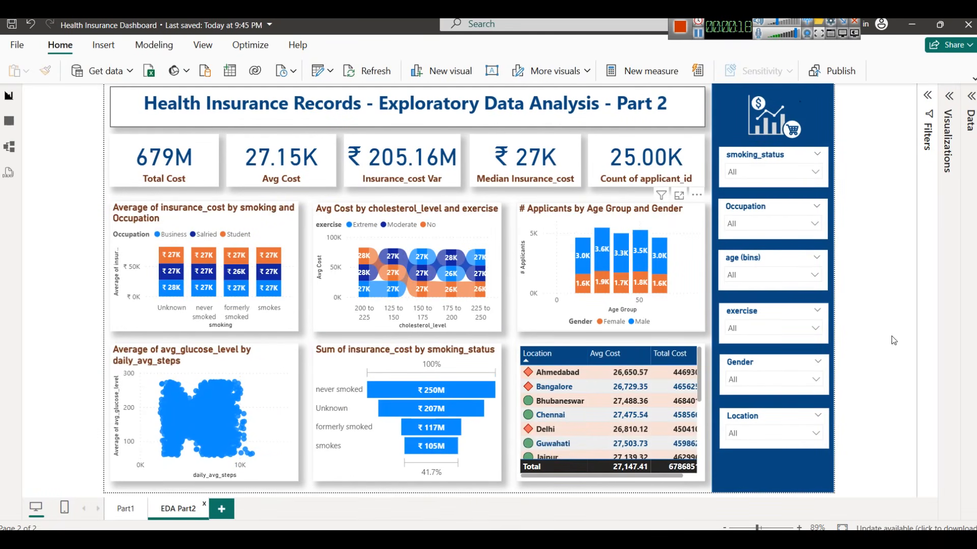
left_click(749, 226)
left_click(747, 259)
left_click(748, 260)
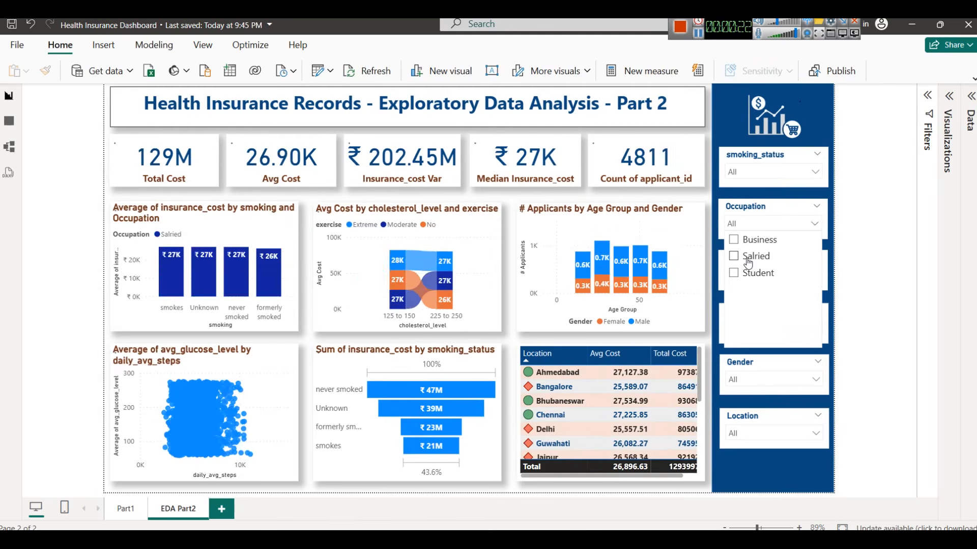
Review the three upper charts, briefly cross-highlighting the Moderate exercise segment for cholesterol level 150 to 175
left_click(259, 228)
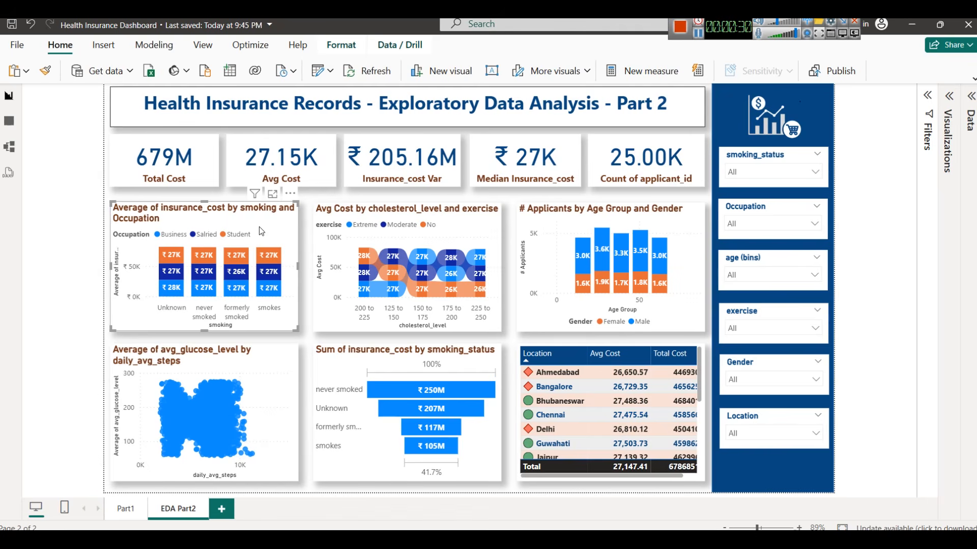
left_click(413, 227)
left_click(413, 226)
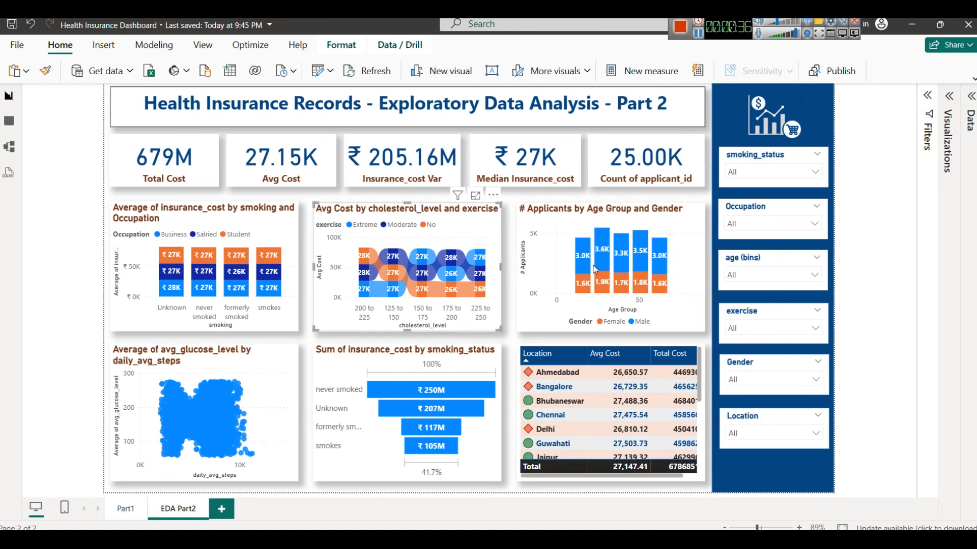
left_click(422, 276)
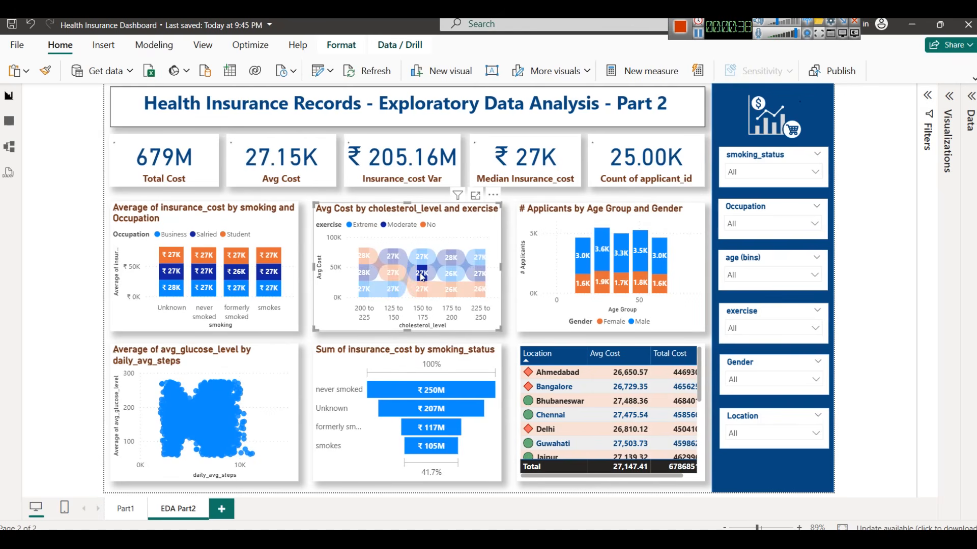
left_click(422, 277)
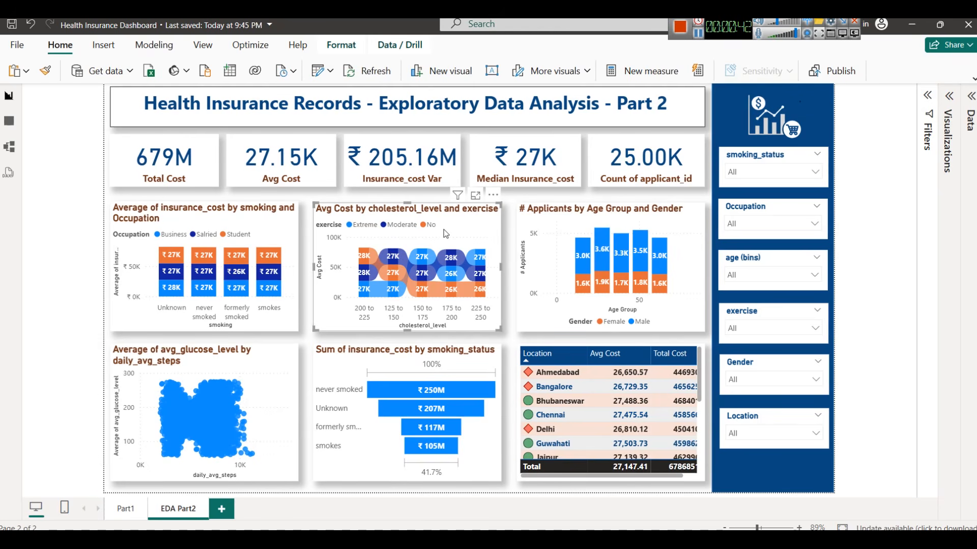
left_click(669, 224)
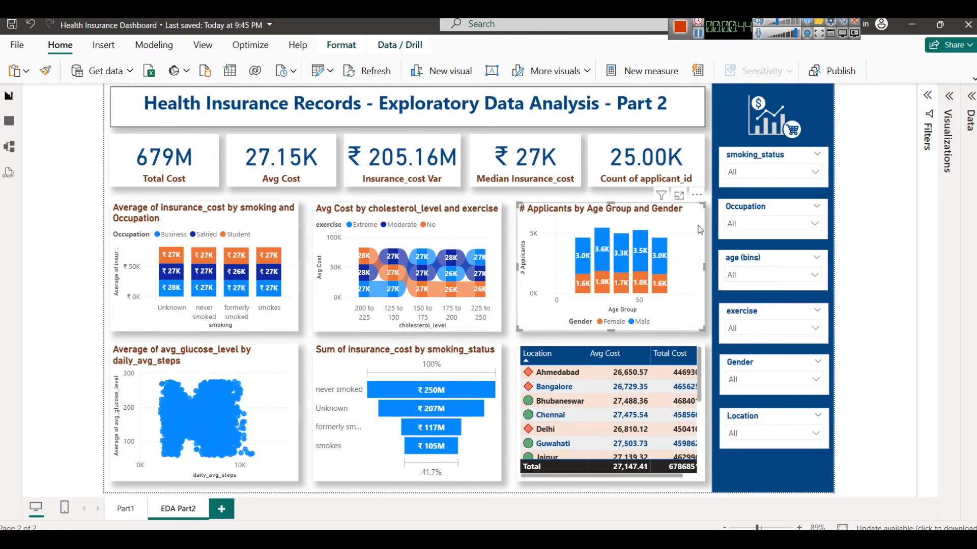
Inspect the age field behind the applicants chart and briefly cross-filter the report by the middle age group's male segment
left_click(971, 97)
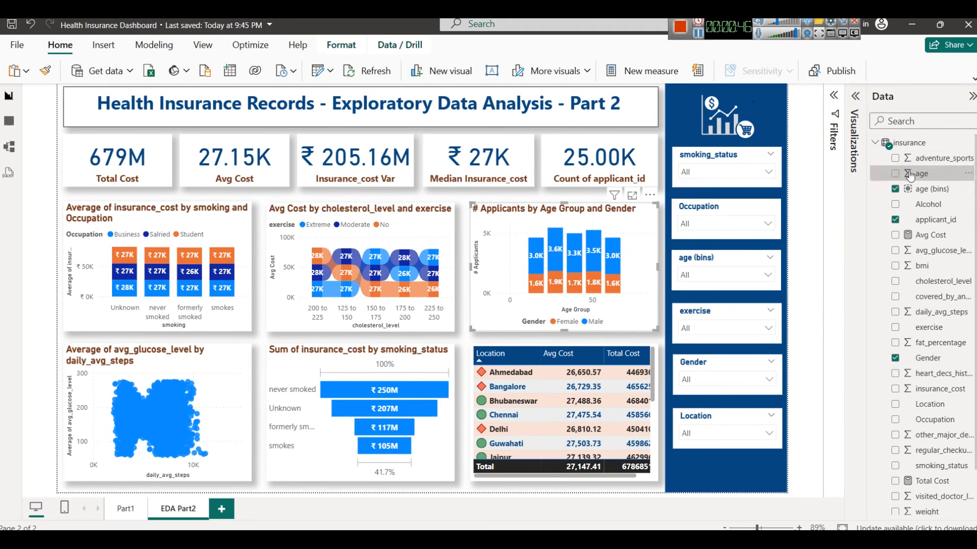
left_click(912, 174)
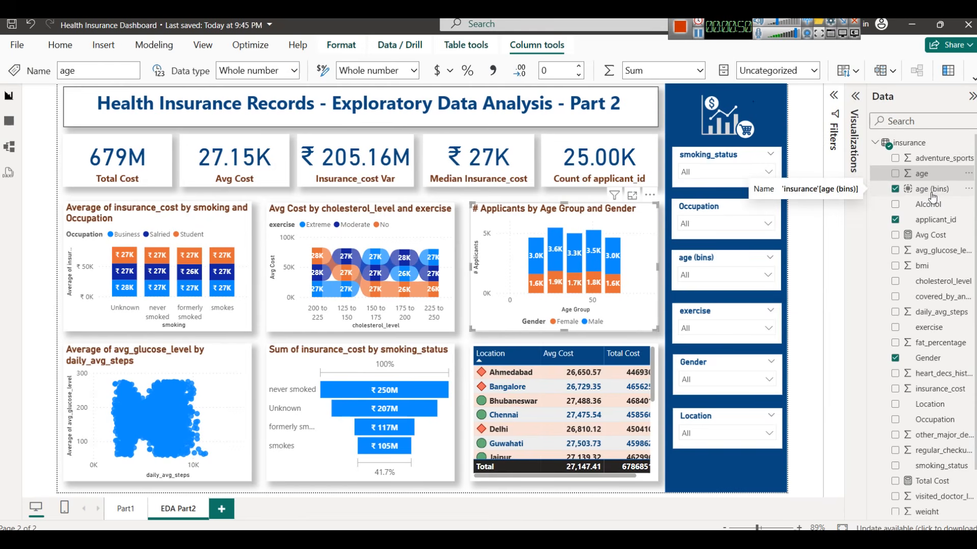
left_click(572, 256)
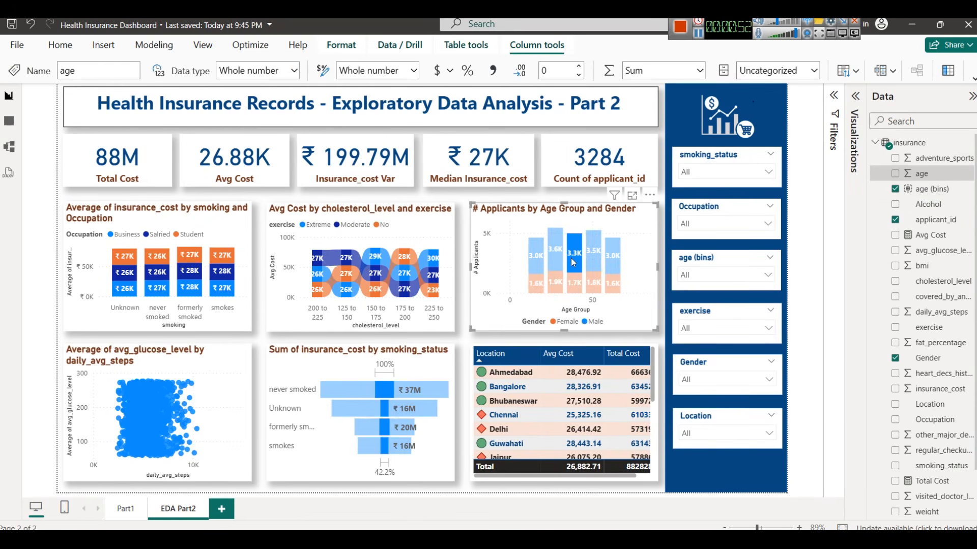
left_click(583, 262)
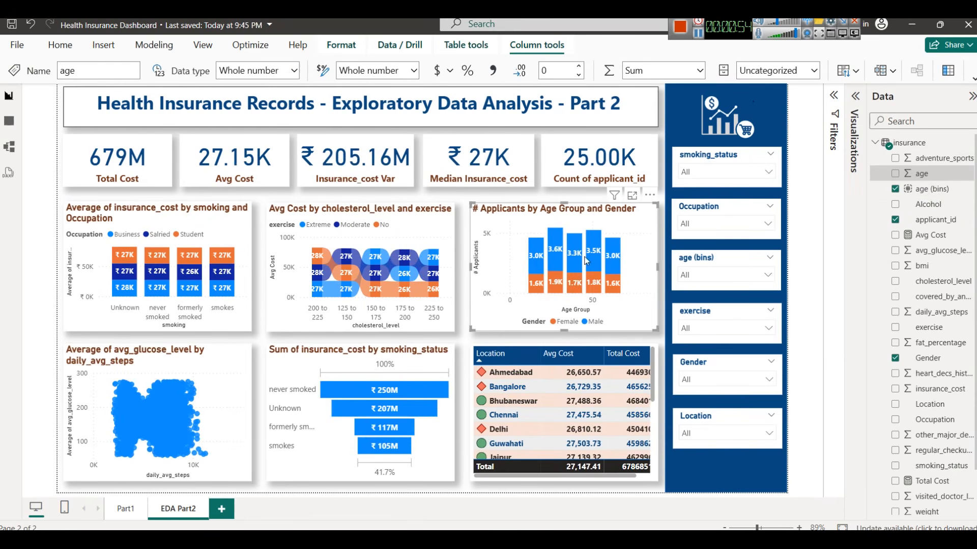
left_click(969, 99)
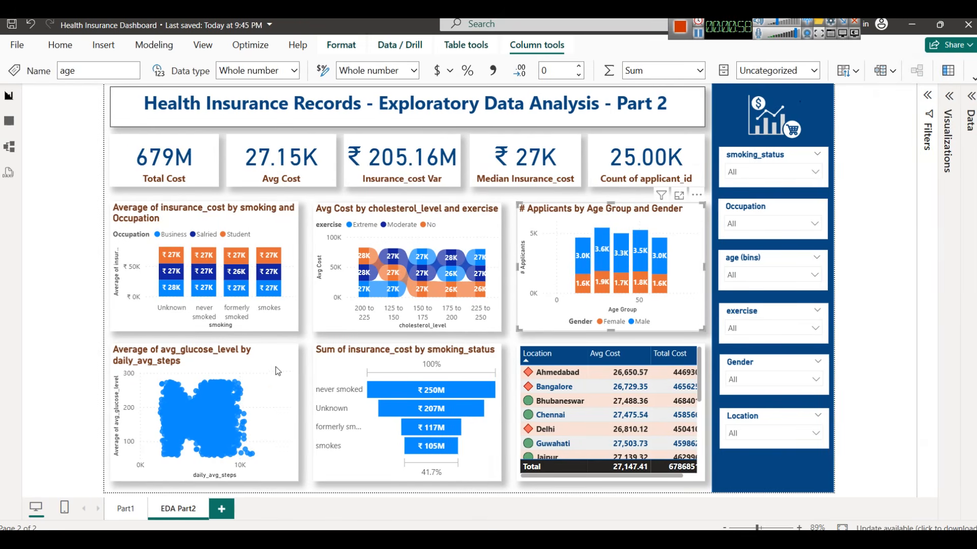
View the glucose level by daily steps scatter chart and the Location cost table enlarged in focus mode
left_click(273, 336)
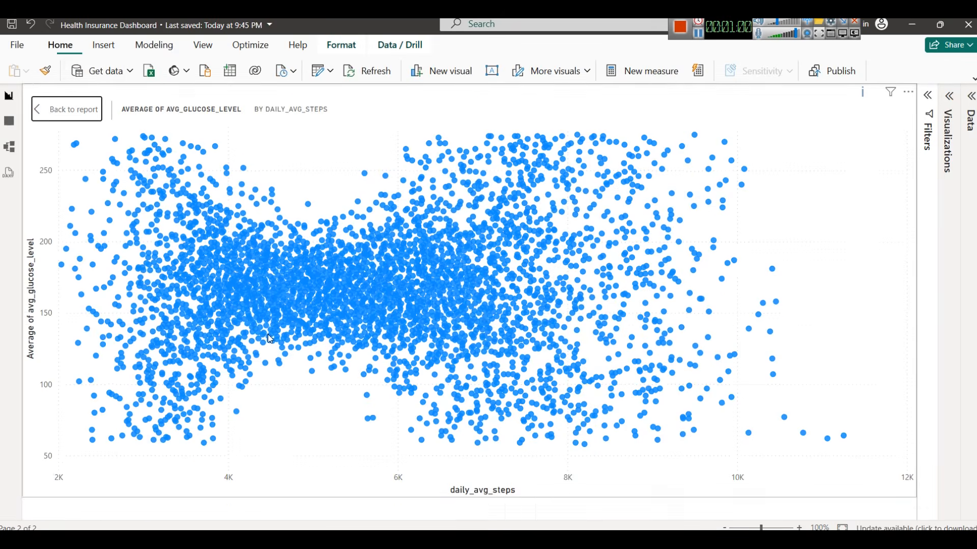
left_click(62, 109)
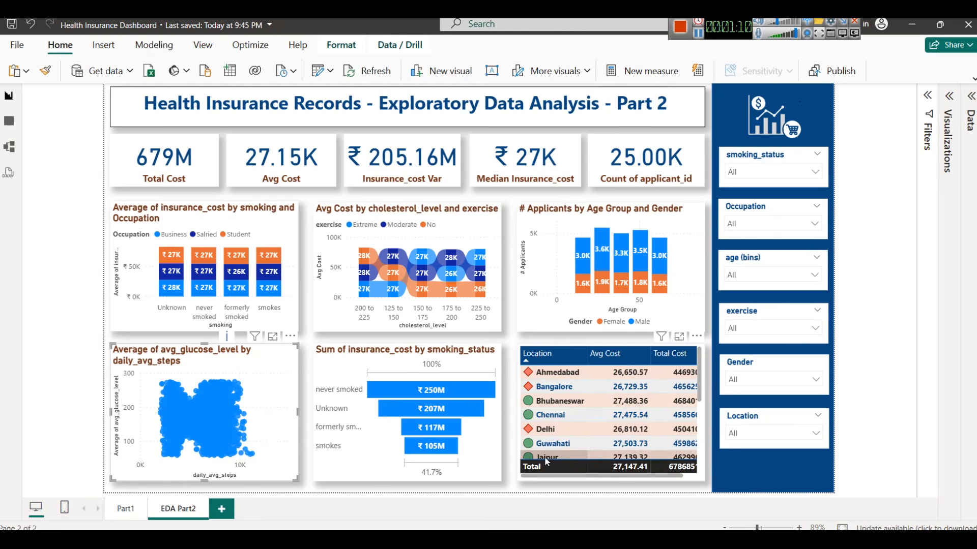
left_click(679, 336)
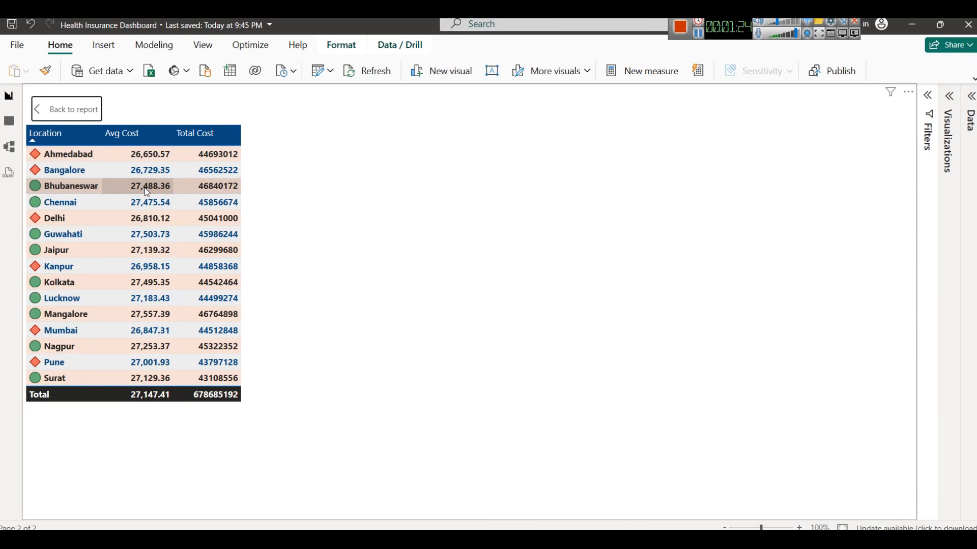
left_click(36, 117)
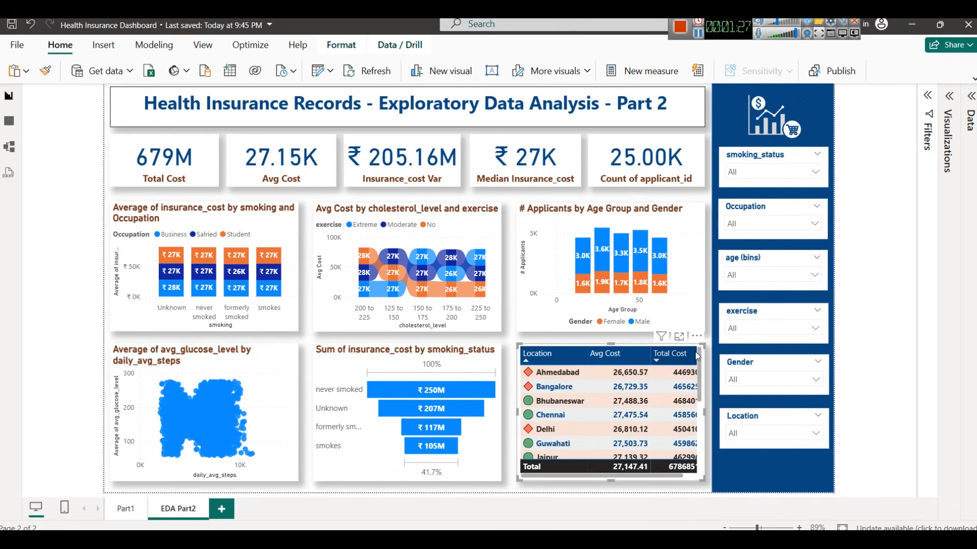
left_click(875, 308)
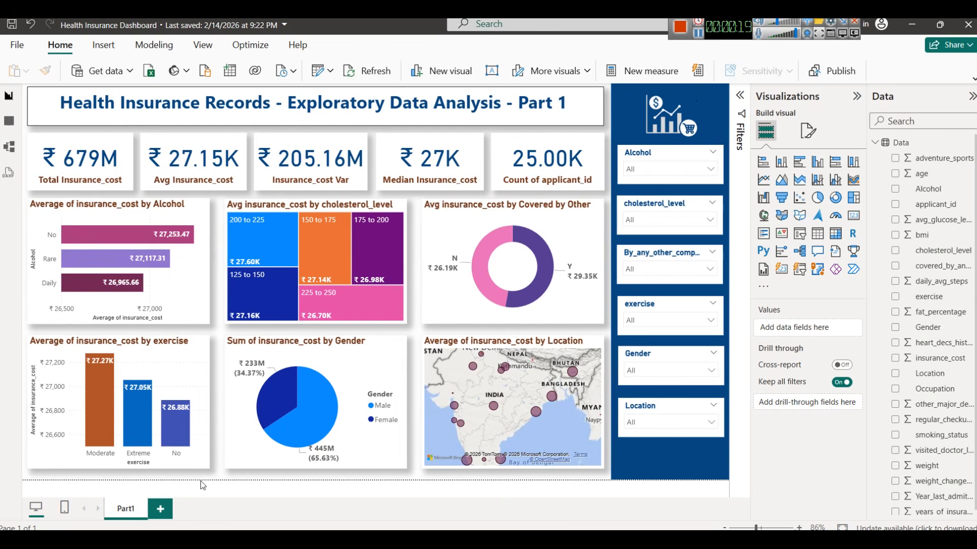
right_click(124, 515)
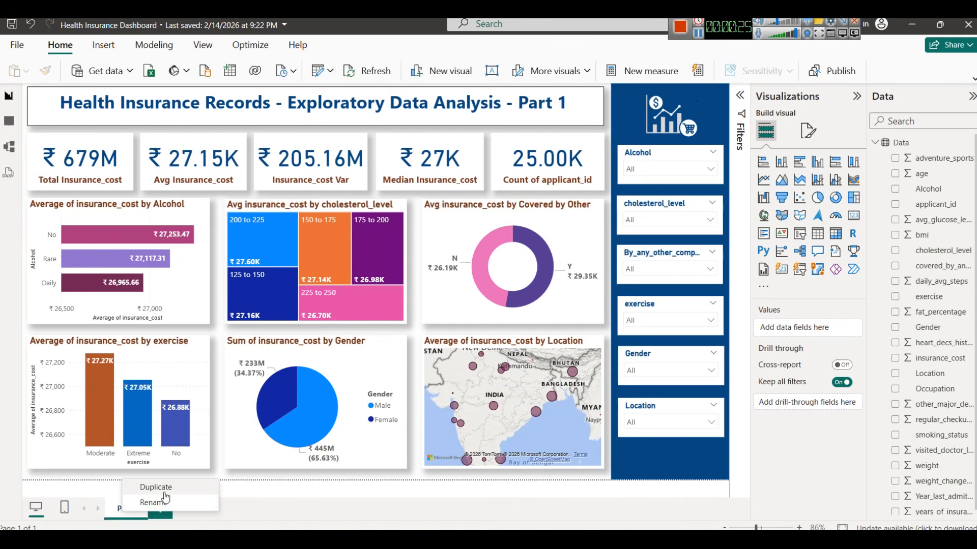
left_click(280, 516)
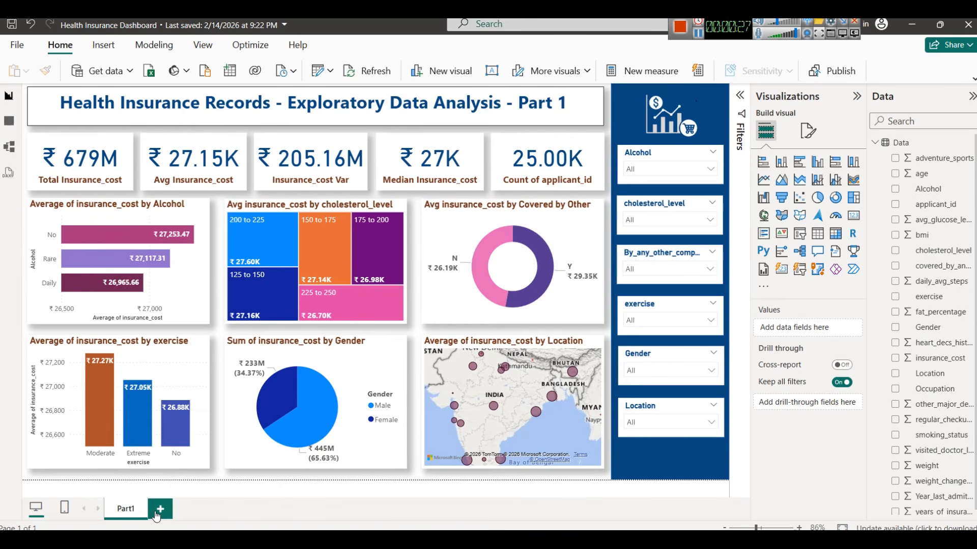
left_click(158, 512)
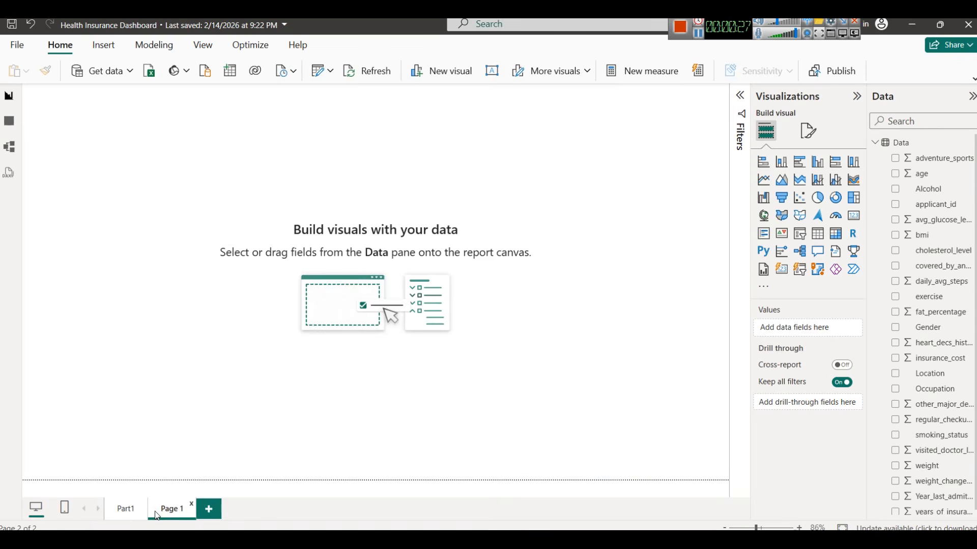
left_click(192, 504)
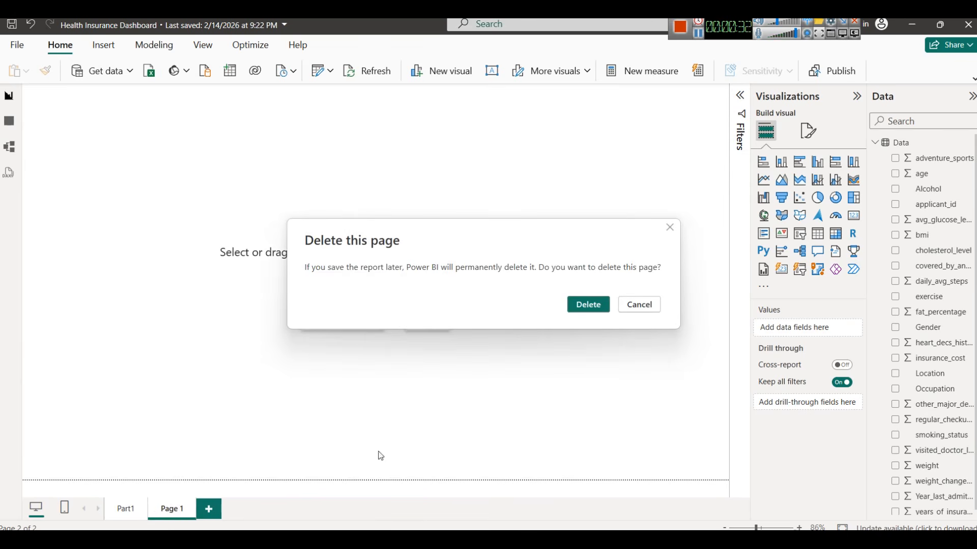
left_click(576, 303)
Duplicate the Part1 report page and rename the copy as EDA Part2
right_click(122, 515)
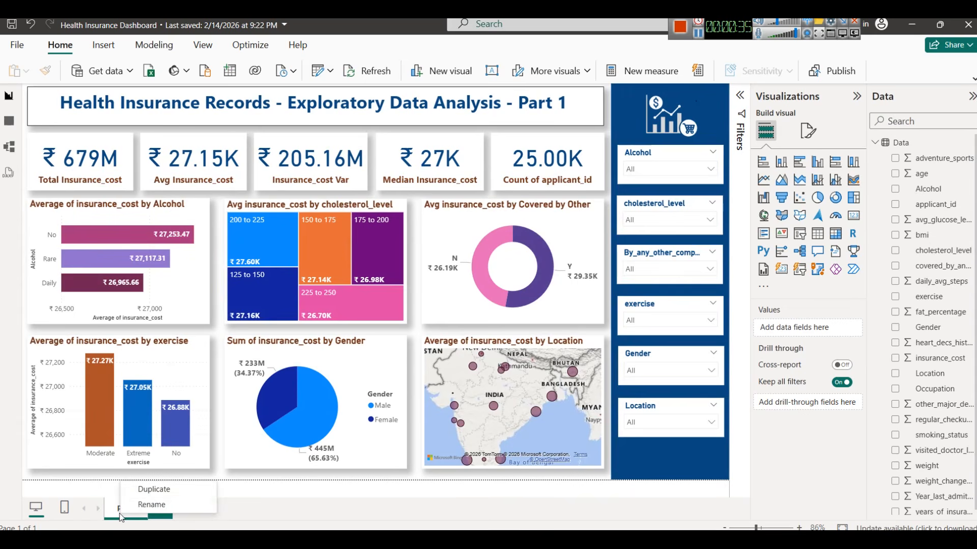
left_click(151, 492)
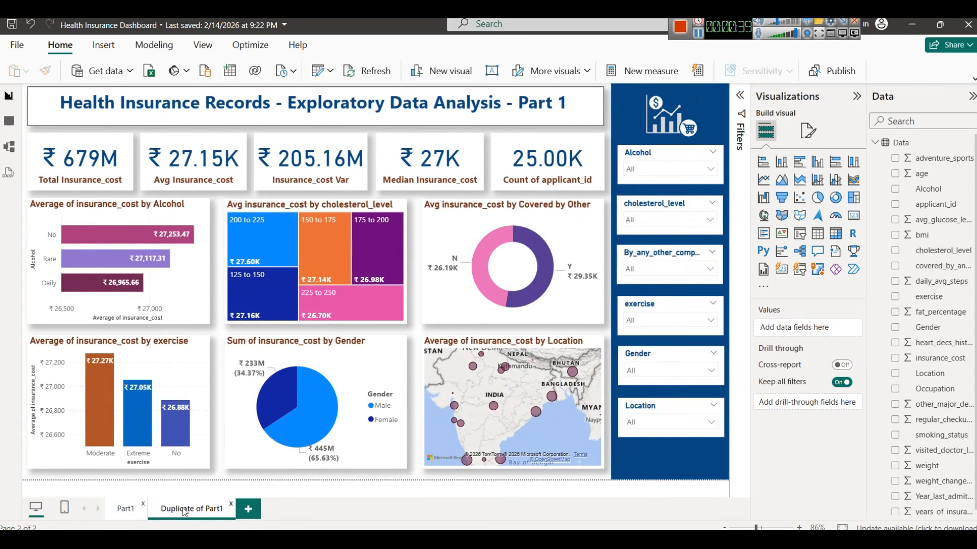
right_click(183, 511)
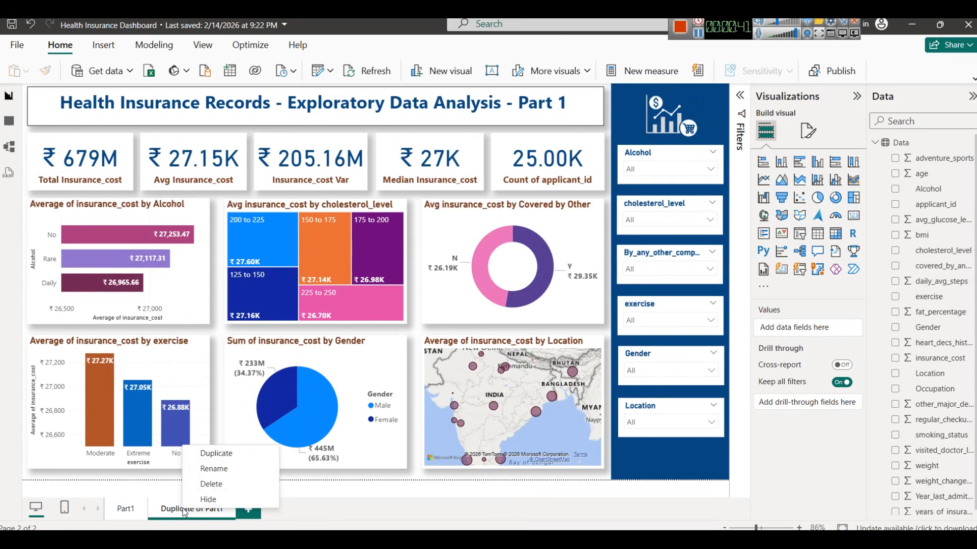
left_click(209, 471)
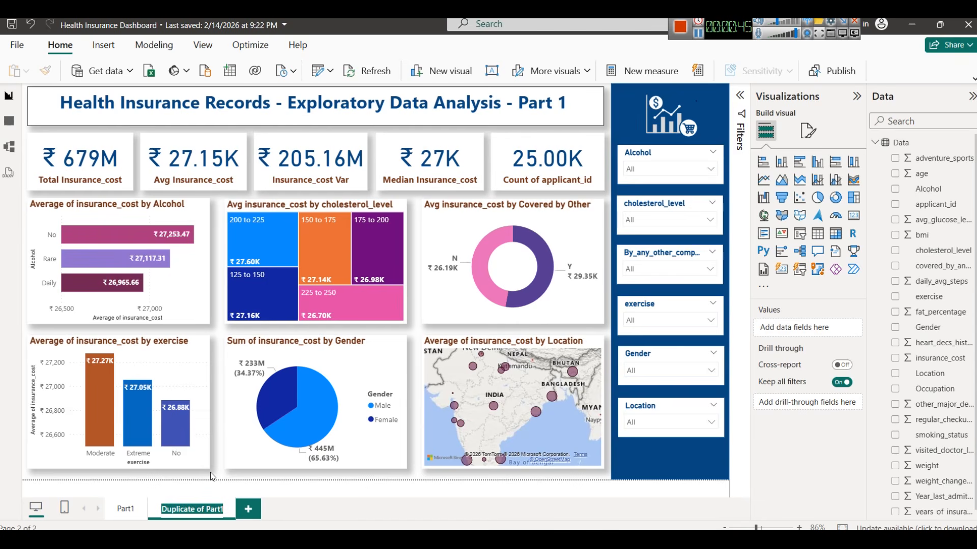
type("EDA ")
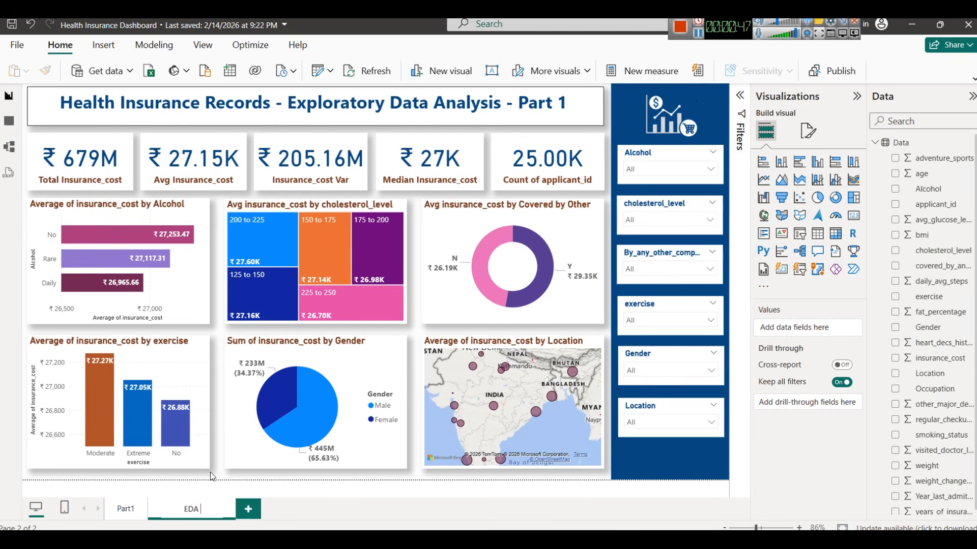
type("Part2")
key("Return")
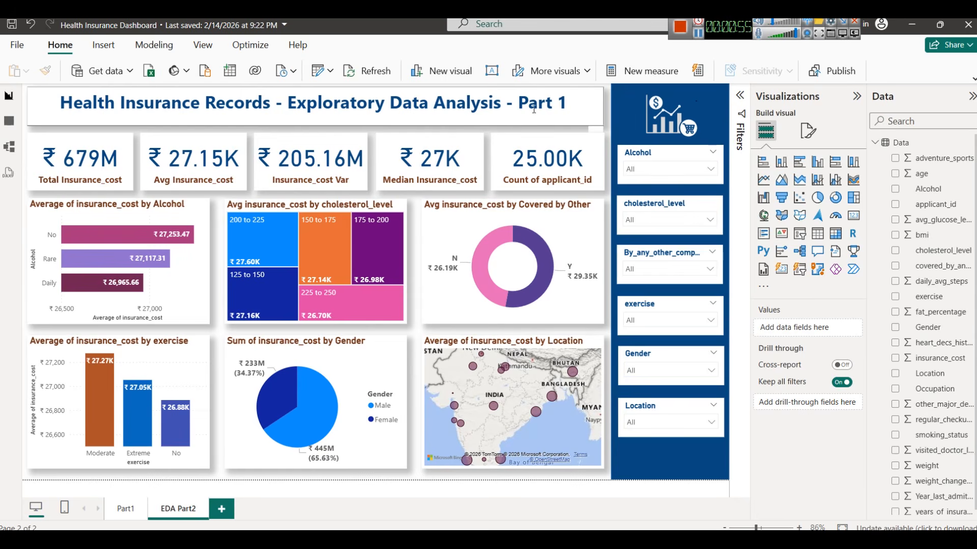
Change the ending of the dashboard title on the EDA Part2 page to "Part 2"
left_click(568, 102)
key("BackSpace")
type("2")
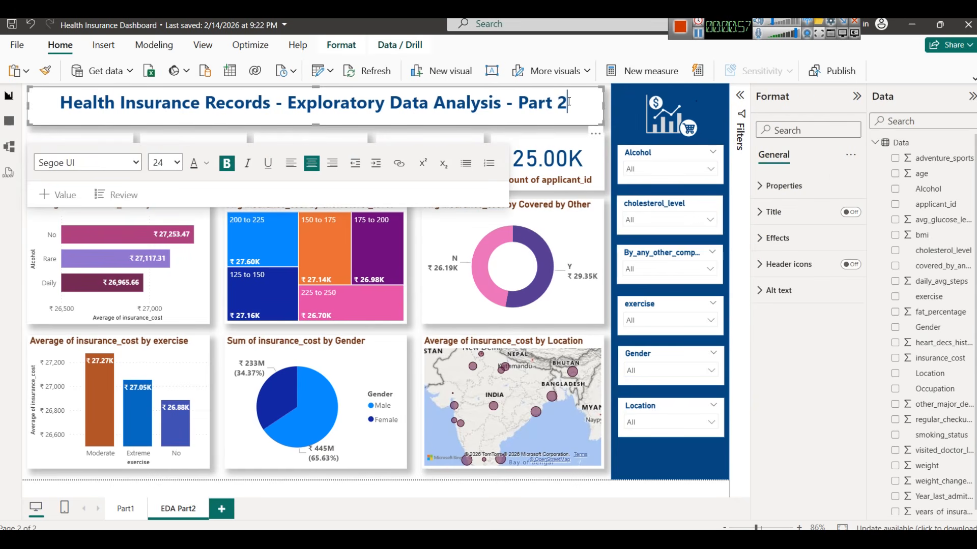
left_click(554, 482)
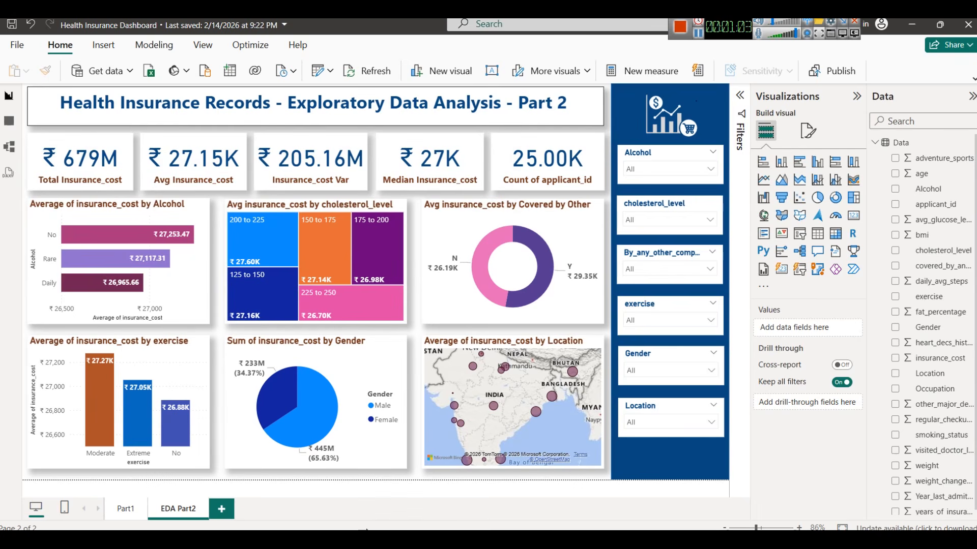
Switch to the empty Notepad window and write the line "1 Variable - Aggregate Function - KPIs"
mouse_move(384, 528)
left_click(425, 483)
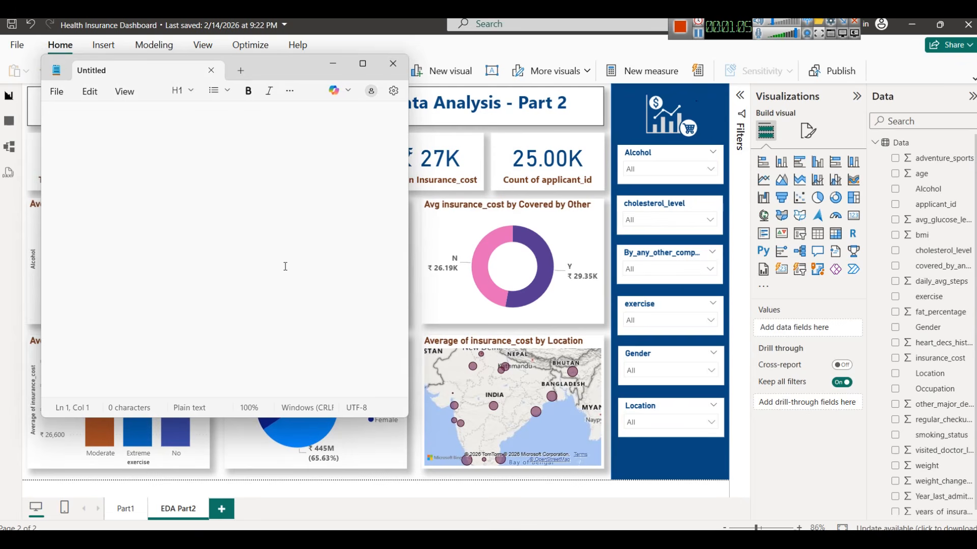
type("Si")
key("BackSpace")
key("BackSpace")
type("1 Variable ")
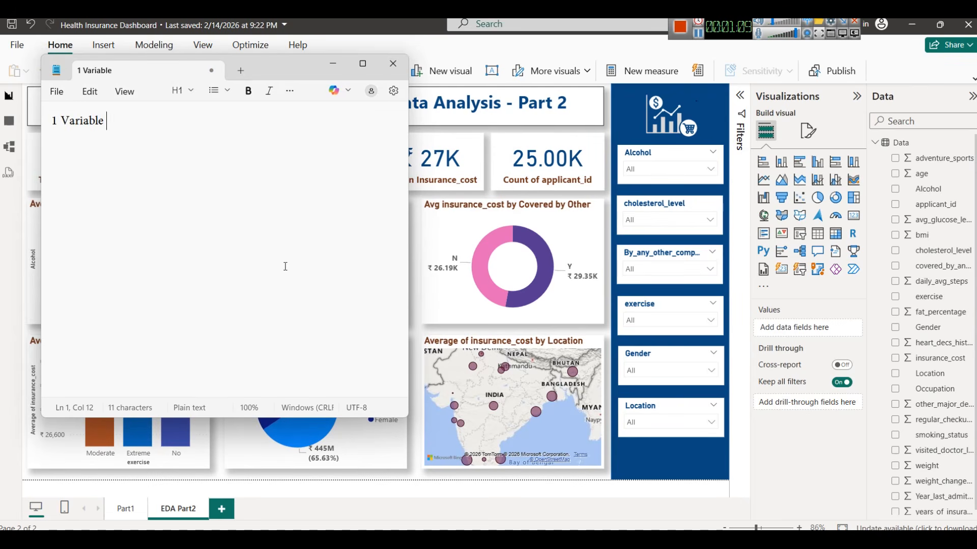
type("- Aggr")
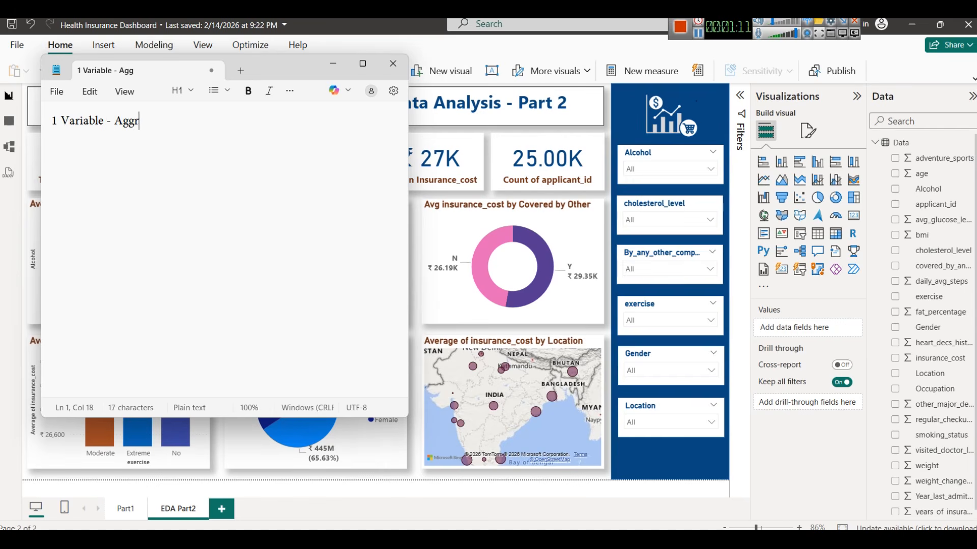
type("egate Fun")
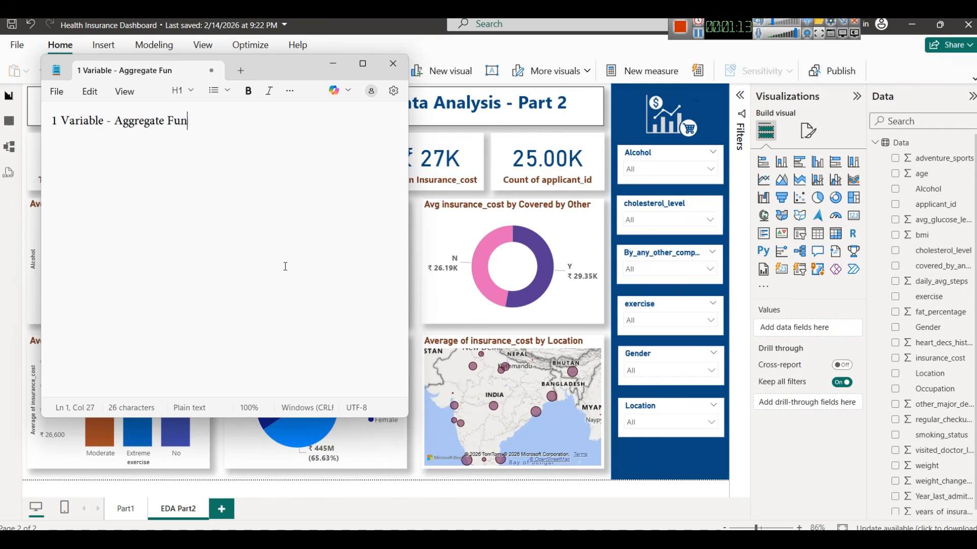
type("ction - KPIs")
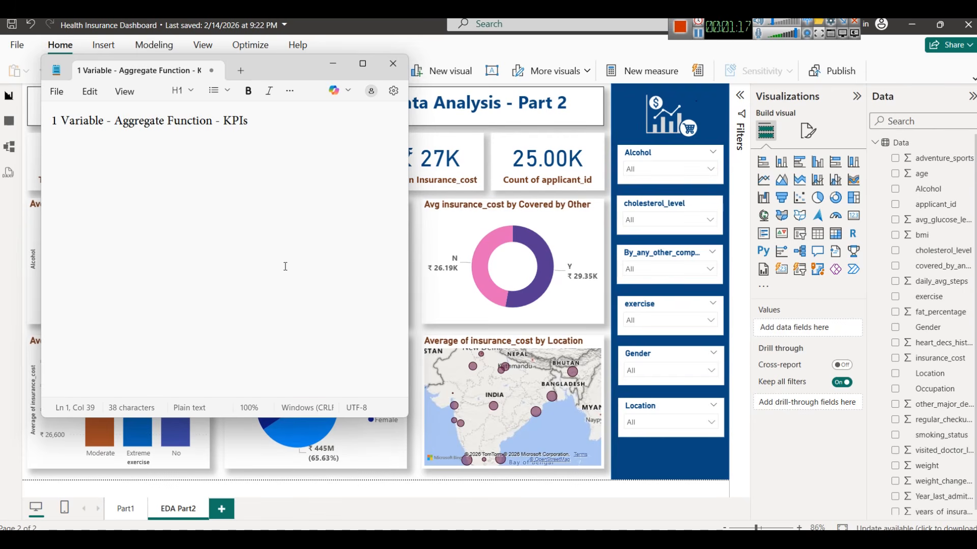
Insert the word "Numerical" before "Variable" in the first line of the note
key("Left")
key("Left")
key("Left")
key("Left")
key("Left")
key("Left")
key("Left")
key("Left")
key("Left")
key("Left")
key("Left")
key("Left")
key("Left")
key("Left")
key("Left")
key("Left")
key("Left")
key("Left")
key("Left")
key("Left")
key("Left")
key("Left")
type("Nume")
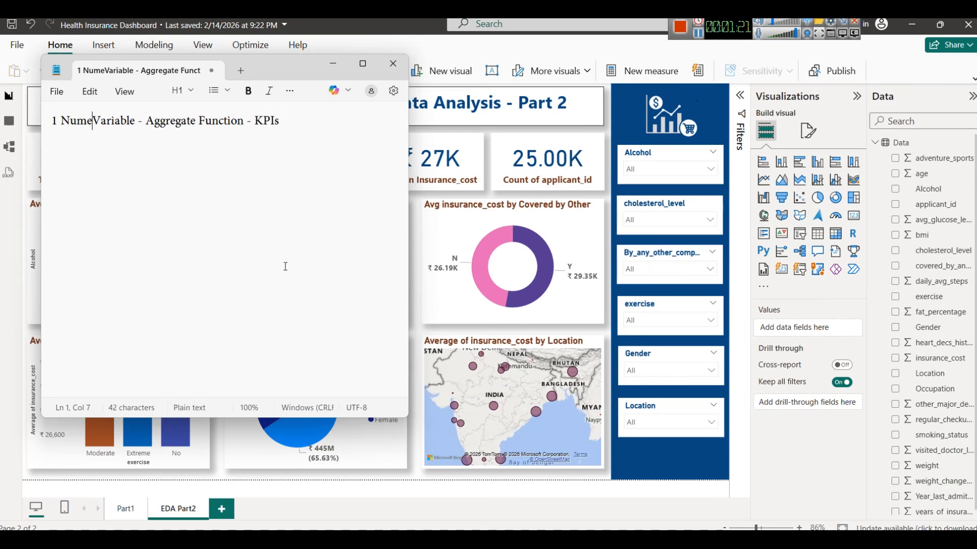
type("rical")
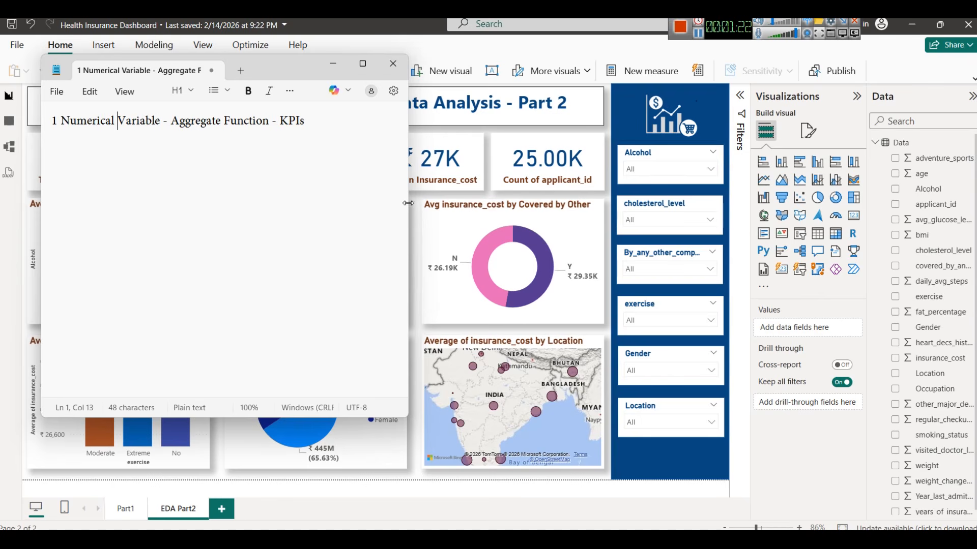
Add the line "1 Num 1 Categorical - Graphs / Viz" below the first note line, separated by a blank line
key("Return")
type("2")
key("BackSpace")
type("1 ")
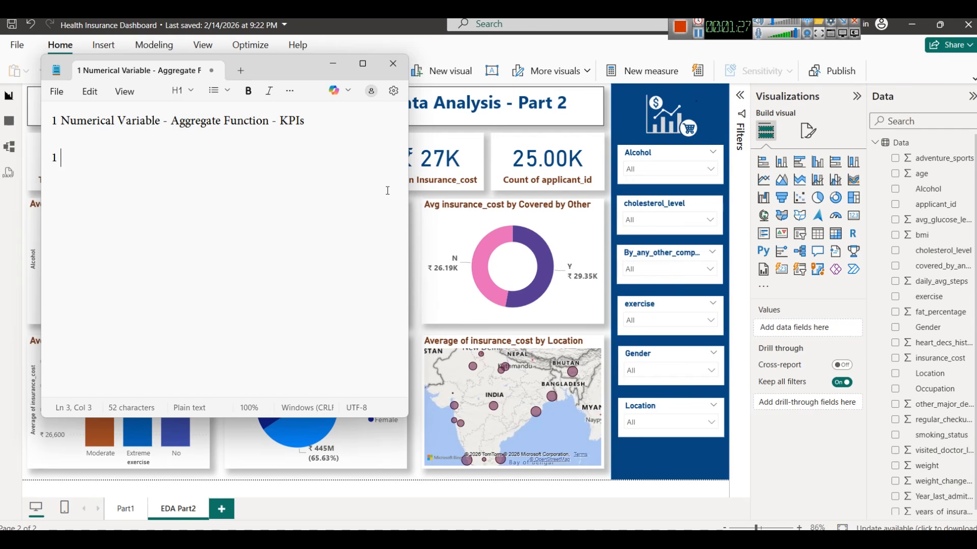
type("Num 1 Categorical ")
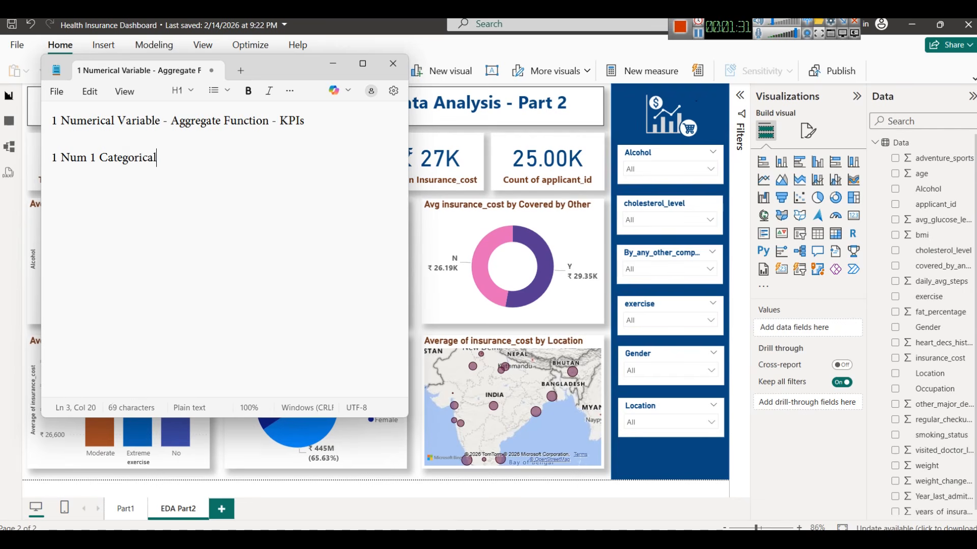
type("- Graphs / Vis")
key("BackSpace")
type("z")
Move the Notepad window toward the middle of the report and add a dashed separator line below the notes
left_click_drag(305, 70, 417, 116)
key("Return")
key("Return")
type("---------------------")
key("Return")
key("Return")
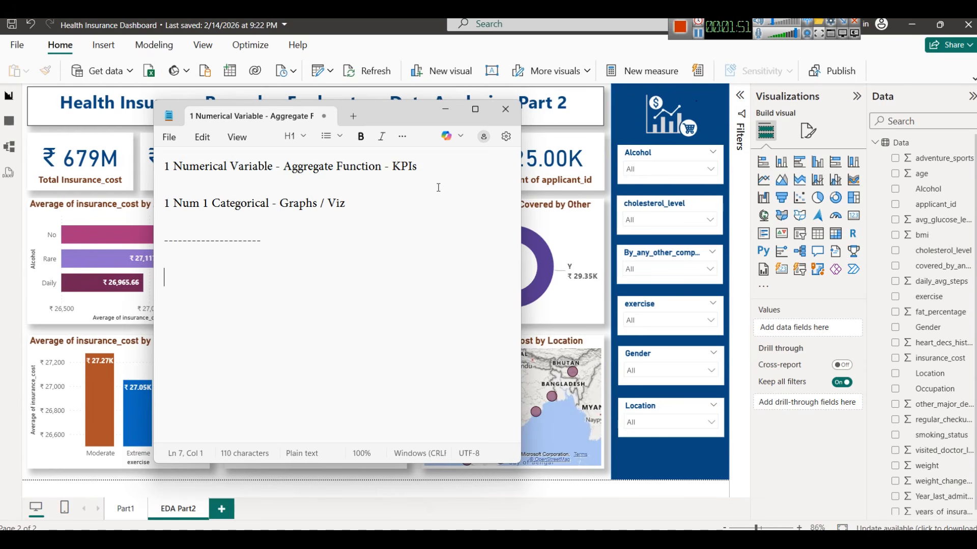
Write the lines "1 Num - 2 Categorical" and "1 Num - 1 Num" below the separator
type("1 Num")
type("2 Categorical")
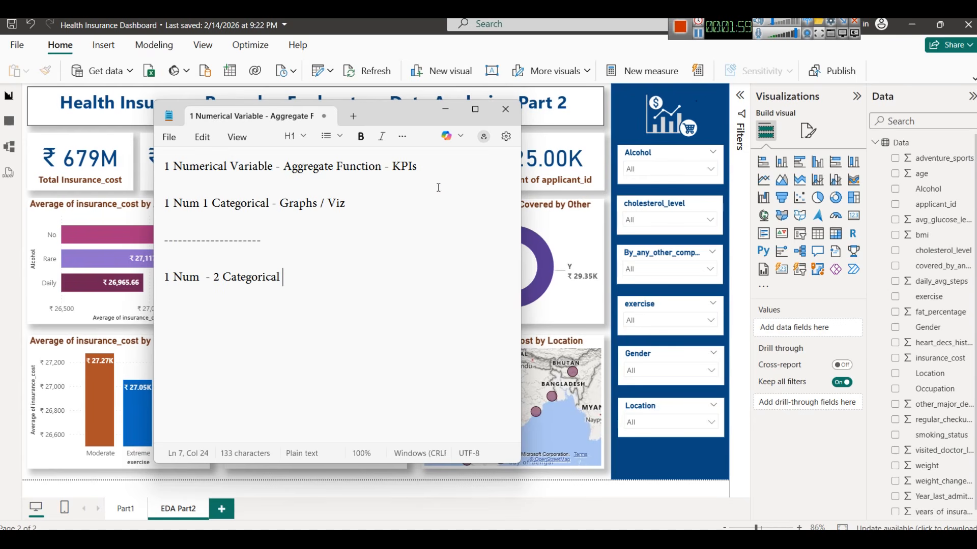
key("Return")
key("Return")
type("1")
key("BackSpace")
key("BackSpace")
key("BackSpace")
type("1 Num ")
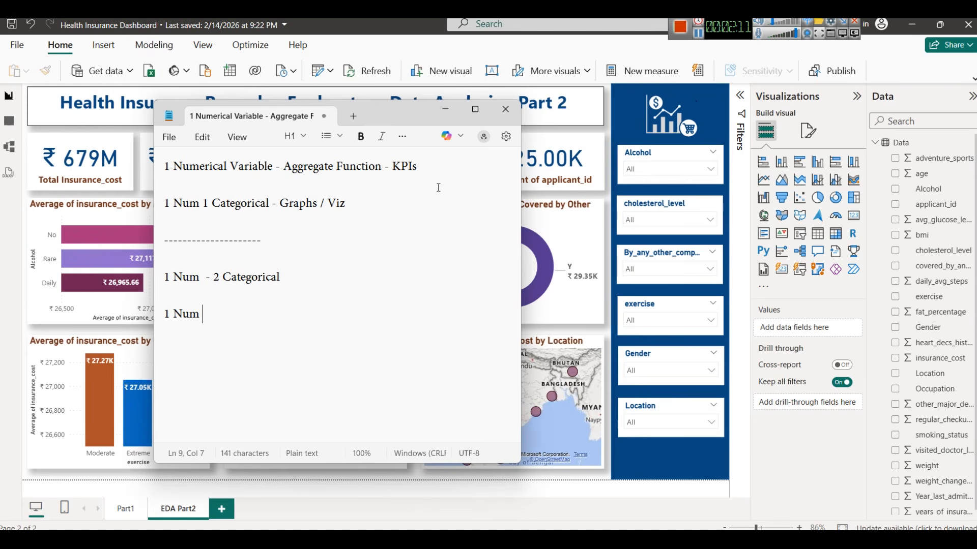
type("- 1 Num")
Add the line "Numbers : 1 Continuous , Discrete" at the end of the notes
key("Return")
key("Return")
type("Numb")
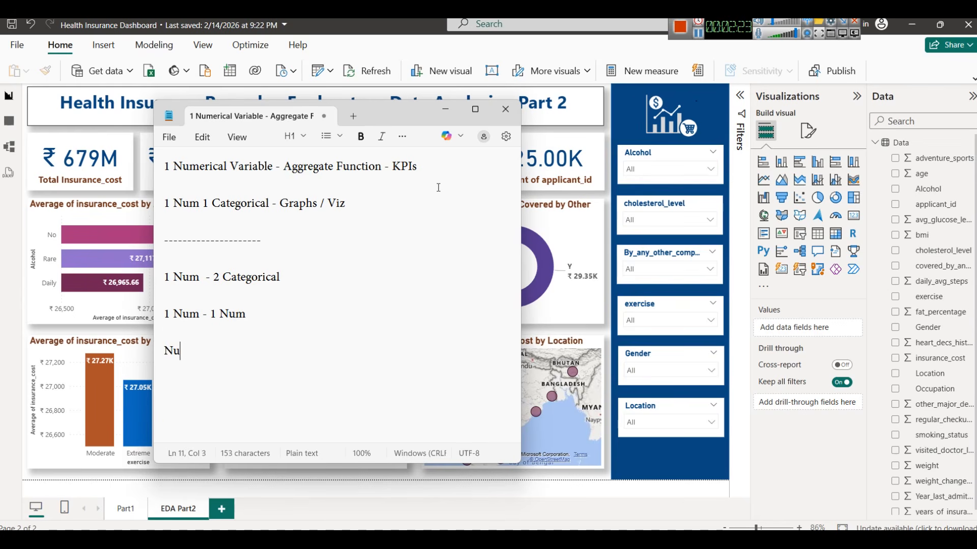
type("ers : 1 Categorical -")
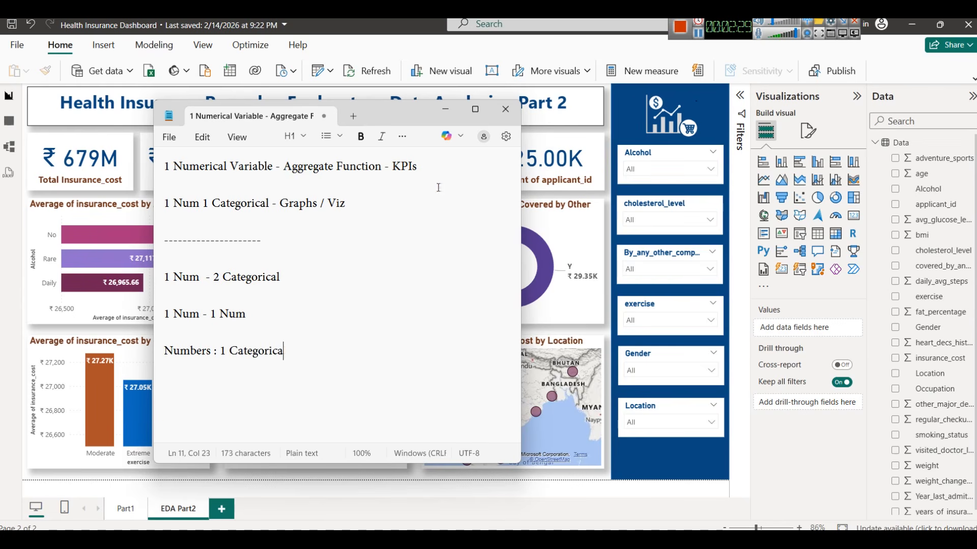
key("BackSpace")
key("BackSpace")
key("BackSpace")
key("BackSpace")
key("BackSpace")
key("BackSpace")
key("BackSpace")
key("BackSpace")
key("BackSpace")
key("BackSpace")
key("BackSpace")
key("BackSpace")
key("BackSpace")
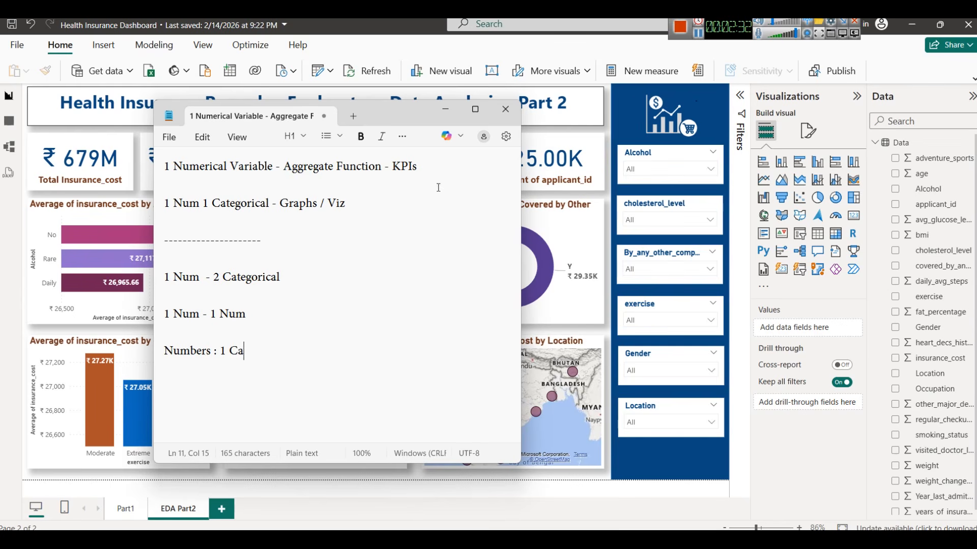
type("ontinuous ")
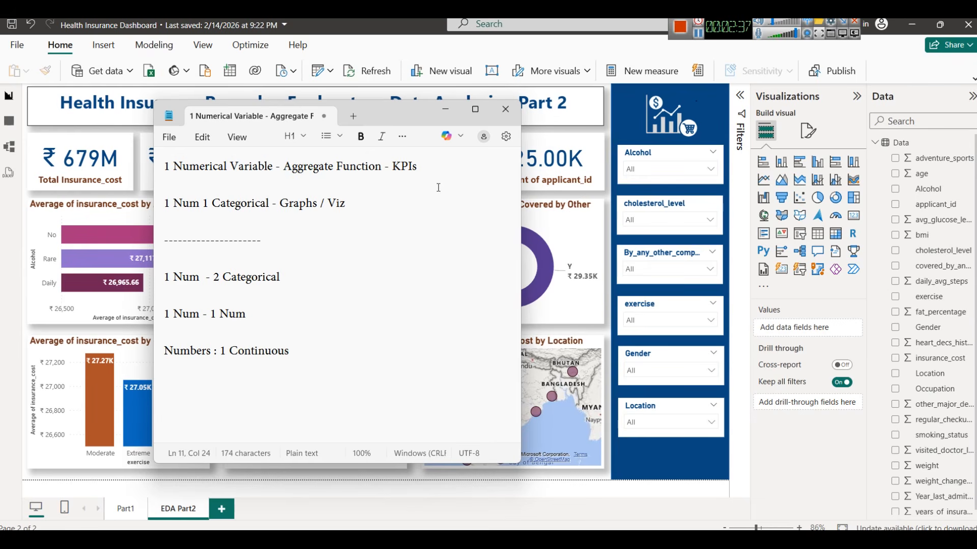
type(", Discrete")
key("Return")
key("Return")
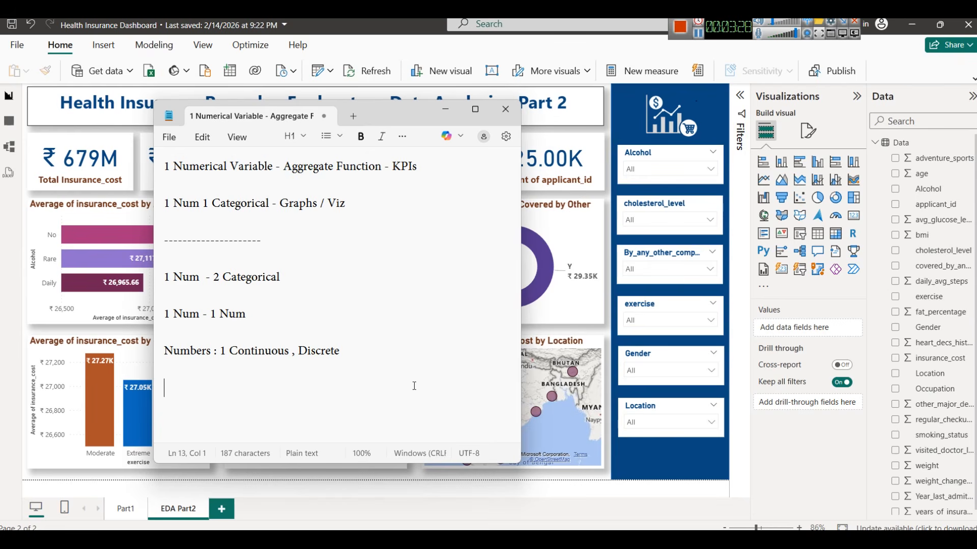
type("Numb")
key("BackSpace")
key("BackSpace")
key("BackSpace")
key("BackSpace")
type("3, 4, 5 6")
key("BackSpace")
key("BackSpace")
key("BackSpace")
key("BackSpace")
key("BackSpace")
key("BackSpace")
key("BackSpace")
key("BackSpace")
type(".5")
key("BackSpace")
key("BackSpace")
key("BackSpace")
key("BackSpace")
key("BackSpace")
Highlight the "1 Num - 1 Num" line, return to the report, and slightly reduce the height of all five KPI cards to the same lower edge
triple_click(247, 314)
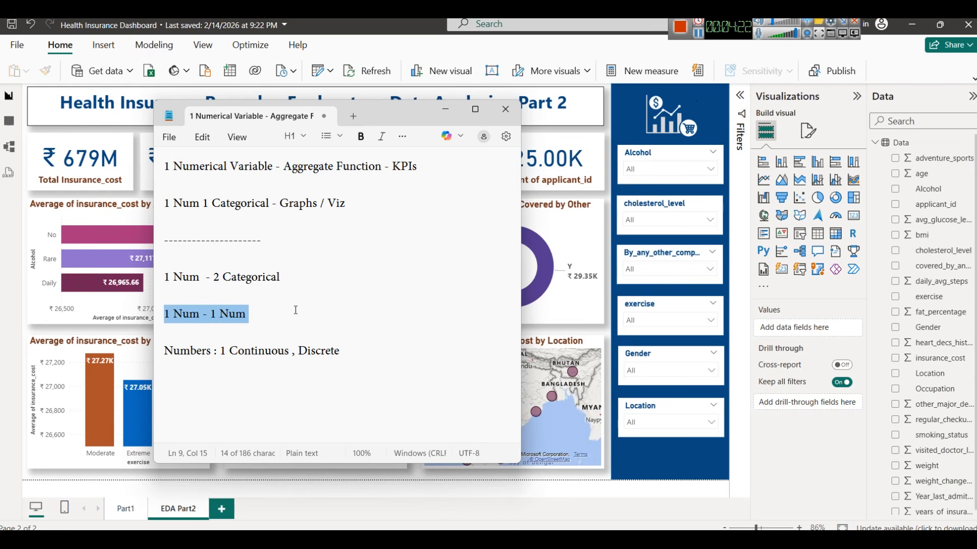
left_click(445, 110)
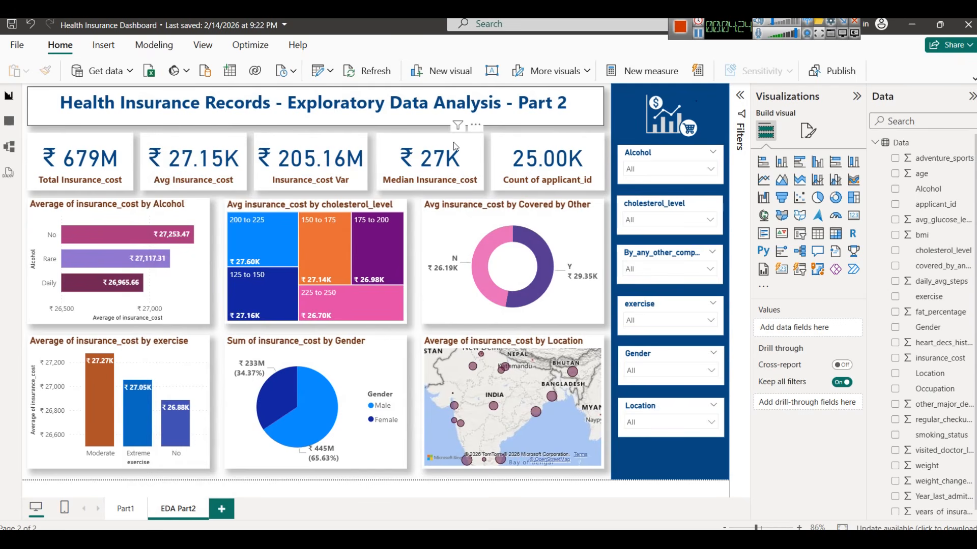
left_click(126, 163)
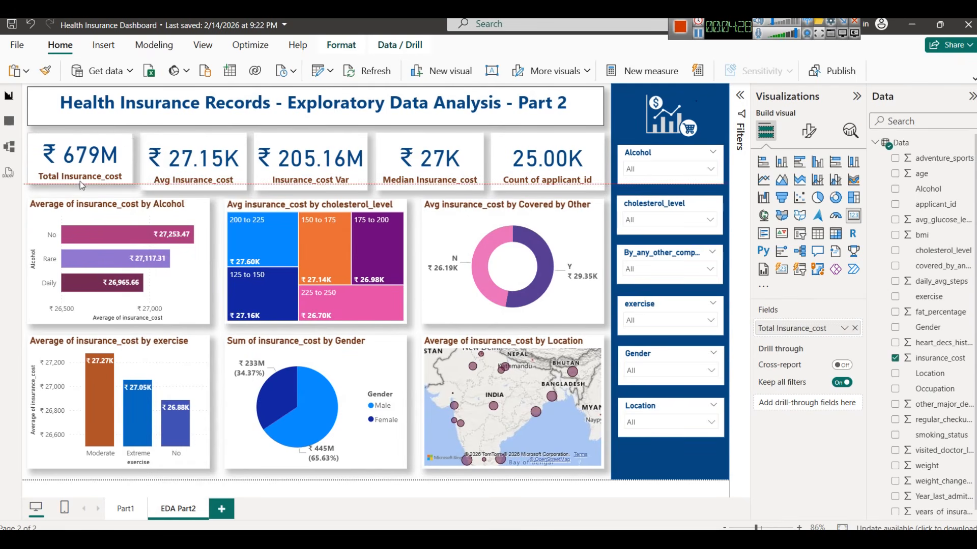
left_click(169, 172)
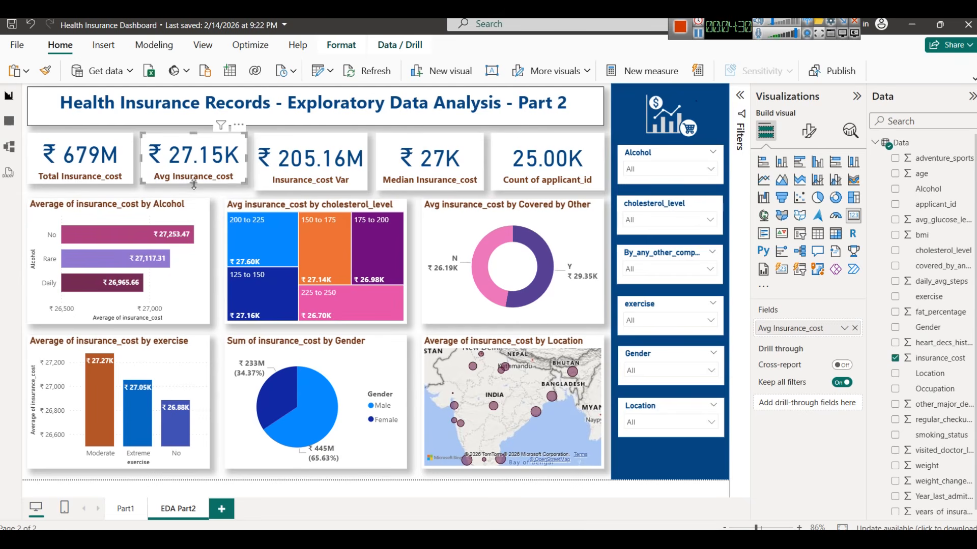
left_click(299, 190)
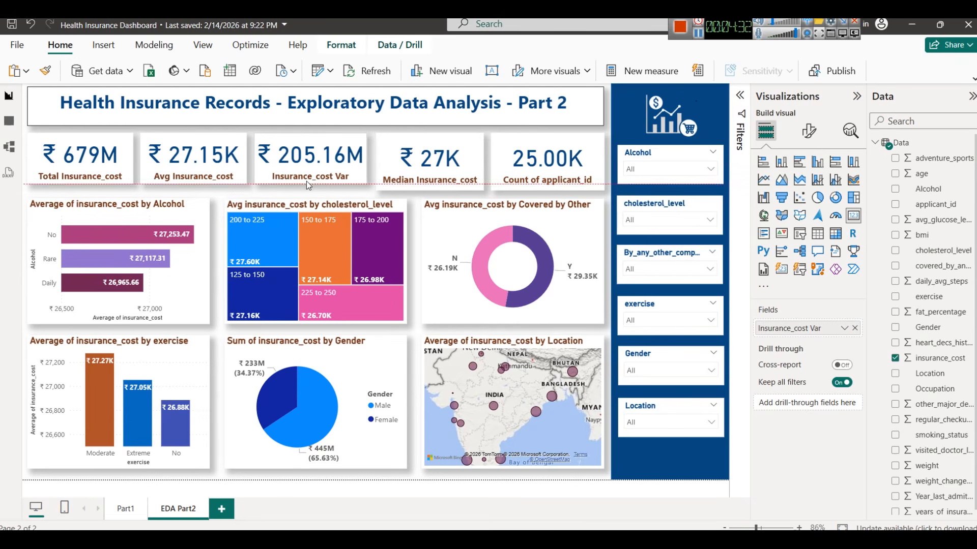
left_click(390, 185)
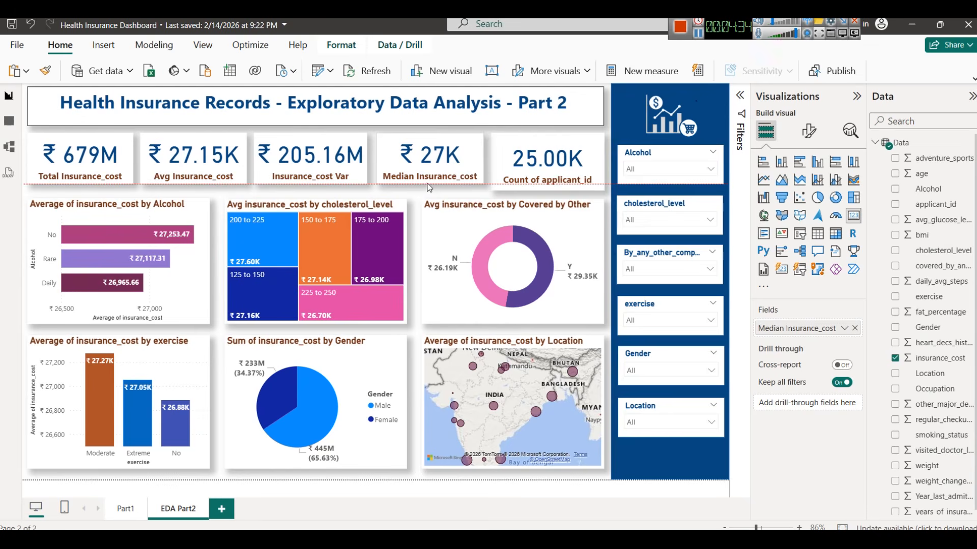
left_click(554, 173)
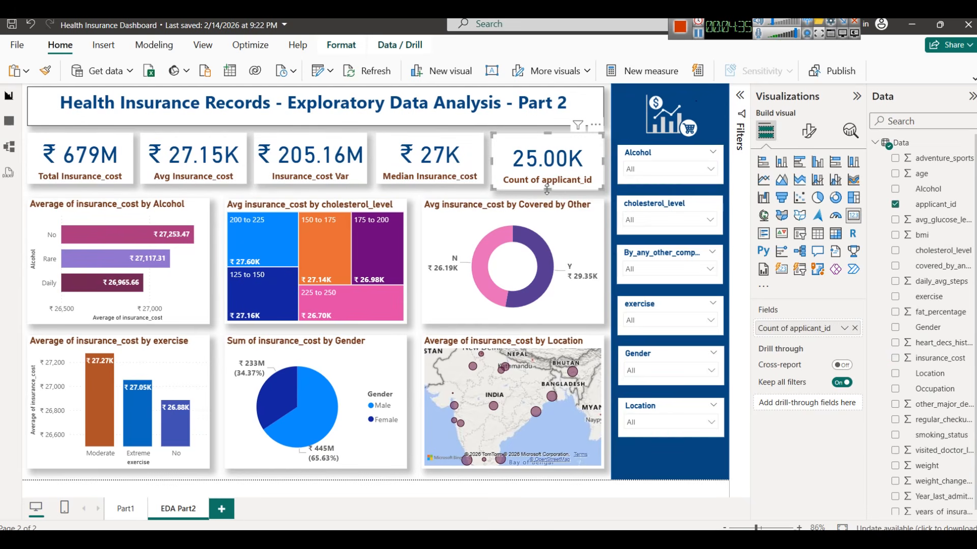
left_click(497, 194)
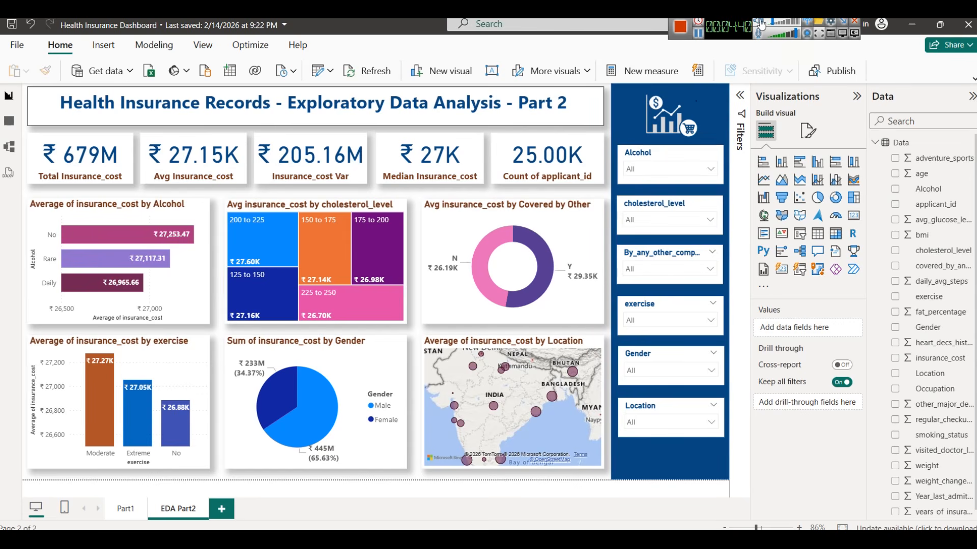
Open the data table, narrow the years_of_insurance_with_us and regular_checkup_lasy_year columns, and check the distinct Occupation values without filtering
left_click(129, 205)
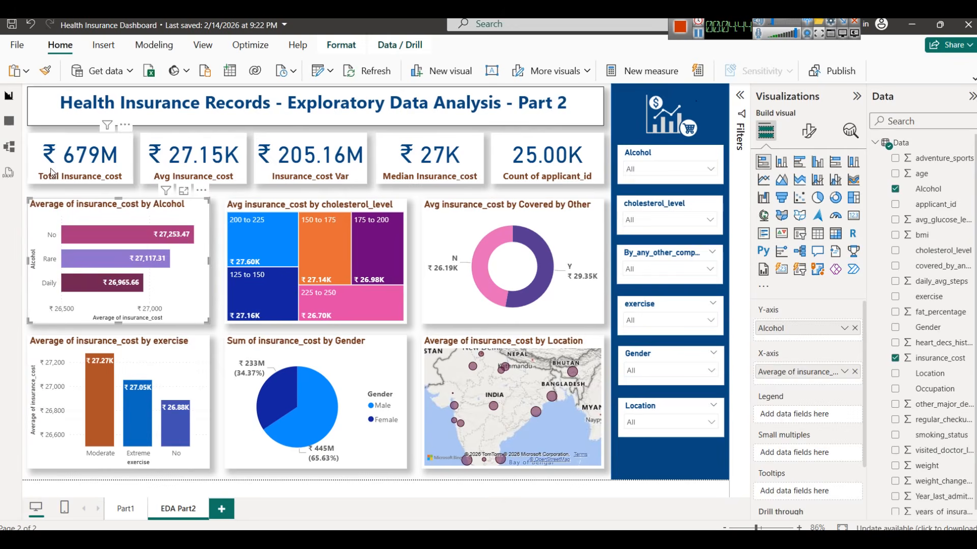
left_click(9, 122)
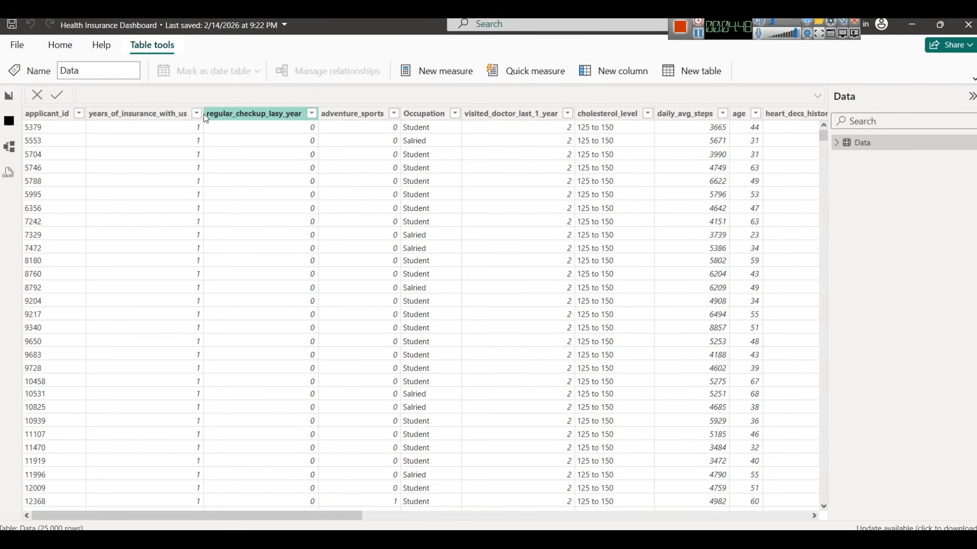
left_click_drag(201, 113, 156, 113)
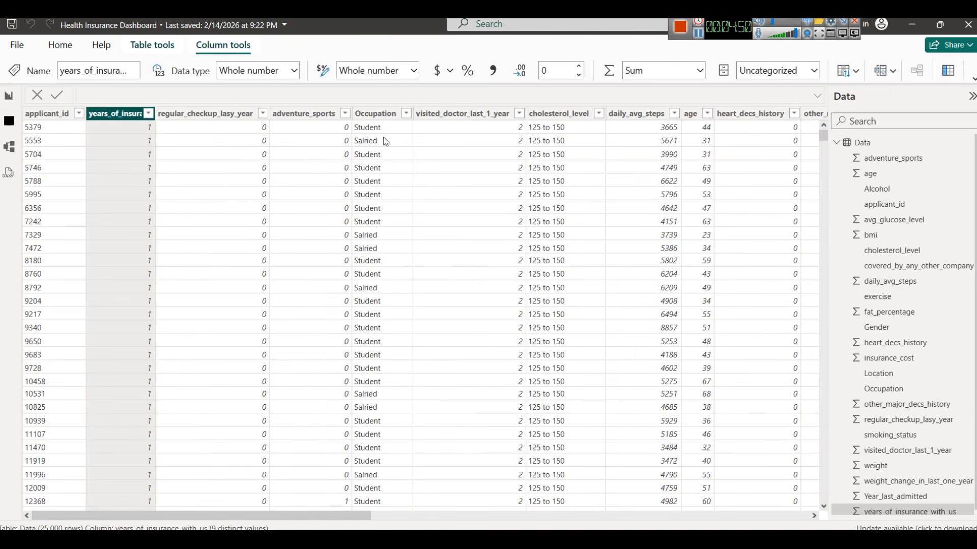
left_click(406, 113)
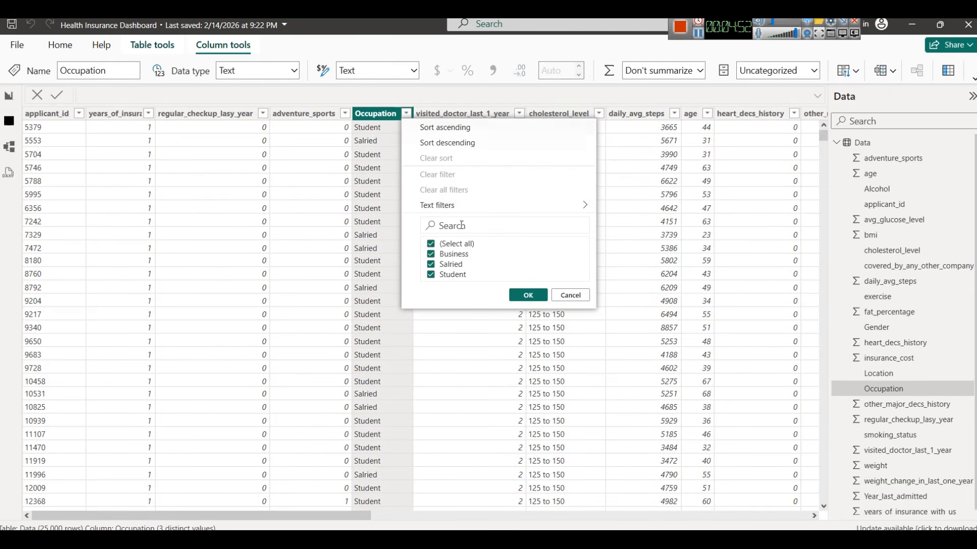
left_click(571, 296)
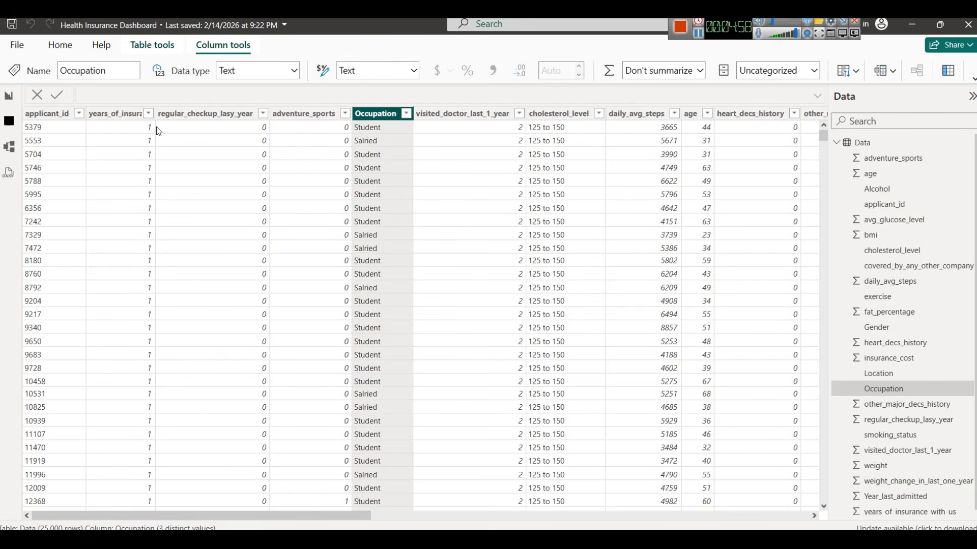
left_click_drag(155, 113, 143, 114)
left_click_drag(257, 113, 209, 116)
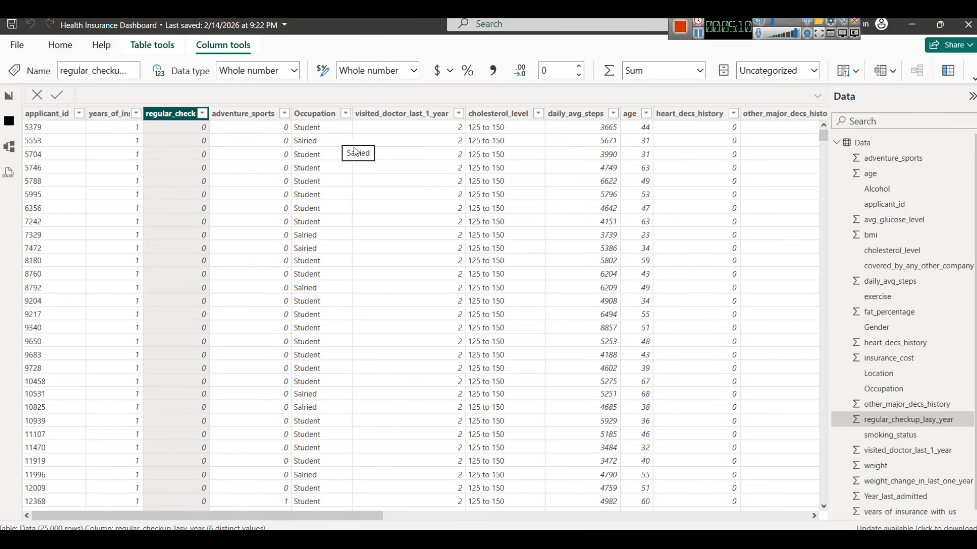
Check the distinct values of the smoking_status column in the data table, then return to the report page
left_click_drag(349, 515, 691, 525)
left_click_drag(711, 522, 693, 524)
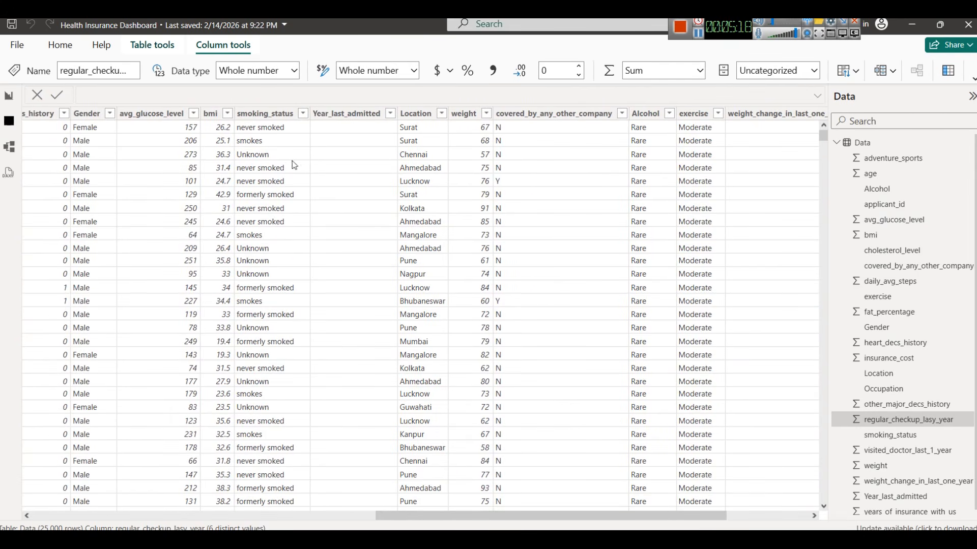
left_click(303, 113)
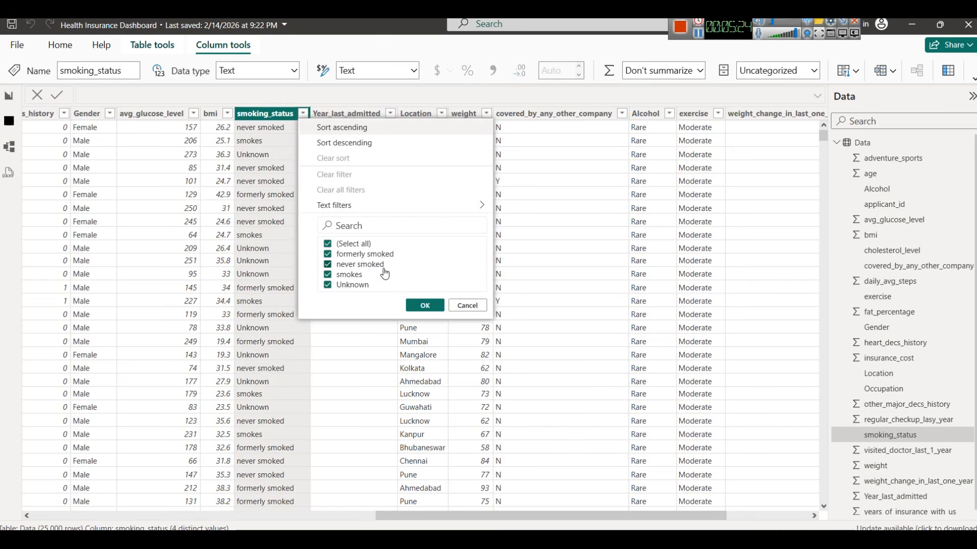
left_click(464, 306)
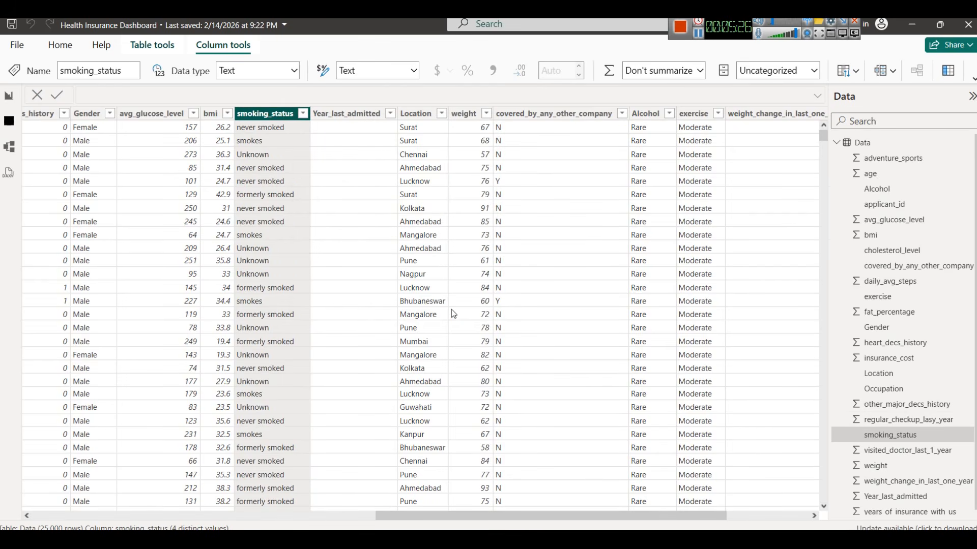
left_click_drag(566, 514, 305, 497)
left_click(9, 95)
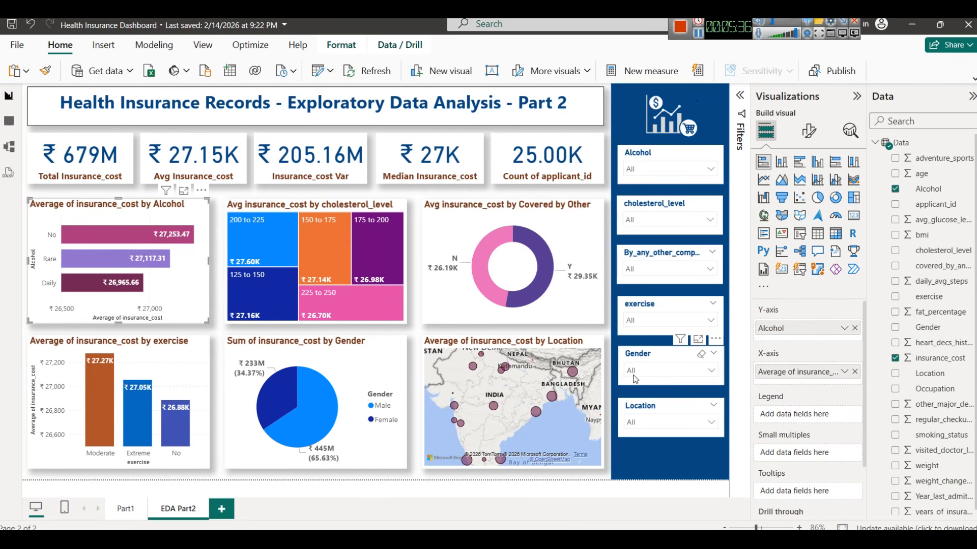
Remove Alcohol from the Y-axis of the average insurance cost bar chart and search the data fields for "smoki"
left_click(663, 167)
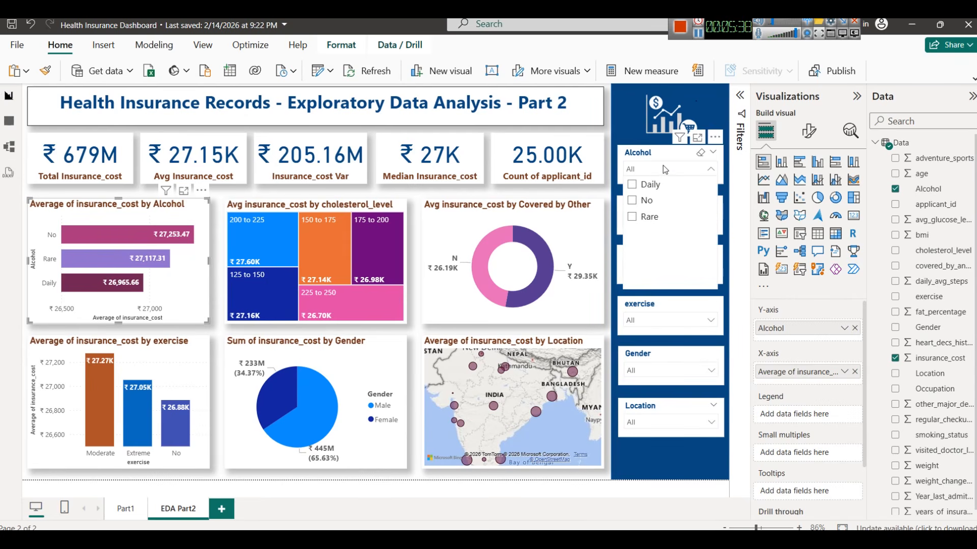
left_click(856, 328)
left_click(910, 120)
type("smok")
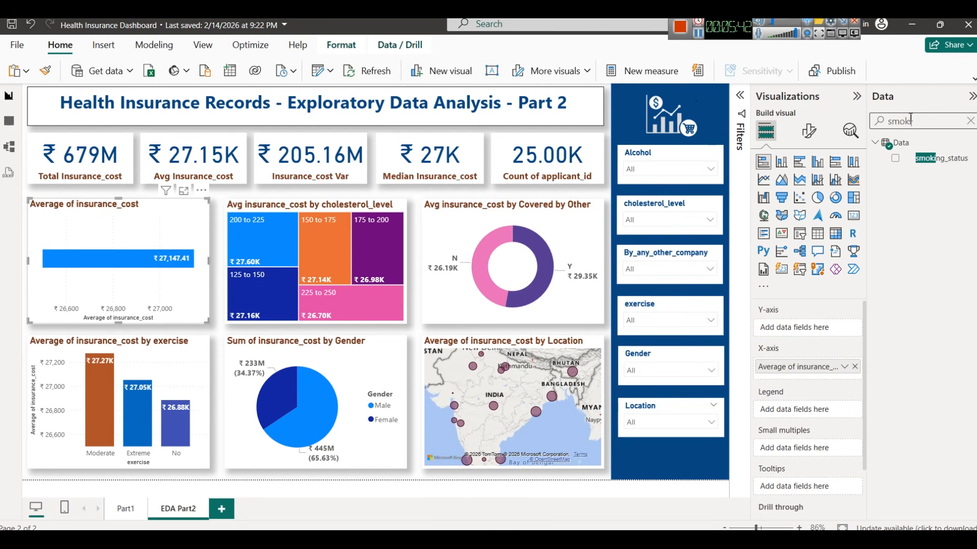
type("i")
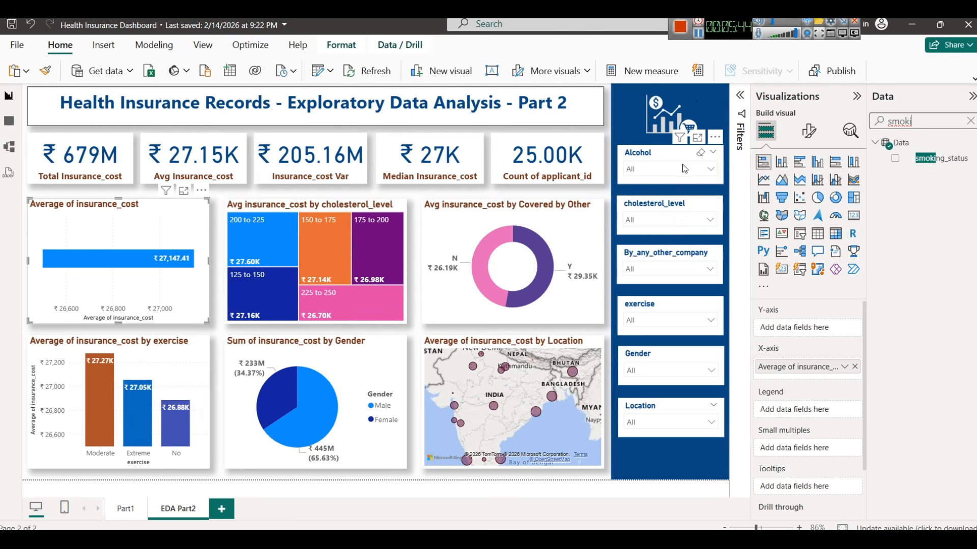
Replace the Alcohol field in the first slicer with smoking_status
left_click(670, 160)
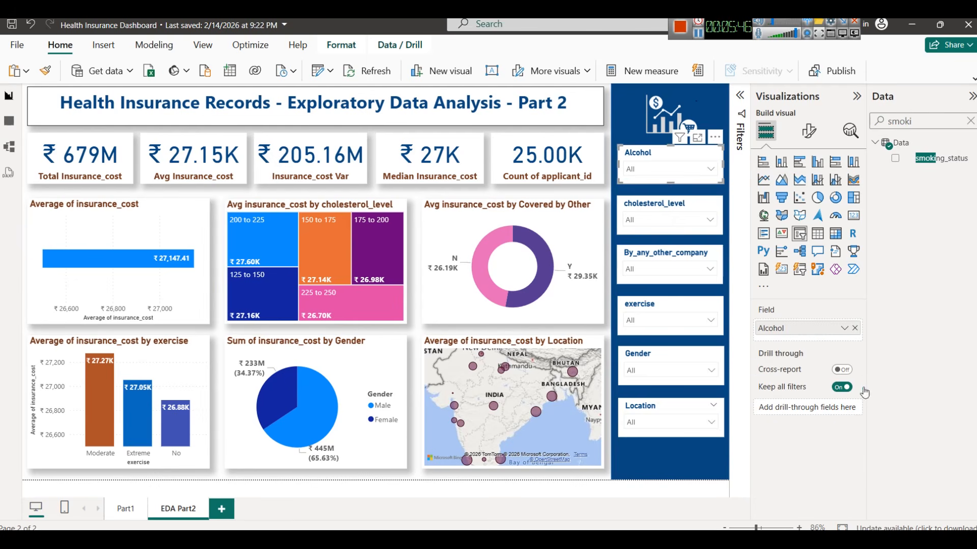
left_click(854, 328)
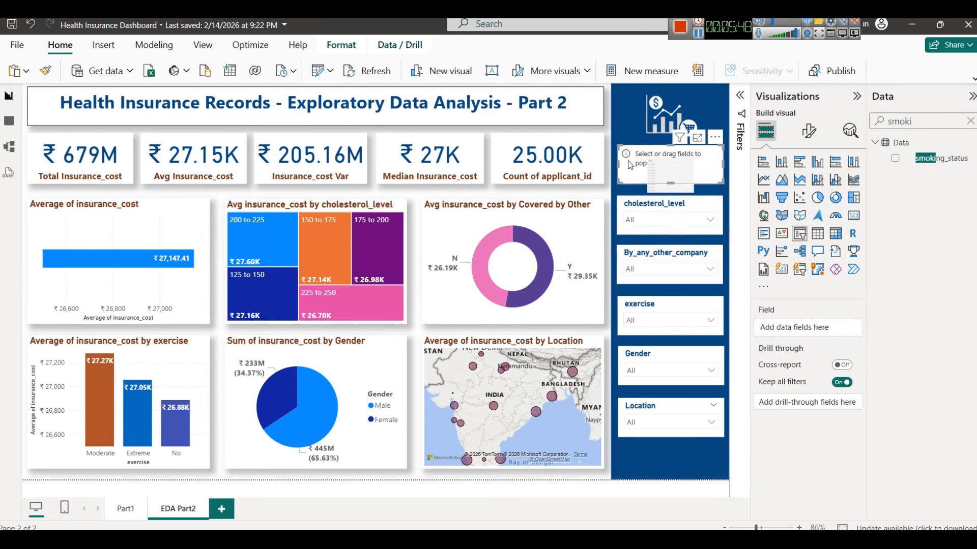
left_click_drag(932, 164, 804, 324)
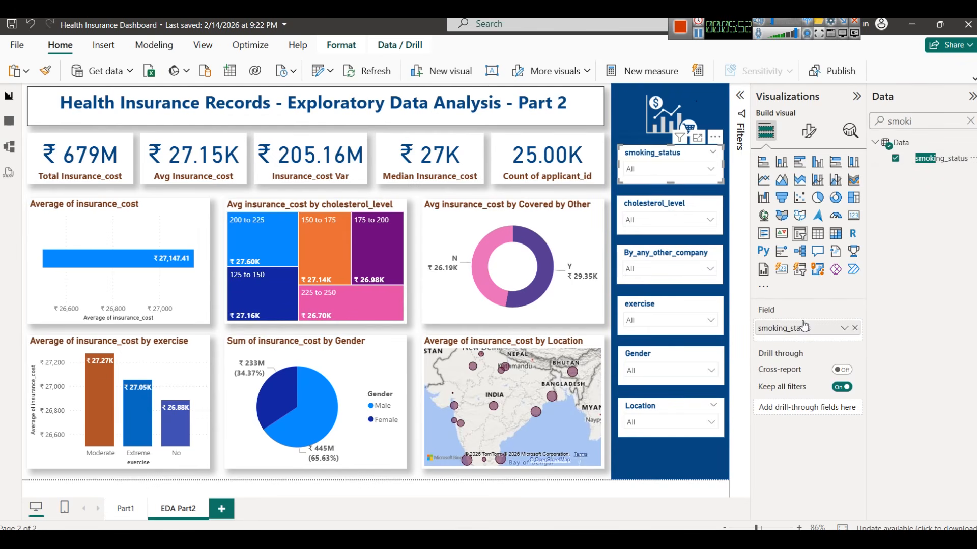
Test the smoking_status slicer by filtering on formerly smoked and never smoked, and clear the selection
left_click(663, 166)
left_click(659, 186)
left_click(661, 201)
left_click(662, 186)
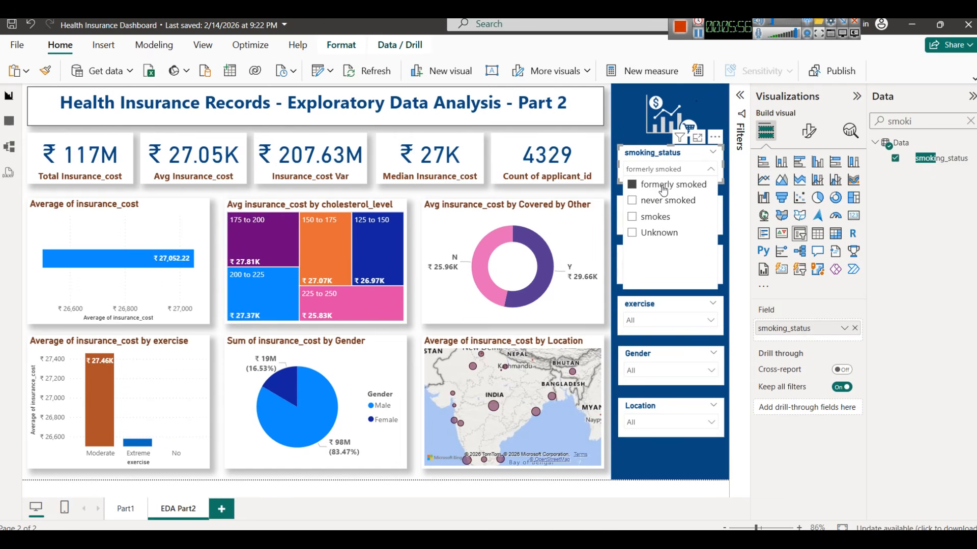
left_click(700, 152)
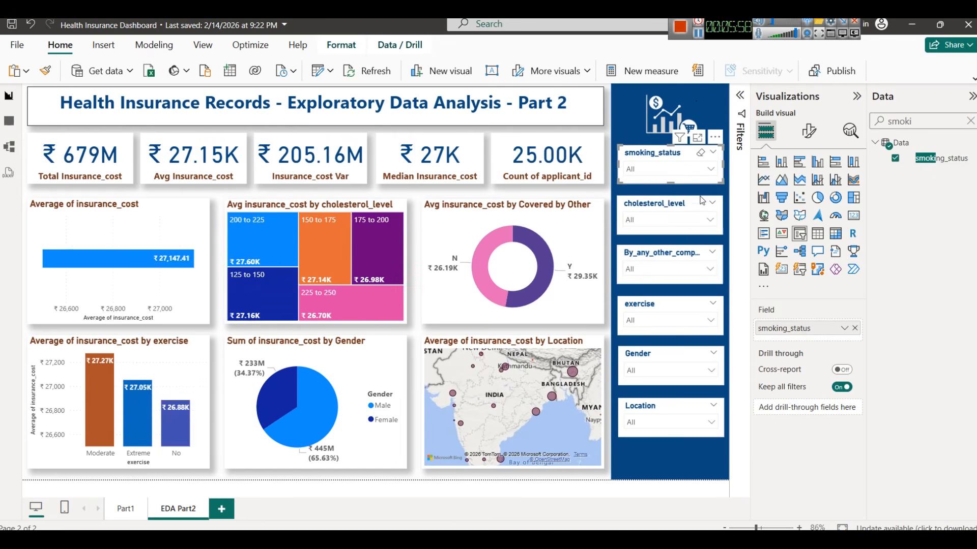
Replace the cholesterol_level field in the second slicer with Occupation, found by searching the data fields for "occ"
left_click(650, 206)
left_click(854, 328)
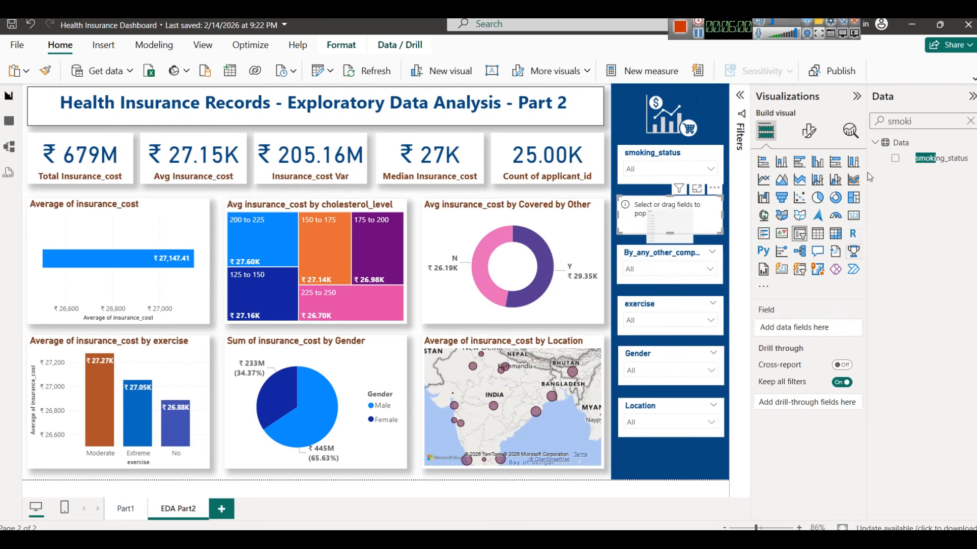
double_click(910, 121)
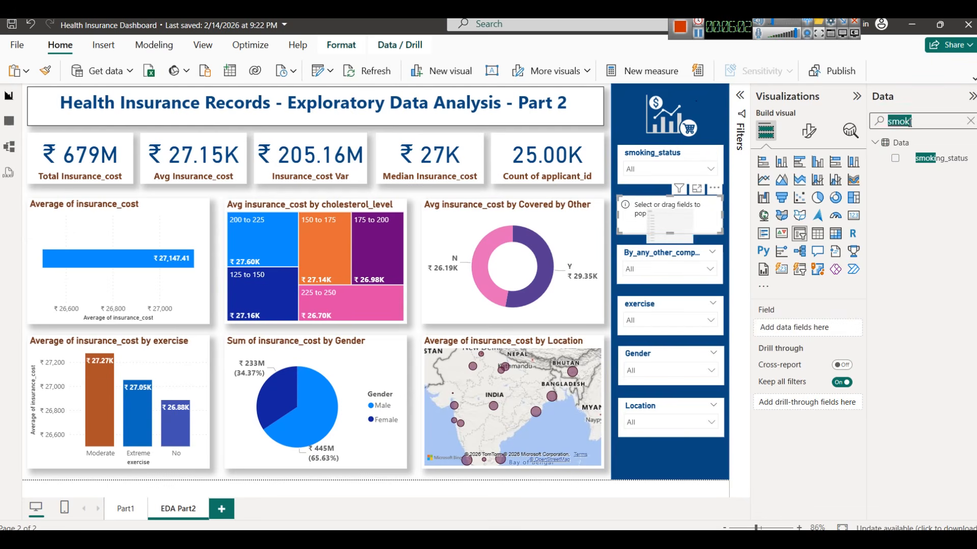
type("stude")
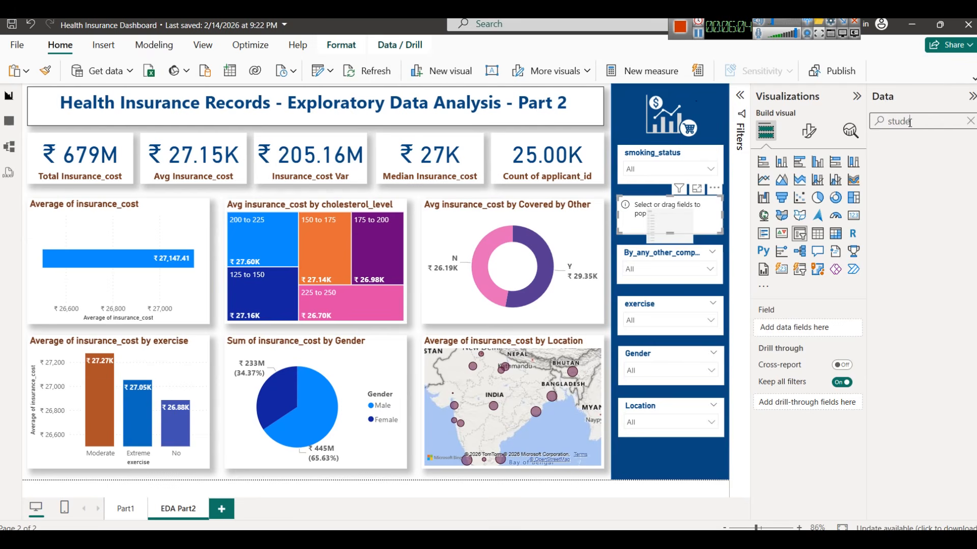
key("BackSpace")
key("BackSpace")
key("BackSpace")
key("BackSpace")
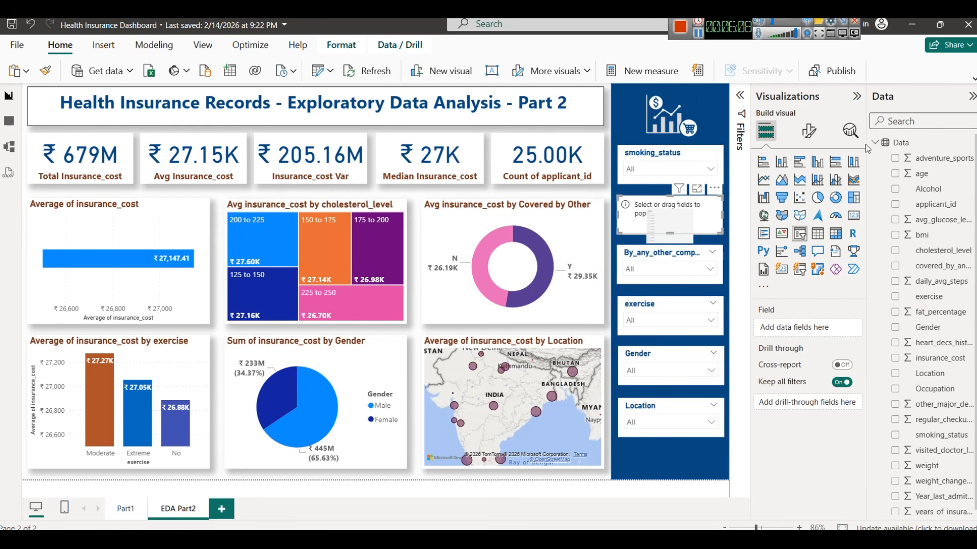
type("occ")
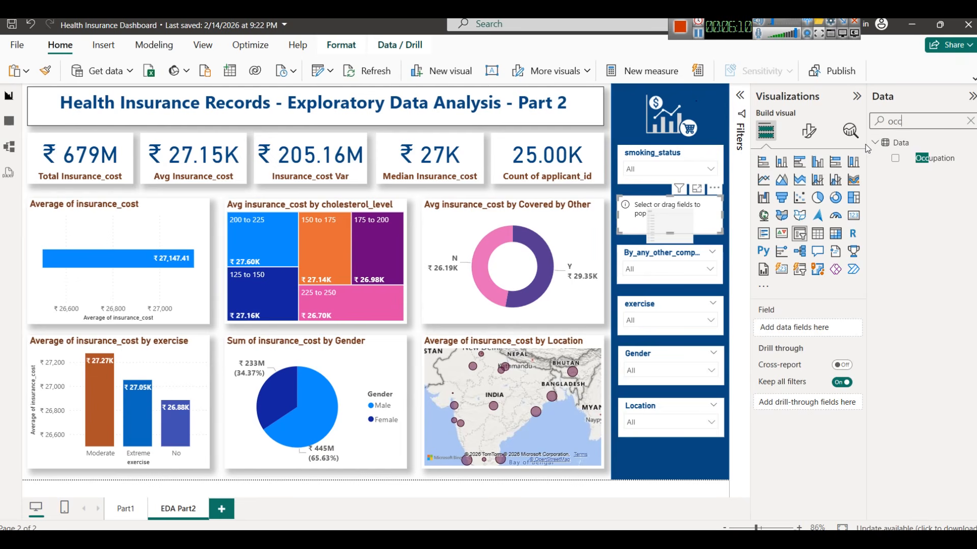
left_click_drag(934, 163, 660, 224)
Test the Occupation slicer by filtering on Business and Salried, and deselect the chosen value again
left_click(656, 222)
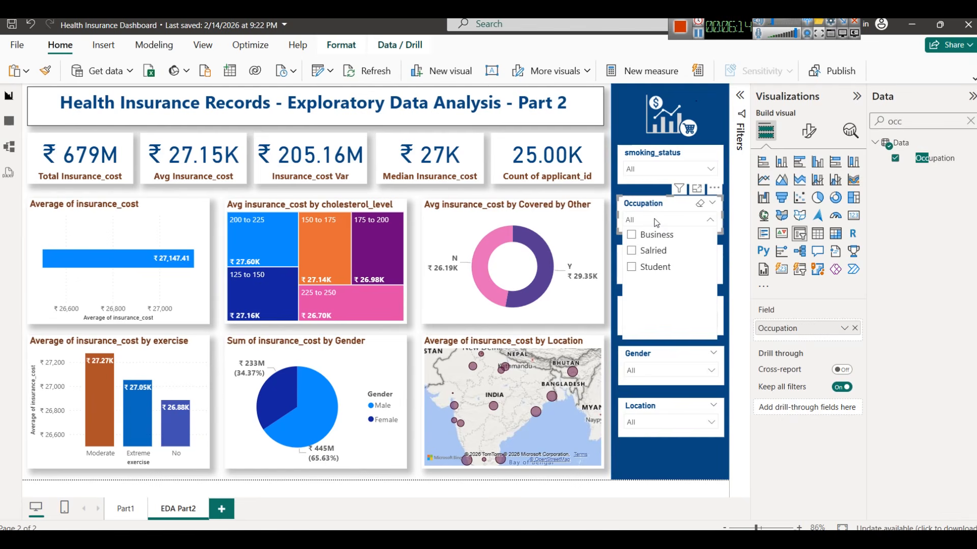
left_click(652, 235)
left_click(655, 252)
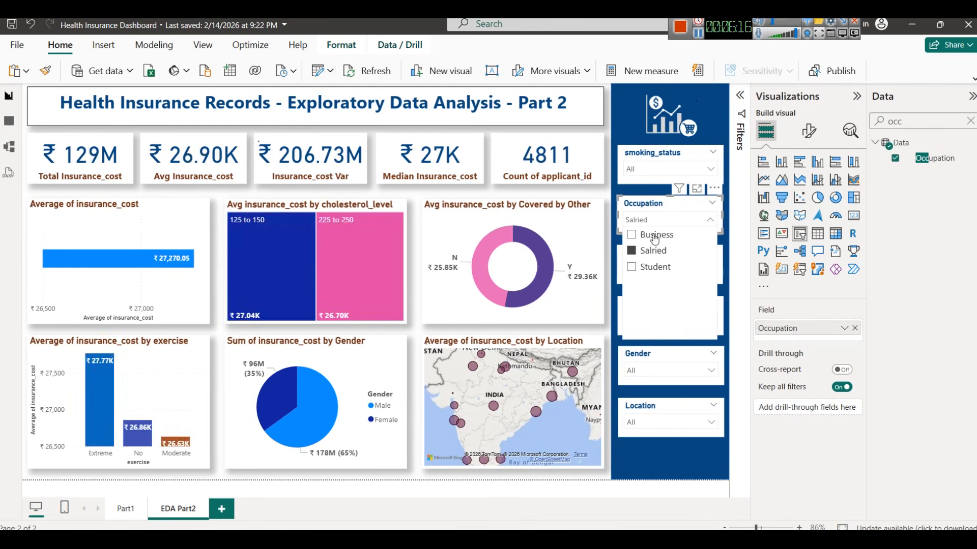
left_click(654, 235)
left_click(645, 235)
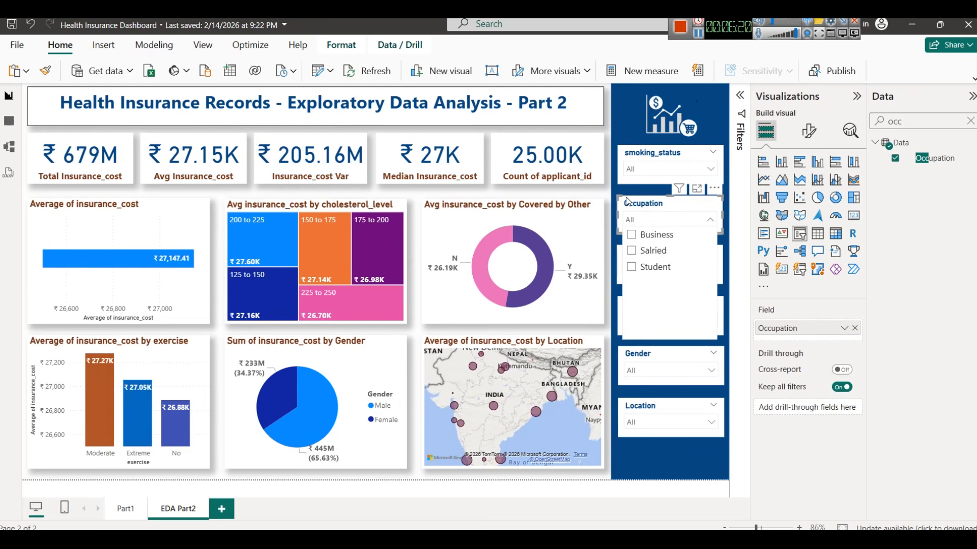
left_click(642, 189)
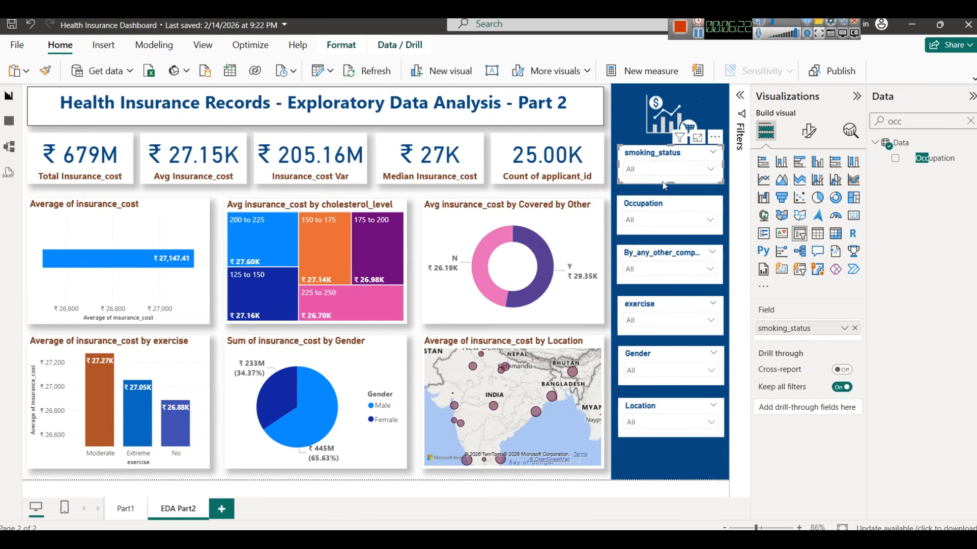
left_click(147, 221)
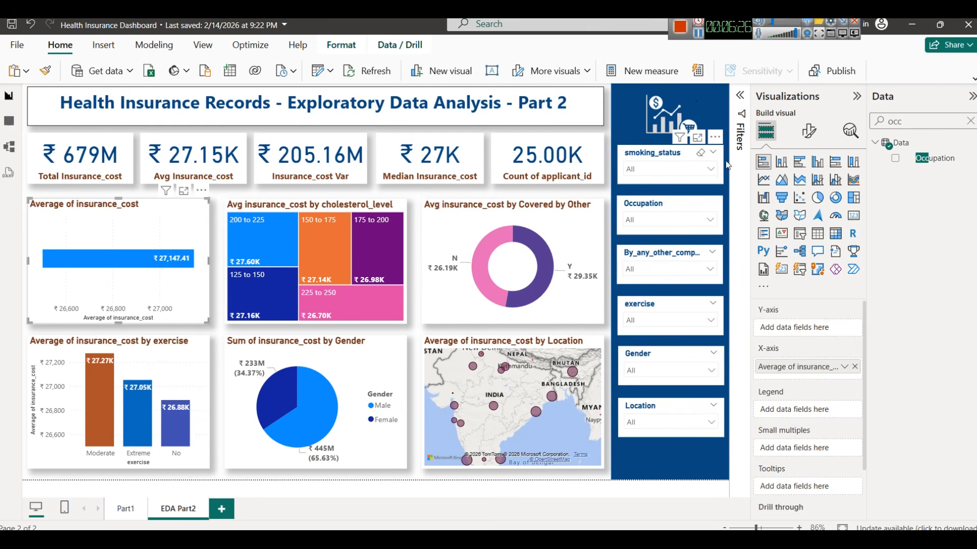
left_click(703, 161)
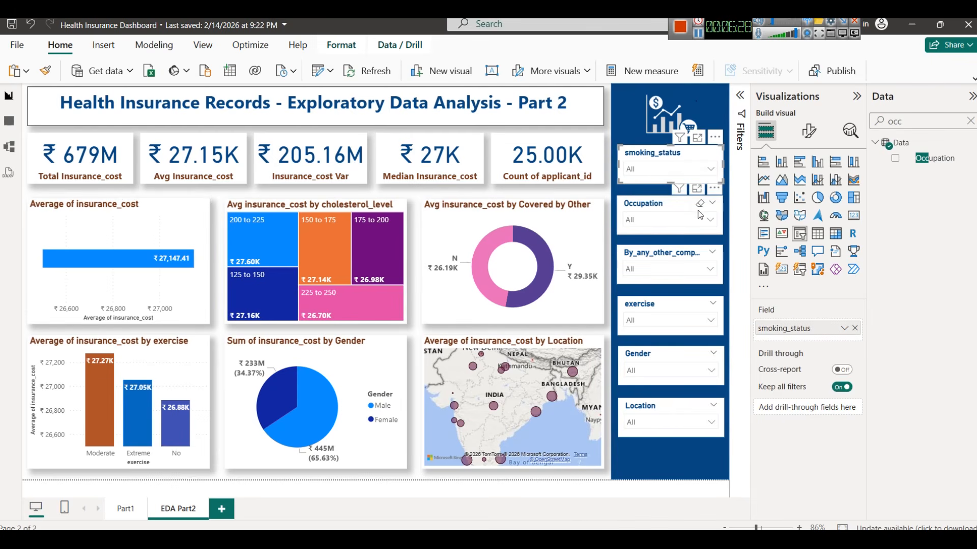
left_click(699, 207)
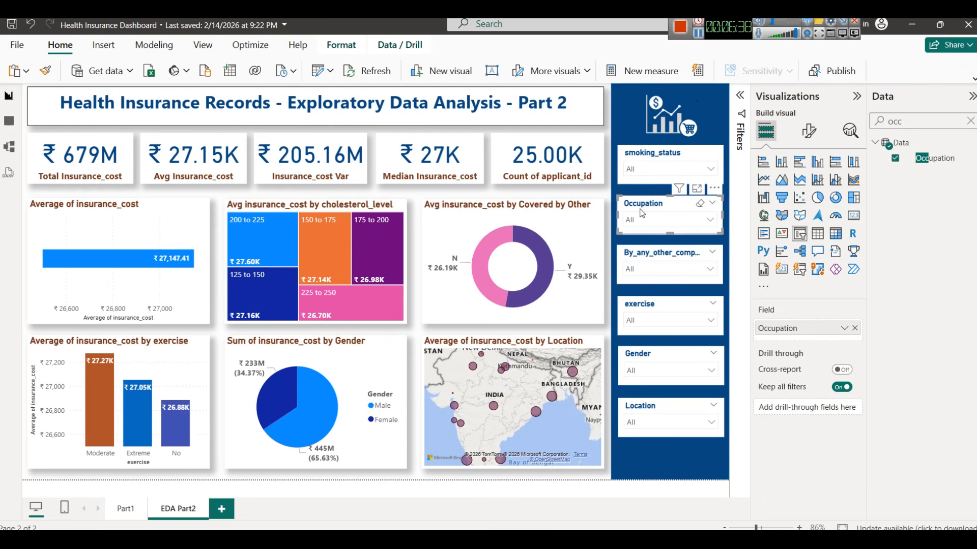
left_click(193, 243)
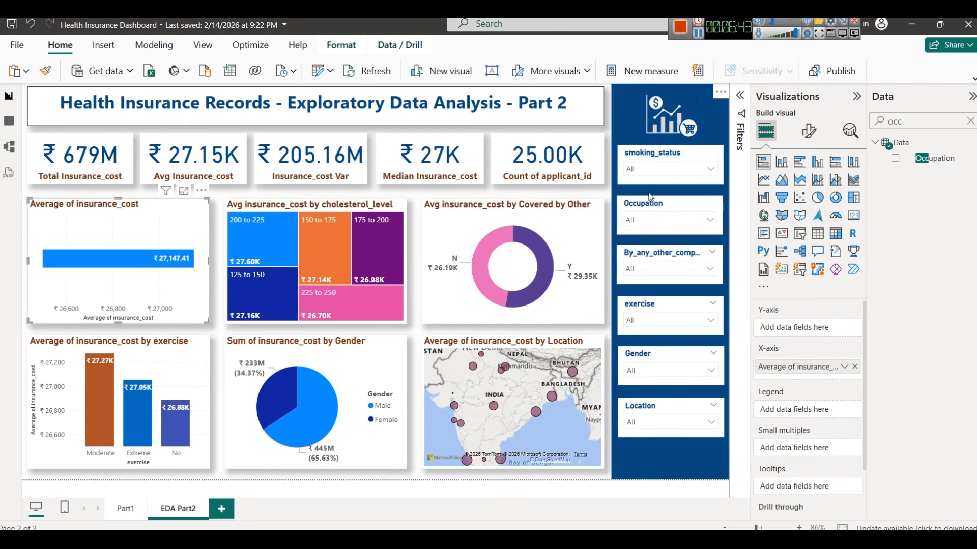
Switch to the Notepad notes and add the line "Smoking status and Occupation" below the Numbers line
mouse_move(386, 539)
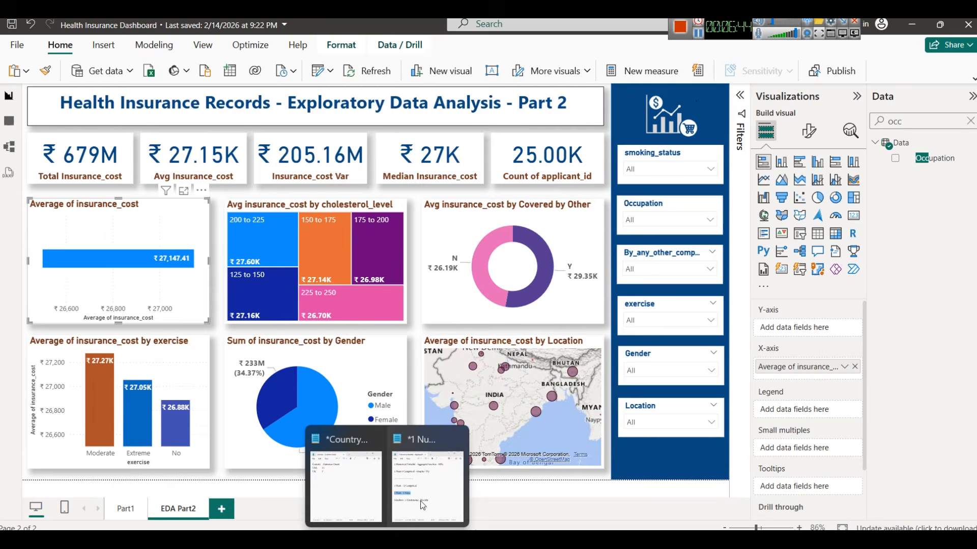
left_click(436, 467)
left_click(431, 377)
key("Return")
type("Smokin")
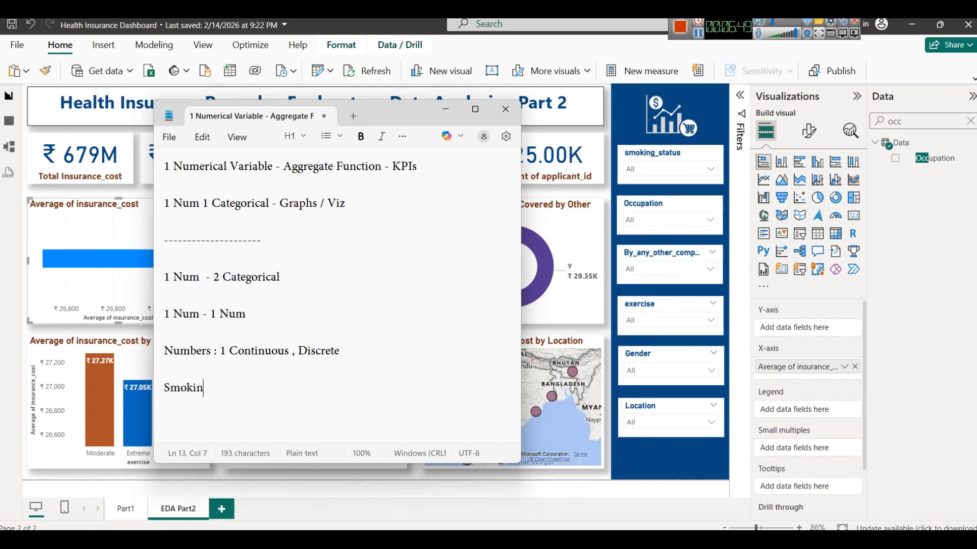
type("g status and ")
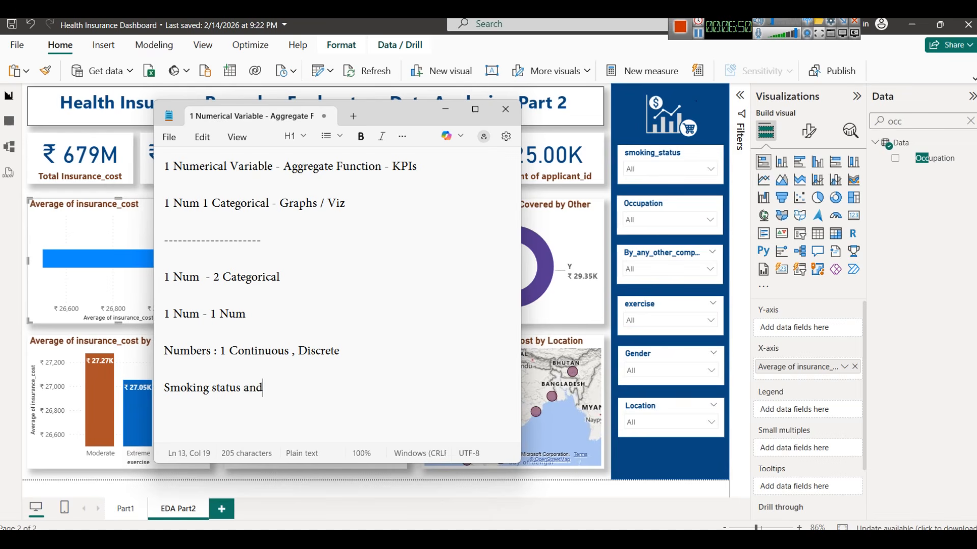
type("Occu")
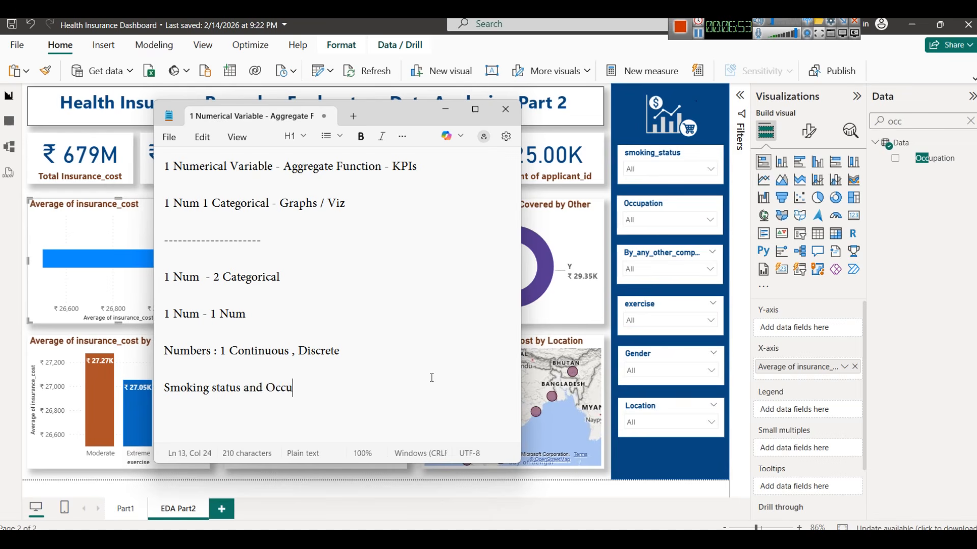
type("pation")
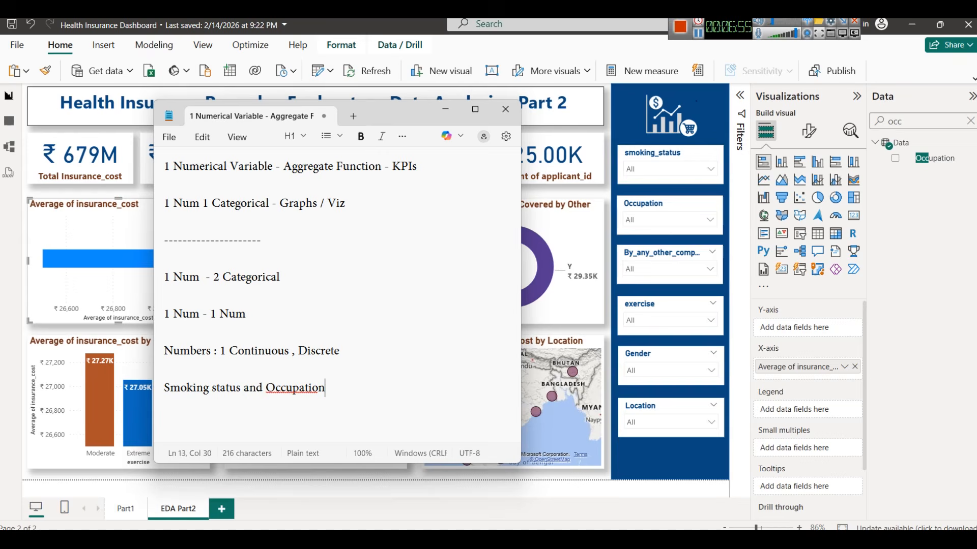
Return to the report, put Occupation on the average insurance cost chart's Y-axis, and try a clustered column before restoring the stacked bar chart
left_click(92, 213)
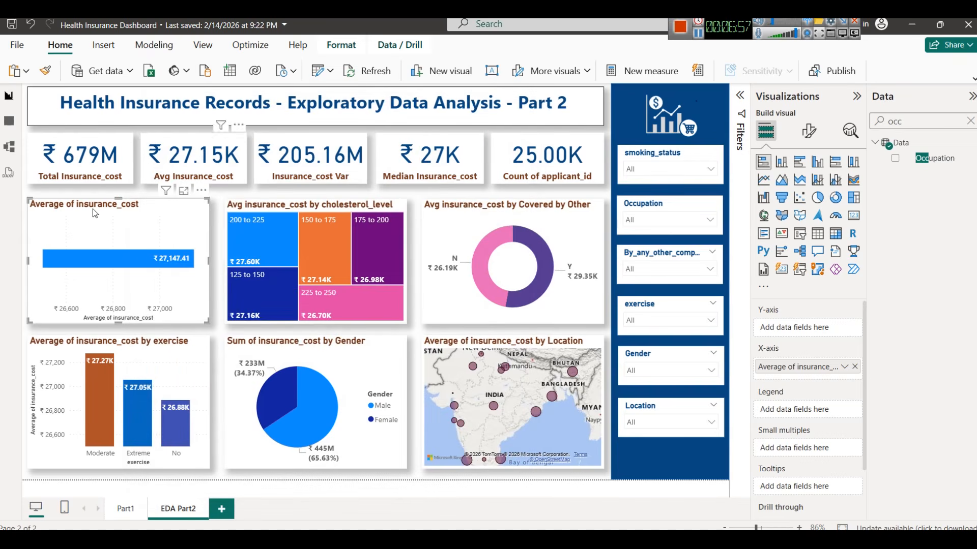
left_click_drag(924, 159, 780, 324)
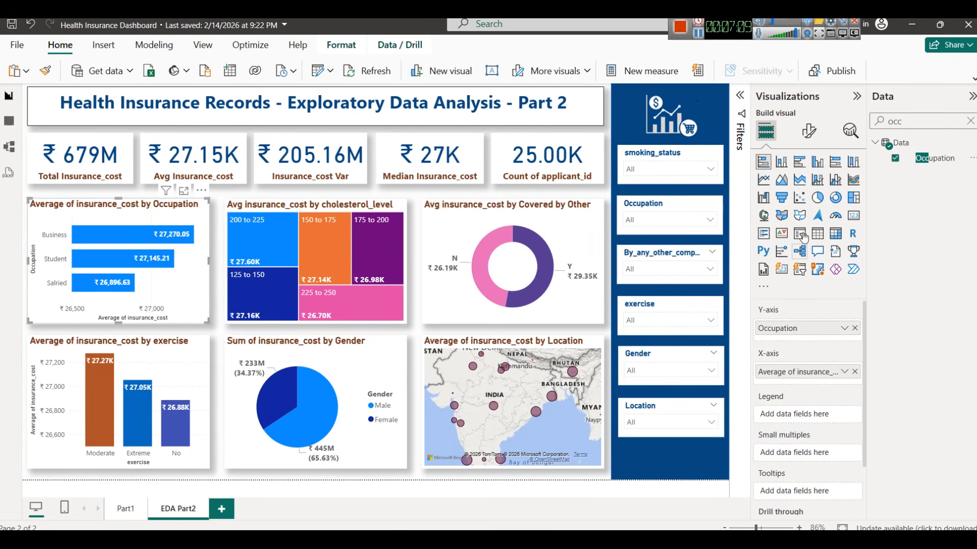
left_click(818, 169)
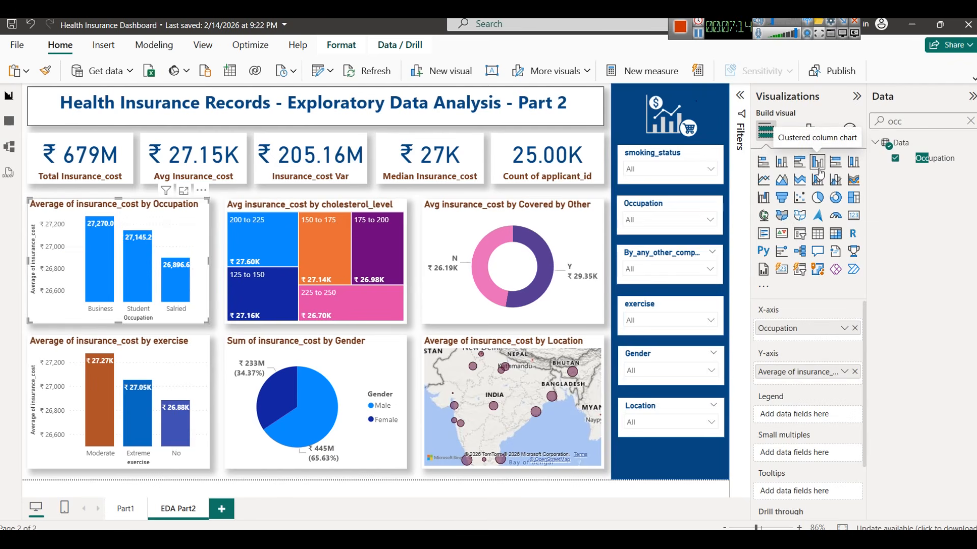
left_click(763, 163)
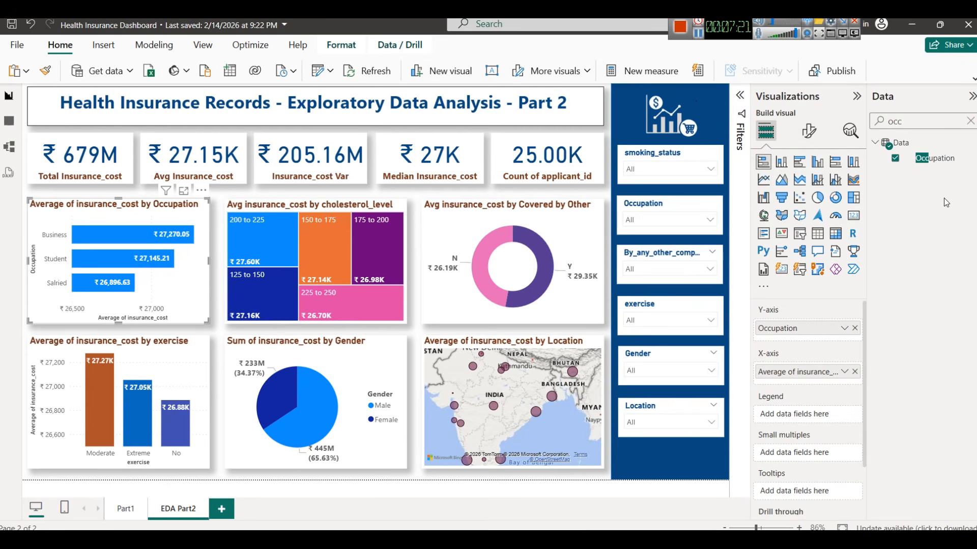
Search the data fields for "smo" and add smoking_status as the legend of the average insurance cost by Occupation chart
left_click(969, 121)
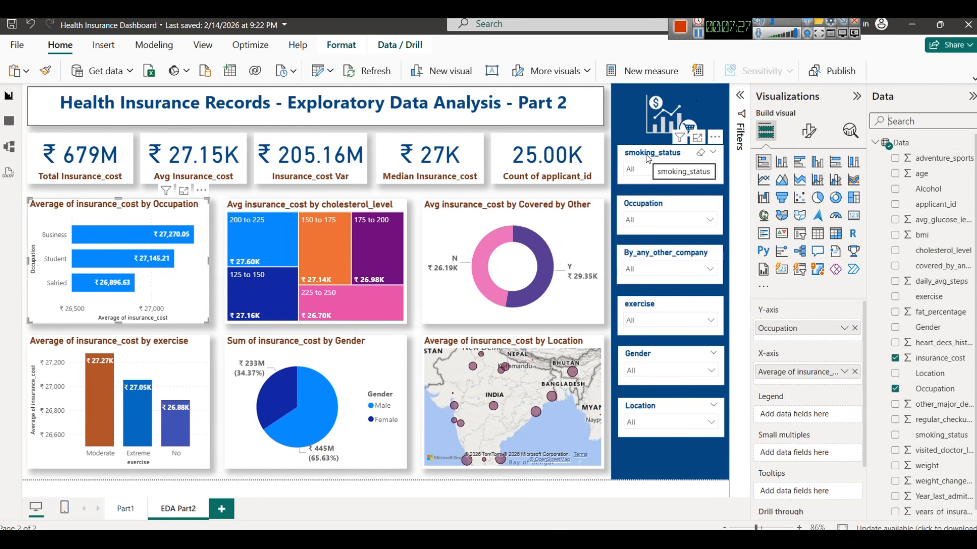
type("s")
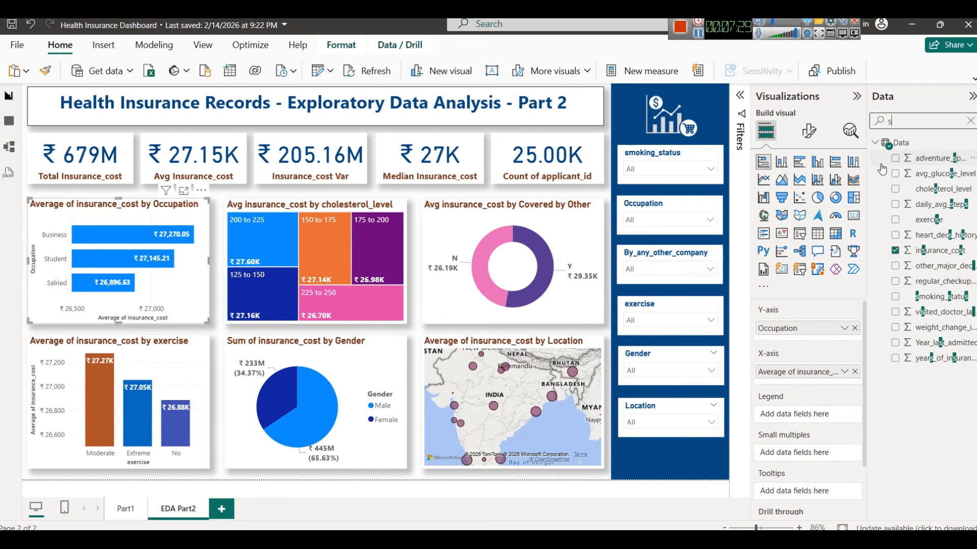
type("mo")
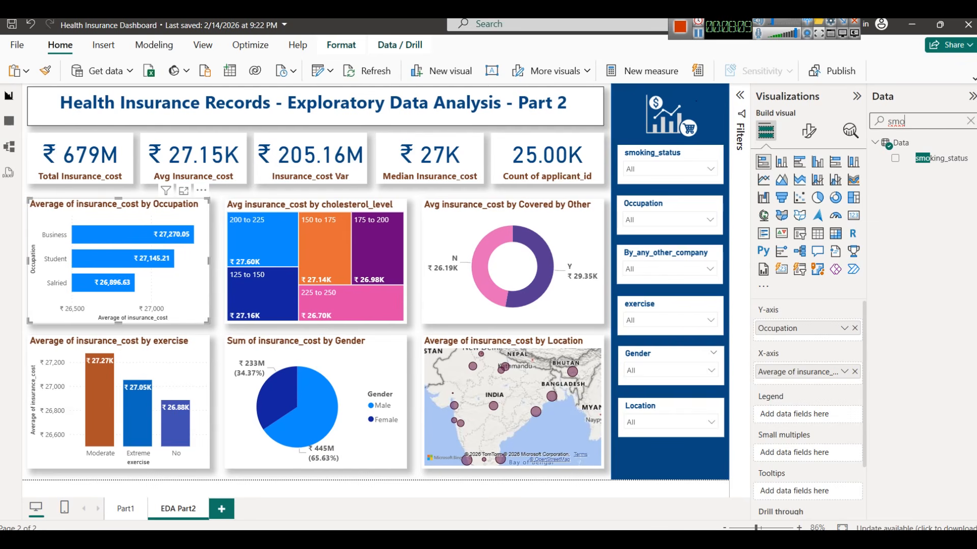
left_click_drag(924, 159, 813, 410)
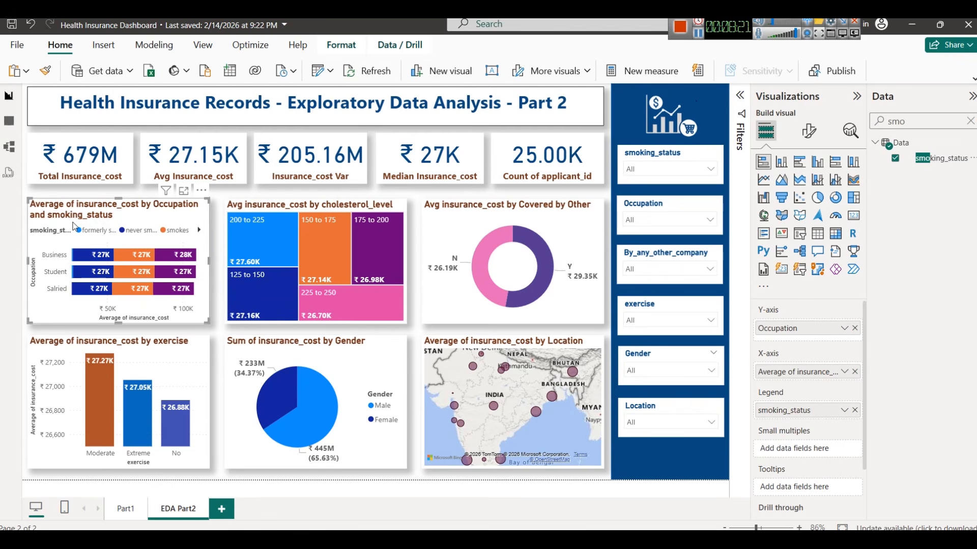
Enlarge the Occupation and smoking_status bar chart in focus mode and inspect the average cost of the Business segments
left_click(182, 191)
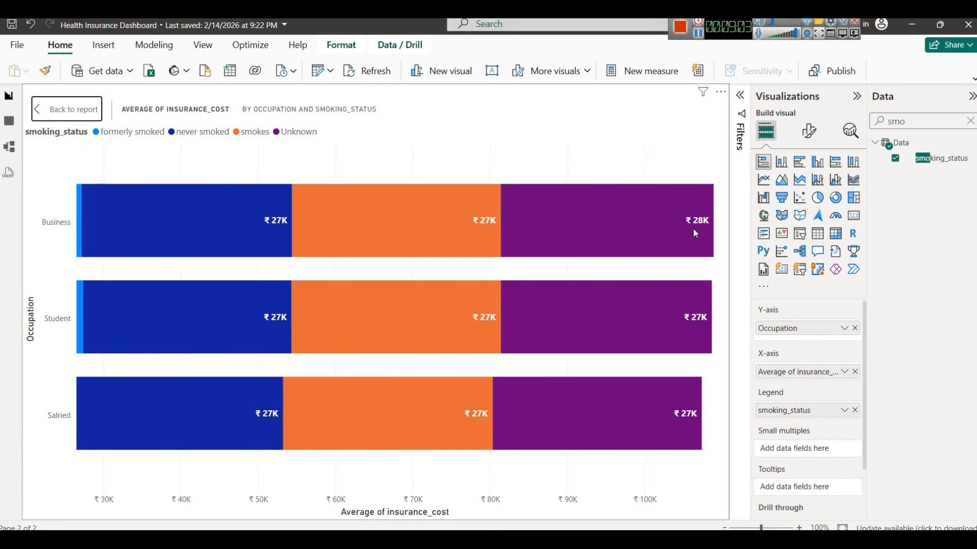
mouse_move(693, 232)
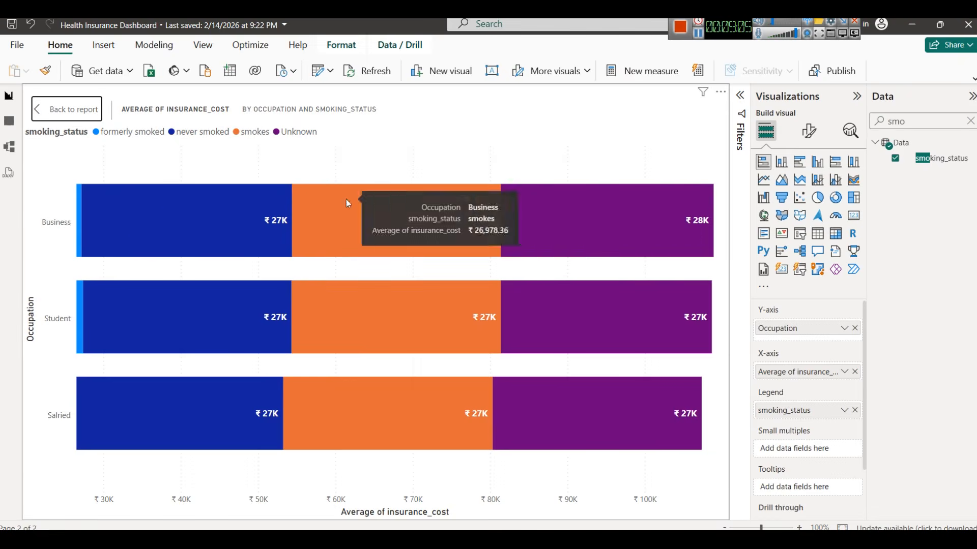
mouse_move(307, 209)
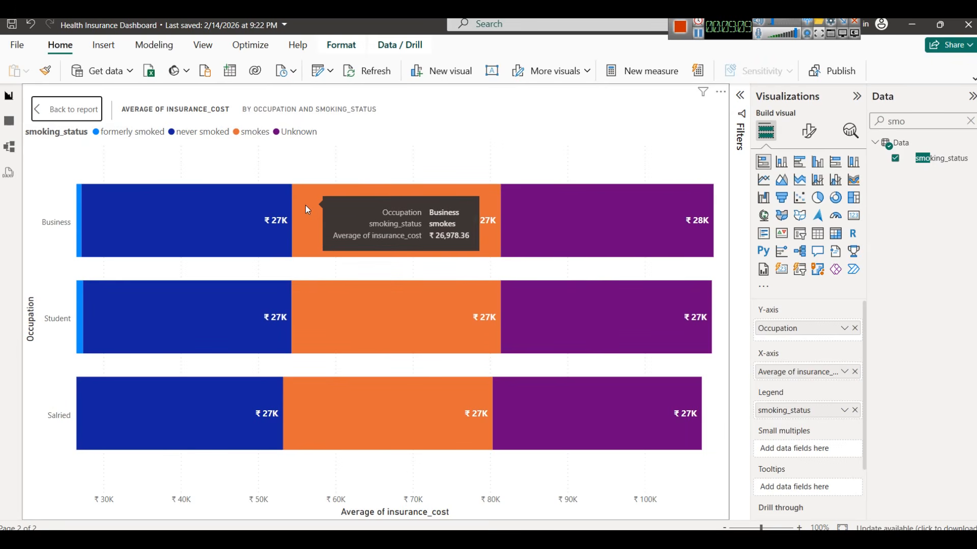
mouse_move(240, 216)
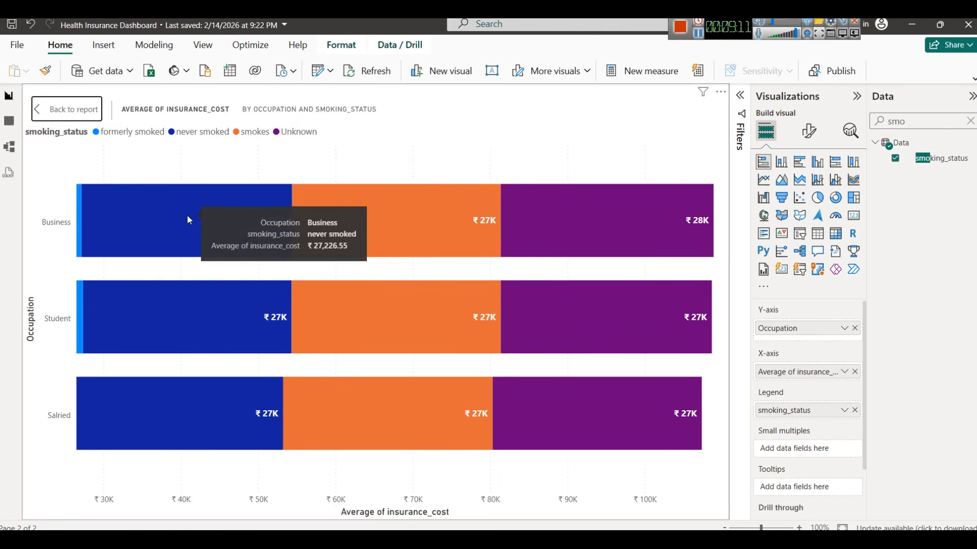
Set the minimum of the X-axis range to 0 on the average insurance cost by Occupation and smoking_status chart
mouse_move(80, 219)
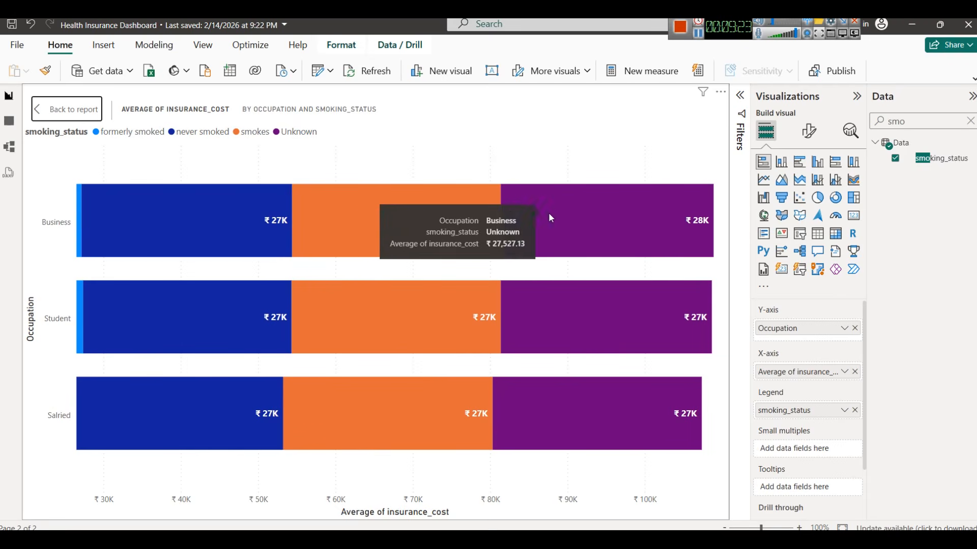
left_click(808, 131)
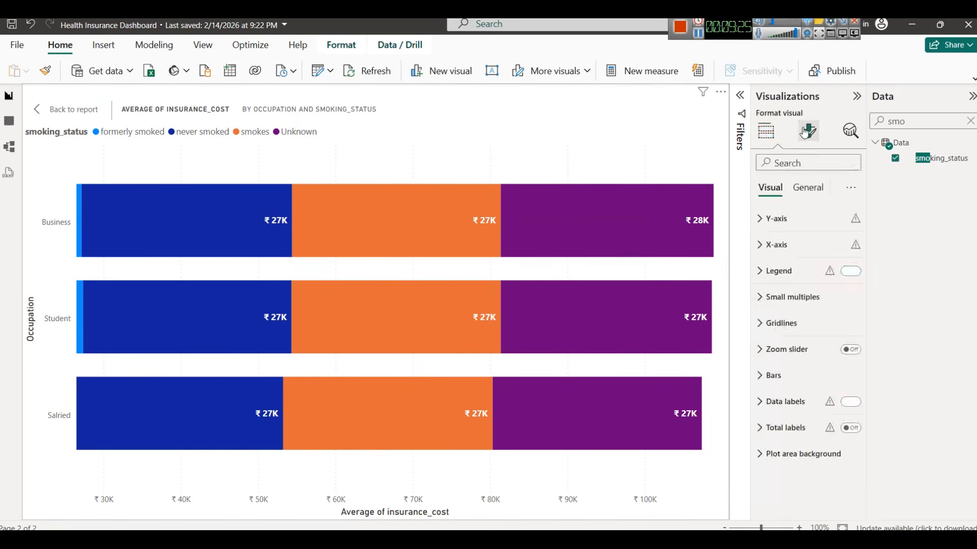
left_click(777, 219)
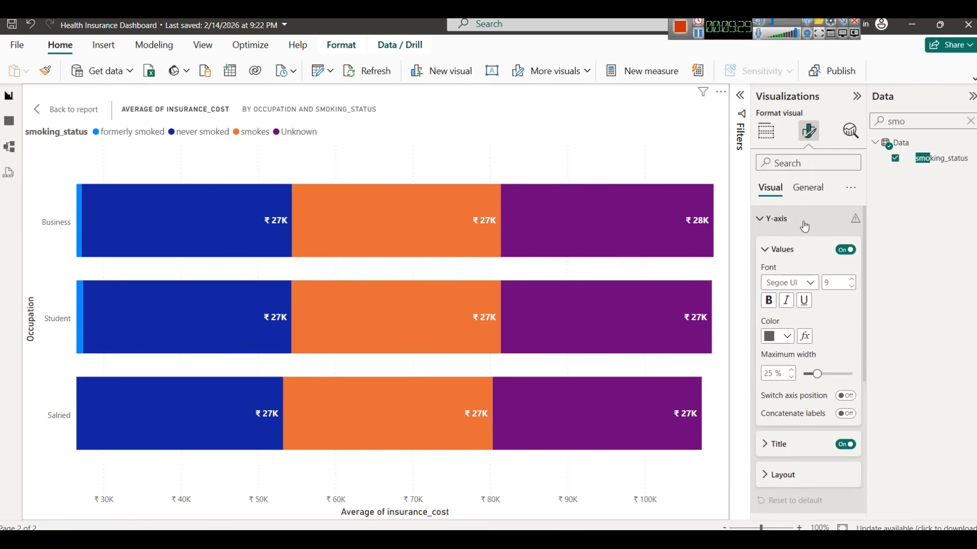
left_click(776, 228)
left_click(775, 243)
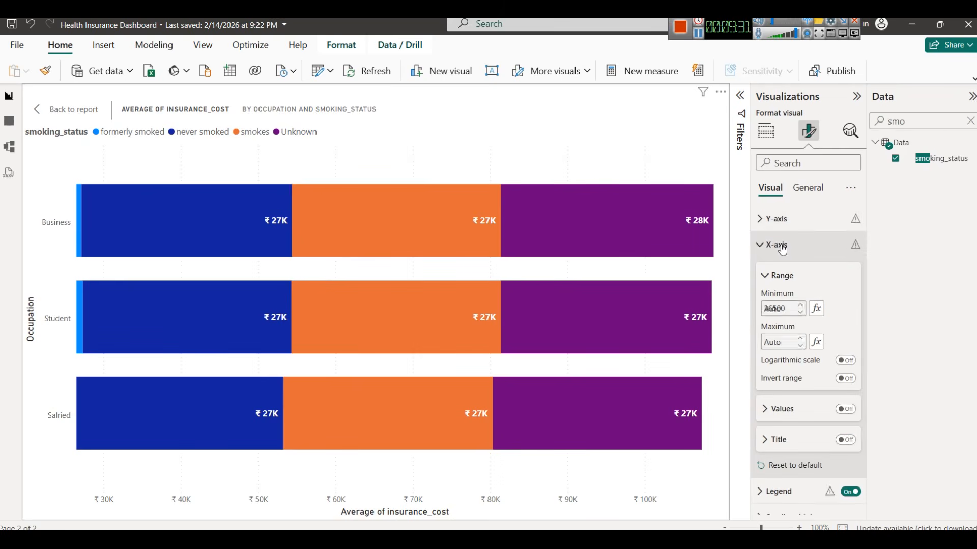
left_click(789, 310)
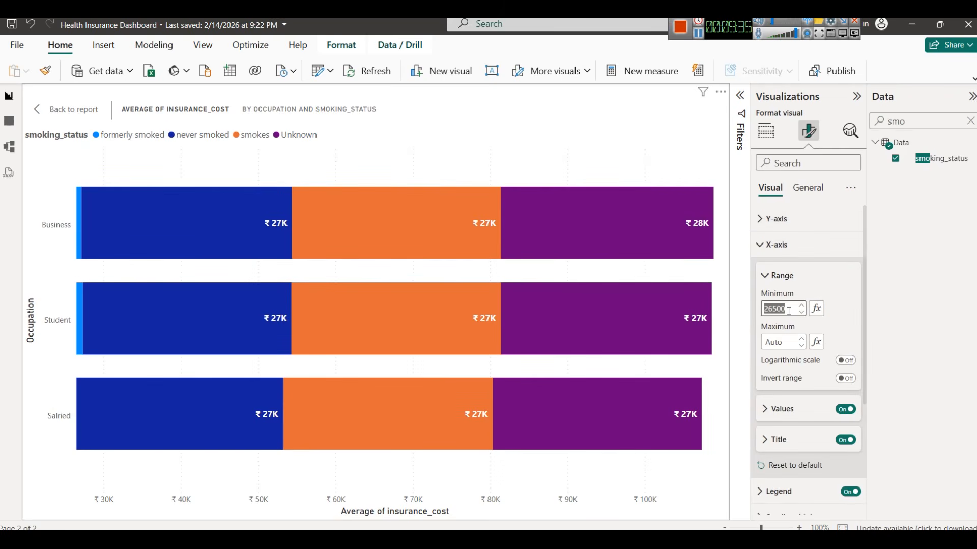
type("0")
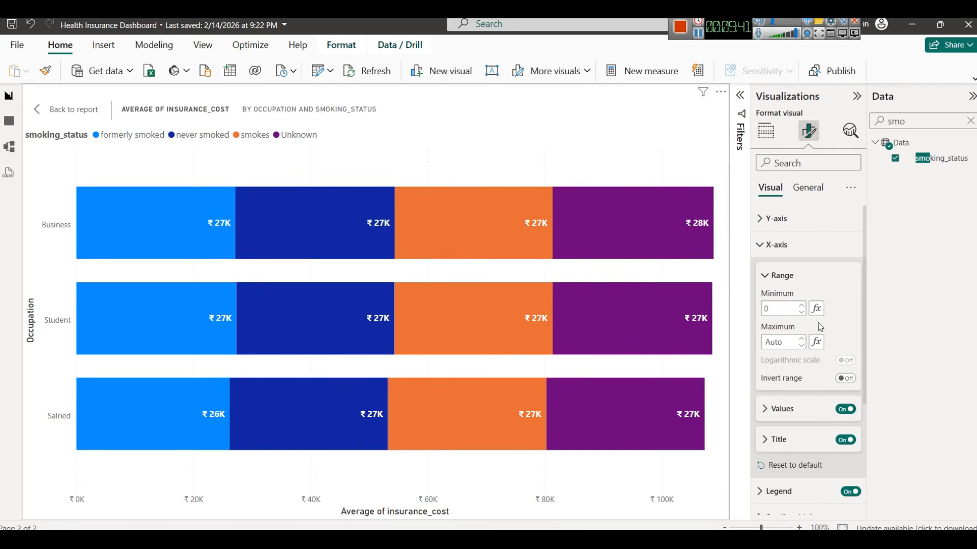
left_click(699, 35)
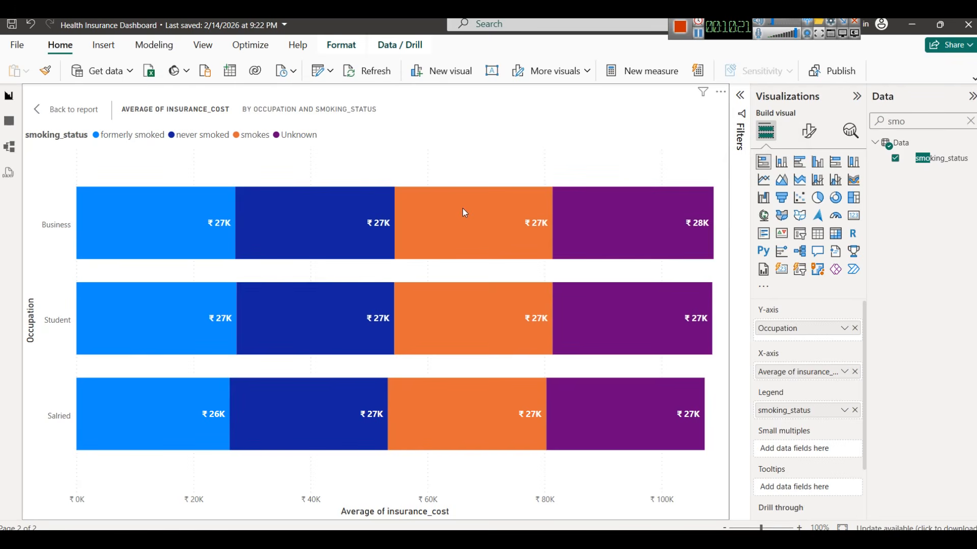
Try the average insurance cost chart as a clustered bar, settle on a clustered column chart, and return to the report page
left_click(799, 163)
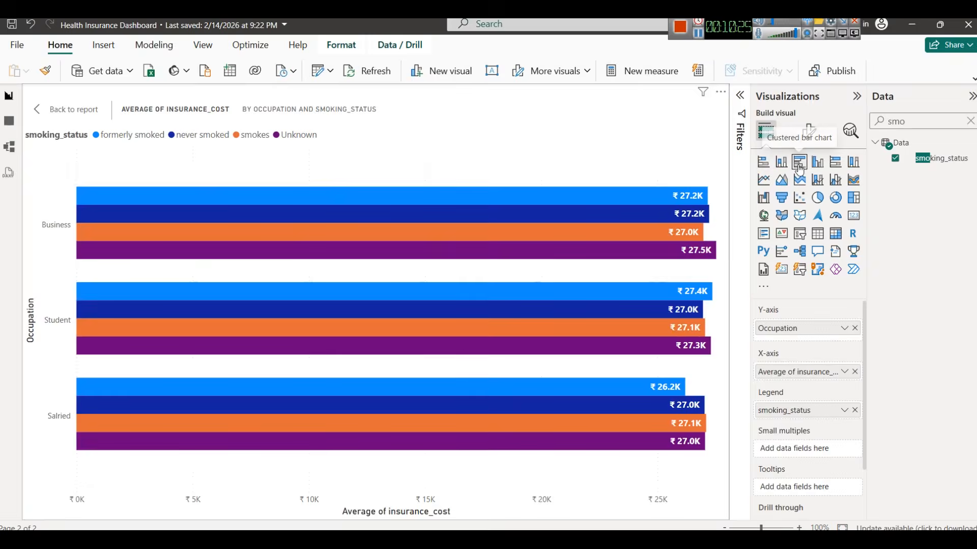
mouse_move(507, 225)
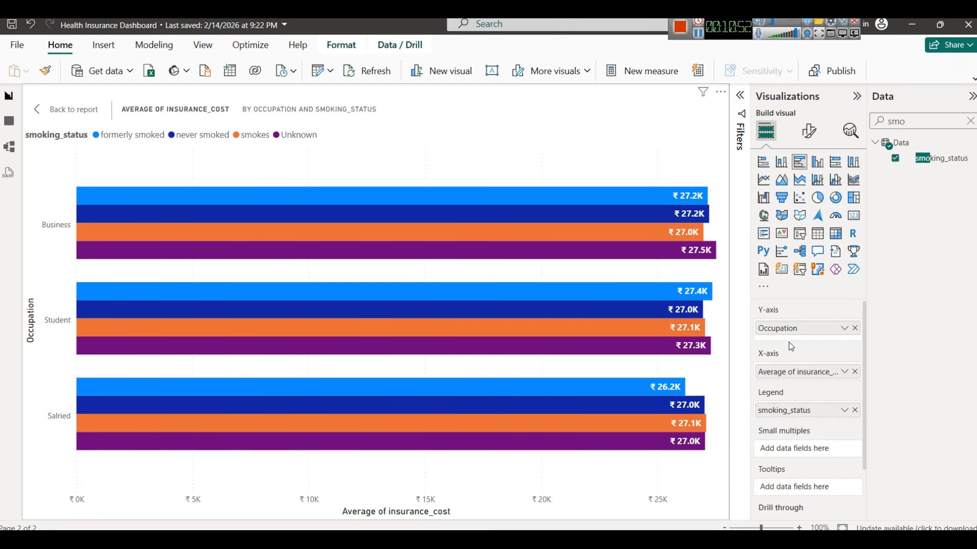
left_click(818, 163)
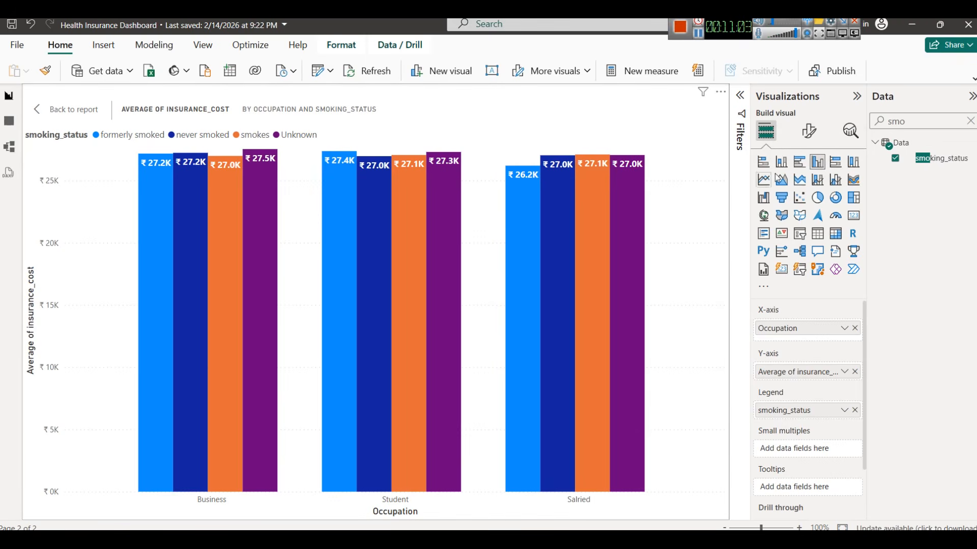
left_click(69, 113)
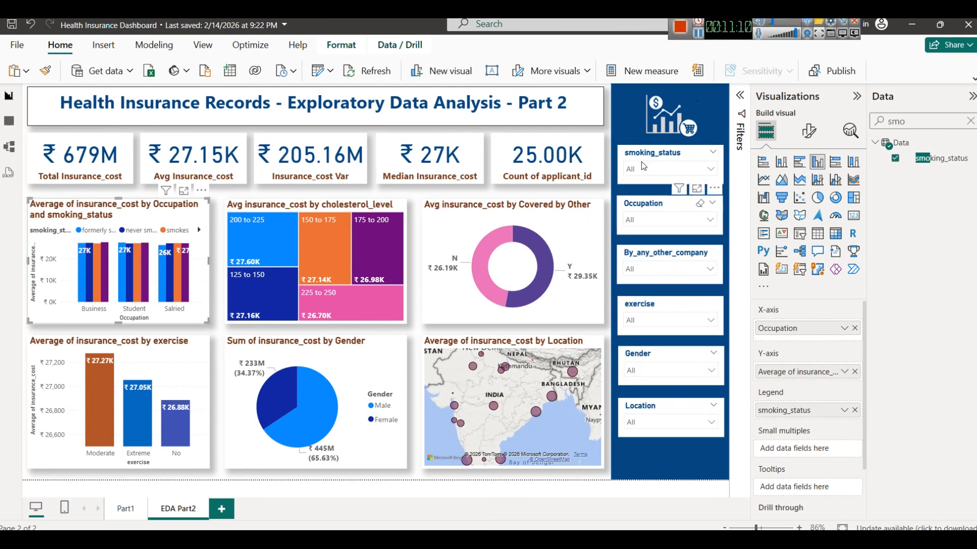
Enlarge the clustered column chart in focus mode, inspect the Student column for Unknown smoking status, and return to the report page
left_click(212, 225)
left_click(201, 225)
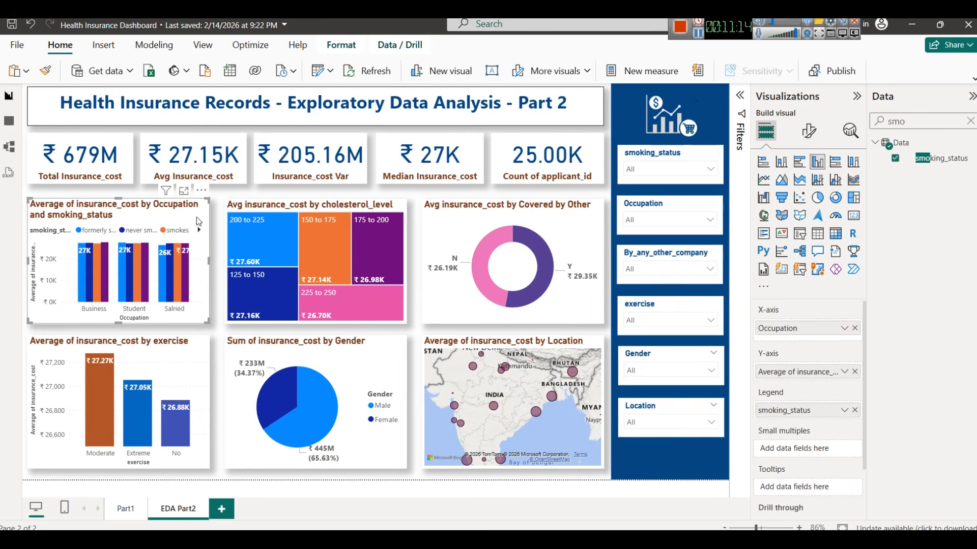
left_click(184, 192)
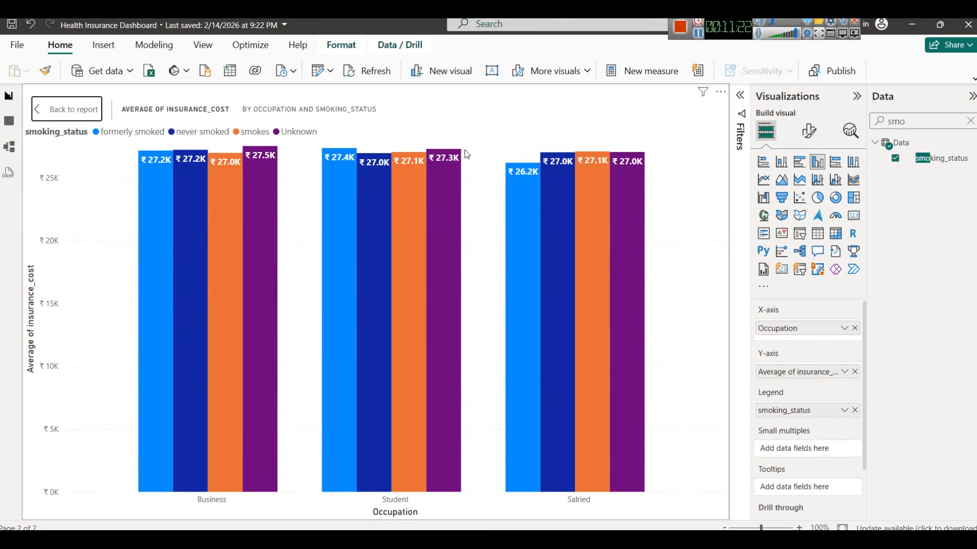
mouse_move(450, 316)
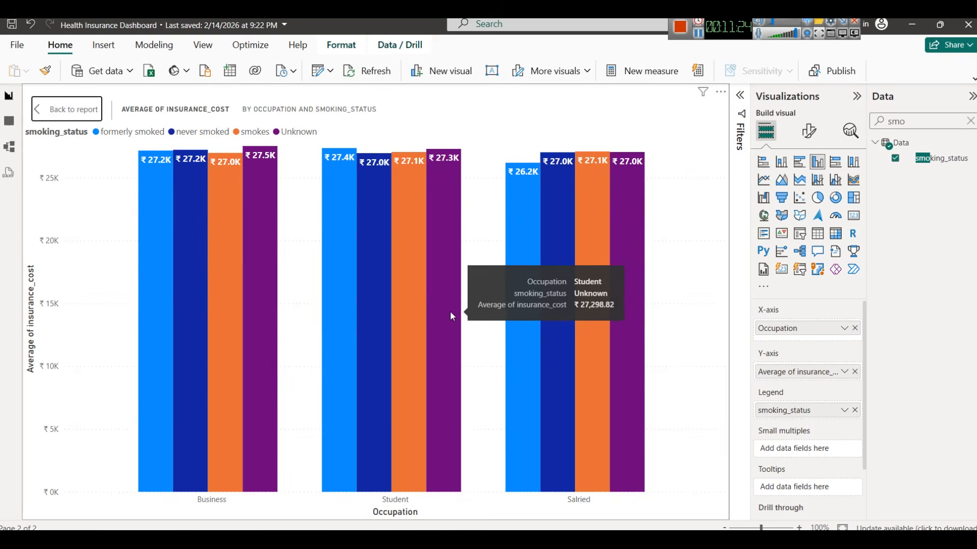
left_click(57, 112)
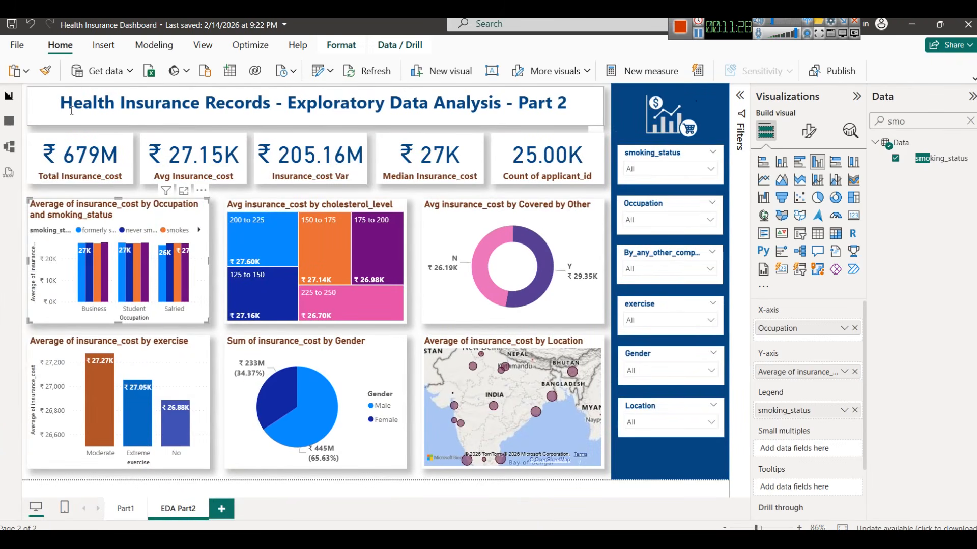
Rename the chart's average insurance cost field to "Avg Cost" for this visual
left_click(844, 372)
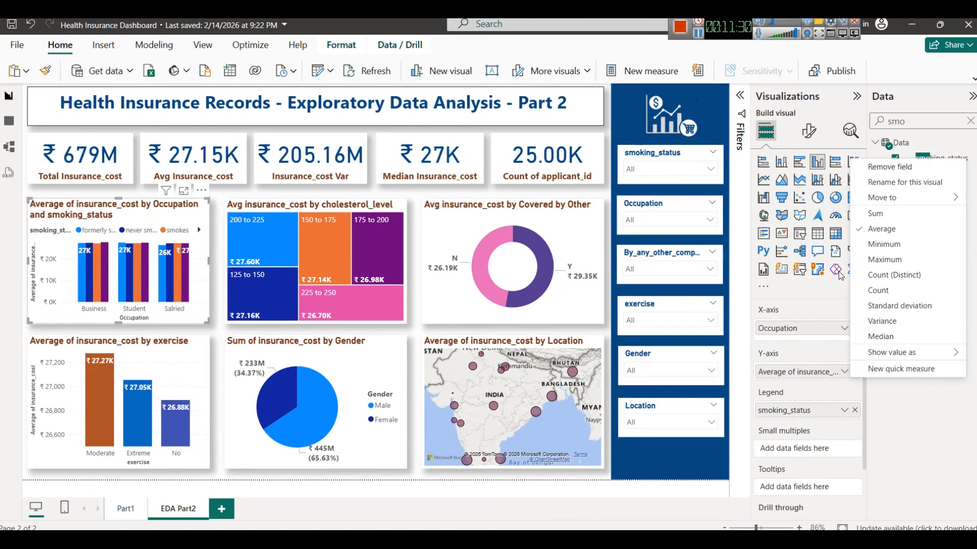
left_click(893, 183)
type("Avg Cost")
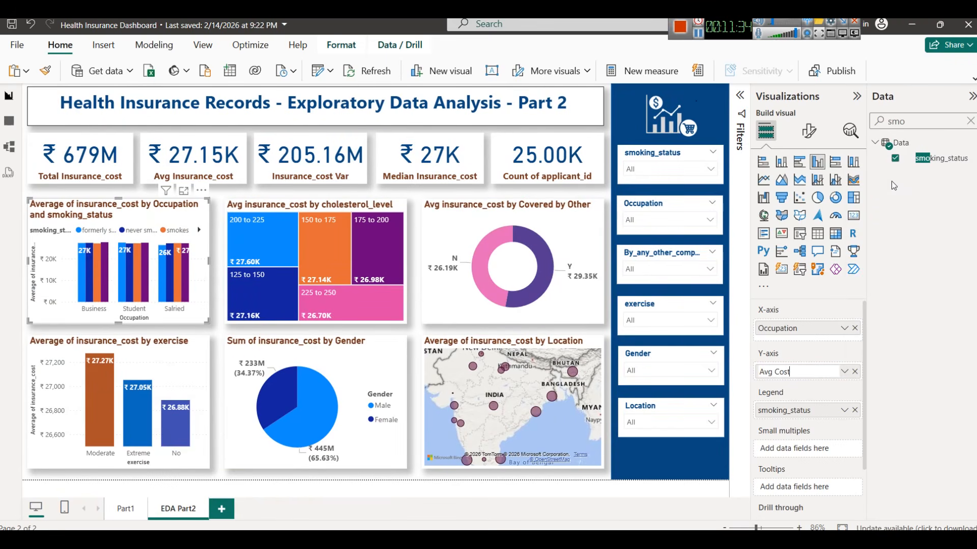
key("Return")
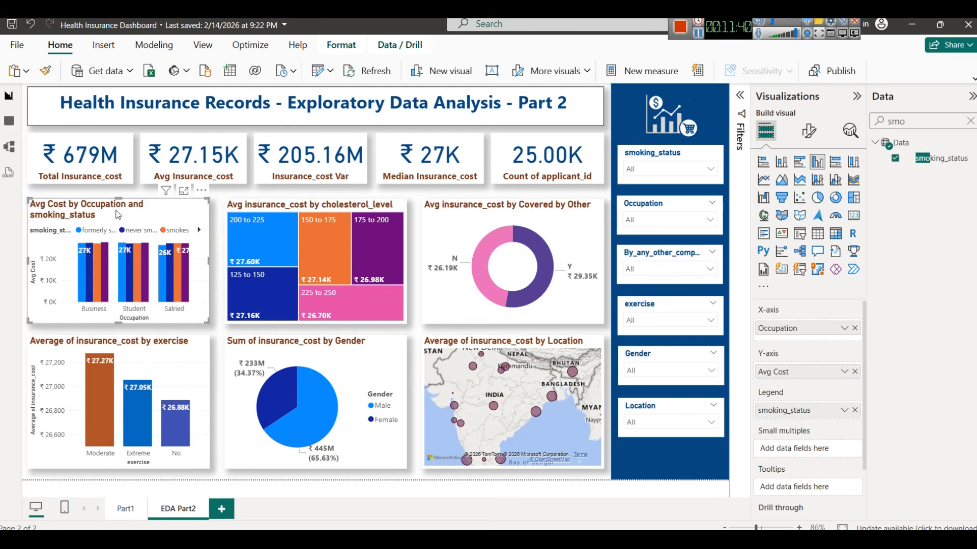
Shorten the chart's legend field name from smoking_status to "smoking" for this visual
left_click(844, 410)
left_click(870, 423)
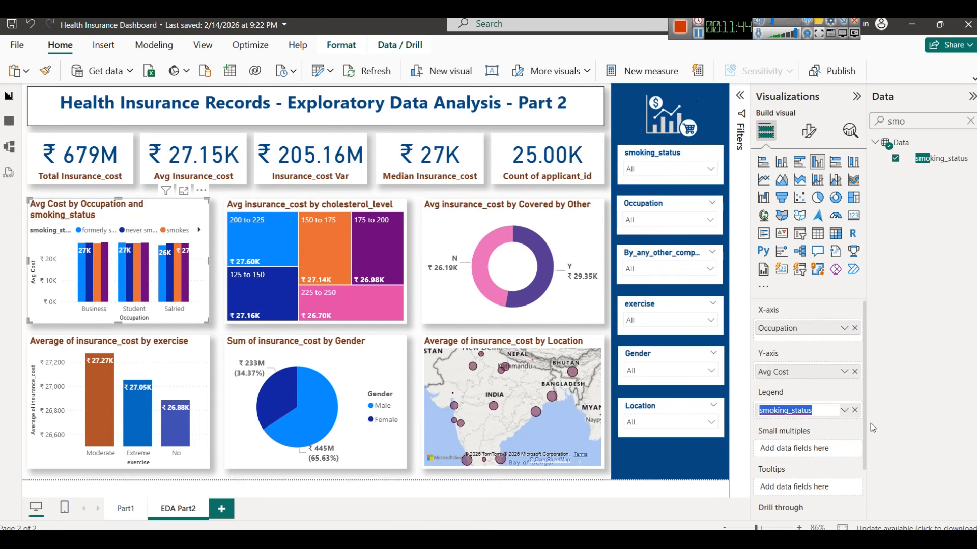
key("End")
key("BackSpace")
key("BackSpace")
key("BackSpace")
key("BackSpace")
key("BackSpace")
key("BackSpace")
key("BackSpace")
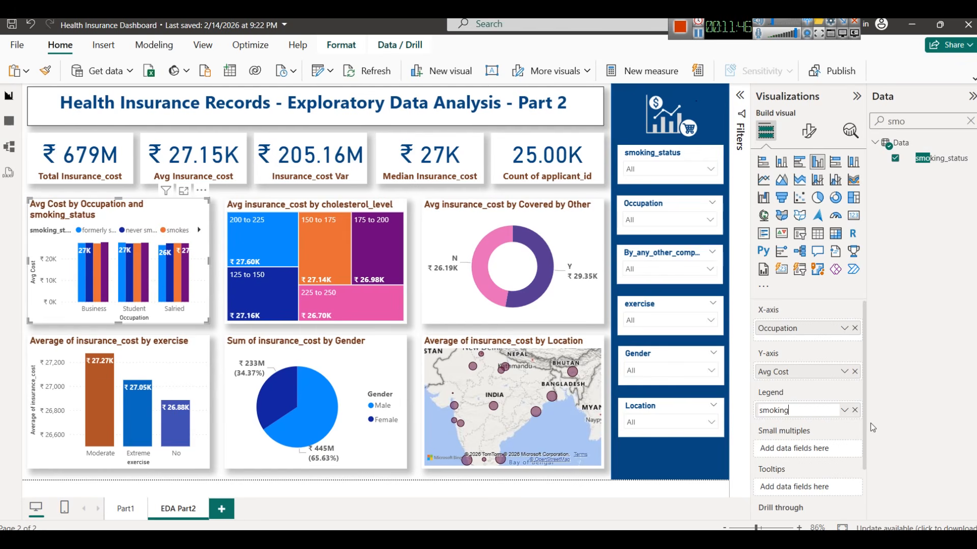
key("Return")
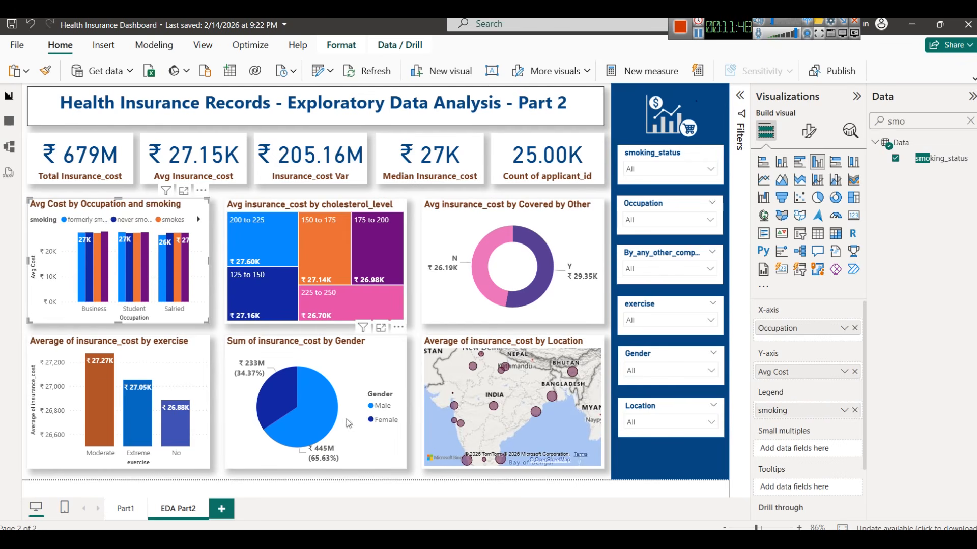
Swap the Avg Cost chart's category fields so that smoking is on the X-axis and Occupation is the legend
left_click(222, 311)
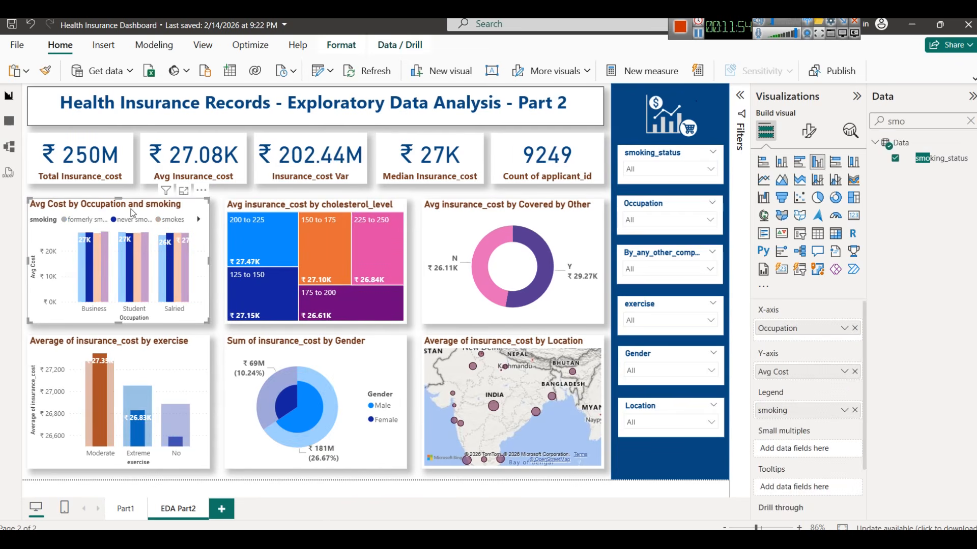
left_click(142, 219)
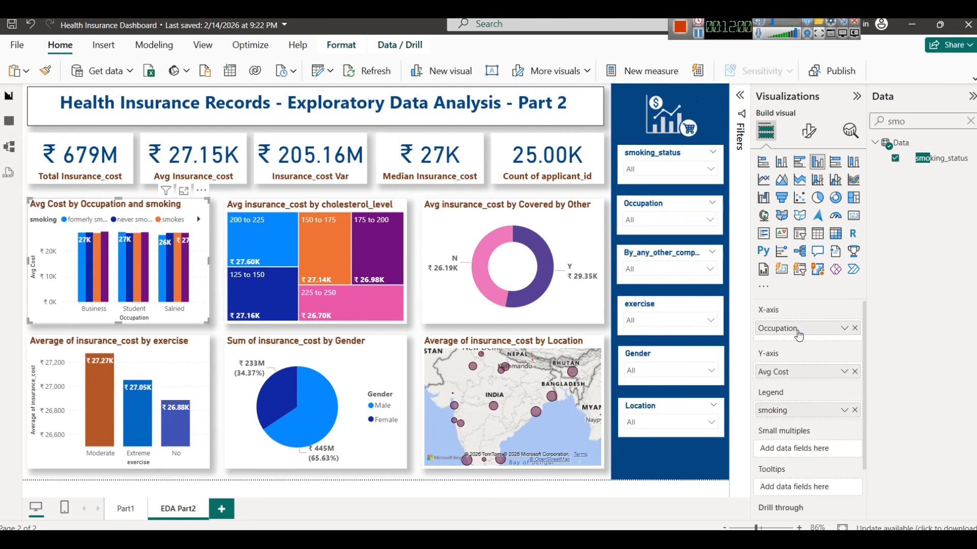
left_click_drag(799, 334, 806, 431)
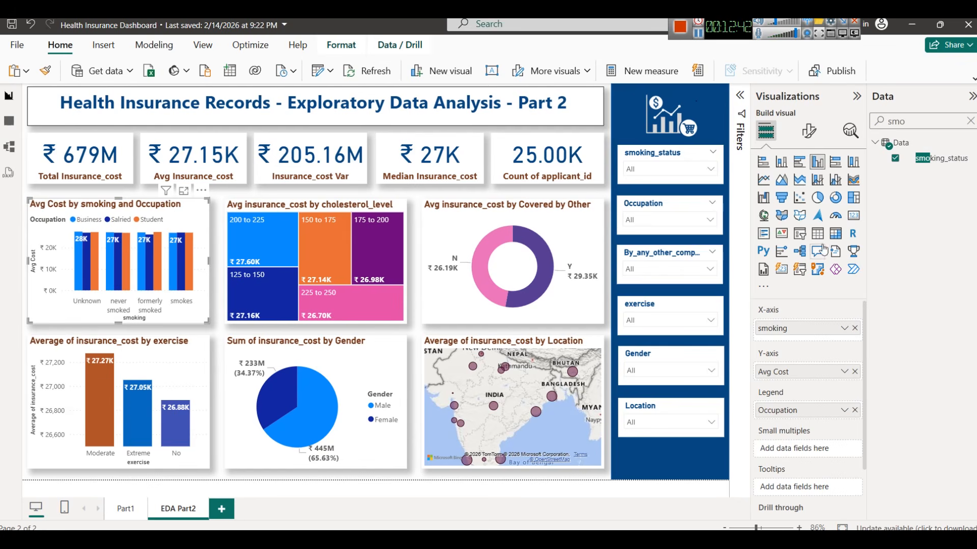
Clear the data field search, switch to the data table, and examine the distinct values of the exercise column without filtering
left_click(968, 122)
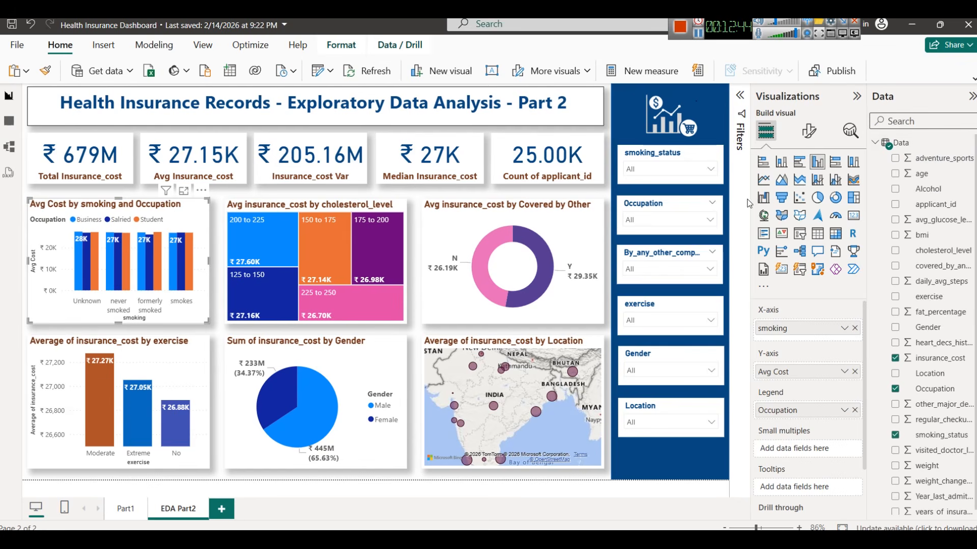
left_click(10, 123)
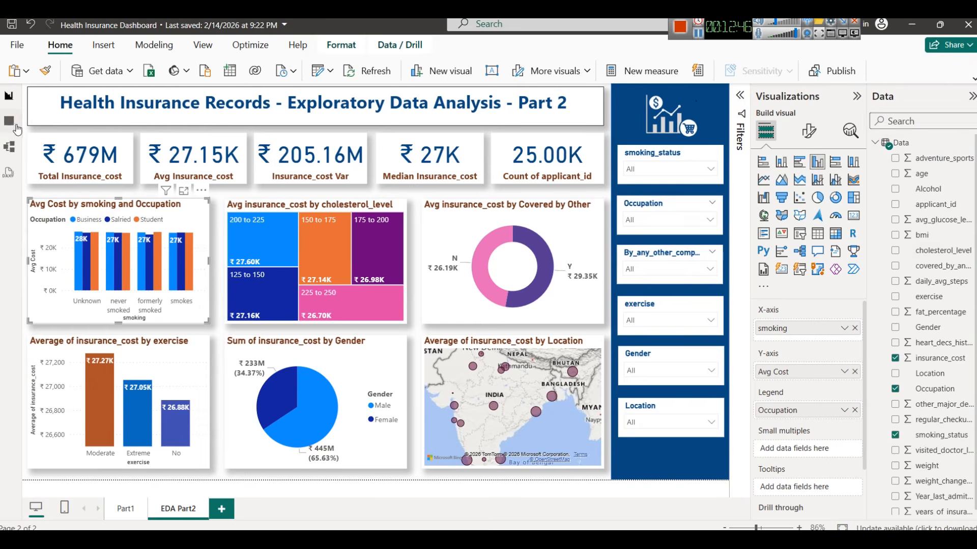
scroll(243, 184, "down", 1)
scroll(241, 179, "up", 1)
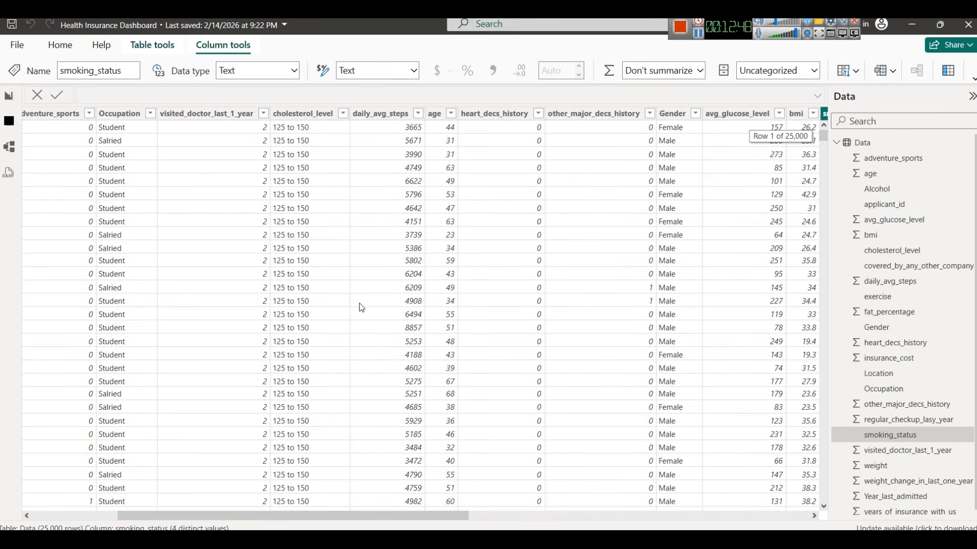
left_click_drag(432, 517, 773, 517)
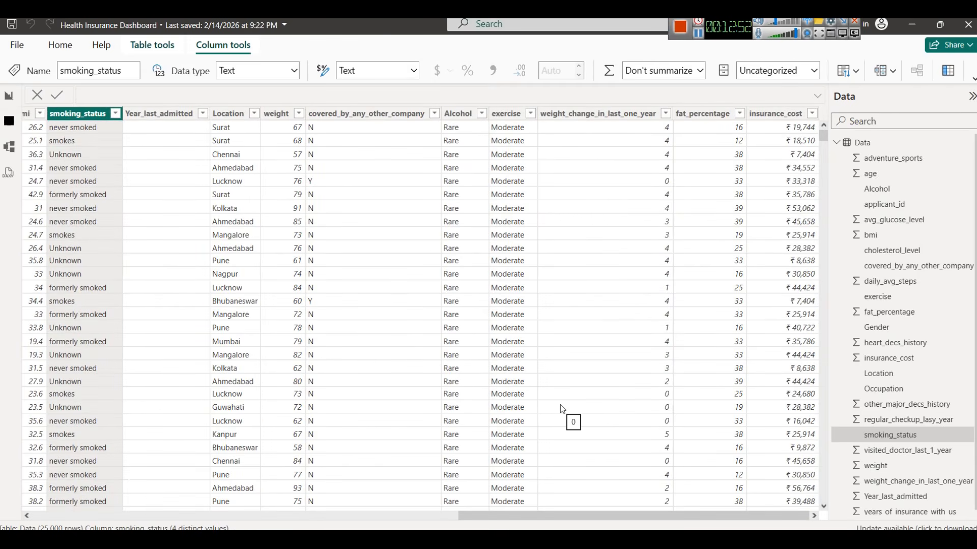
left_click(530, 113)
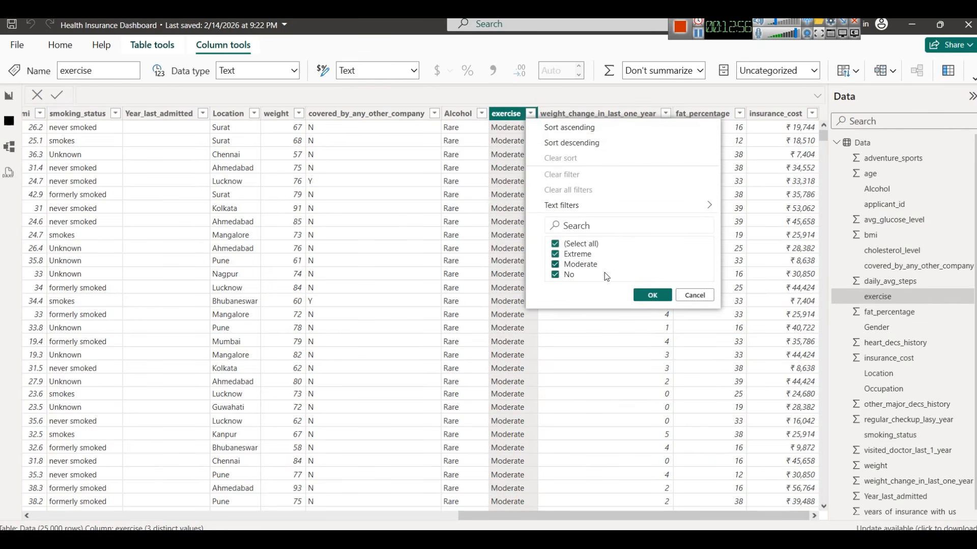
left_click(694, 300)
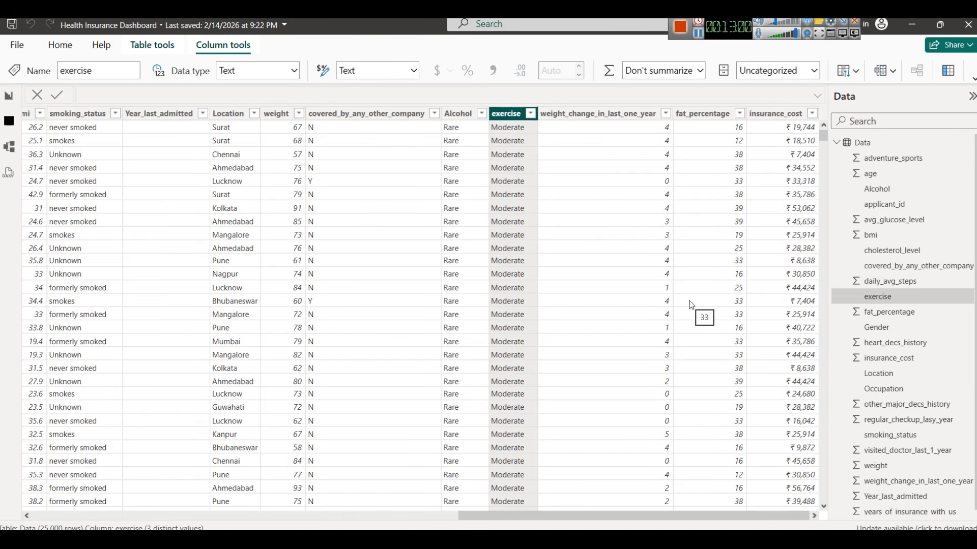
Examine the distinct values of the cholesterol_level column in the data table without filtering it
left_click_drag(598, 518, 227, 492)
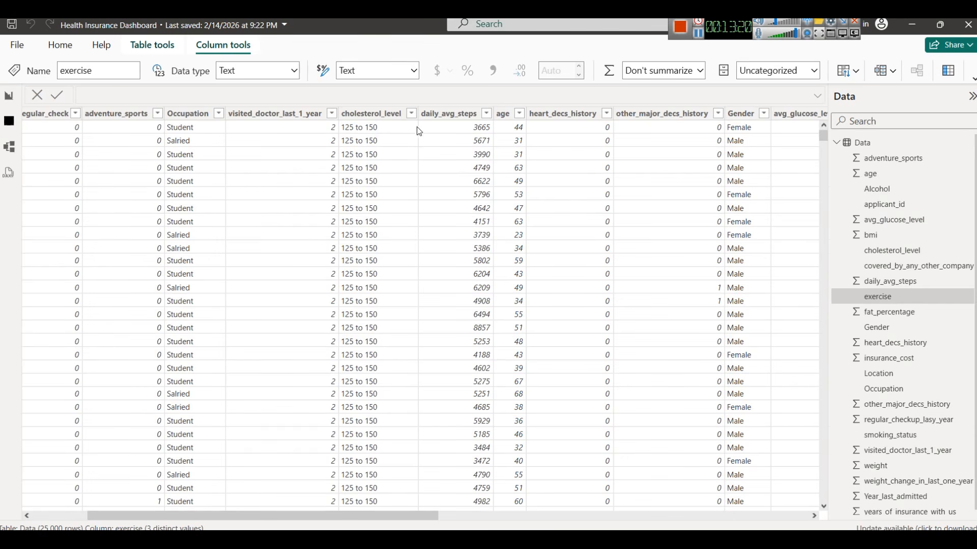
left_click(411, 114)
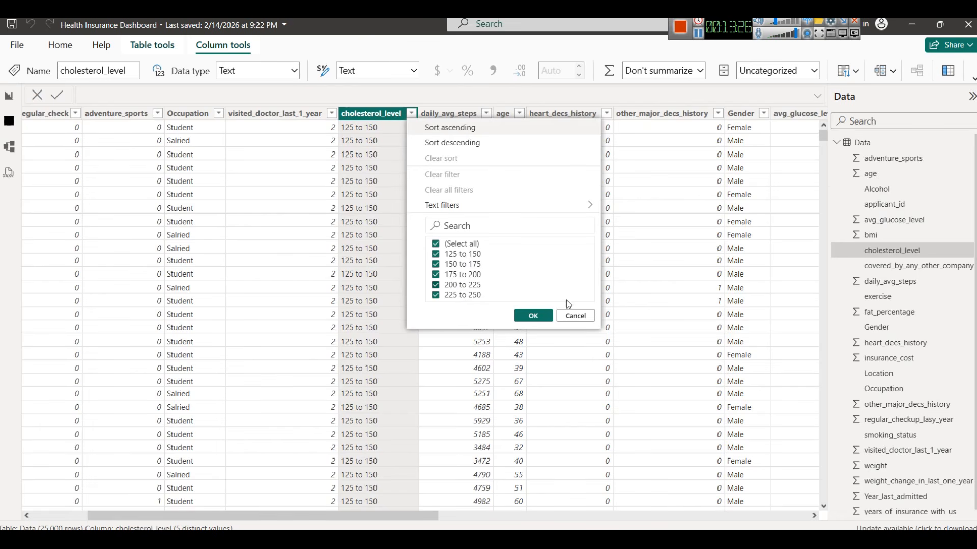
left_click(570, 316)
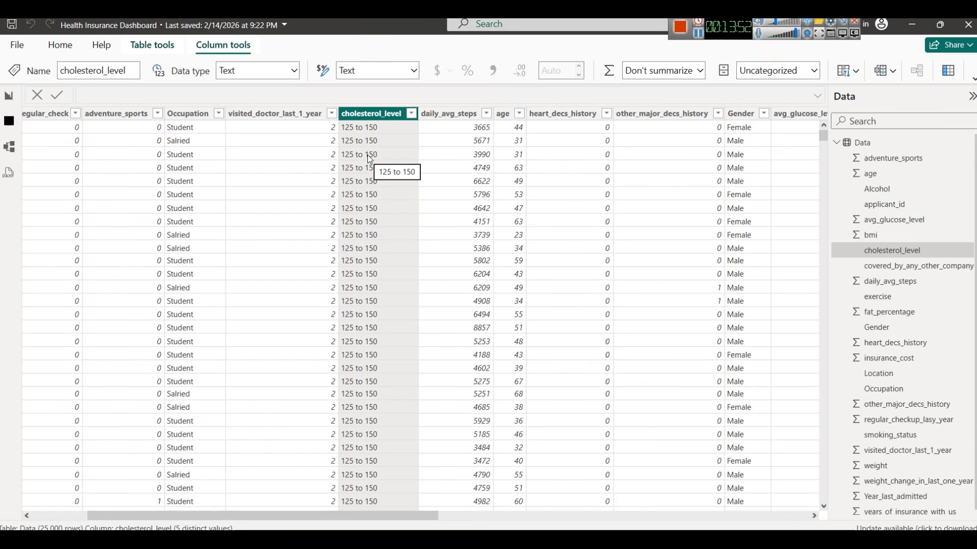
Return to the report page, remove cholesterol_level and Avg insurance_cost from the treemap, and convert it to an empty ribbon chart
left_click(8, 96)
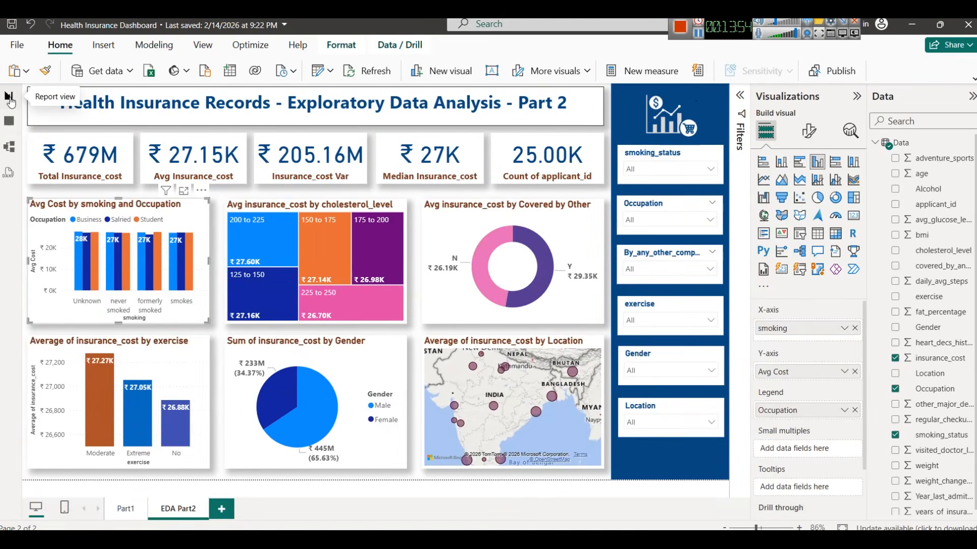
left_click(377, 206)
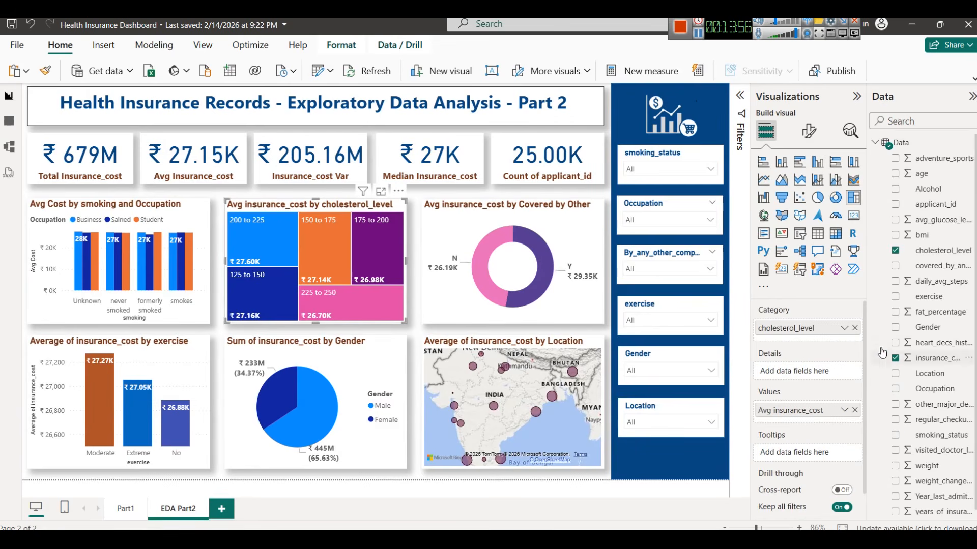
left_click(854, 329)
left_click(854, 405)
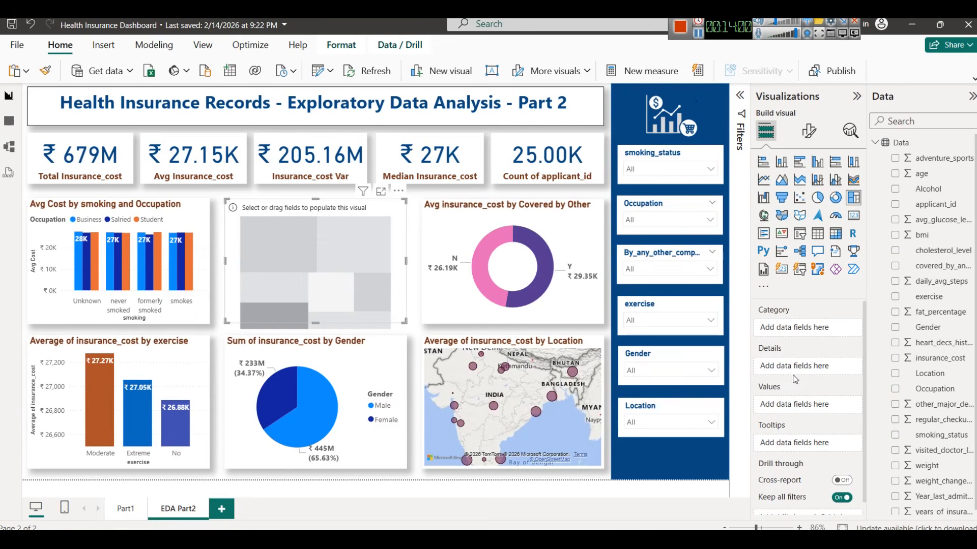
left_click(855, 182)
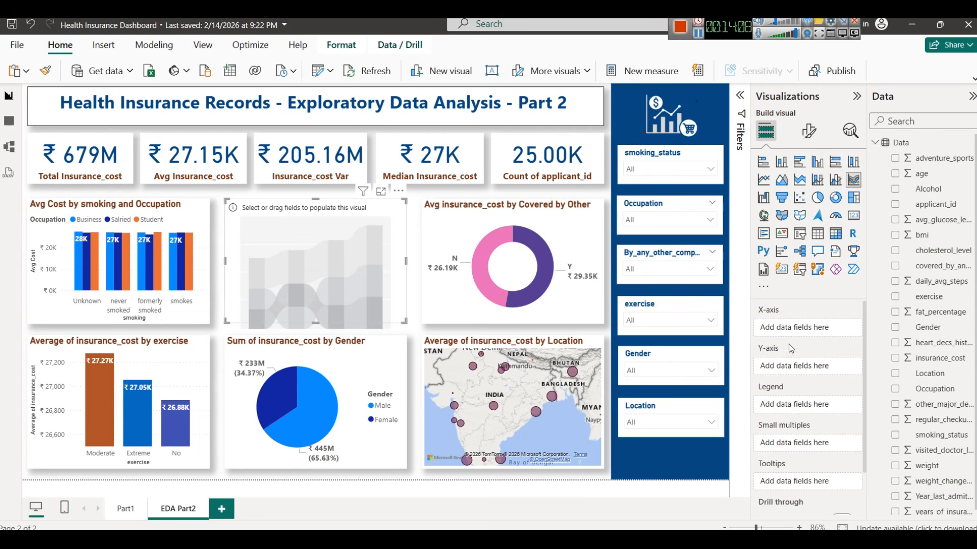
left_click(188, 204)
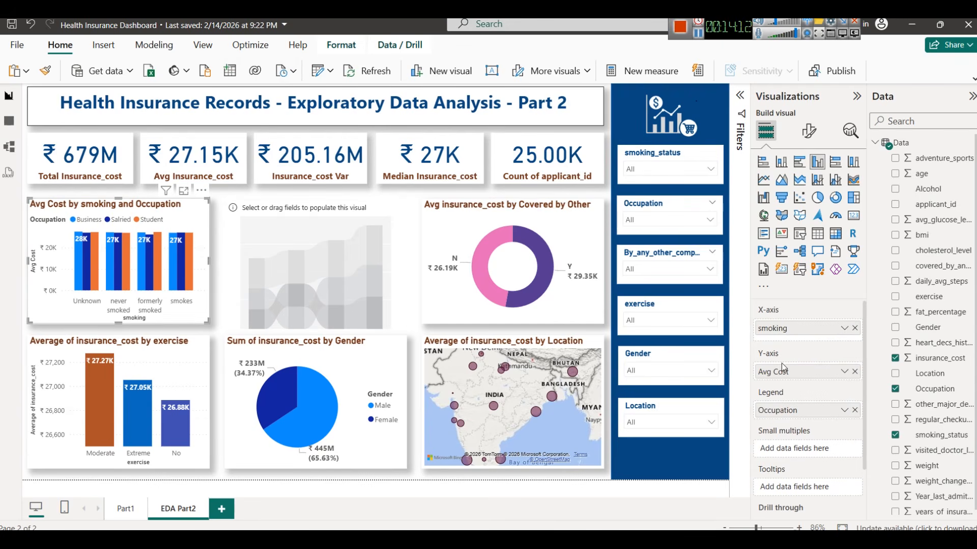
left_click(303, 255)
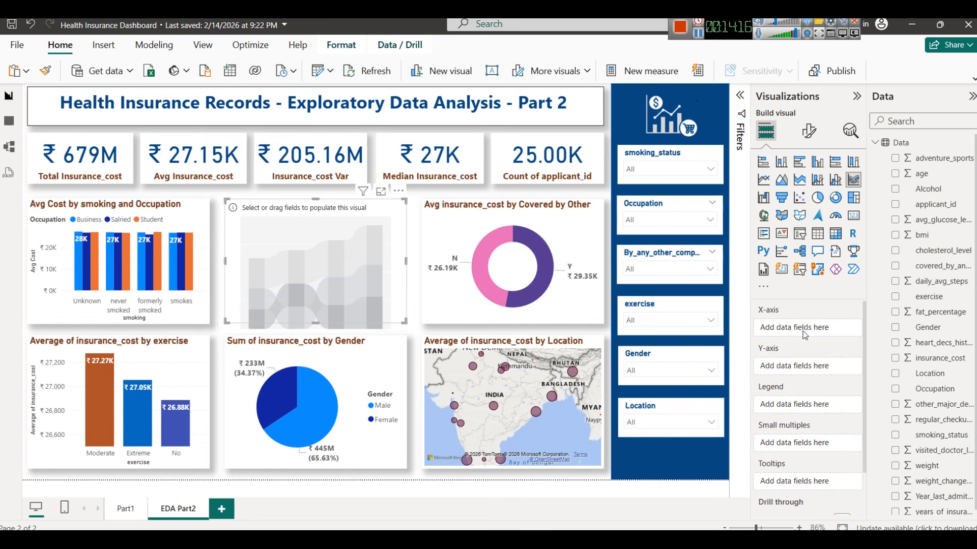
scroll(916, 306, "down", 1)
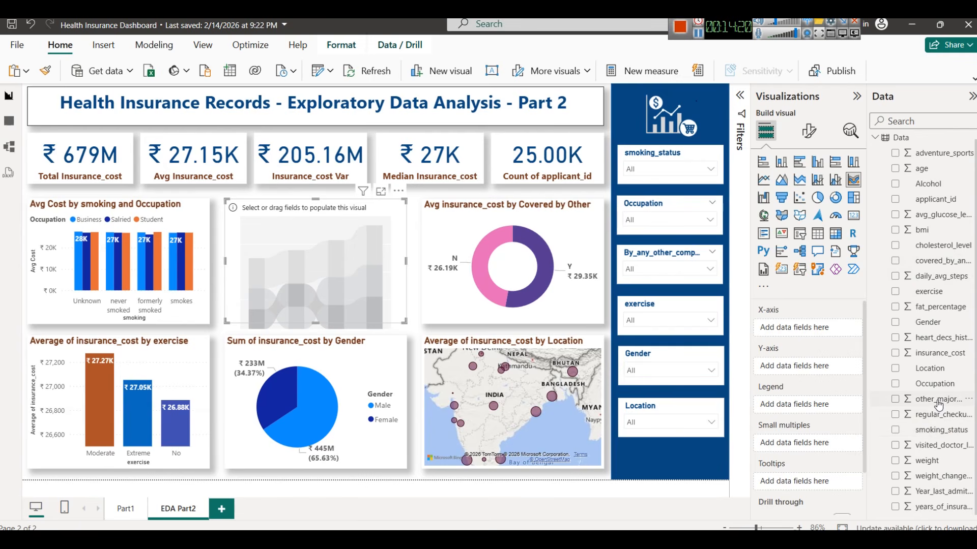
mouse_move(936, 355)
left_mouse_down()
mouse_move(806, 329)
mouse_move(902, 343)
mouse_move(924, 361)
left_mouse_up()
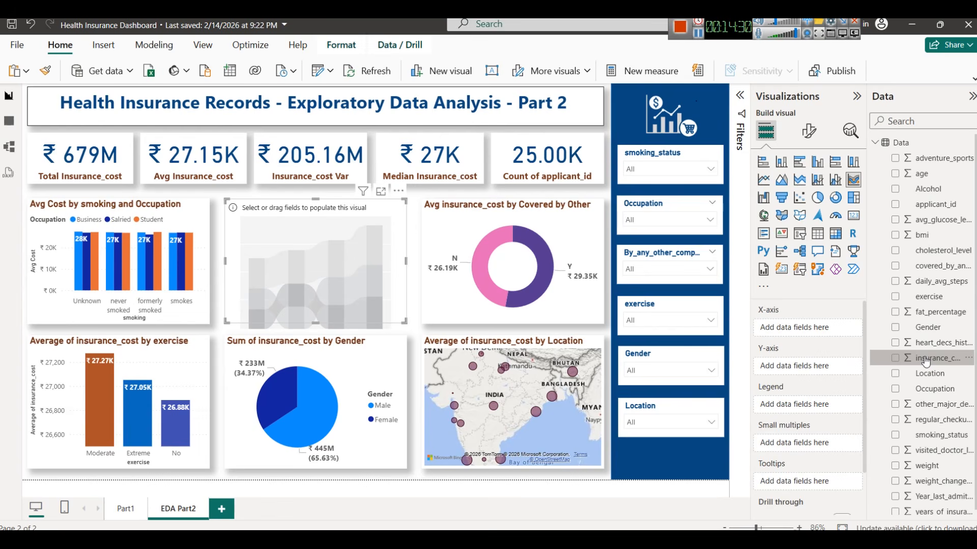
right_click(903, 149)
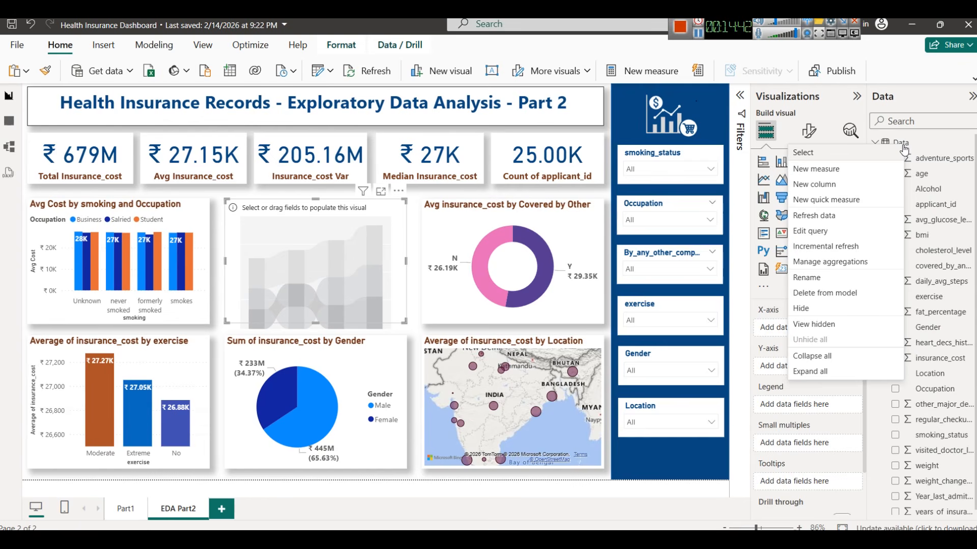
left_click(829, 169)
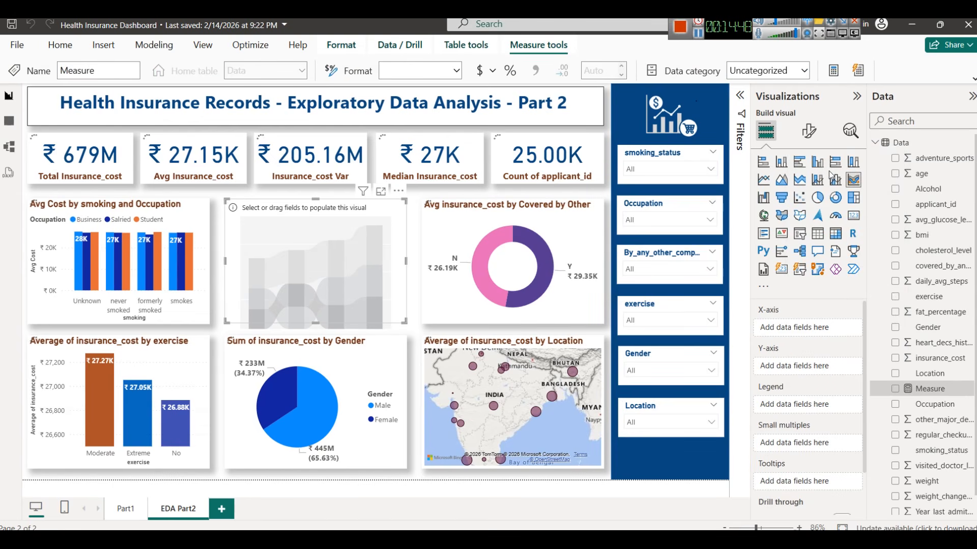
key("Escape")
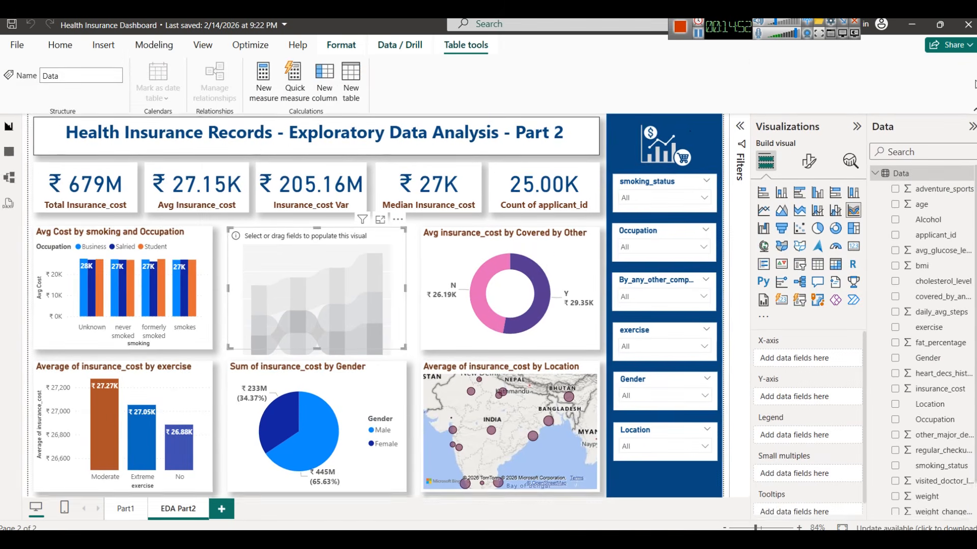
scroll(910, 325, "down", 1)
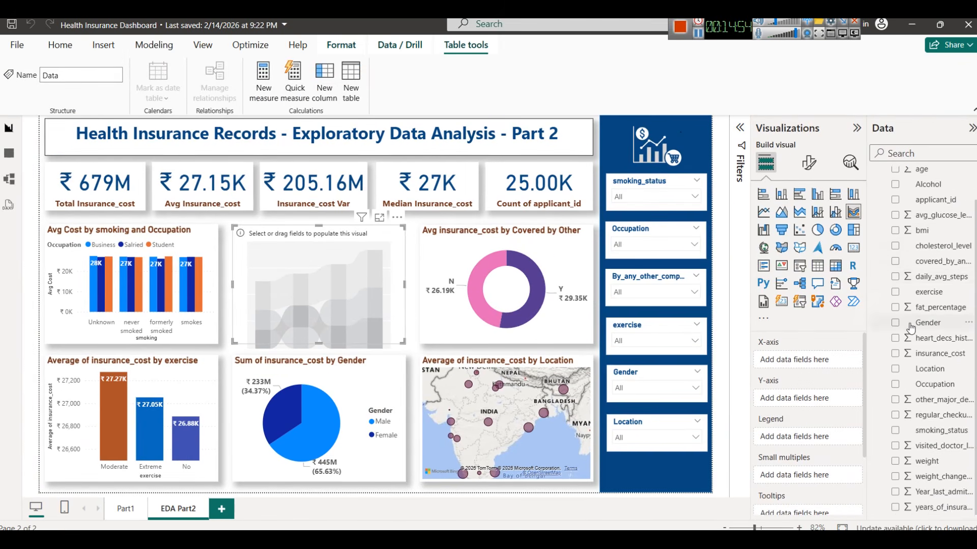
scroll(910, 325, "up", 1)
right_click(893, 178)
left_click(808, 196)
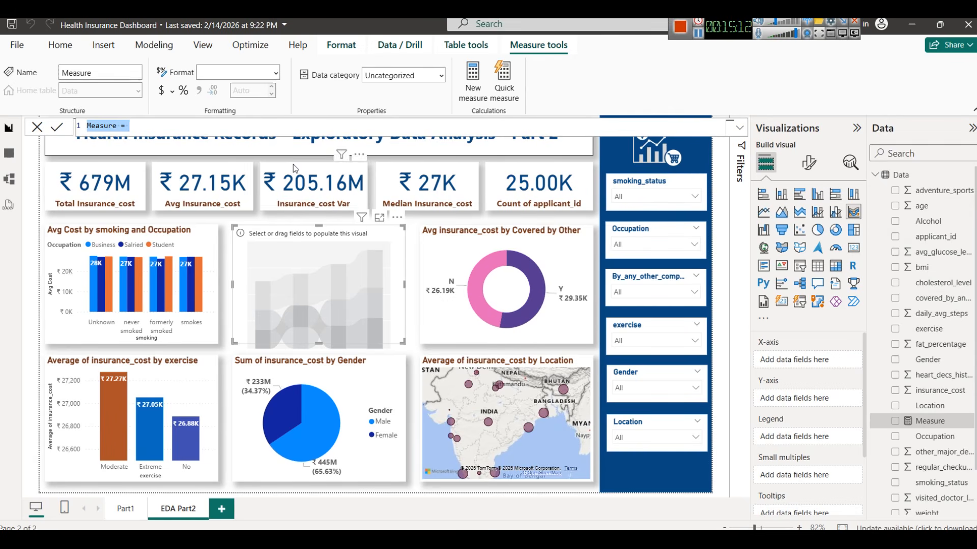
left_click(899, 176)
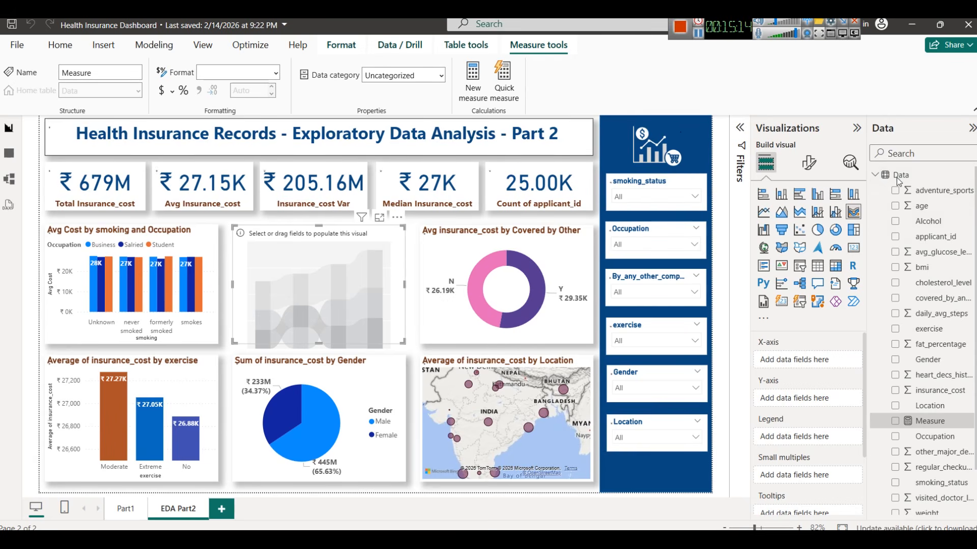
Start a new measure in the Data table and place the cursor after "Measure =" in its formula
right_click(898, 179)
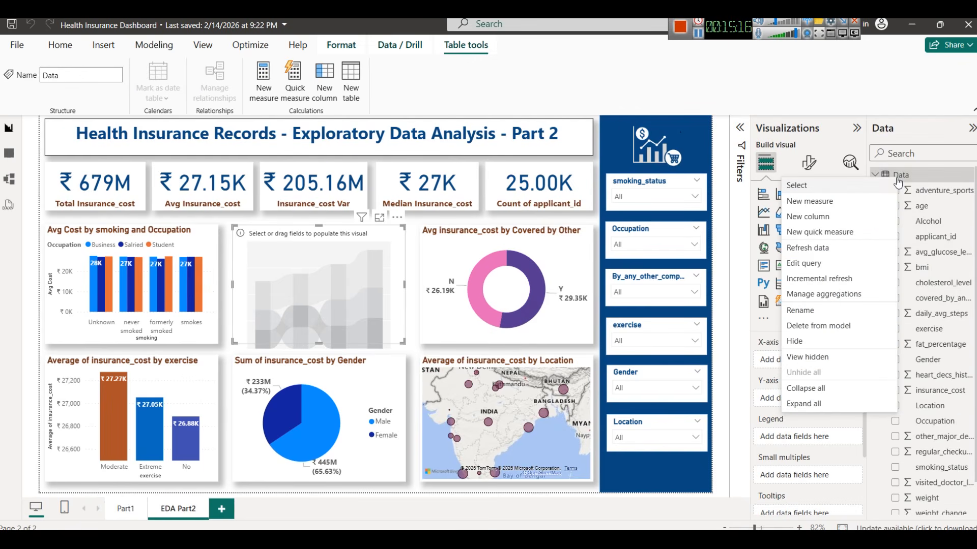
left_click(830, 202)
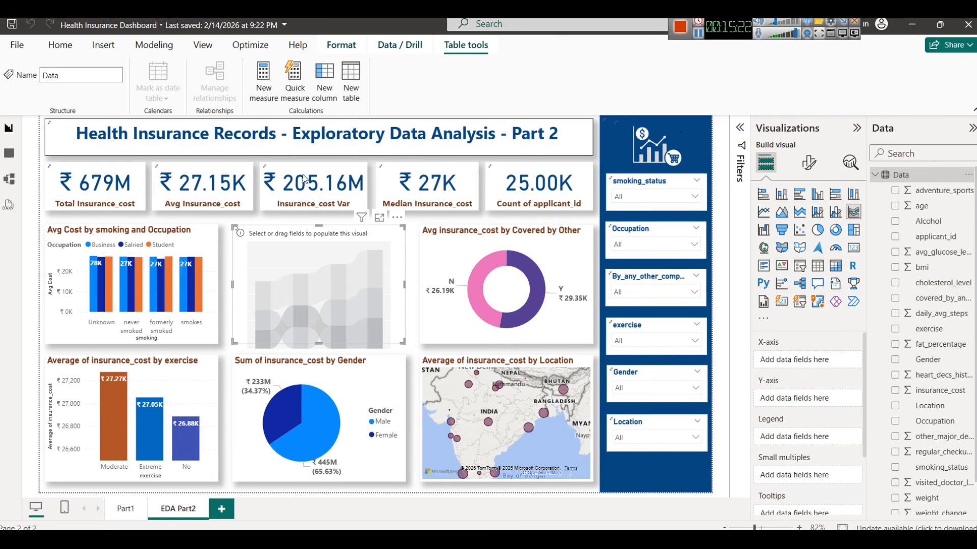
left_click(160, 126)
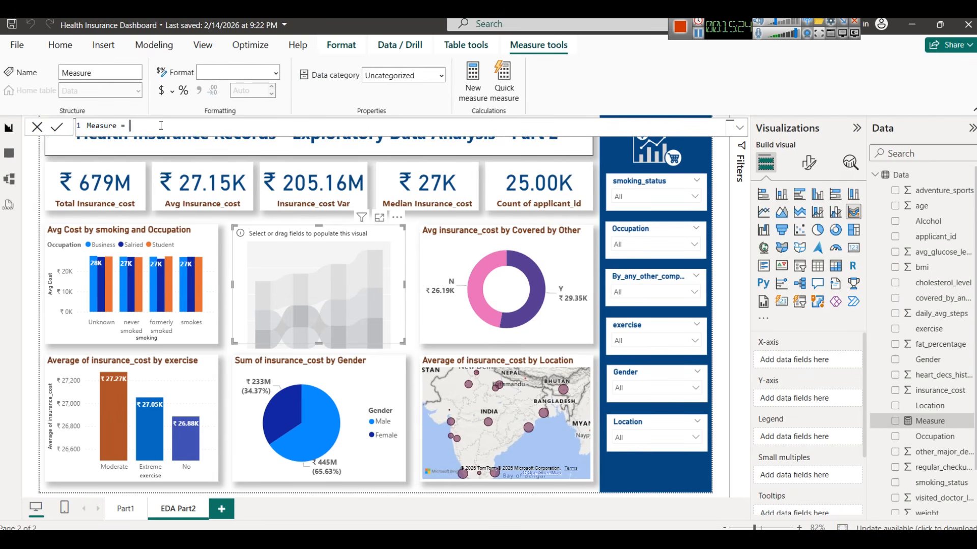
Capture a snip of the measure formula and KPI cards, open it maximized in Snipping Tool, and enlarge the formula area
key("super+shift+s")
left_click_drag(35, 75, 711, 237)
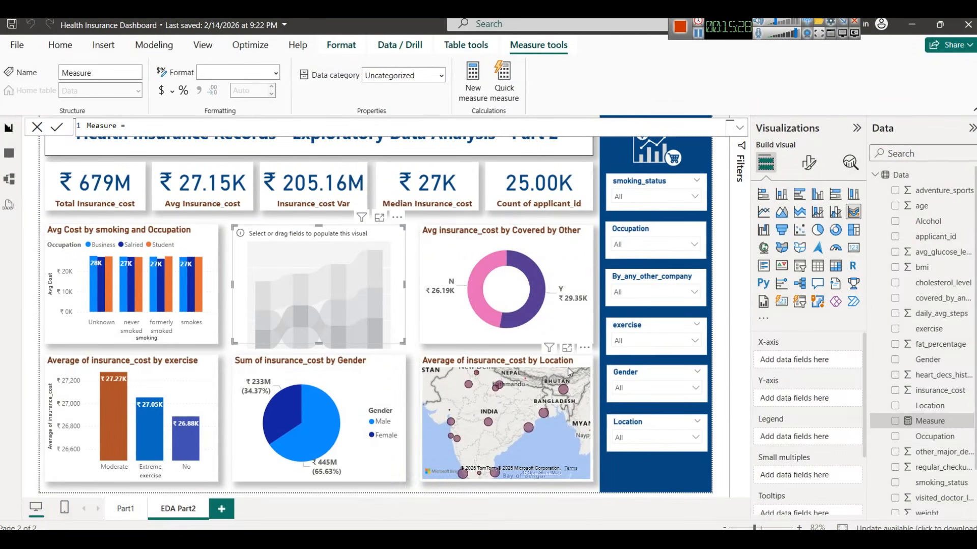
left_click(833, 370)
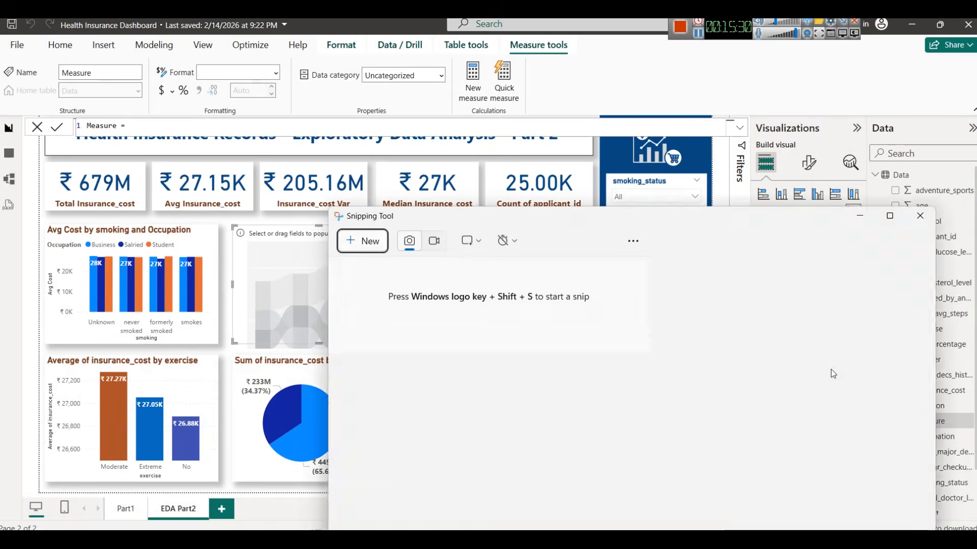
double_click(614, 222)
scroll(216, 389, "up", 5)
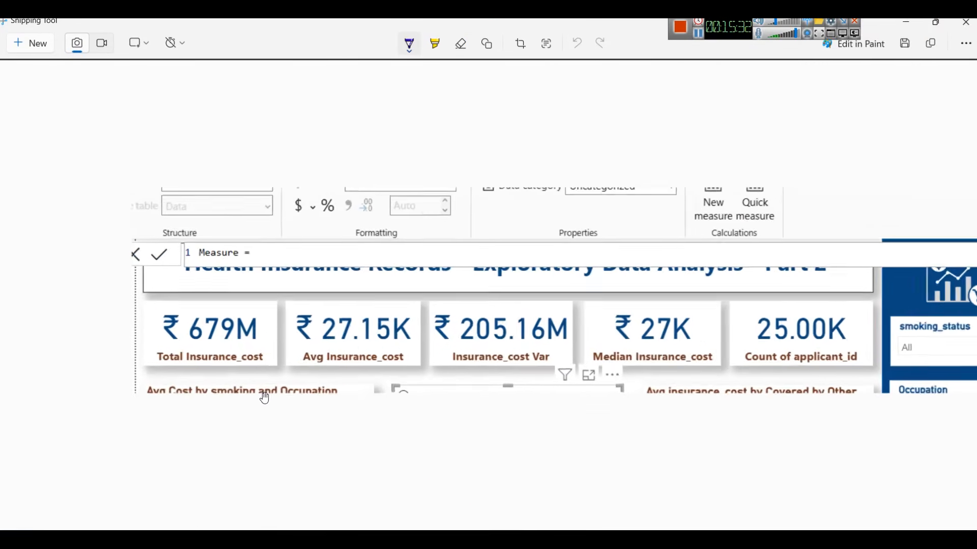
Handwrite "DAX" in pen after "Measure =" on the snip, undoing the trial outlines around the formula bar
mouse_move(146, 220)
left_mouse_down()
mouse_move(532, 245)
mouse_move(704, 160)
mouse_move(138, 154)
mouse_move(41, 210)
mouse_move(257, 212)
left_mouse_up()
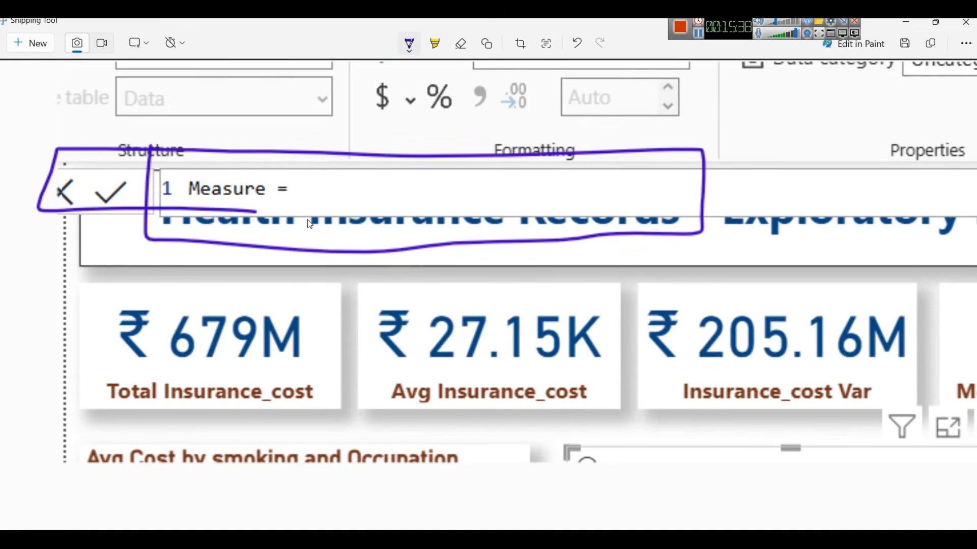
key("ctrl+z")
key("ctrl+z")
left_click_drag(320, 174, 323, 201)
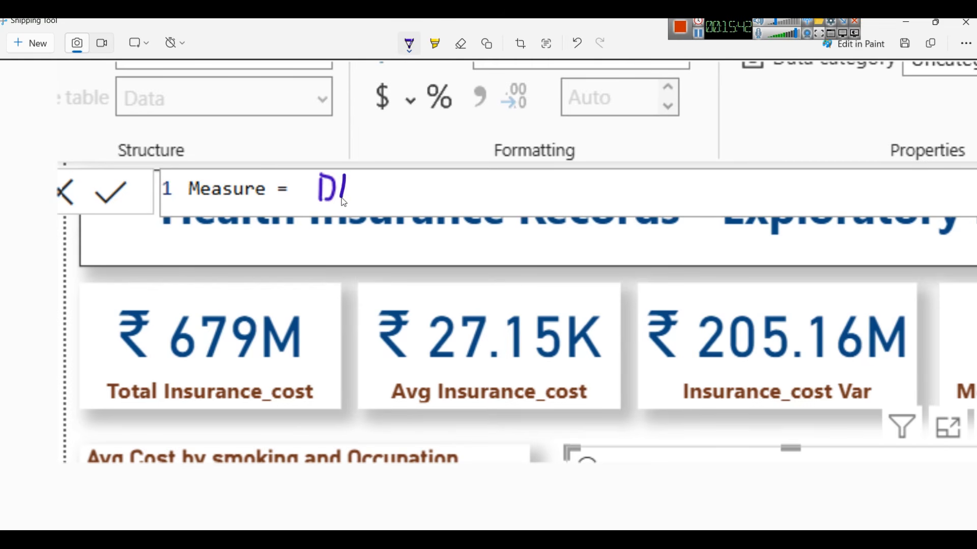
mouse_move(331, 192)
left_mouse_down()
mouse_move(376, 203)
mouse_move(371, 183)
mouse_move(360, 205)
left_mouse_up()
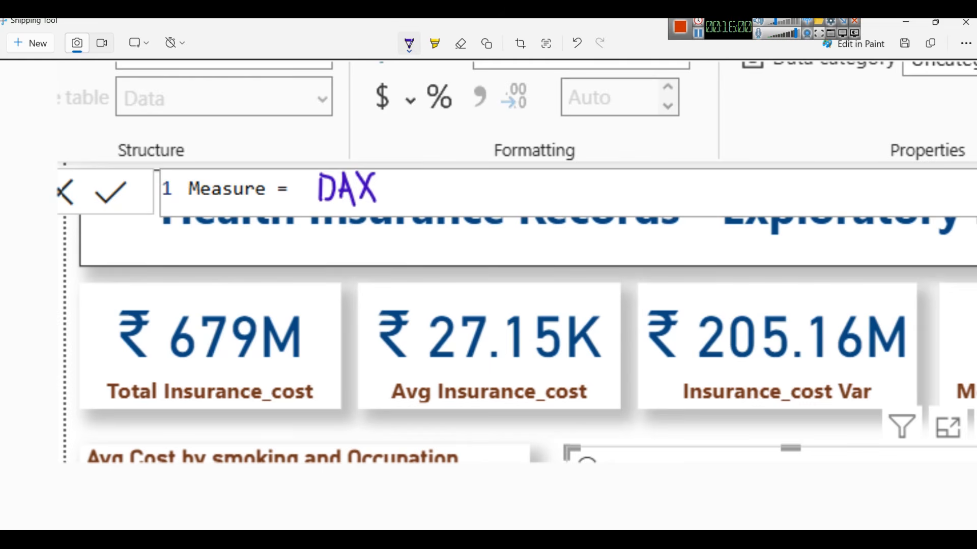
Switch to the Notepad notes and add the lines "DAX" and "Create" below "Smoking status and Occupation"
mouse_move(388, 538)
left_click(434, 500)
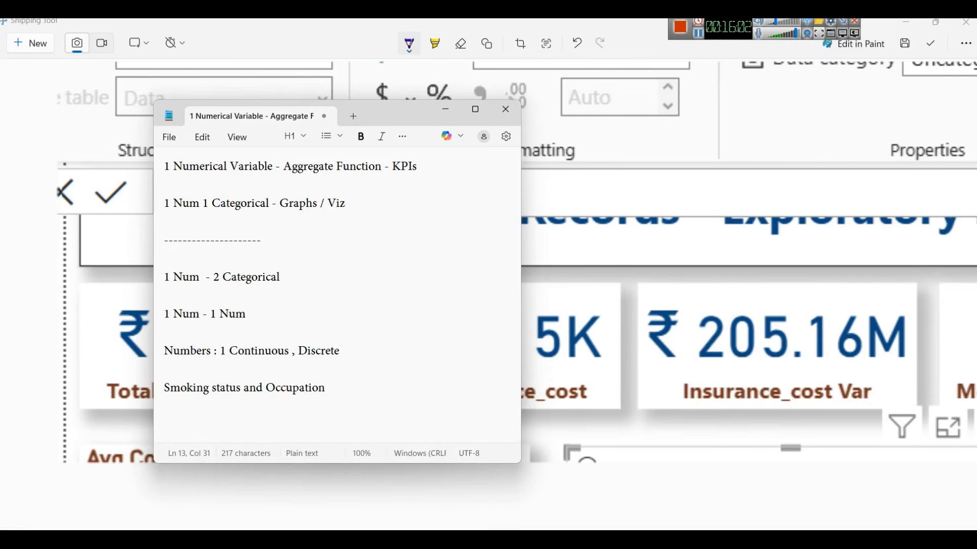
key("Return")
key("Return")
key("Return")
type("DAX")
key("Return")
key("Return")
type("C")
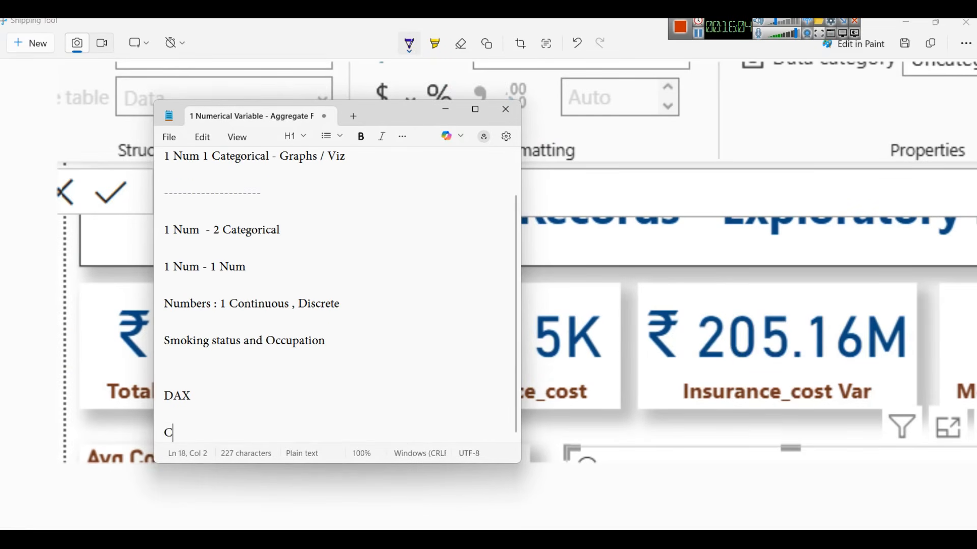
type("reate")
key("Return")
key("Return")
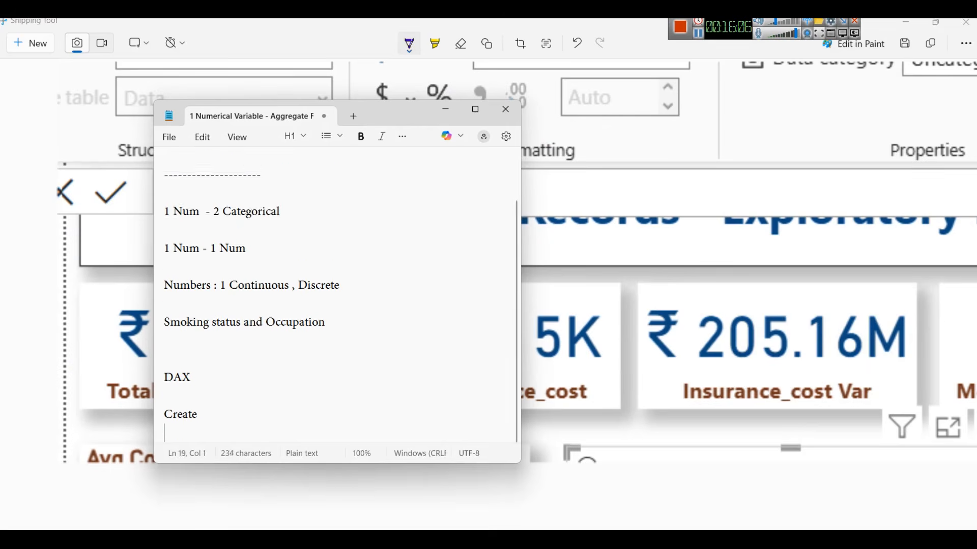
Add the note line "Calculated Measures - Single Aggregate Values" under "Create"
type("Calcu")
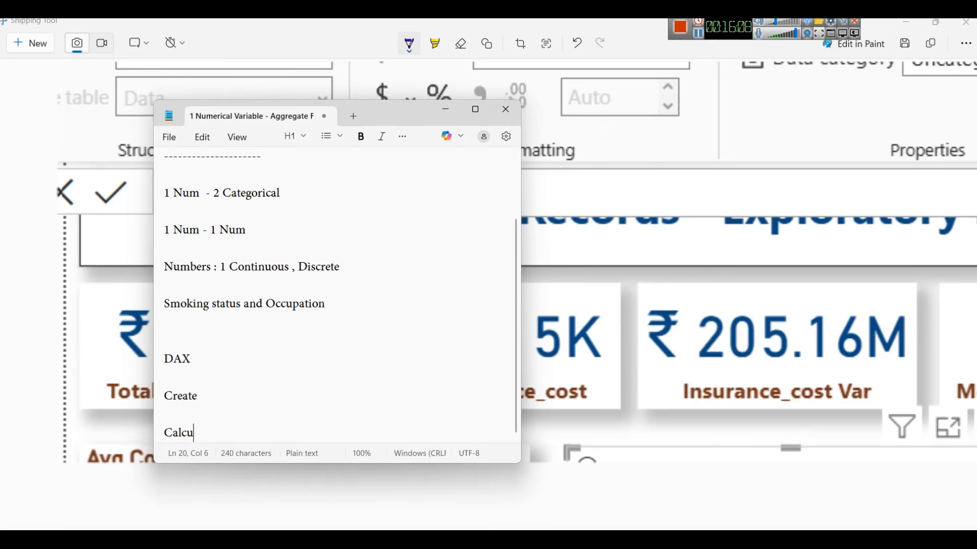
type("lated Measures - S")
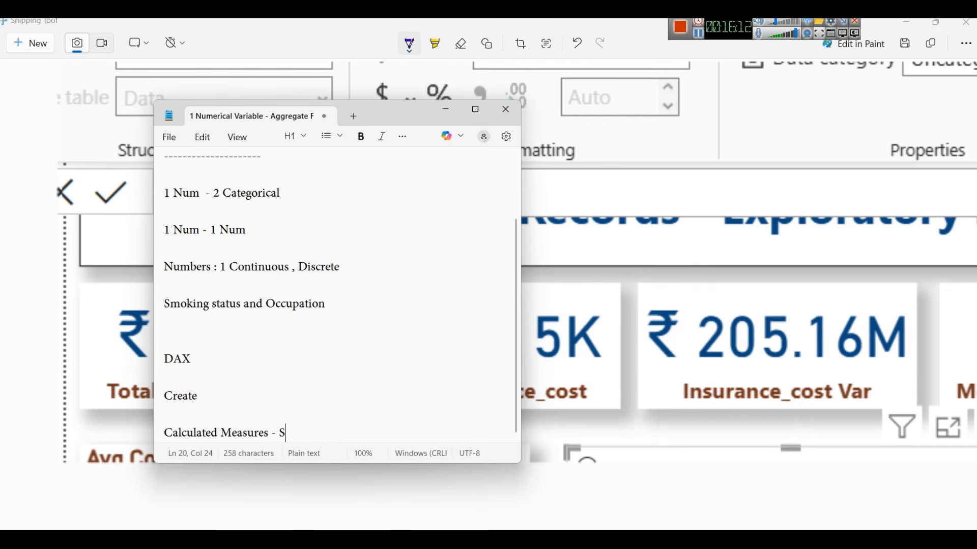
type("ingle Ag")
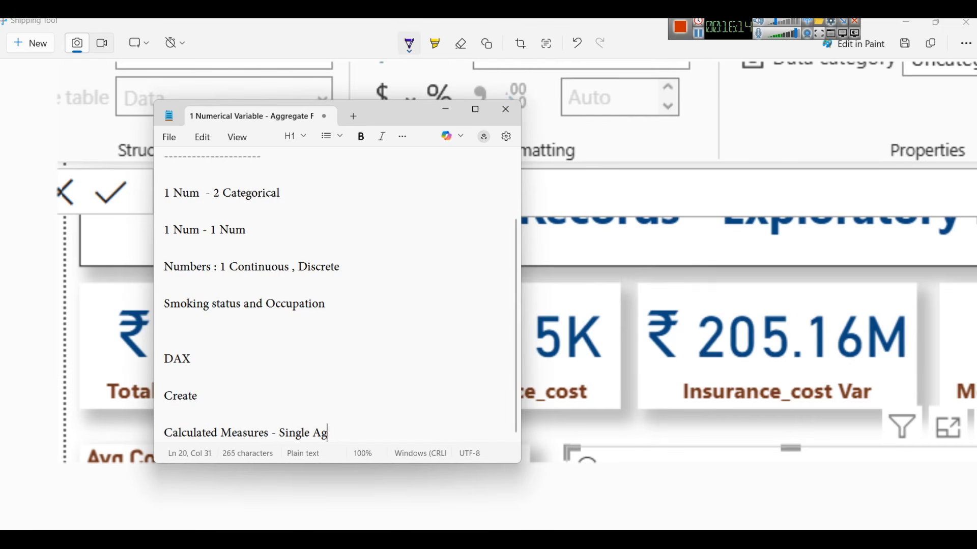
type("gregate Valu")
type("es")
key("Return")
Add the note lines "Calculated Columns - Calculated N Num of rows" and "Calculated Table" below the Calculated Measures line
type("Calc")
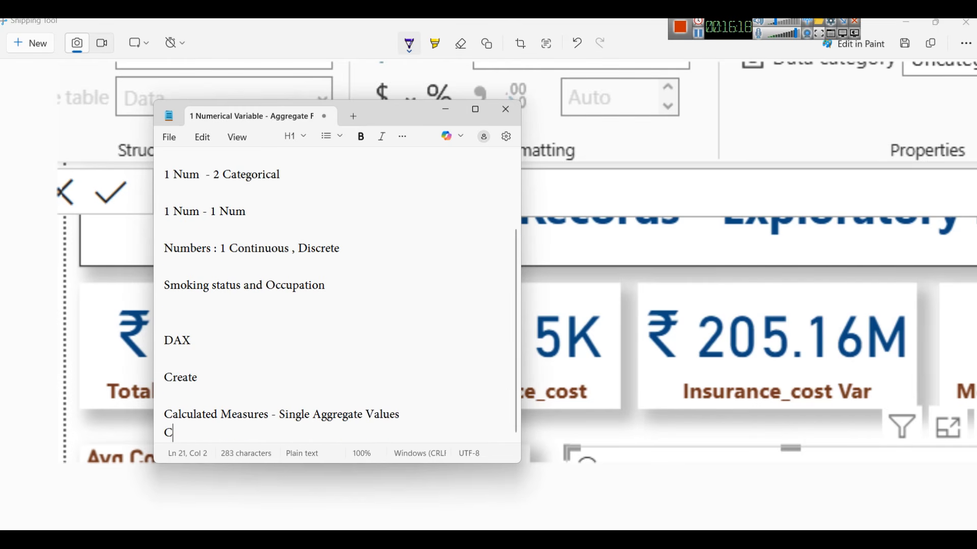
type("ulated C")
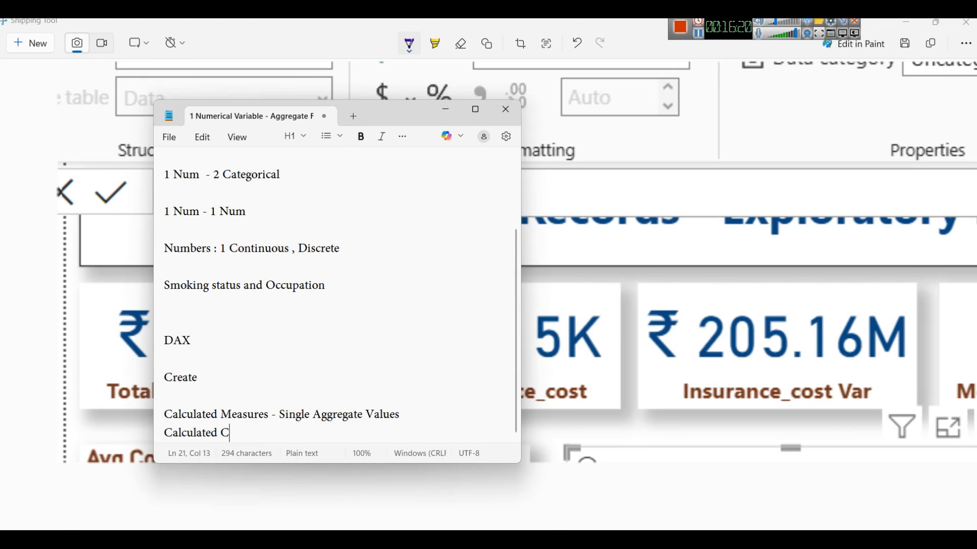
type("olumns - ")
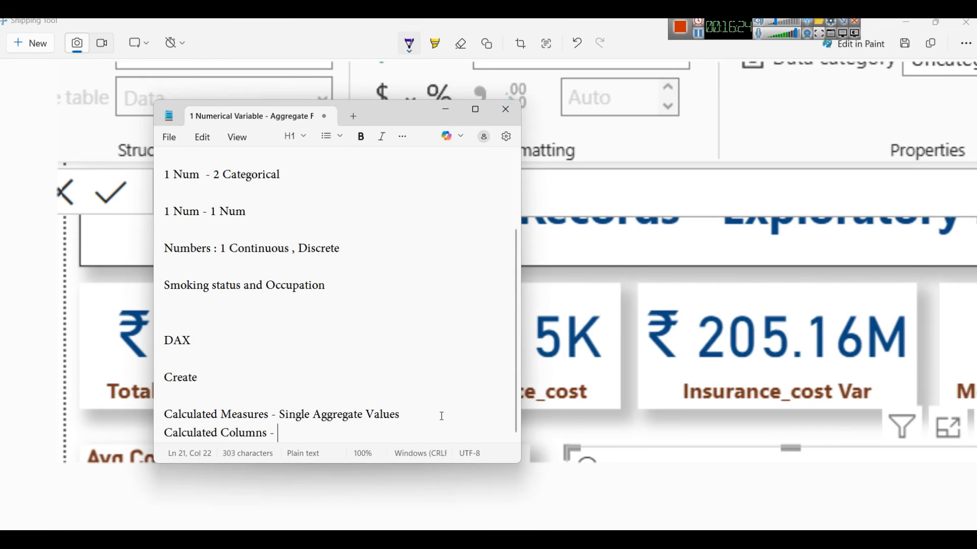
type("Calculated N Num of rows")
key("Return")
key("Return")
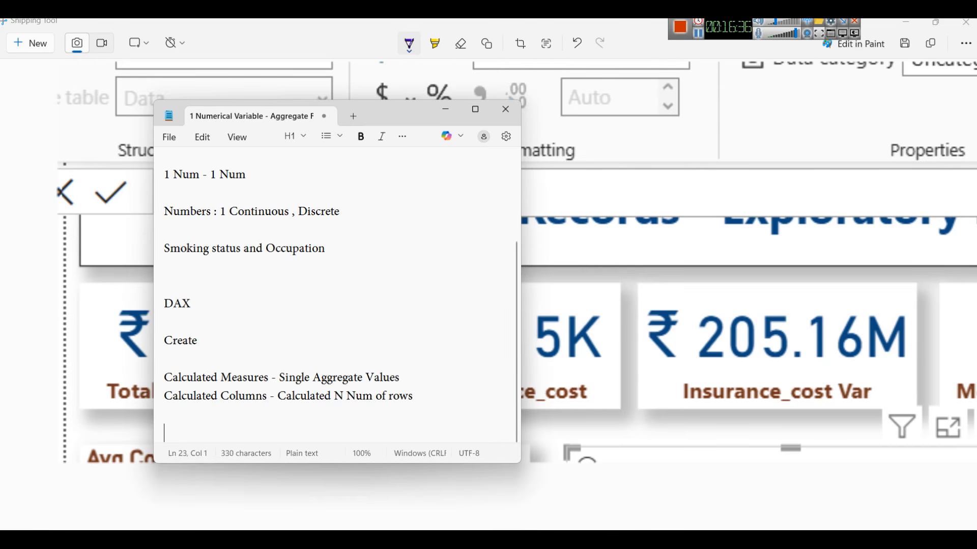
type("Cal")
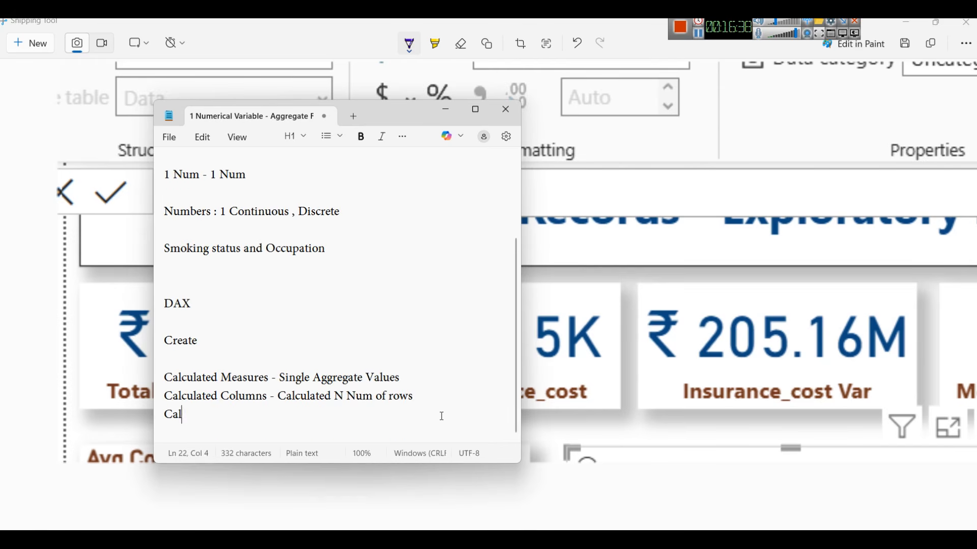
type("culated Table")
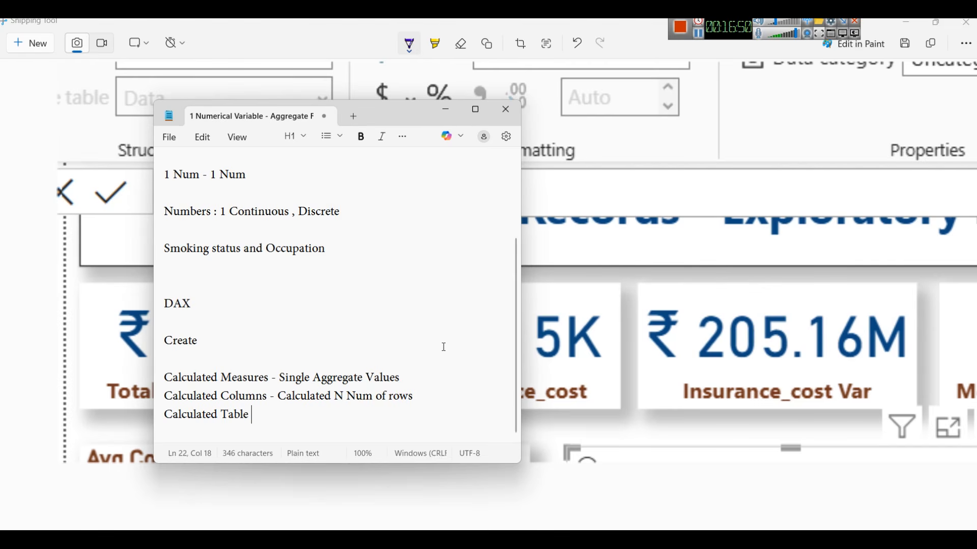
Highlight the Calculated Columns, Calculated Table and Calculated Measures notes for review and return to the Power BI report
left_click_drag(254, 415, 67, 387)
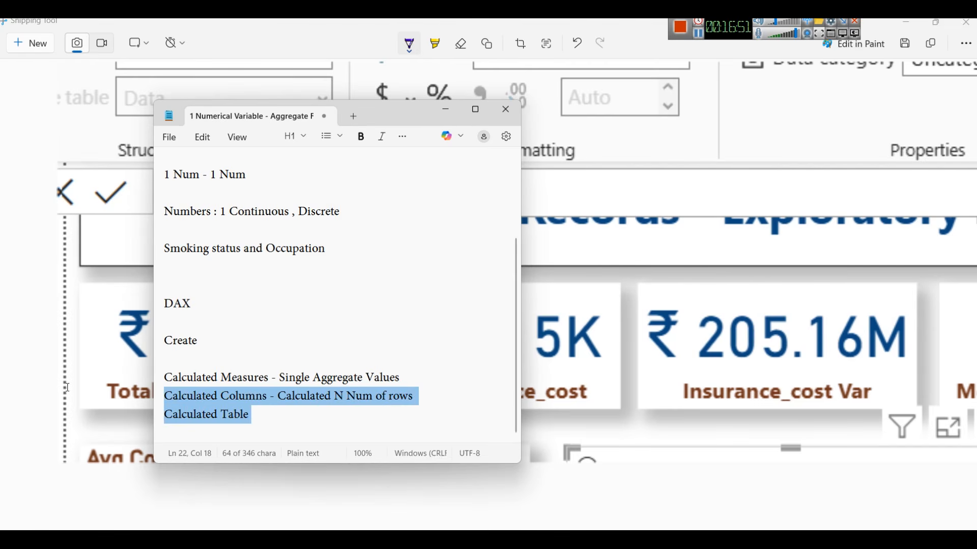
double_click(252, 379)
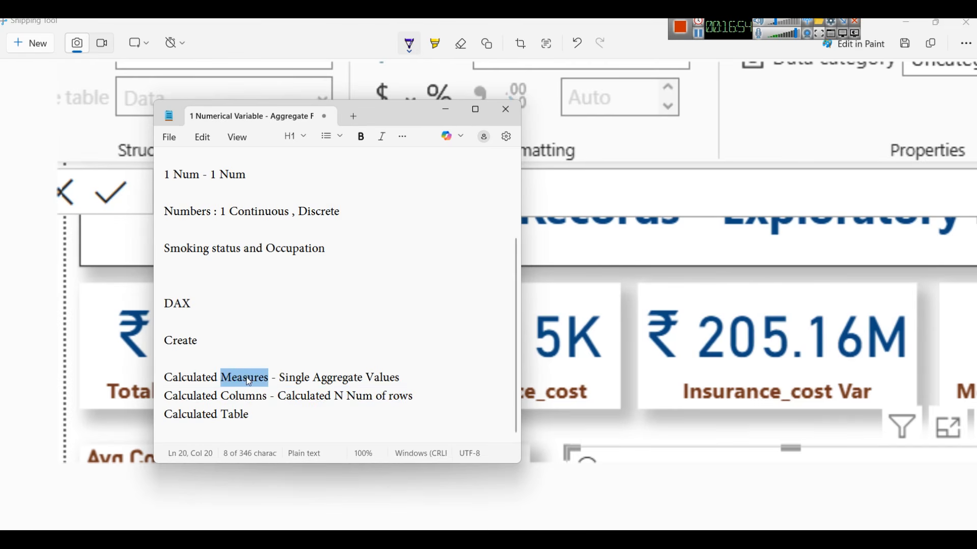
left_click_drag(407, 379, 272, 379)
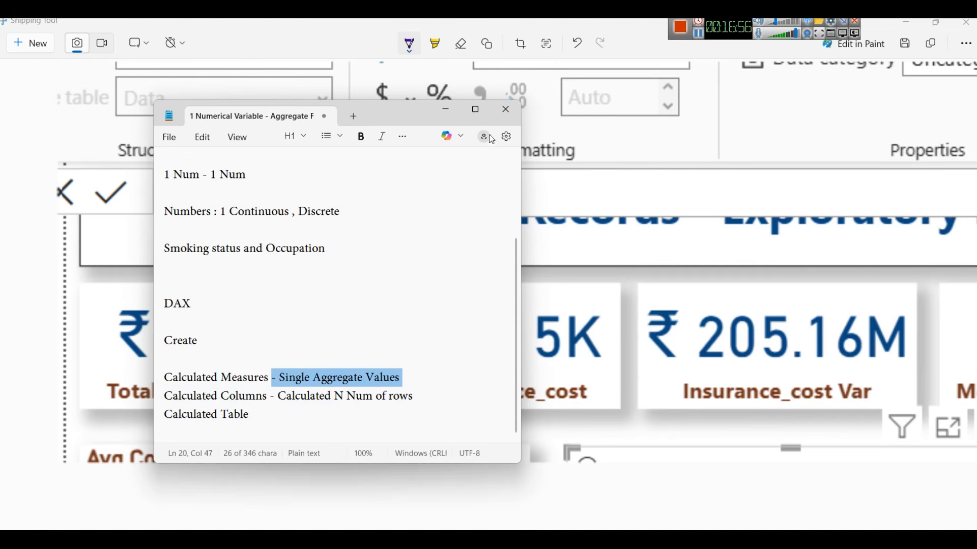
left_click(443, 108)
left_click(906, 22)
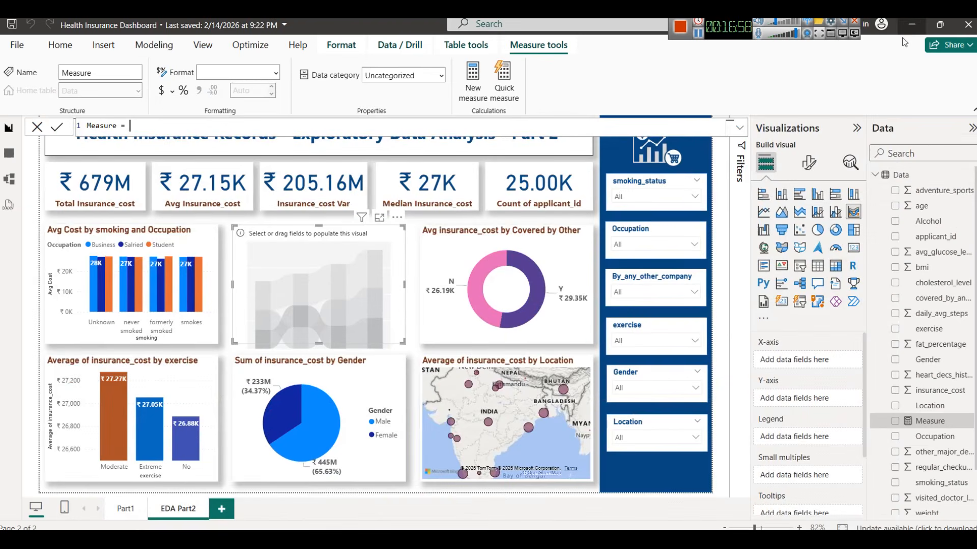
Create a new measure in the Data table and name it Avg Cost in its formula
left_click(898, 175)
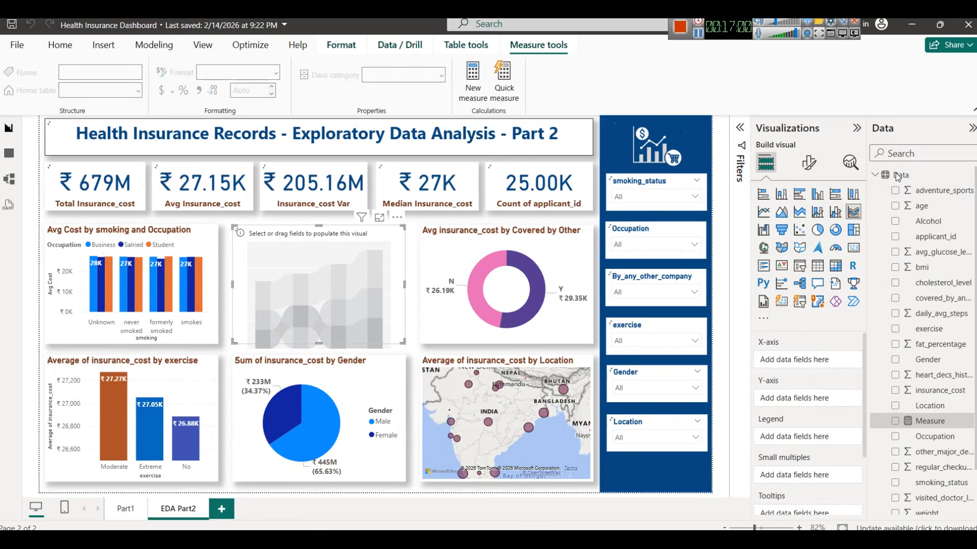
right_click(898, 174)
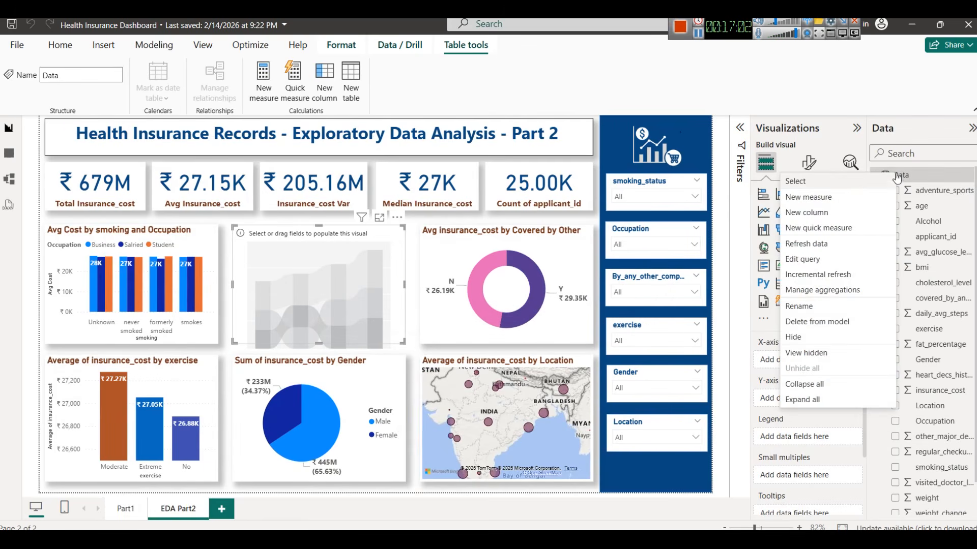
left_click(854, 197)
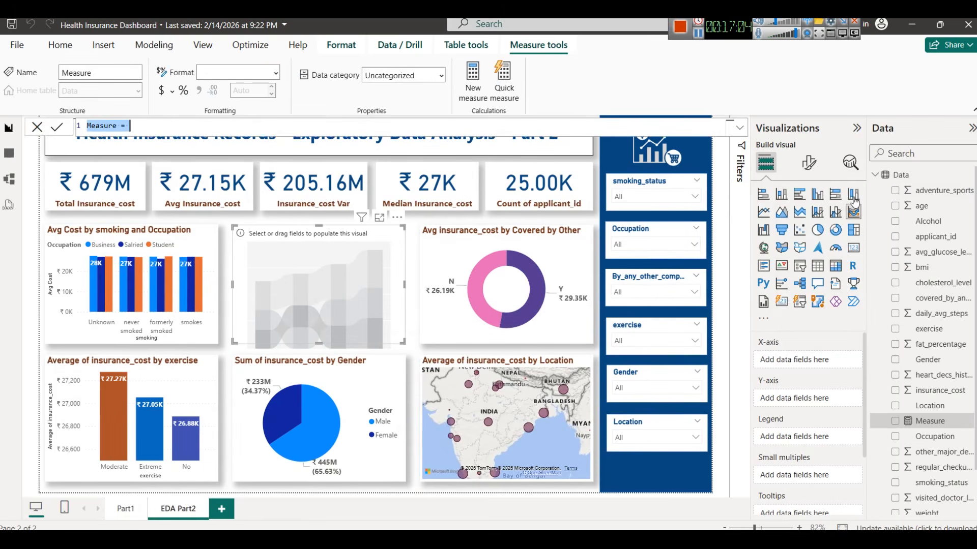
left_click(100, 132)
double_click(102, 131)
type("Avg_Cotst")
key("Right")
key("Right")
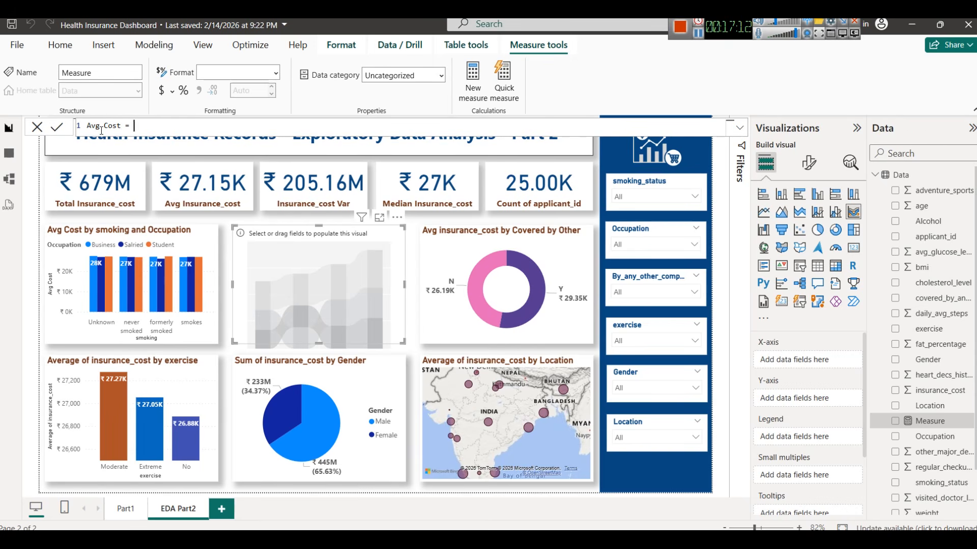
Browse the DAX functions suggested for the letters A, B and C in the Avg Cost formula
type("A")
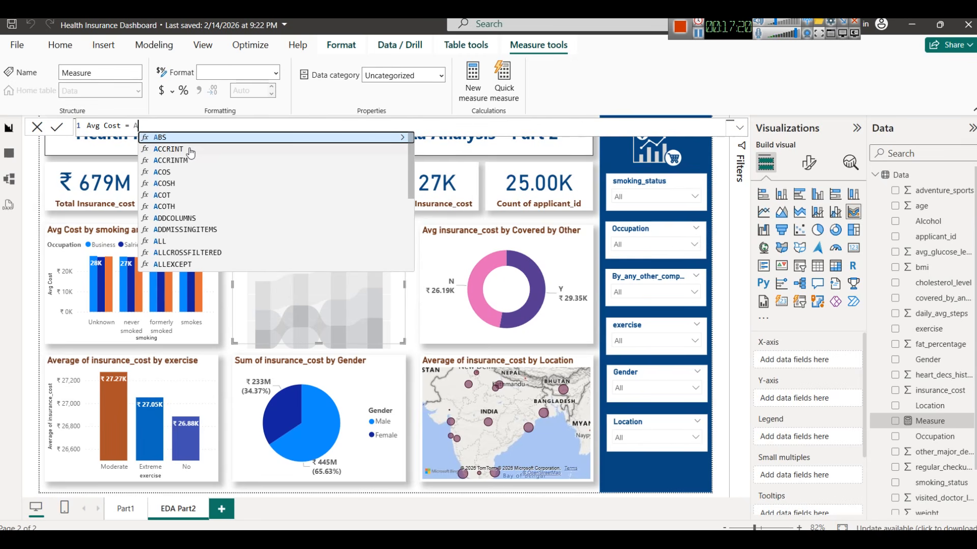
scroll(202, 160, "down", 4)
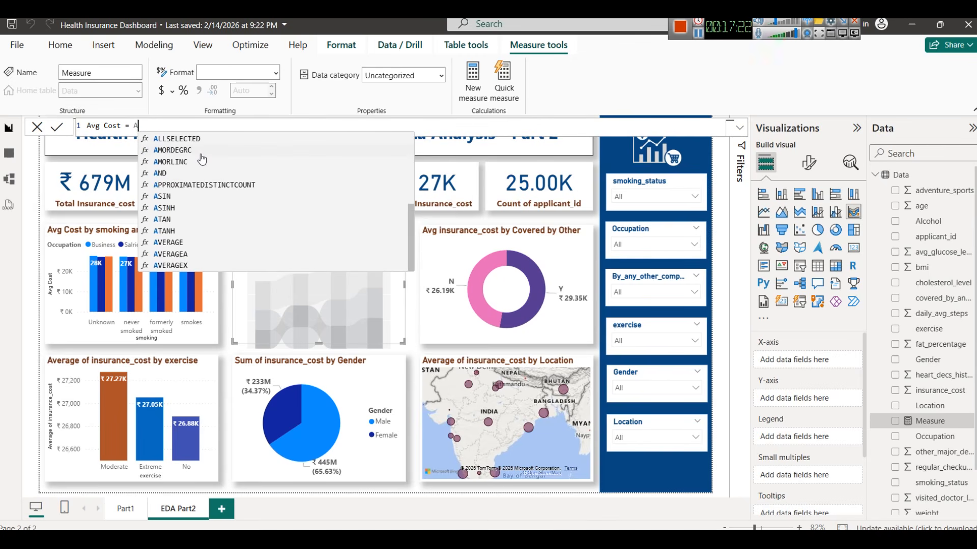
key("BackSpace")
type("B")
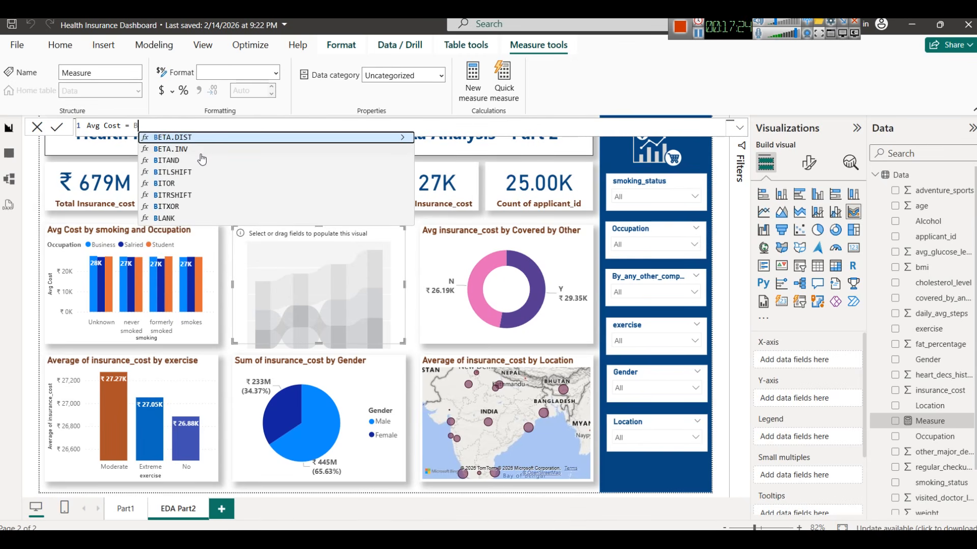
key("BackSpace")
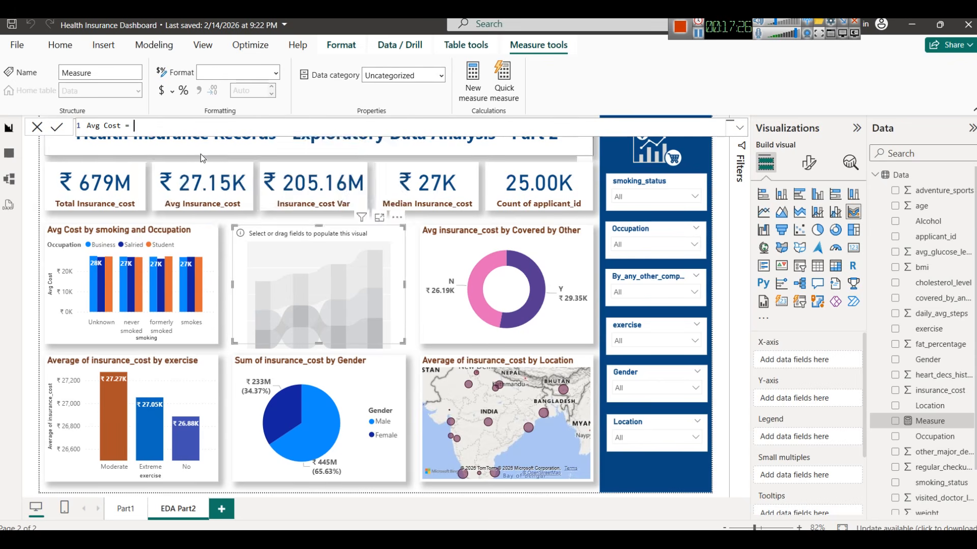
type("C")
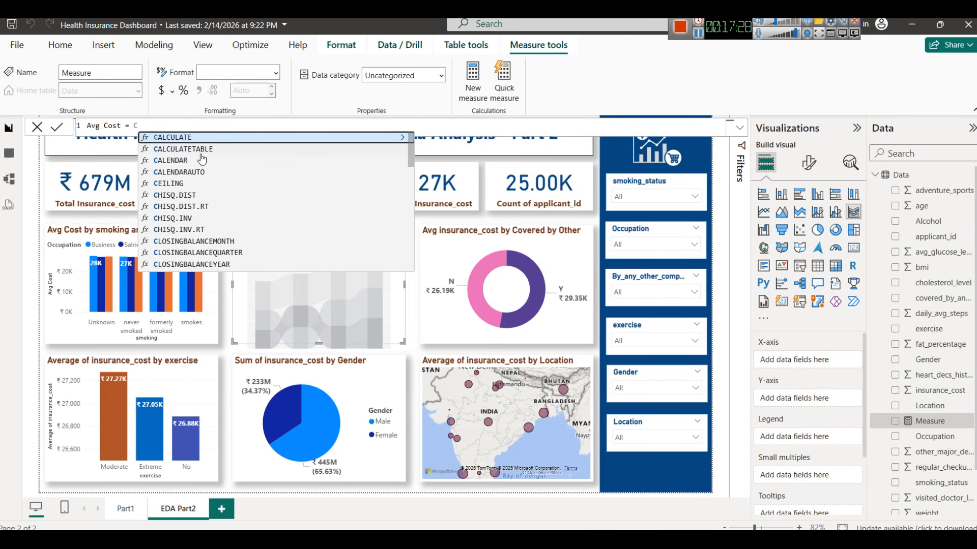
key("BackSpace")
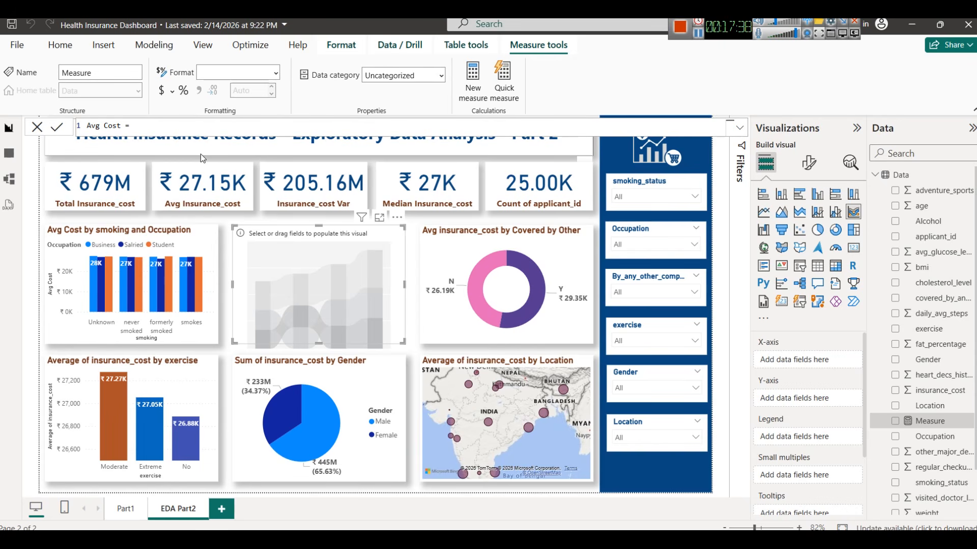
Complete the Avg Cost formula as AVERAGE(Data[insurance_cost])
type("AVERAGE(")
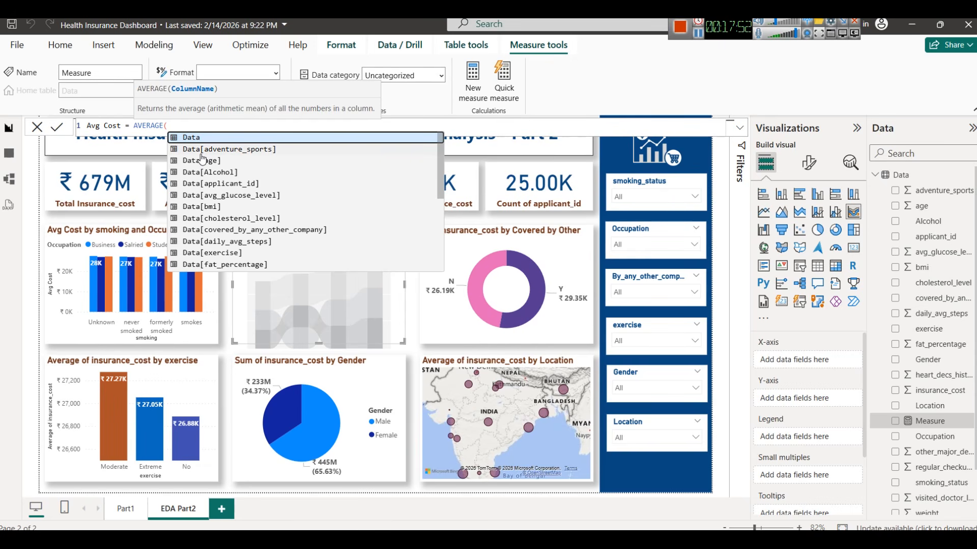
key("Down")
key("Down")
key("Down")
key("Down")
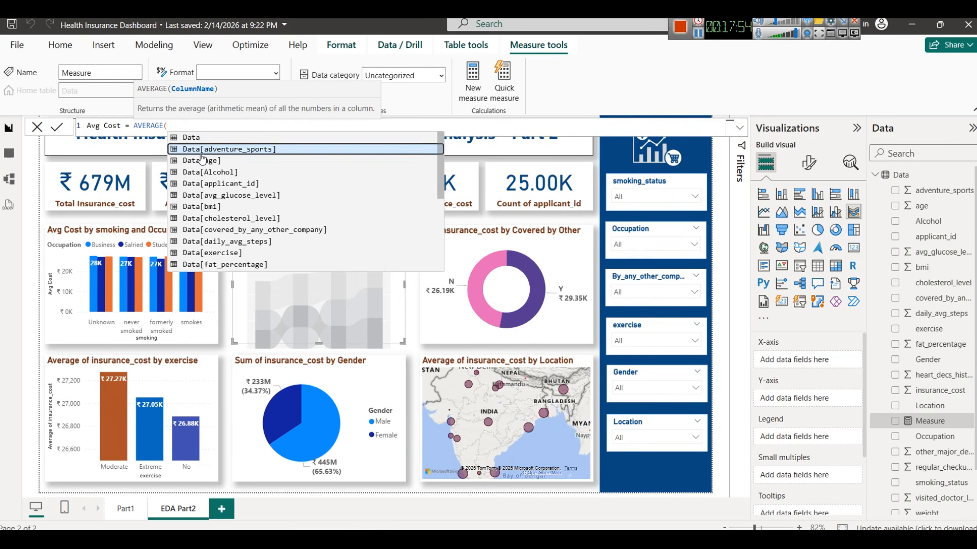
key("Down")
key("Down")
key("Down")
key("Down")
key("Down")
key("Down")
key("Down")
key("Down")
key("Down")
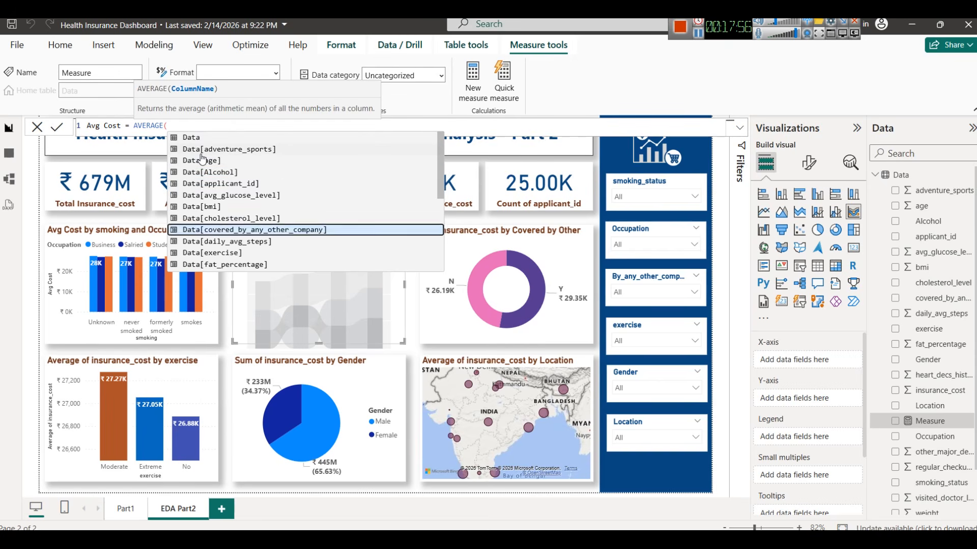
key("Down")
key("Down")
key("Down")
key("Down")
key("Down")
key("Down")
key("Down")
key("Down")
key("Down")
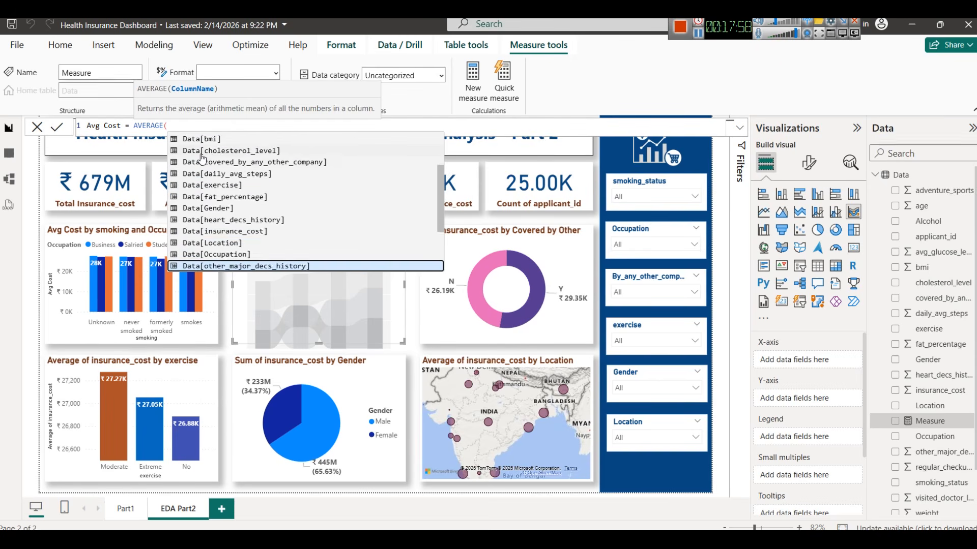
key("Up")
key("Up")
key("Up")
key("Up")
key("Up")
key("Up")
key("Up")
key("Up")
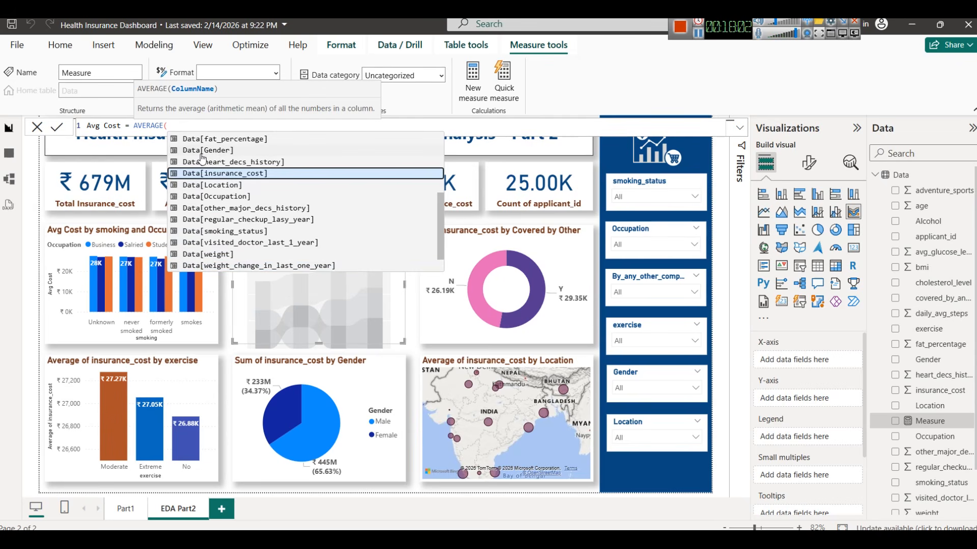
left_click(234, 174)
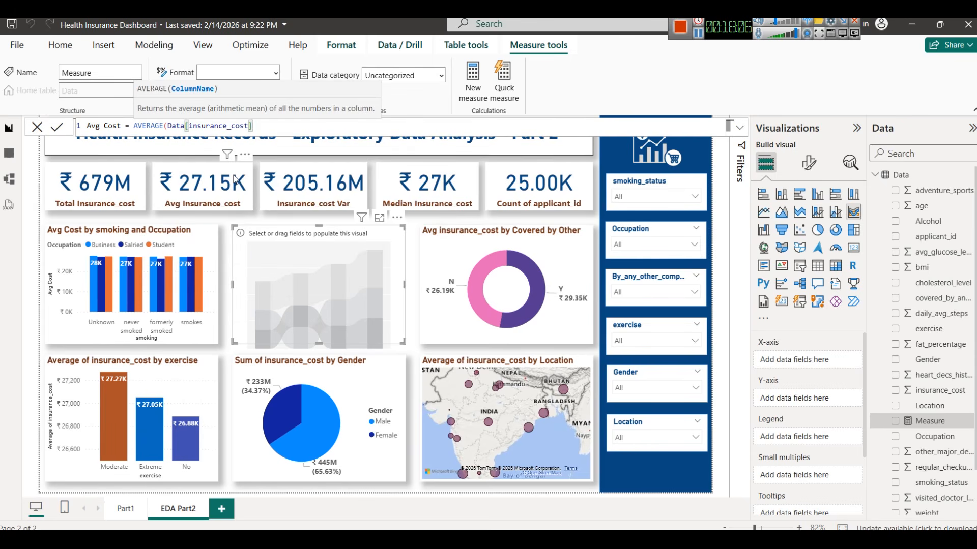
type(")")
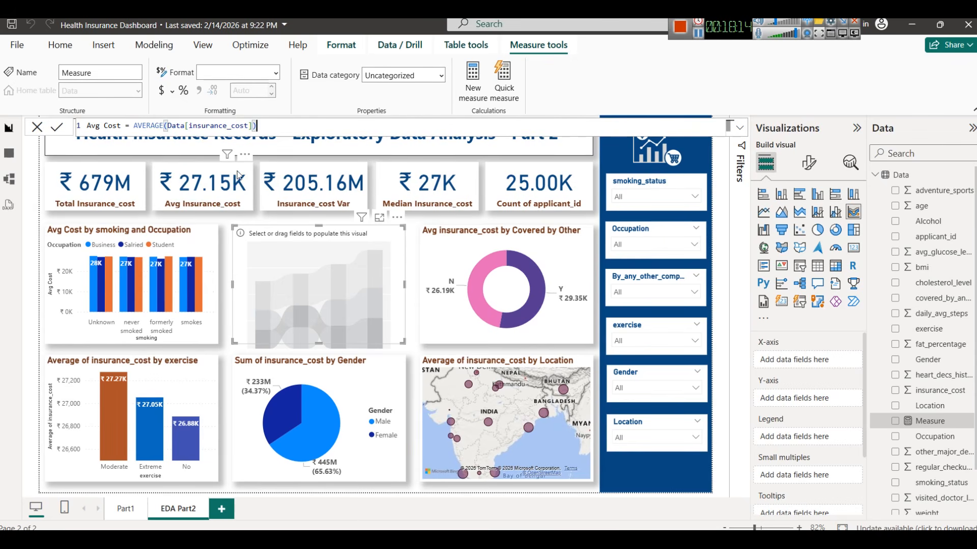
Snip the Avg Cost formula, enlarge the capture, and draw pen arrows above the opening and closing parentheses
key("super+shift+s")
left_click_drag(73, 104, 278, 167)
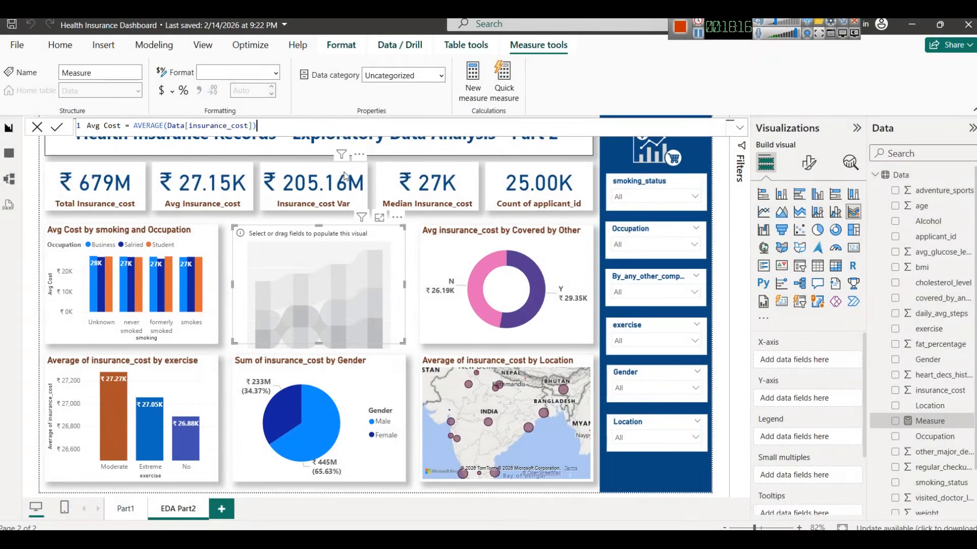
left_click(823, 350)
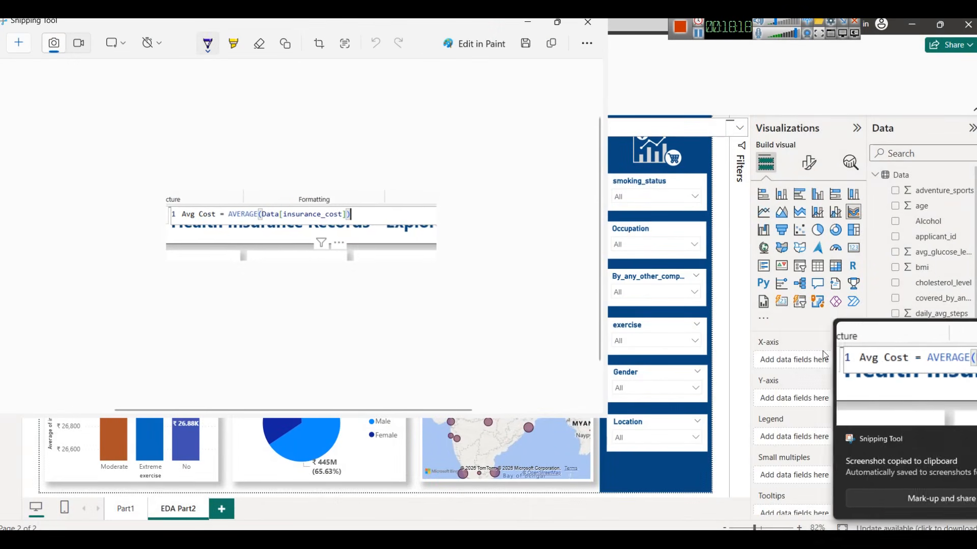
left_click(557, 23)
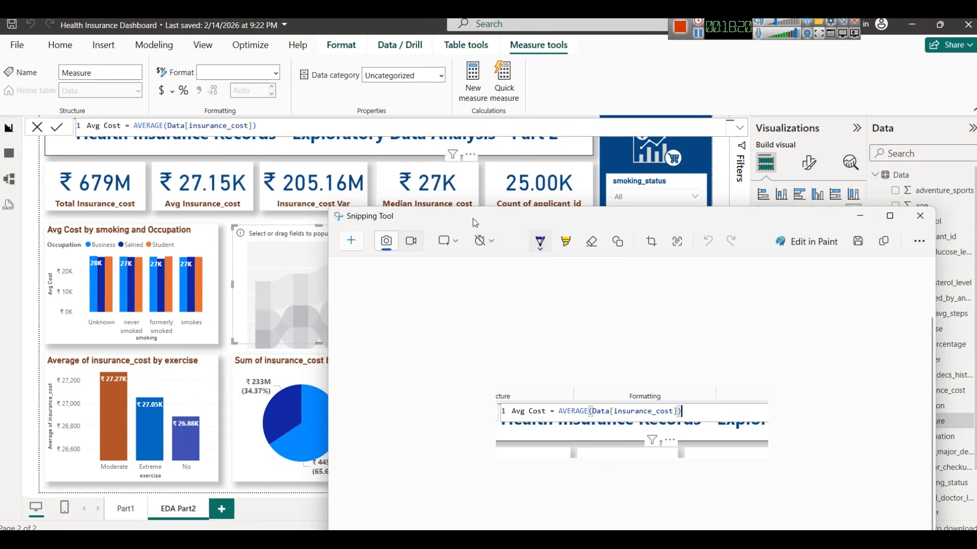
double_click(637, 219)
scroll(530, 279, "up", 5)
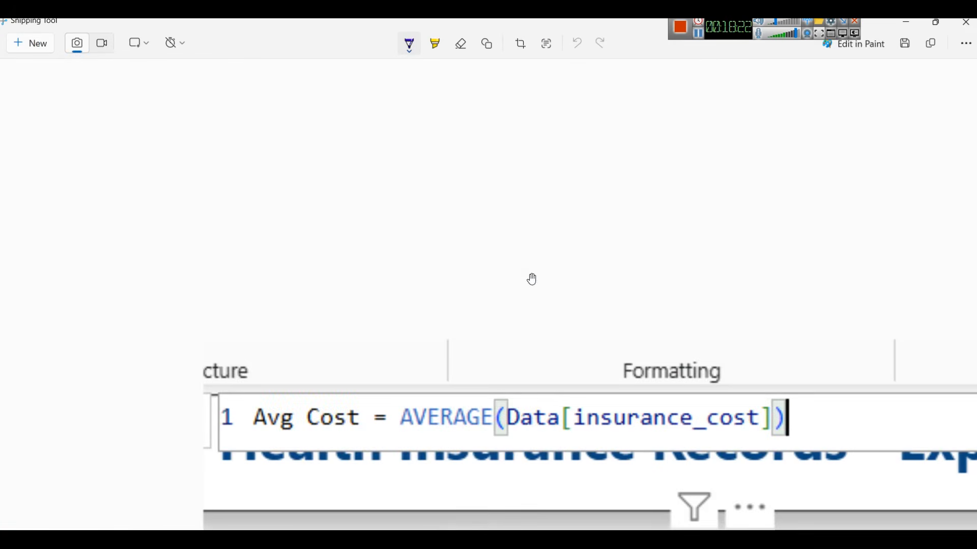
scroll(530, 279, "down", 2)
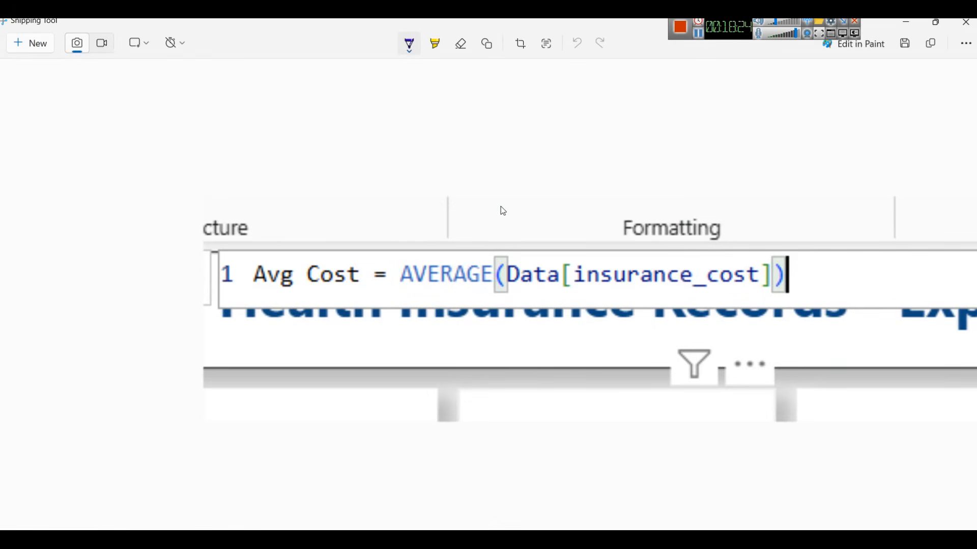
left_click_drag(502, 246, 520, 207)
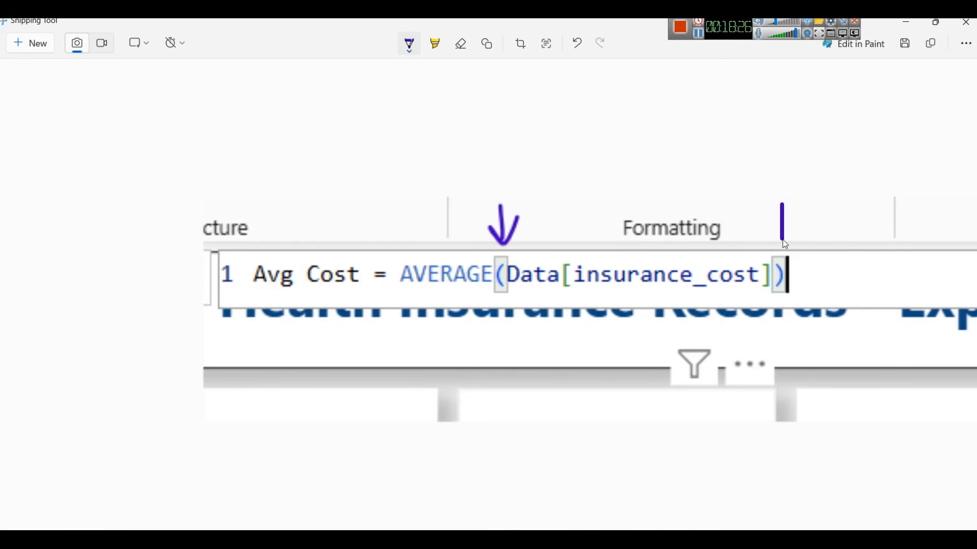
Underline Data in the snipped formula and label it with an arrow and handwritten "Tbl"
mouse_move(531, 290)
left_mouse_down()
mouse_move(570, 289)
mouse_move(542, 377)
mouse_move(515, 421)
mouse_move(533, 389)
mouse_move(544, 402)
mouse_move(532, 423)
left_mouse_up()
left_click_drag(552, 387, 554, 419)
left_click_drag(487, 442, 586, 421)
mouse_move(534, 295)
left_mouse_down()
mouse_move(525, 308)
mouse_move(554, 308)
left_mouse_up()
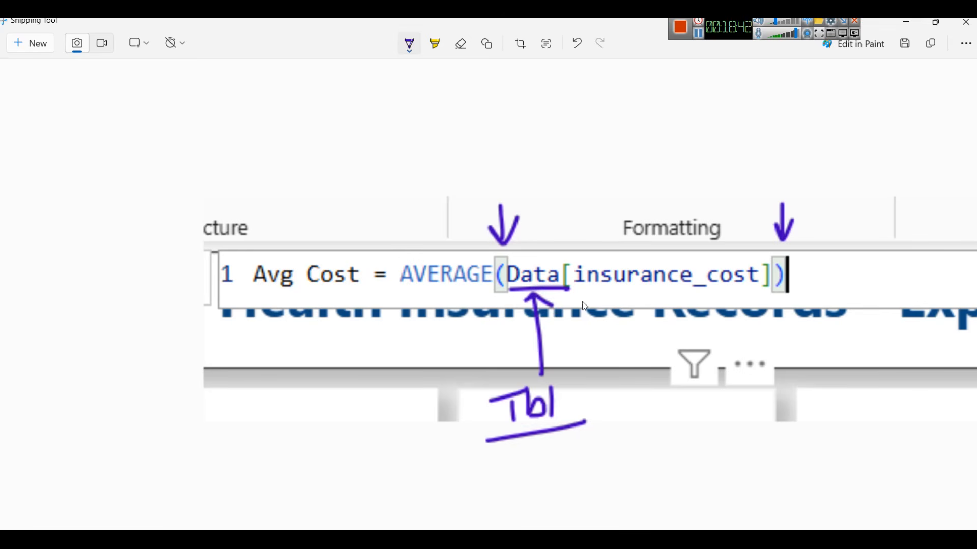
Undo the "Tbl" label, its arrow and the underline beneath Data
key("ctrl+z")
key("ctrl+z")
key("ctrl+z")
key("ctrl+z")
key("ctrl+z")
key("ctrl+z")
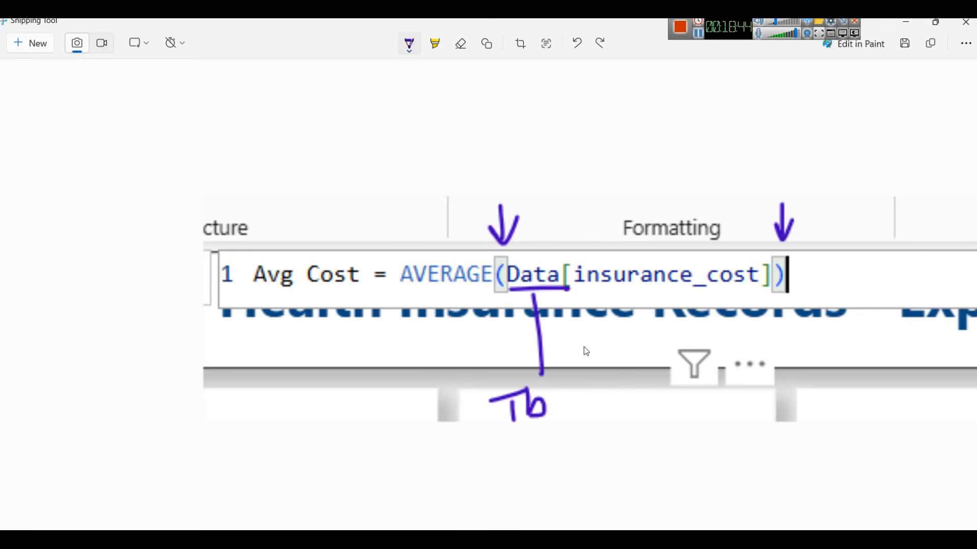
key("ctrl+z")
key("ctrl+z")
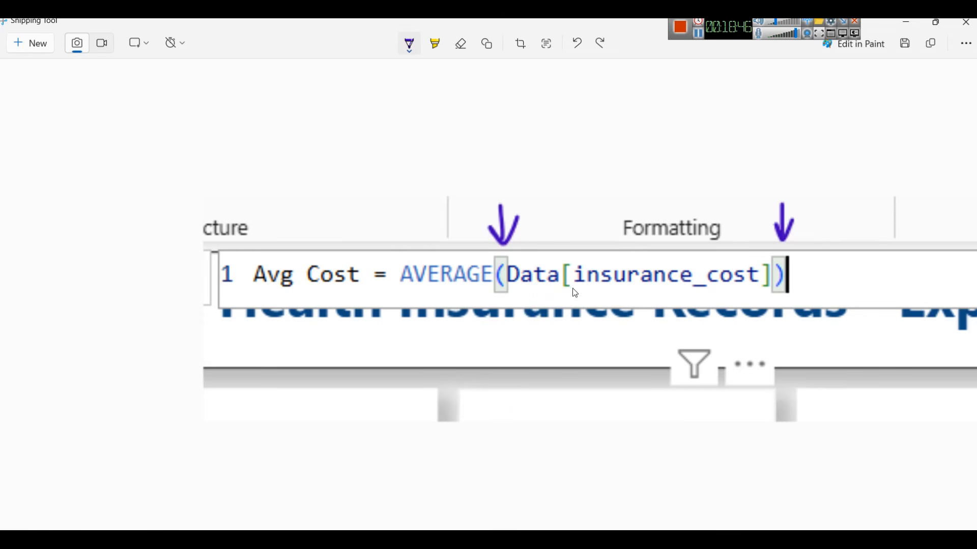
Trace the square brackets around insurance_cost, label it "Col name", and underline AVERAGE and its argument
left_click_drag(568, 286, 572, 260)
left_click_drag(768, 265, 759, 285)
left_click_drag(648, 293, 645, 376)
mouse_move(620, 418)
left_mouse_down()
mouse_move(651, 407)
mouse_move(703, 422)
left_mouse_up()
mouse_move(709, 448)
left_mouse_down()
mouse_move(721, 447)
mouse_move(536, 448)
left_mouse_up()
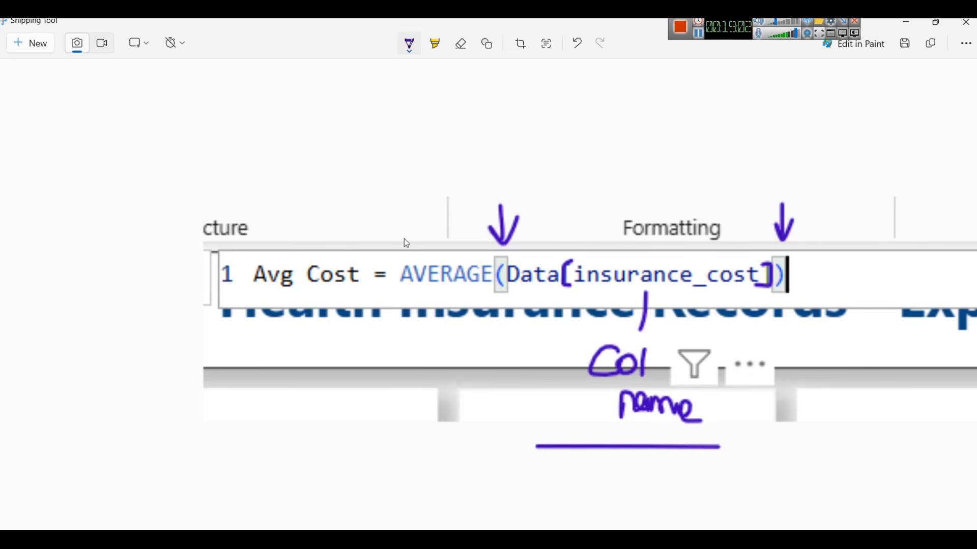
left_click_drag(394, 291, 482, 289)
left_click_drag(552, 299, 771, 296)
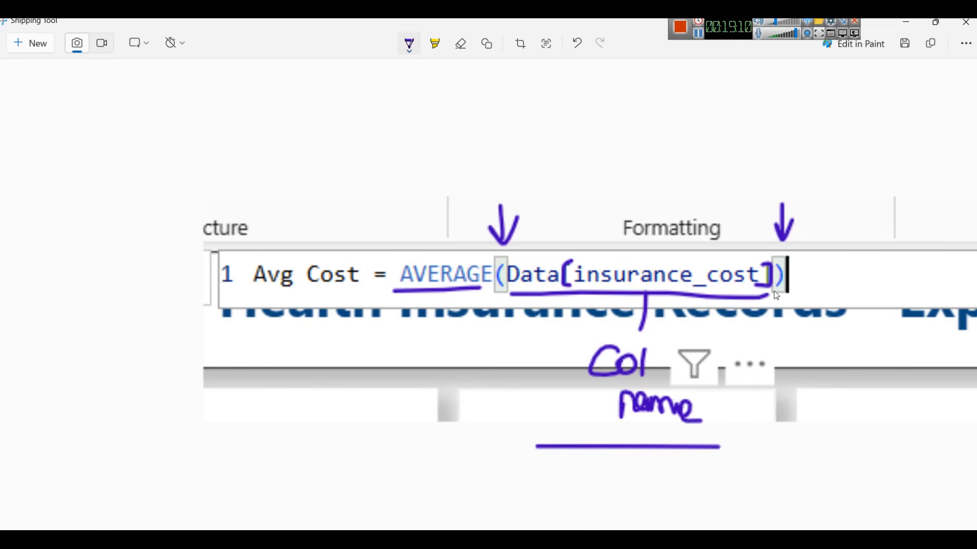
Handwrite "fx(x, y, z..)" above the snipped AVERAGE formula and return to the Power BI report
left_click_drag(403, 113, 385, 178)
left_click_drag(411, 129, 437, 155)
left_click_drag(435, 125, 418, 156)
left_click_drag(463, 100, 463, 159)
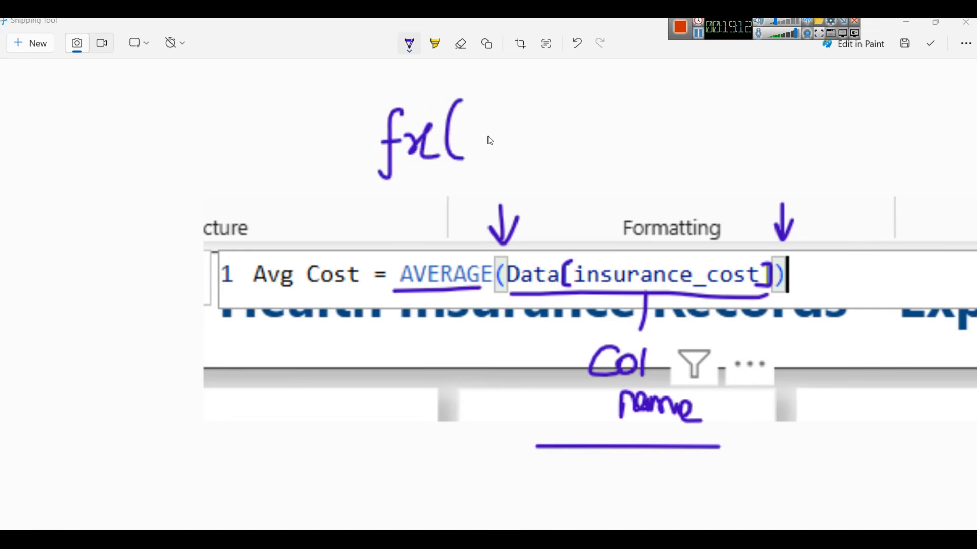
mouse_move(471, 120)
left_mouse_down()
mouse_move(473, 136)
mouse_move(535, 138)
left_mouse_up()
left_click_drag(547, 134, 591, 132)
left_click_drag(606, 82, 601, 167)
left_click_drag(595, 130, 597, 129)
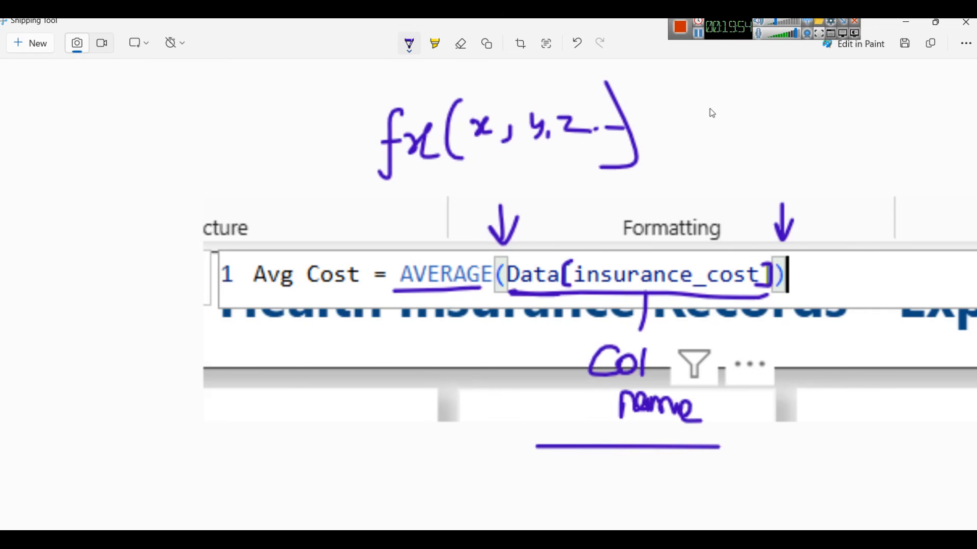
left_click(913, 22)
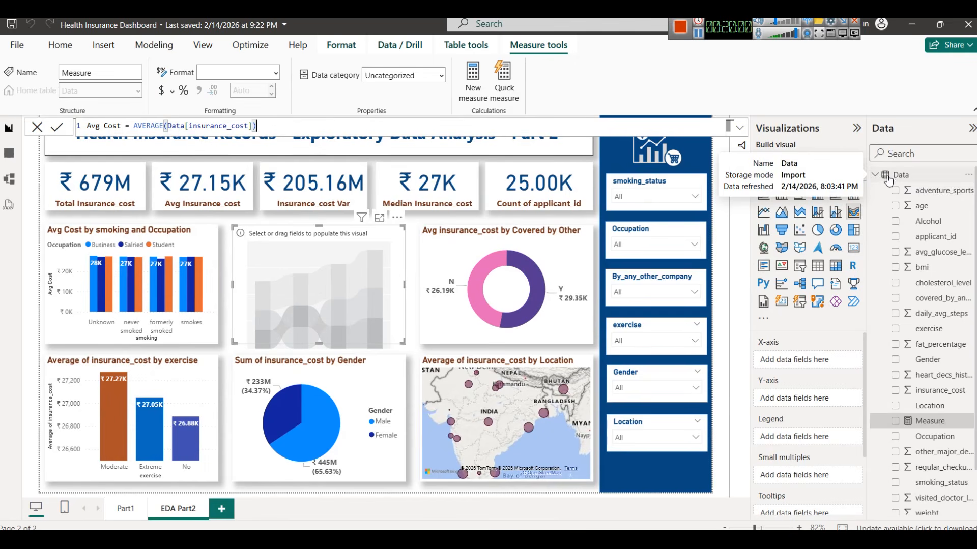
Commit the Avg Cost measure and rename the Data table as insurance
left_click(876, 175)
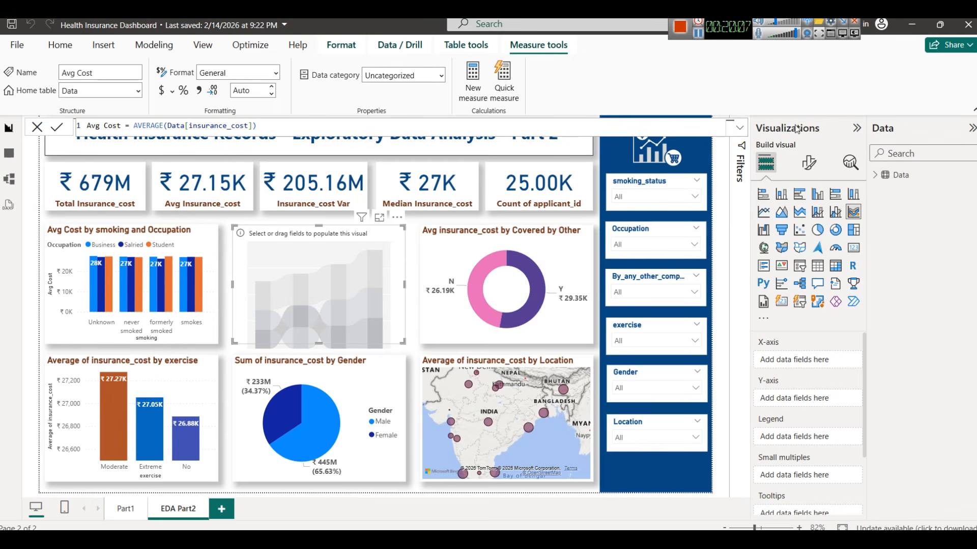
left_click(874, 175)
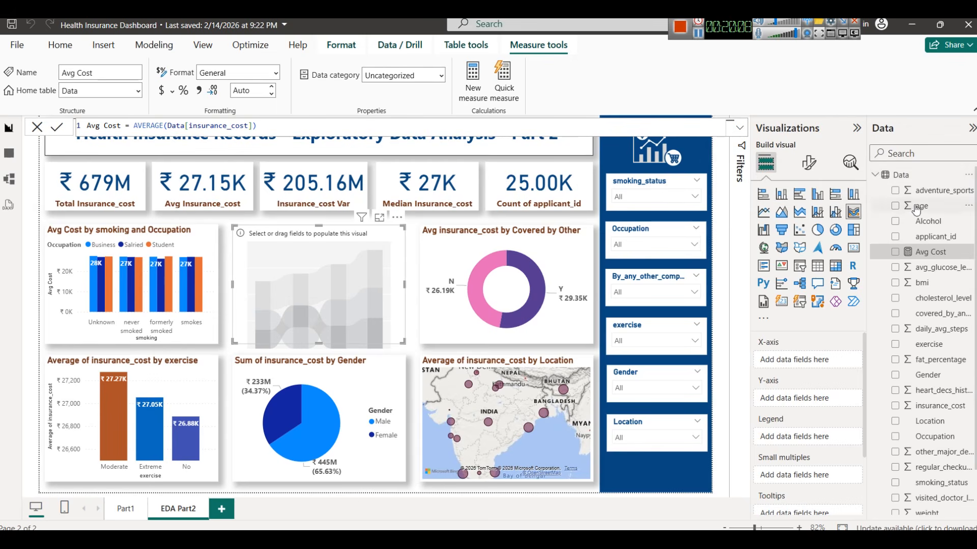
right_click(889, 178)
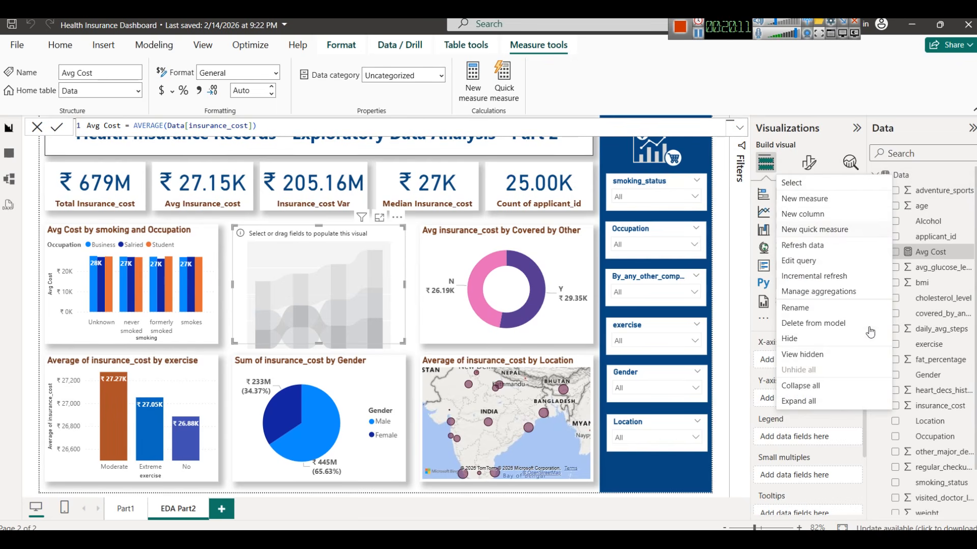
left_click(796, 308)
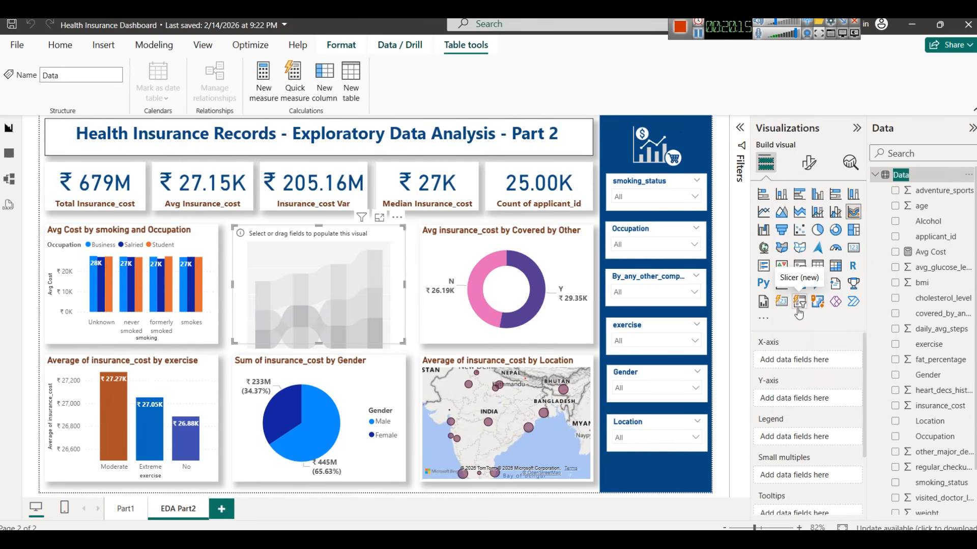
type("insurance")
key("Return")
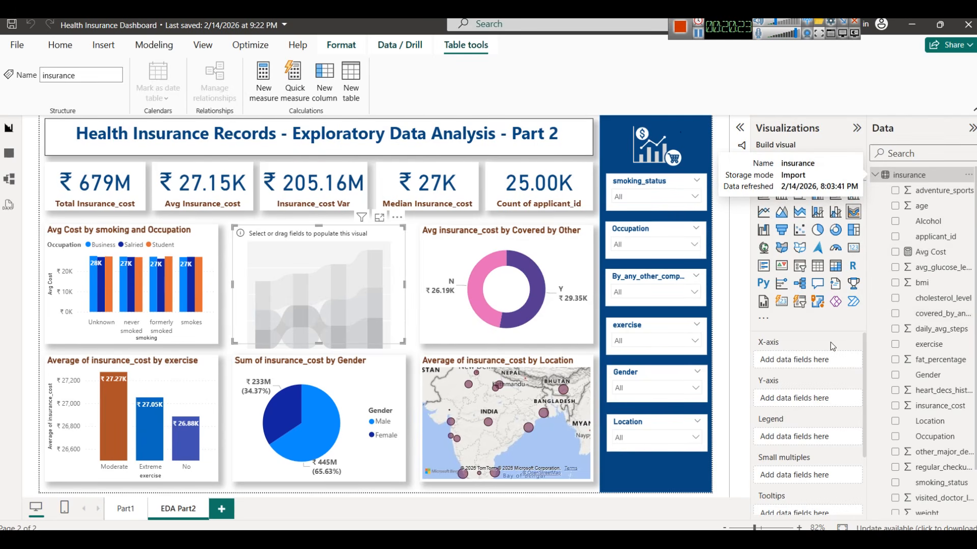
Start another new measure in the insurance table and name it Avg Cost
right_click(908, 177)
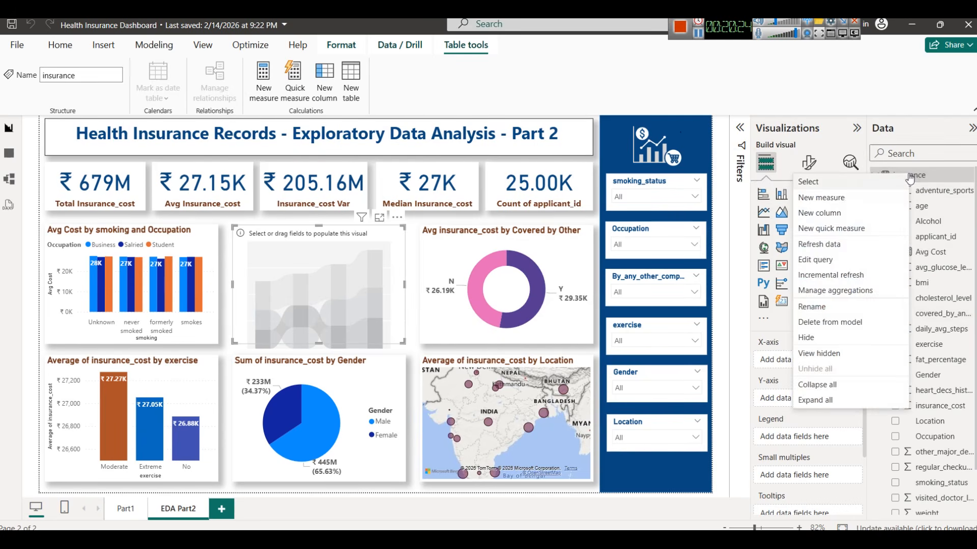
left_click(840, 199)
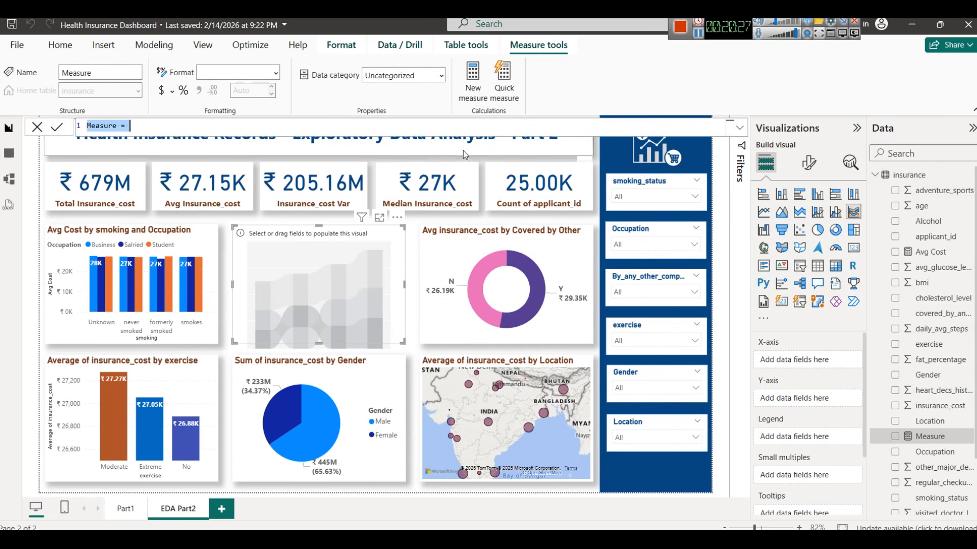
double_click(99, 127)
type("Ag")
key("BackSpace")
type("c")
type("g Cost")
key("Right")
key("Right")
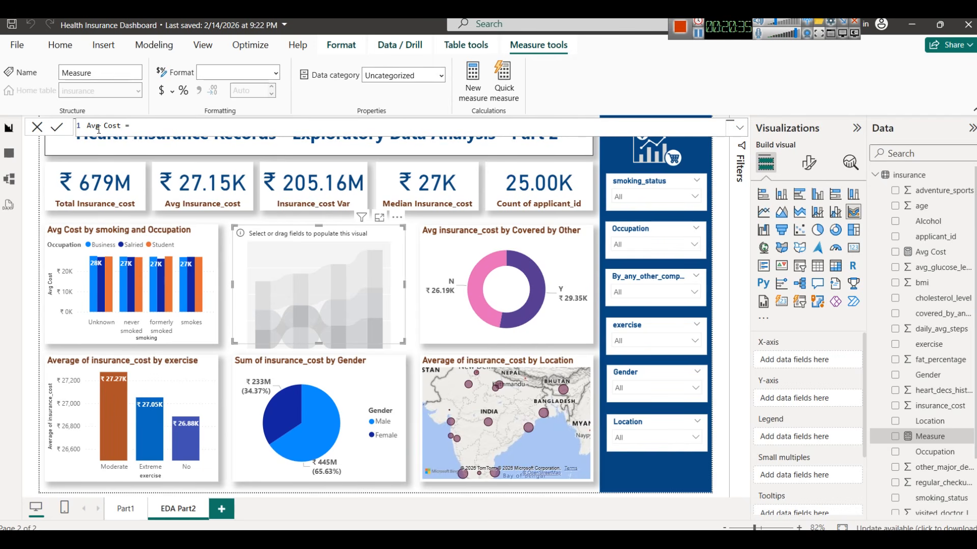
Try to commit the new measure with the formula AVERAGE((insurance[insurance_cost])
type("AVERAGE(")
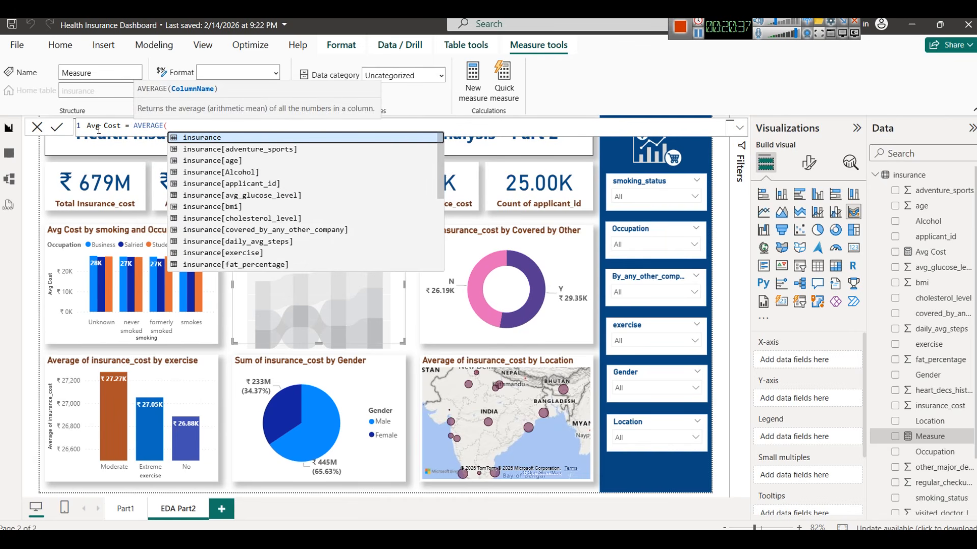
type("(")
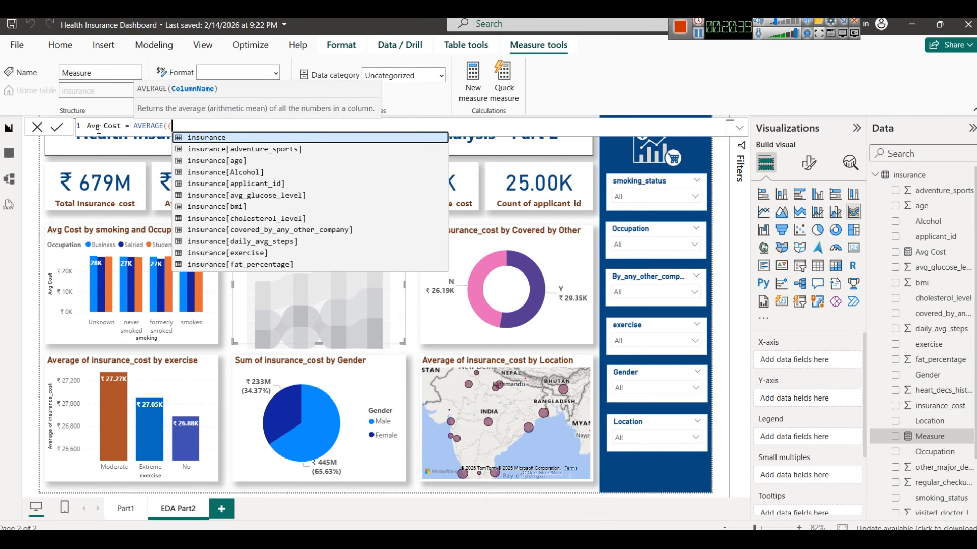
type("i")
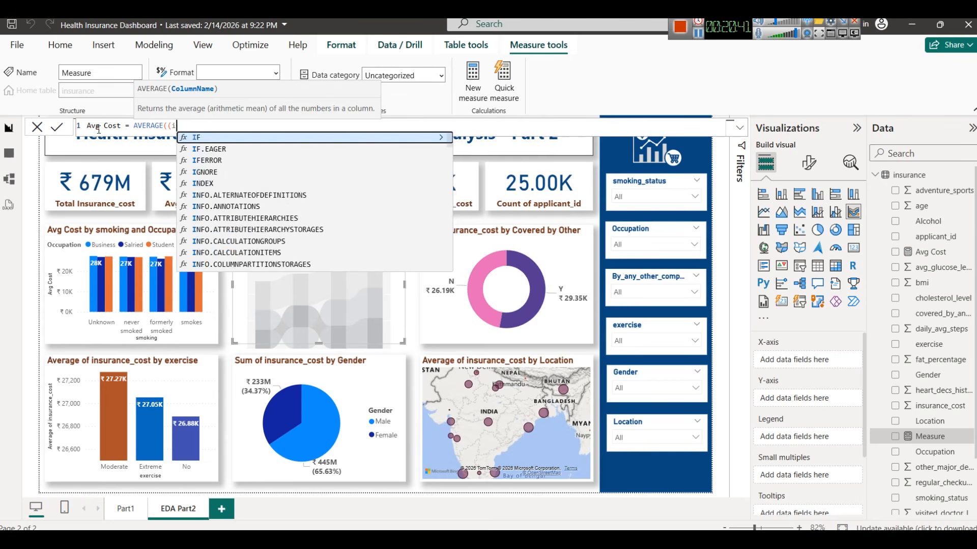
type("nsurance[")
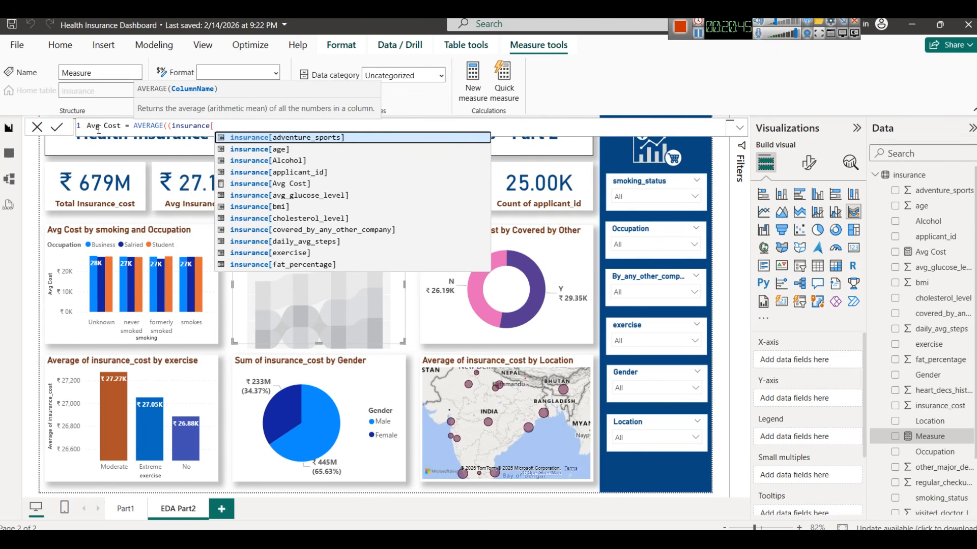
type("i")
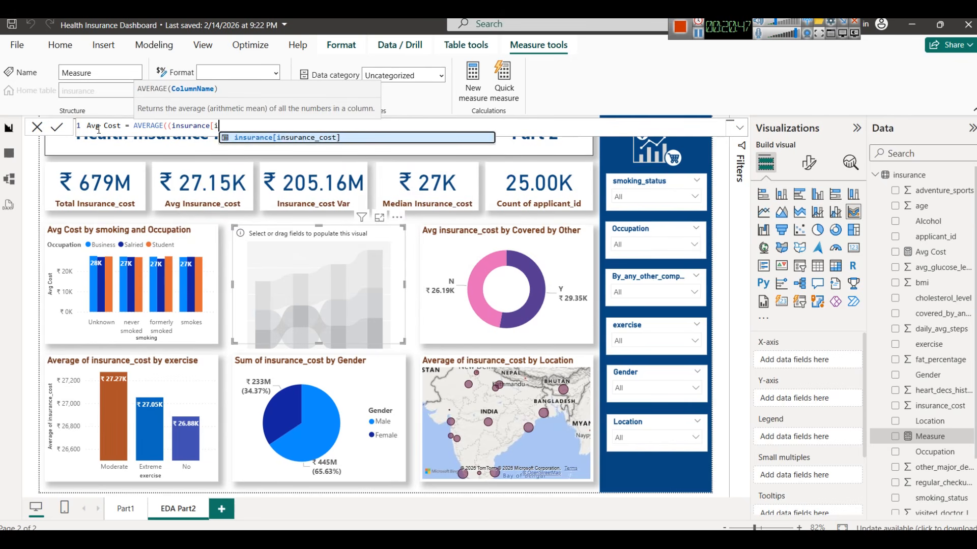
type("nsurance_cost])")
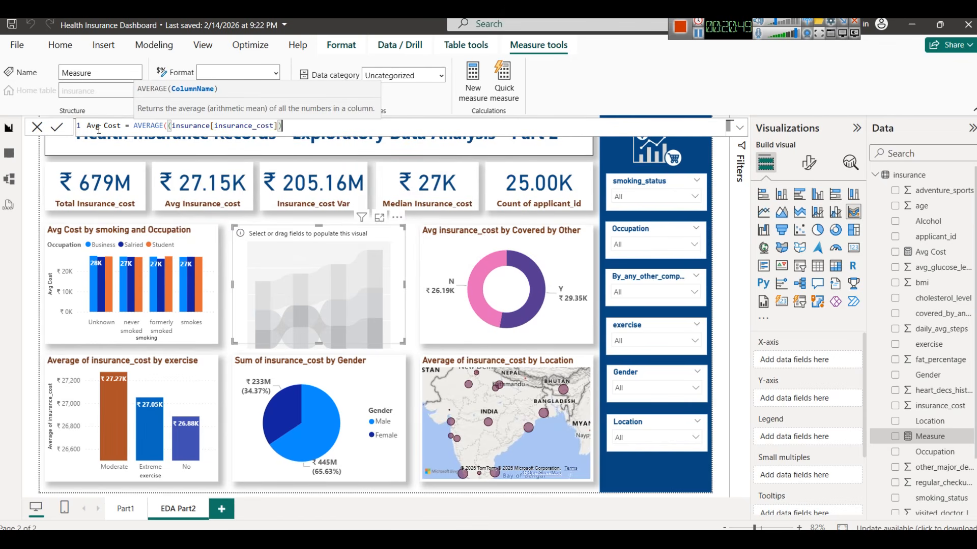
left_click(59, 130)
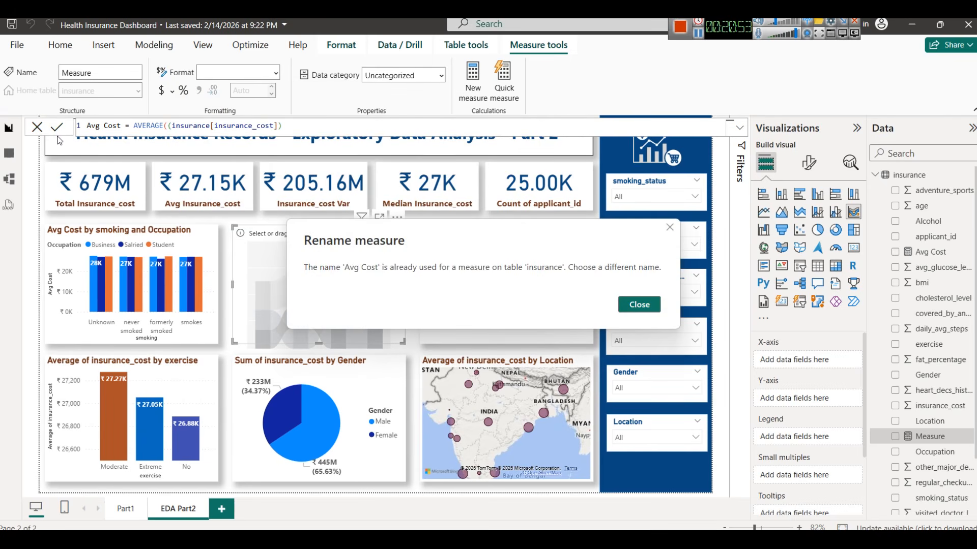
left_click(652, 308)
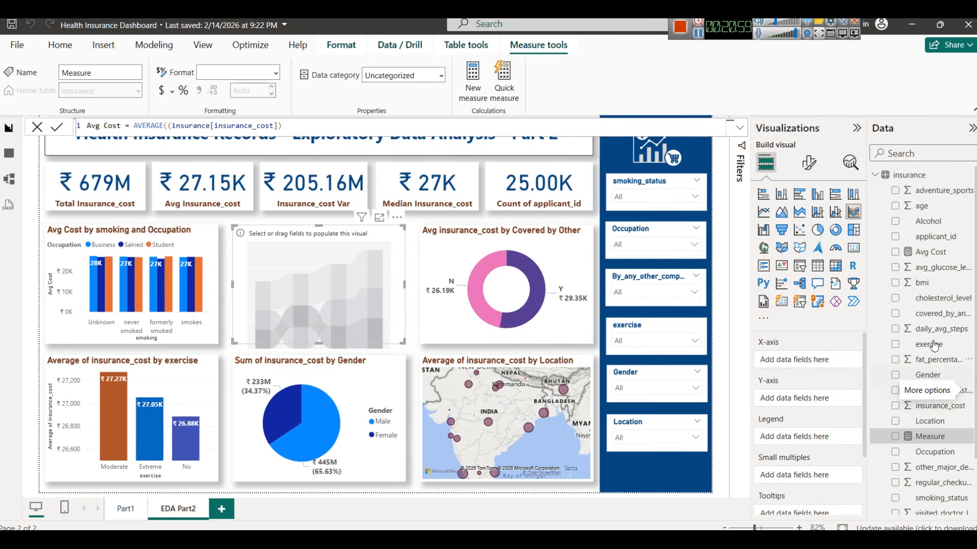
Delete the uncommitted duplicate measure from the model and display the existing Avg Cost measure's formula
right_click(920, 438)
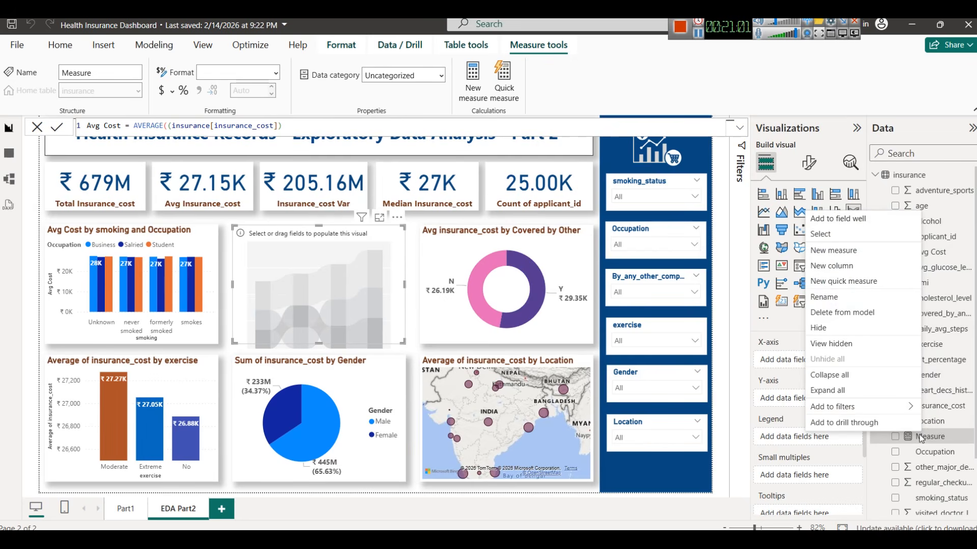
right_click(928, 434)
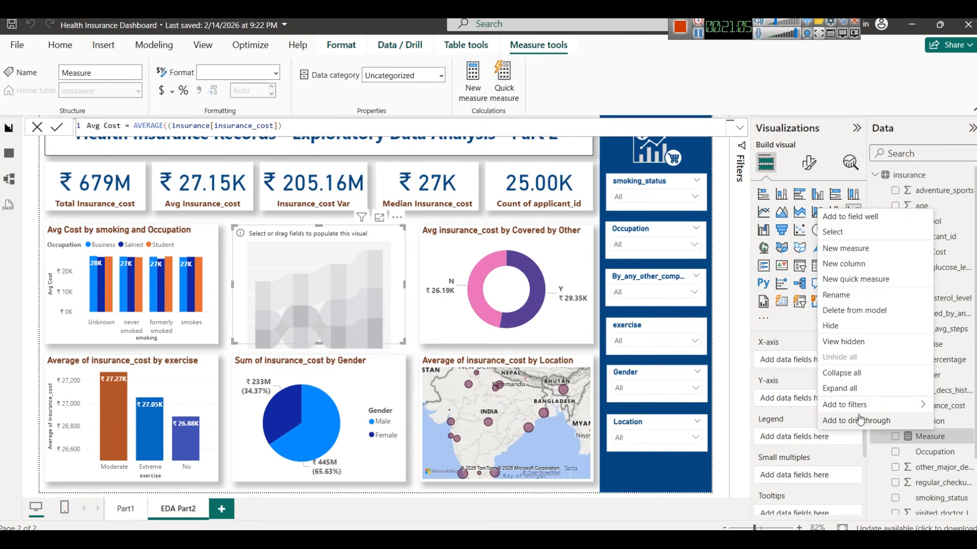
left_click(845, 310)
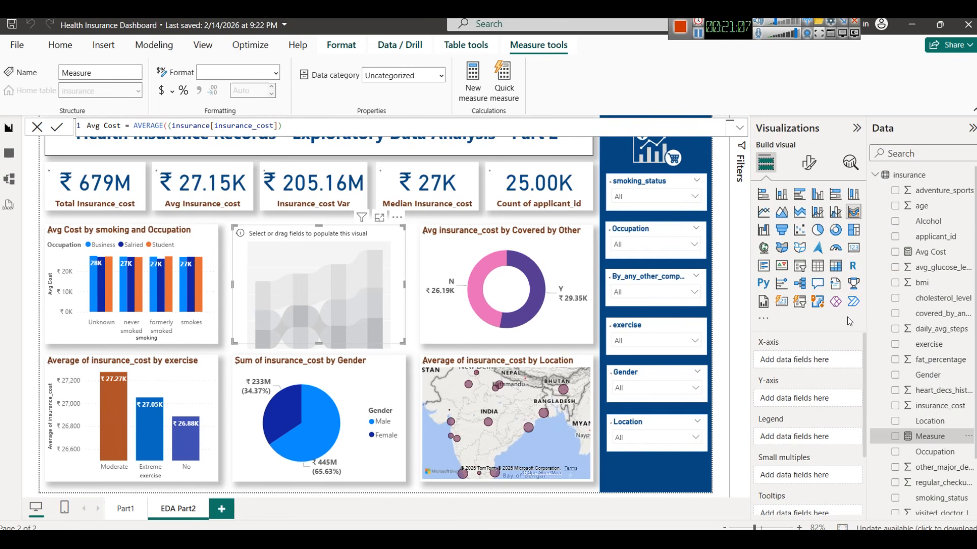
left_click(931, 253)
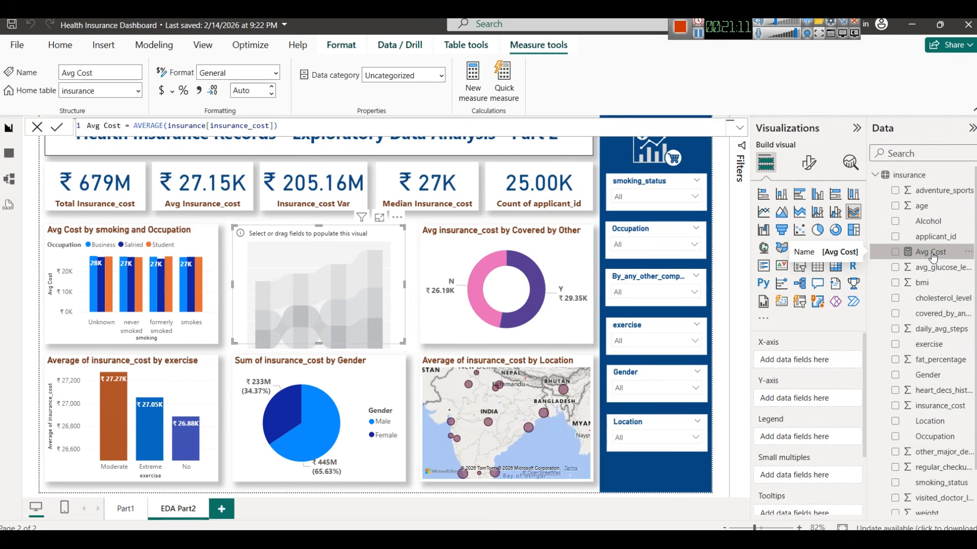
right_click(903, 184)
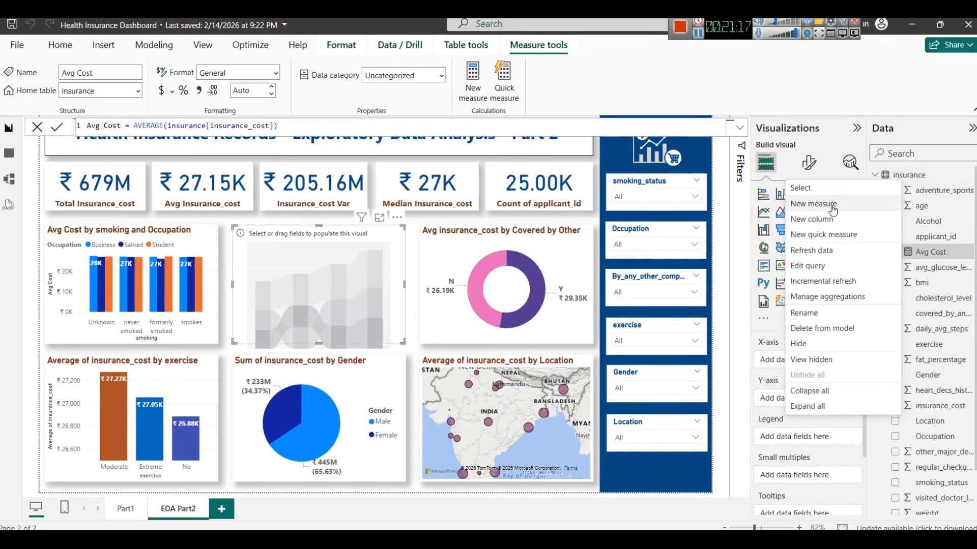
left_click(912, 175)
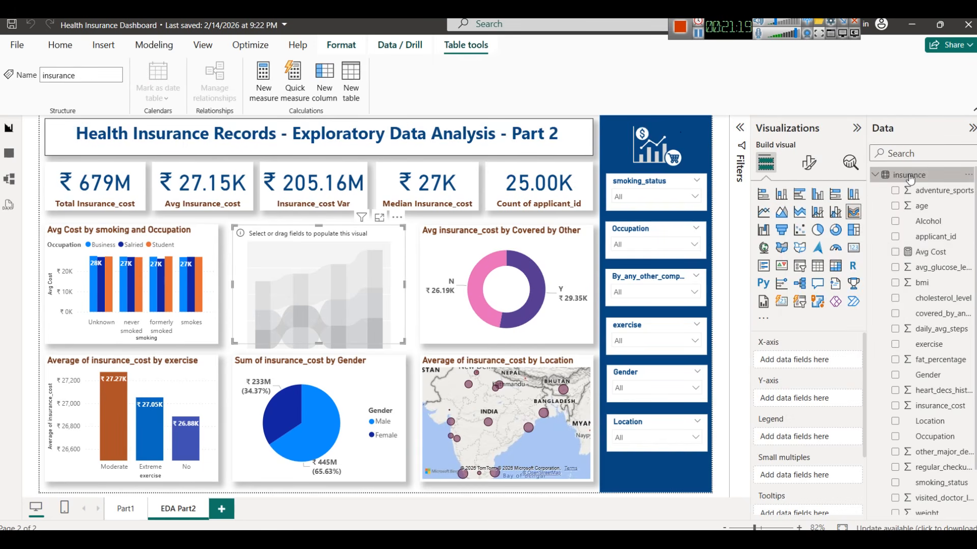
right_click(887, 178)
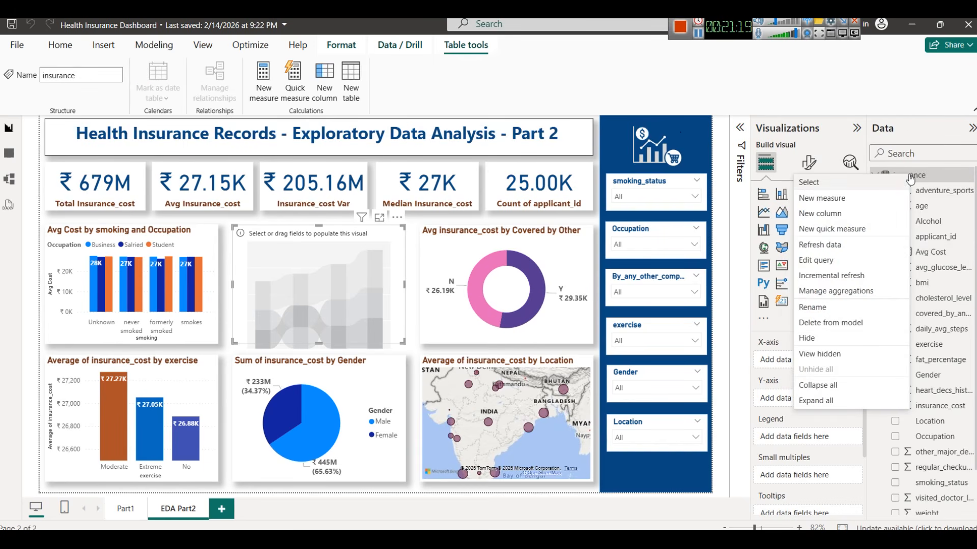
left_click(844, 200)
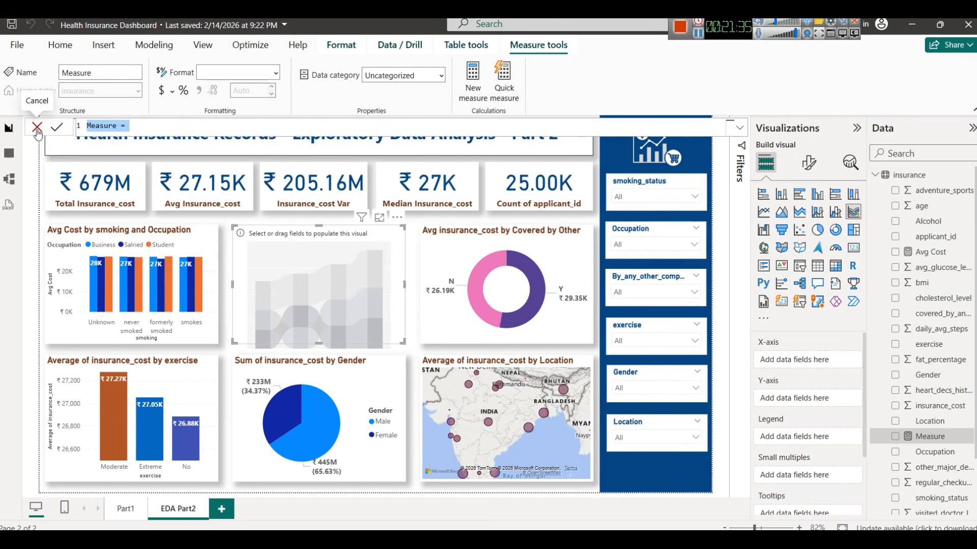
left_click(170, 128)
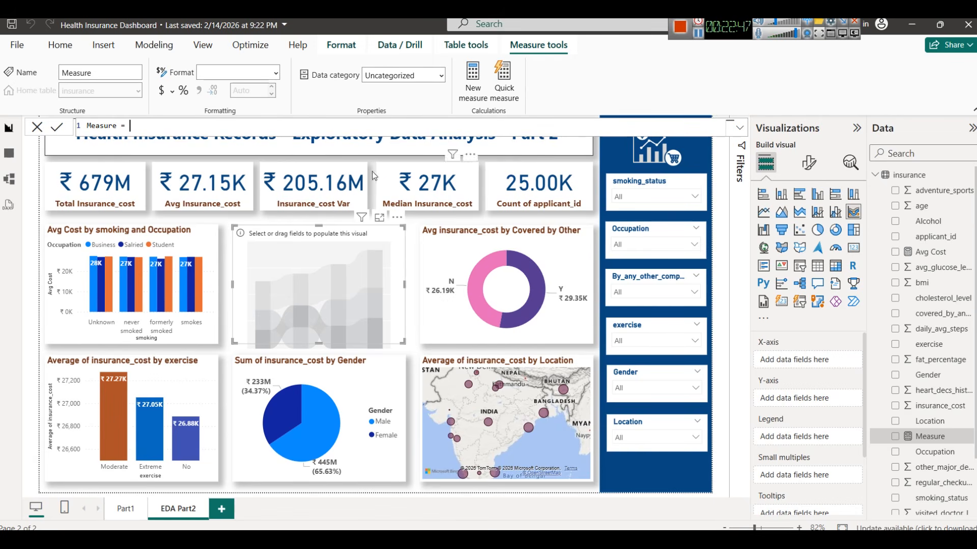
left_click(37, 127)
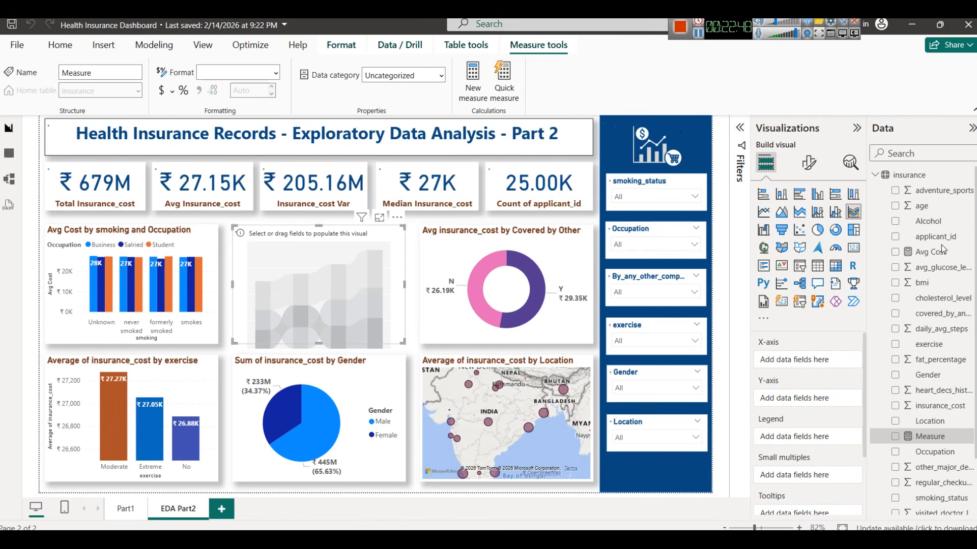
Plot the average of insurance_cost on the empty chart's Y-axis and replace that field with the Avg Cost measure
left_click(924, 252)
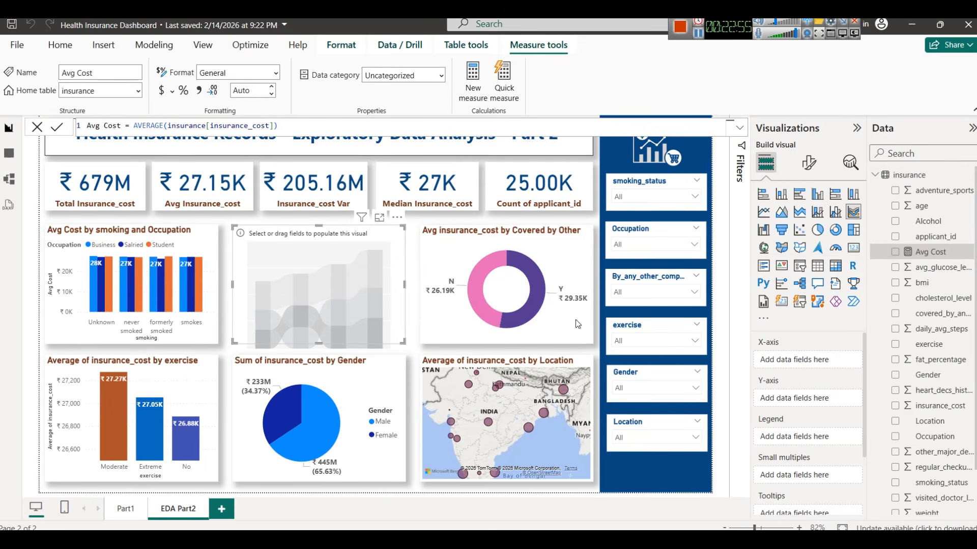
left_click_drag(949, 406, 825, 404)
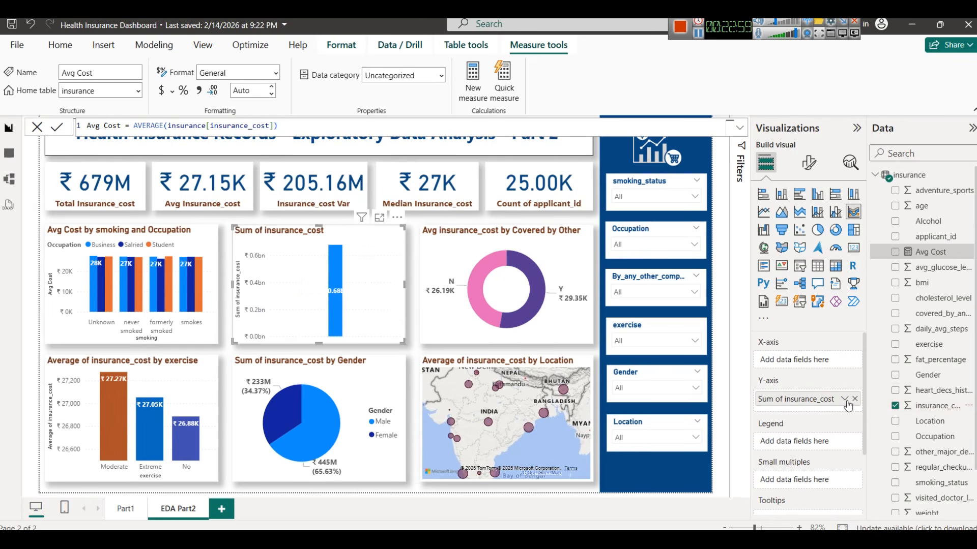
left_click(844, 399)
left_click(880, 255)
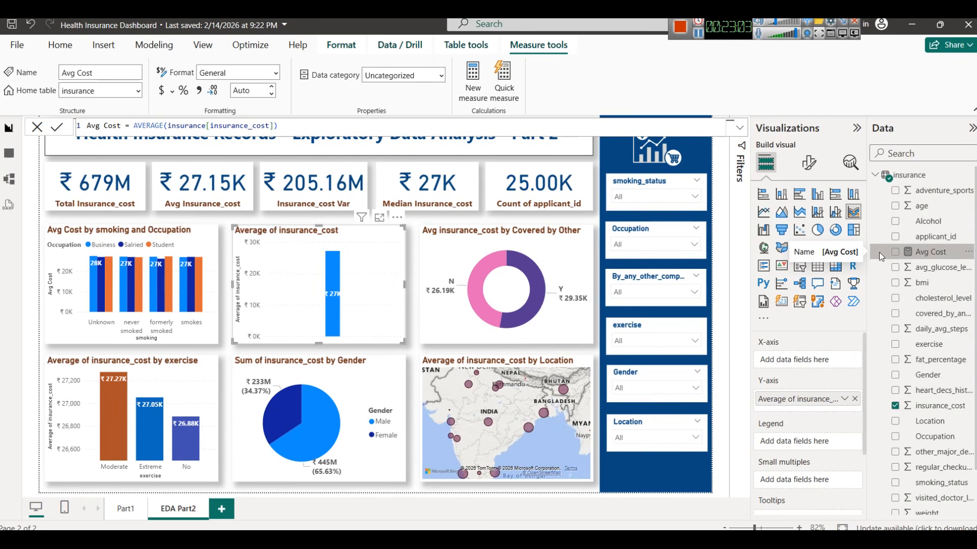
left_click(855, 399)
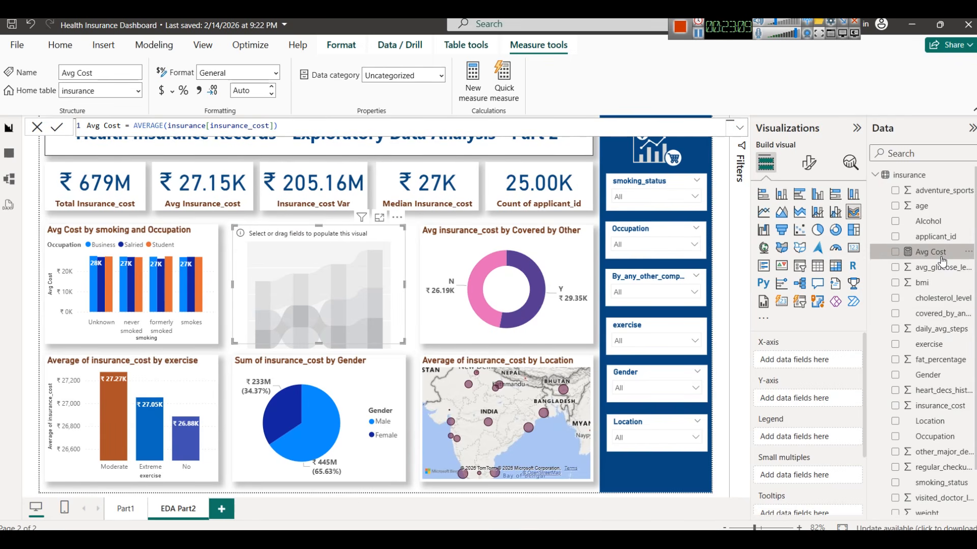
left_click_drag(943, 260, 822, 402)
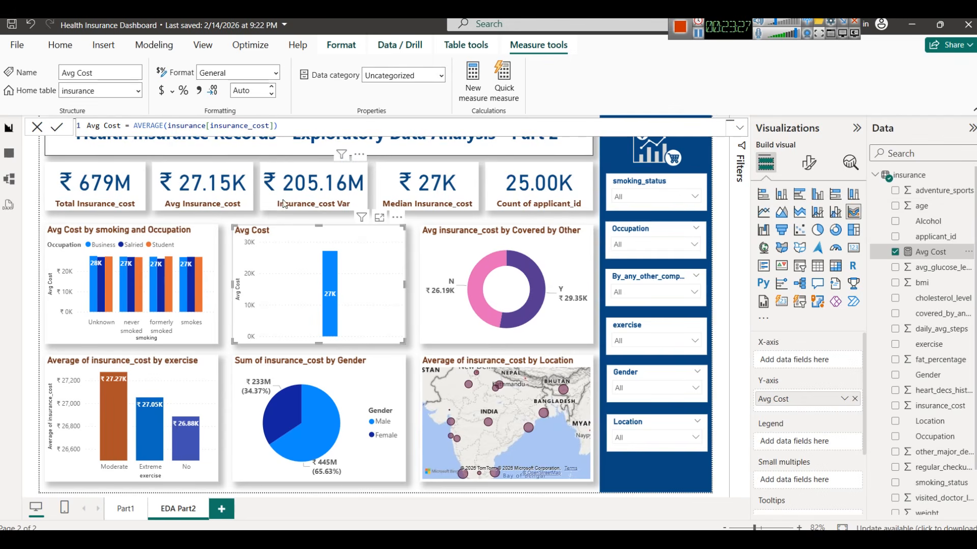
Replace the Avg Insurance_cost card's field with the Avg Cost measure
left_click(224, 196)
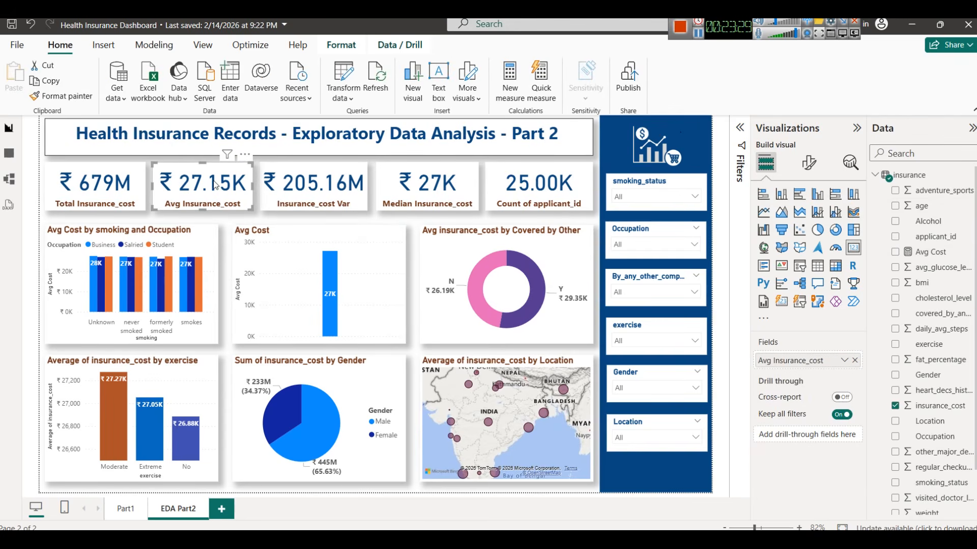
left_click(856, 362)
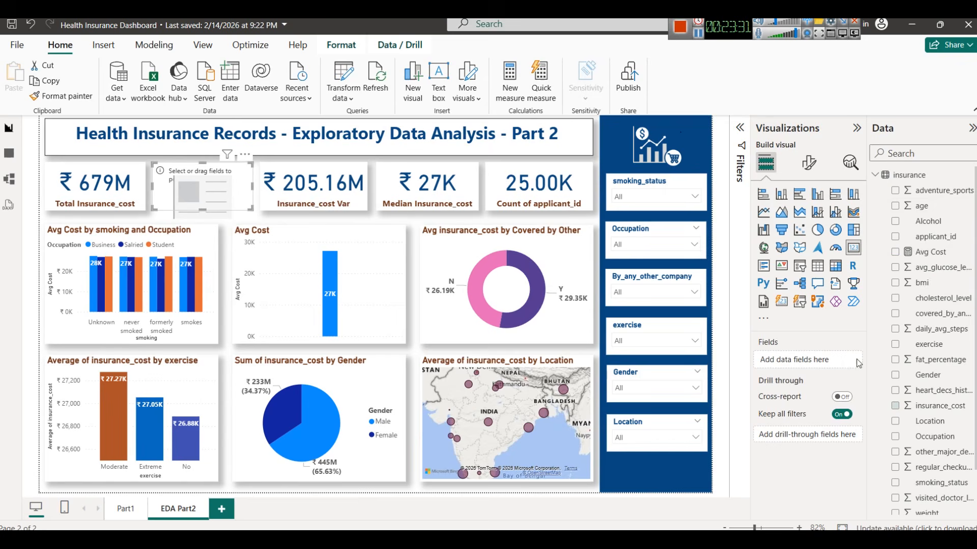
left_click_drag(932, 253, 794, 361)
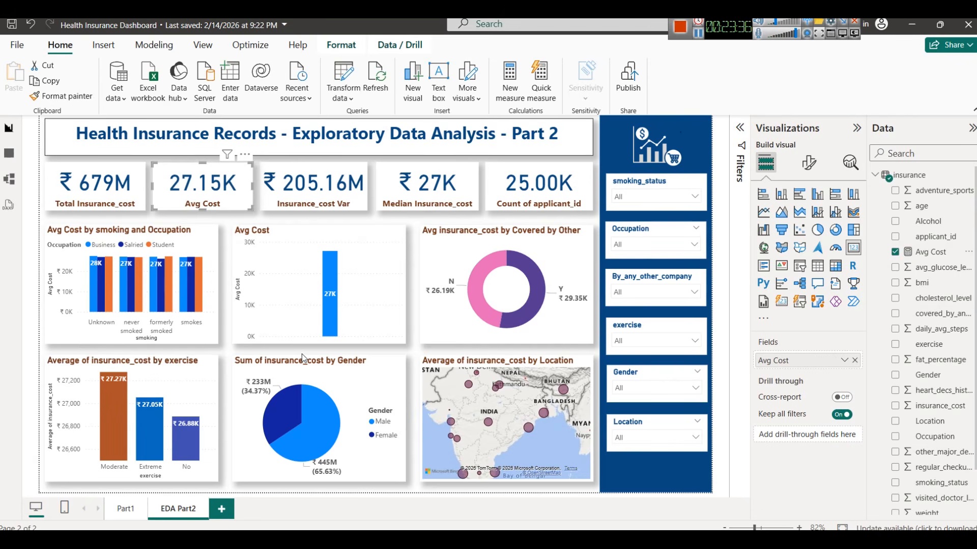
Clear the field of the Total Insurance_cost card and add a new measure named Total Cost to the insurance table
left_click(96, 184)
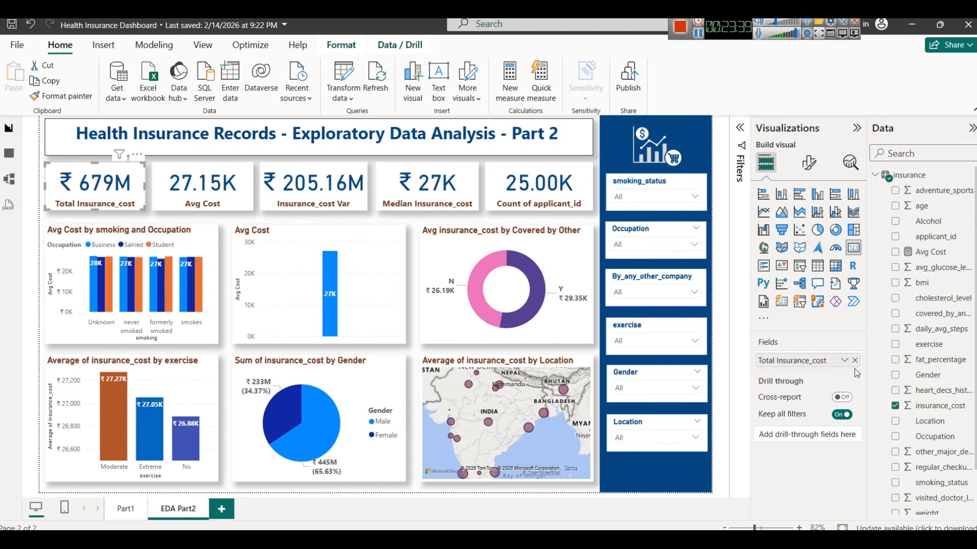
left_click(856, 360)
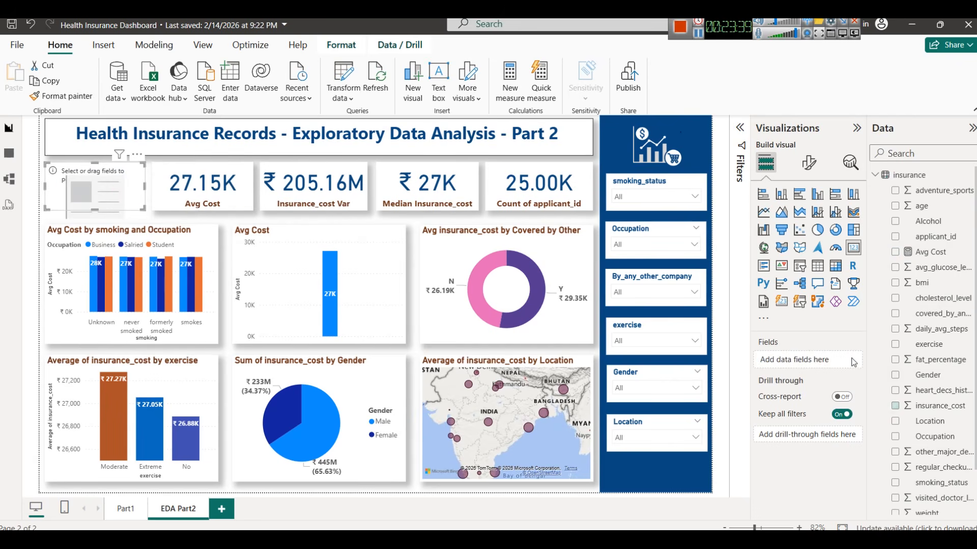
right_click(900, 184)
left_click(850, 201)
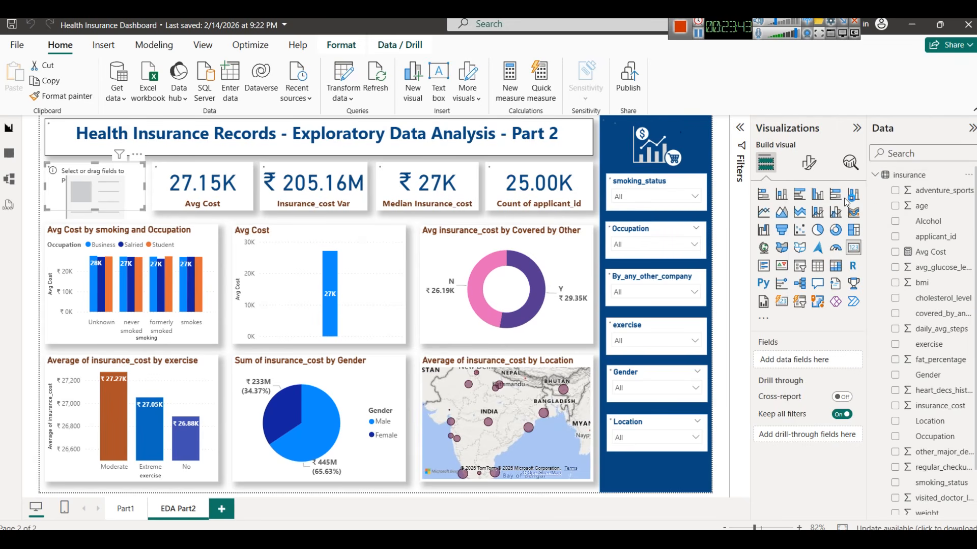
double_click(90, 127)
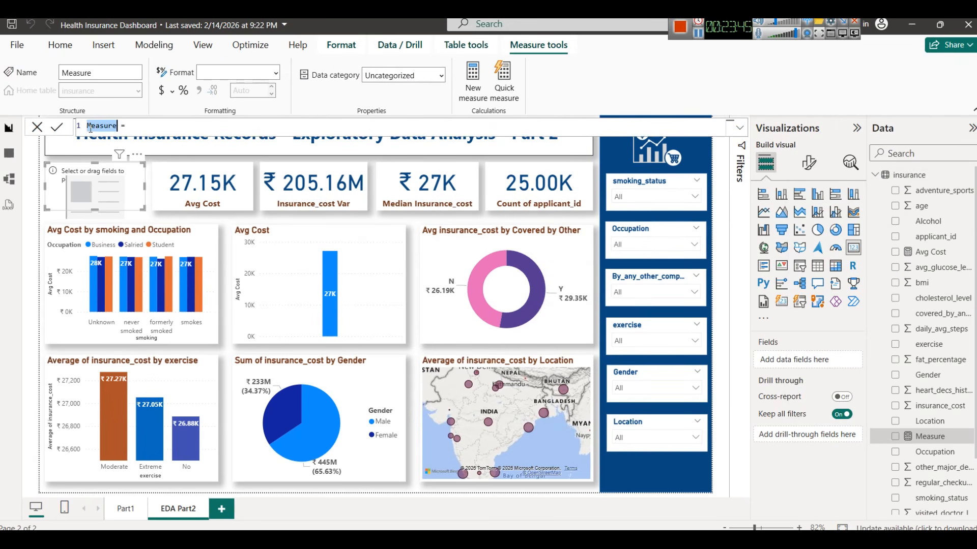
type("Total Cost")
Define the Total Cost measure as SUM(insurance[insurance_cost]) and commit it
key("End")
type("SUM")
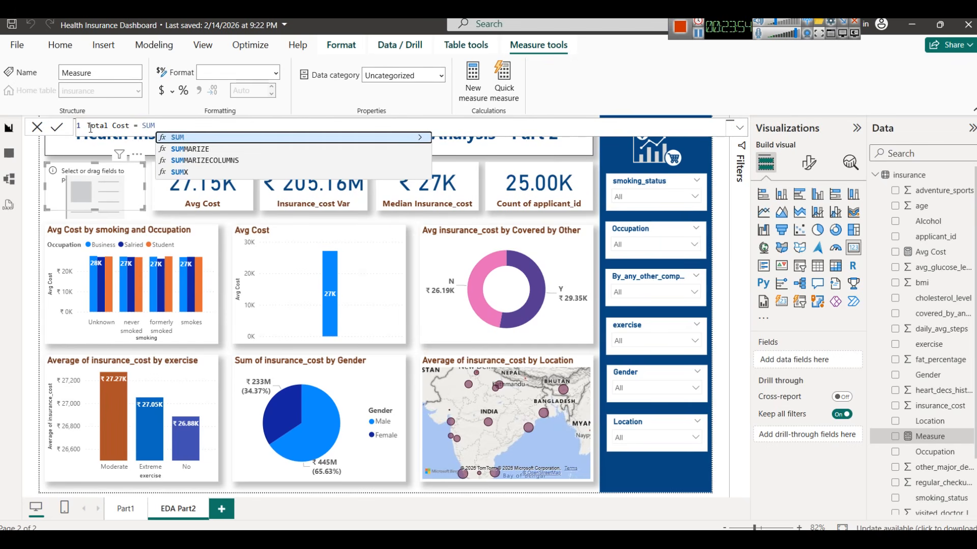
type("(")
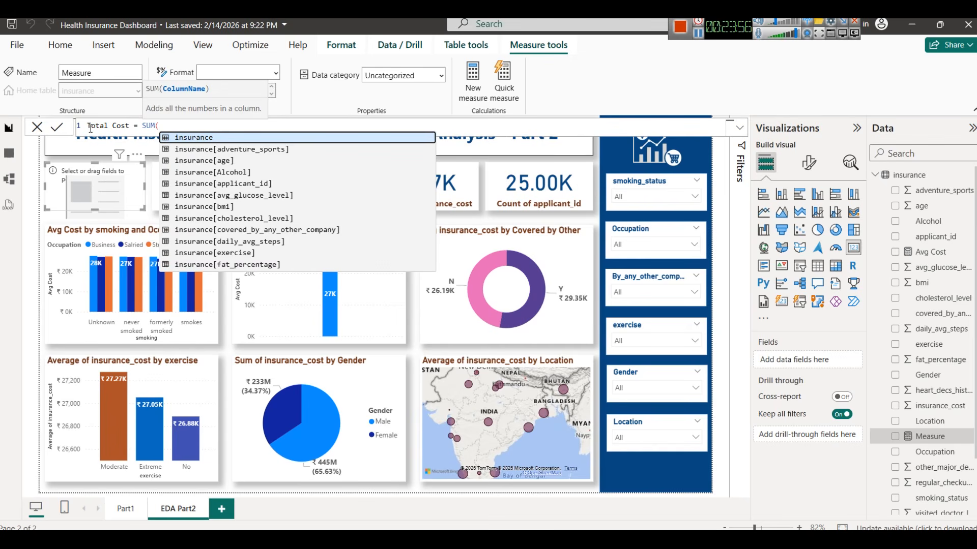
key("Down")
key("Down")
key("Down")
key("Down")
key("Down")
key("Down")
key("Down")
key("Down")
key("Down")
key("Down")
key("Down")
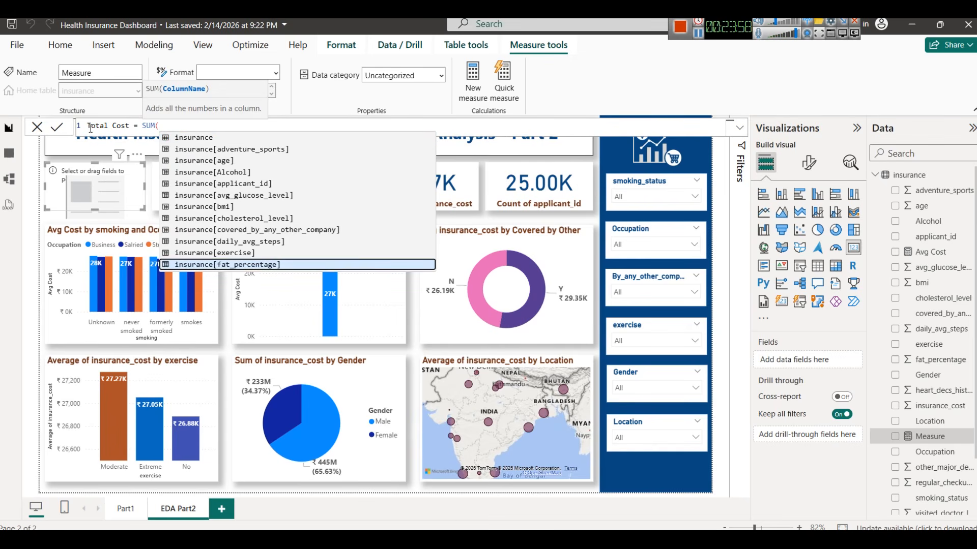
key("Down")
key("Down")
key("Down")
key("Down")
key("Down")
key("Up")
key("Up")
key("Tab")
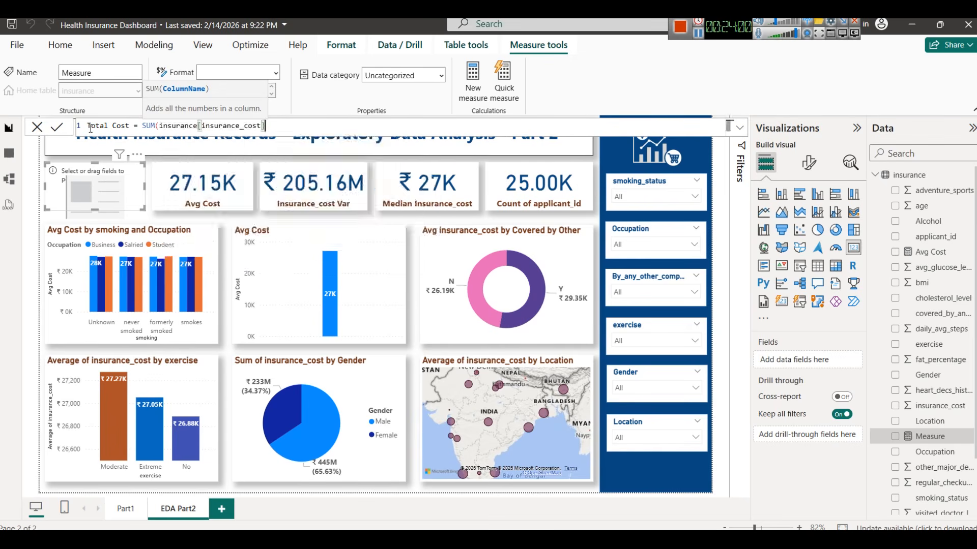
type(")")
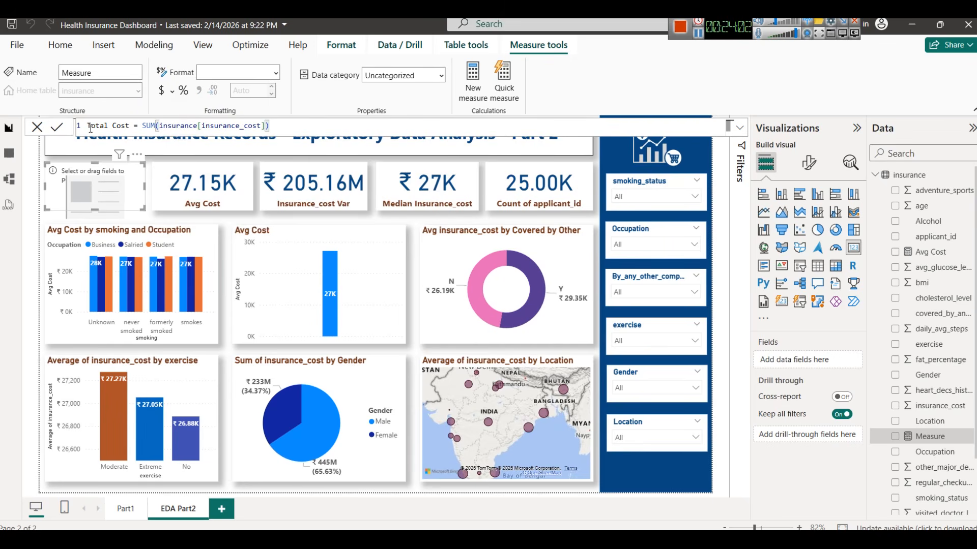
left_click(60, 130)
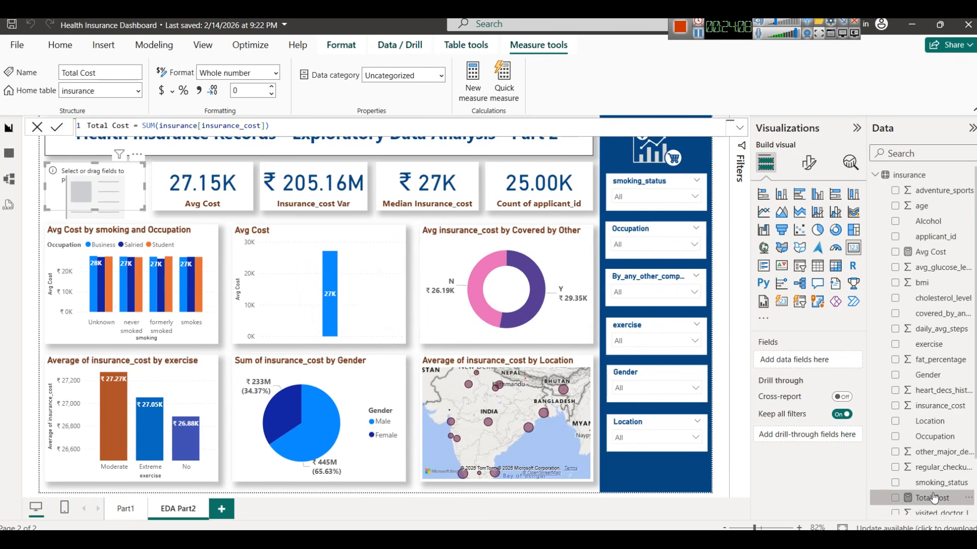
Place the Total Cost measure on the emptied card and display the Avg Cost measure's formula
left_click_drag(934, 497, 817, 352)
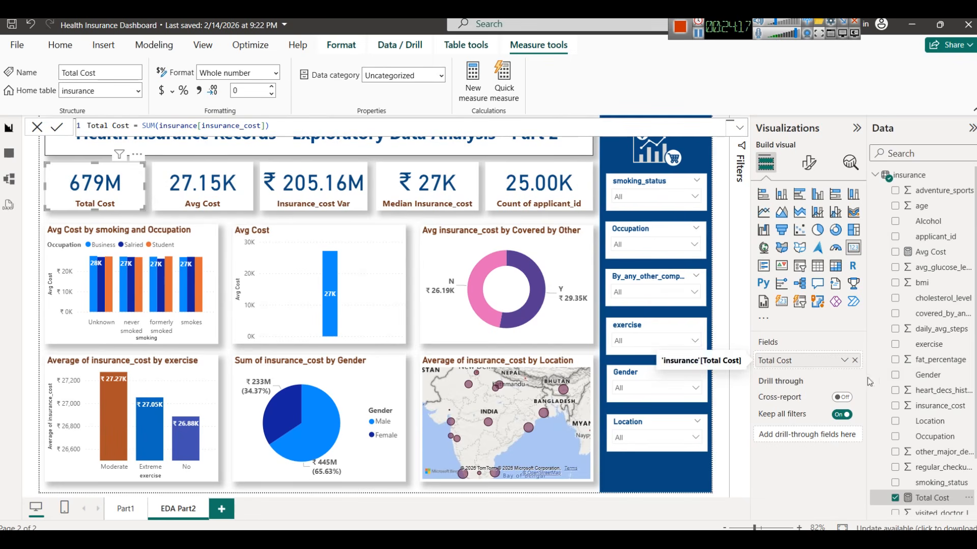
left_click(931, 253)
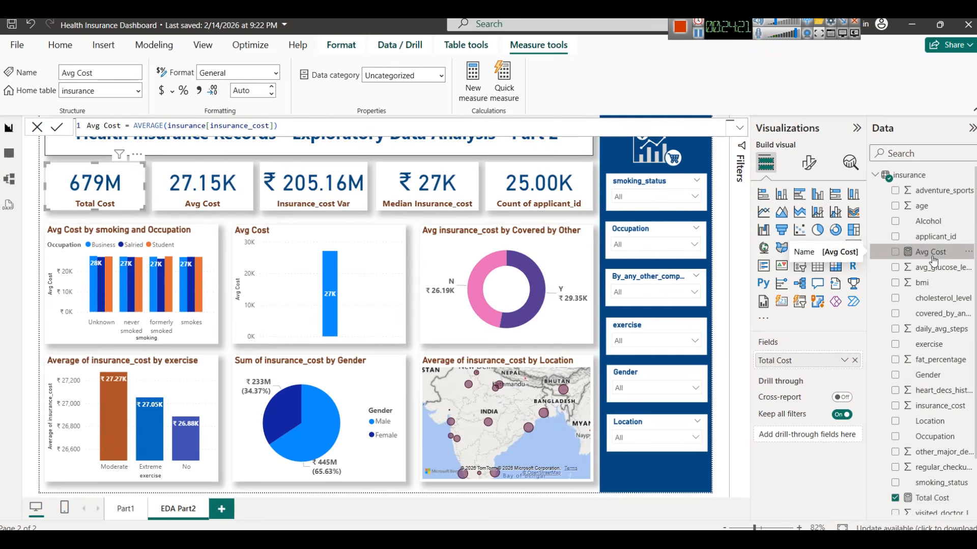
With the Avg Cost ribbon chart selected, inspect the insurance table's columns and the exercise column's values, and return to the report
left_click(256, 252)
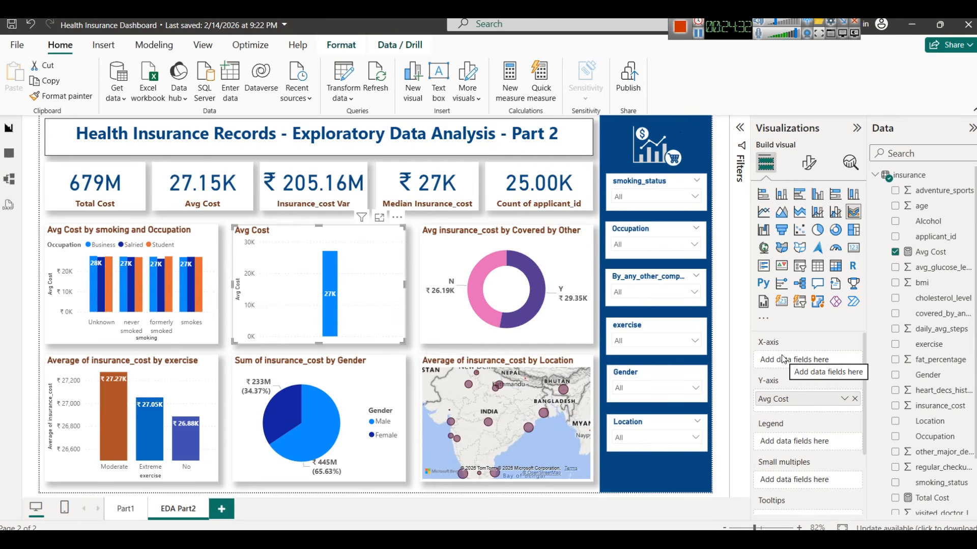
left_click(9, 154)
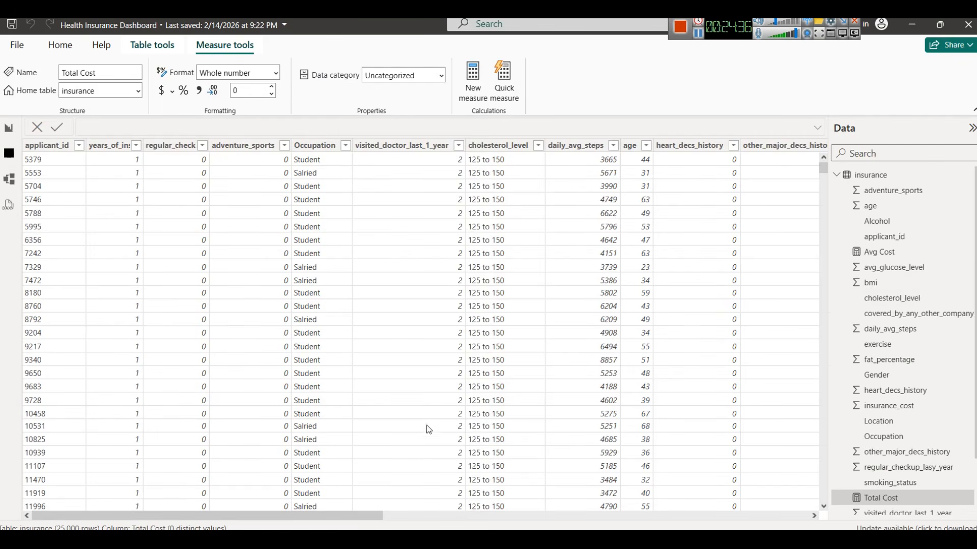
left_click_drag(353, 514, 816, 515)
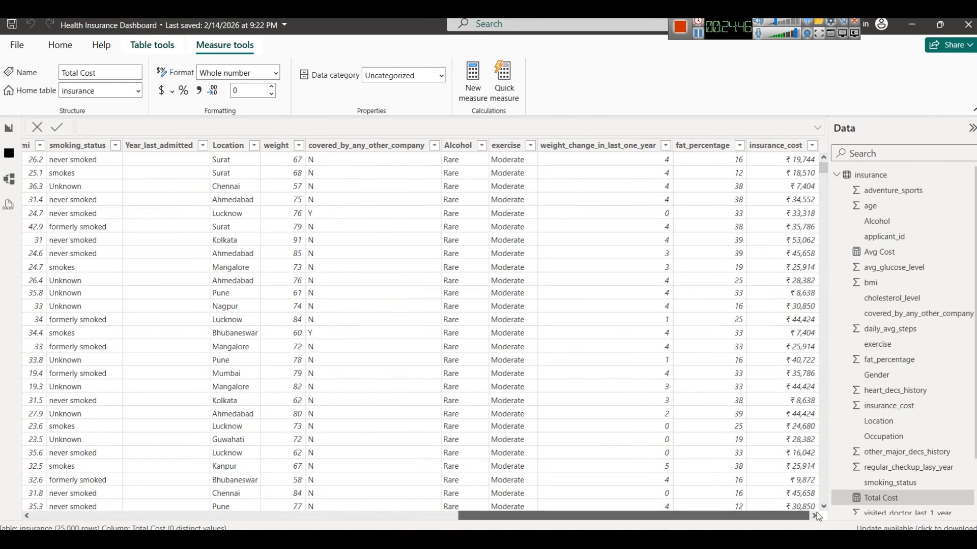
left_click(530, 147)
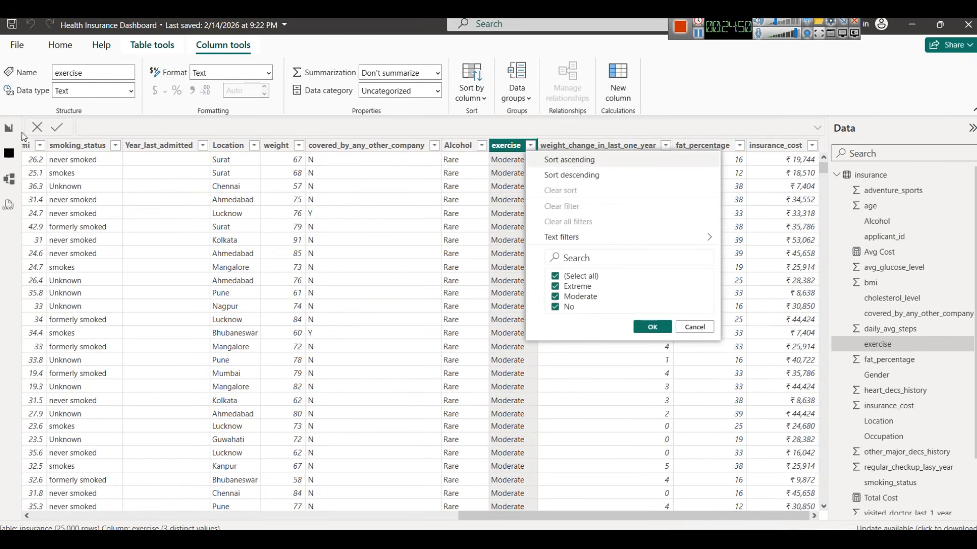
left_click(9, 129)
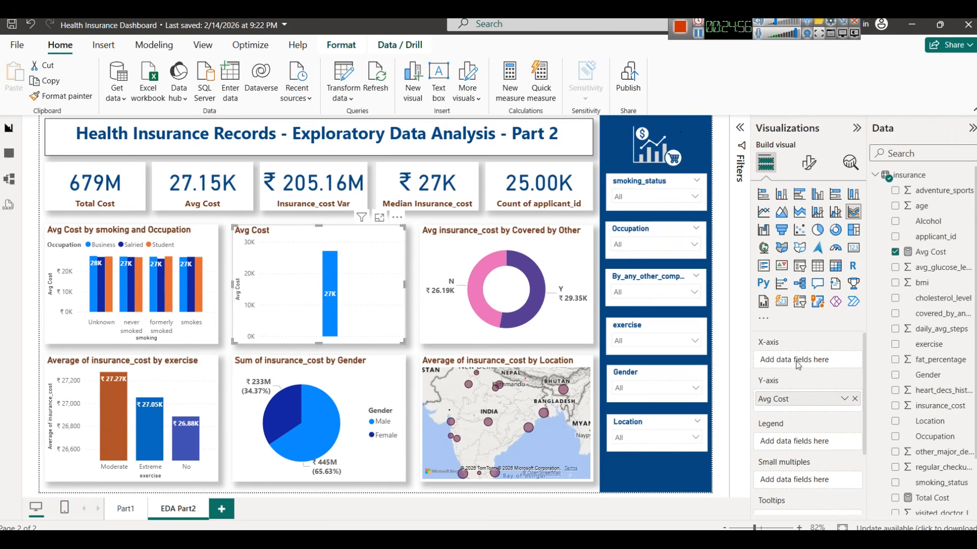
Find the cholesterol_level field with the search text ch and assign it to the Avg Cost ribbon chart's X-axis
left_click(935, 149)
type("ch")
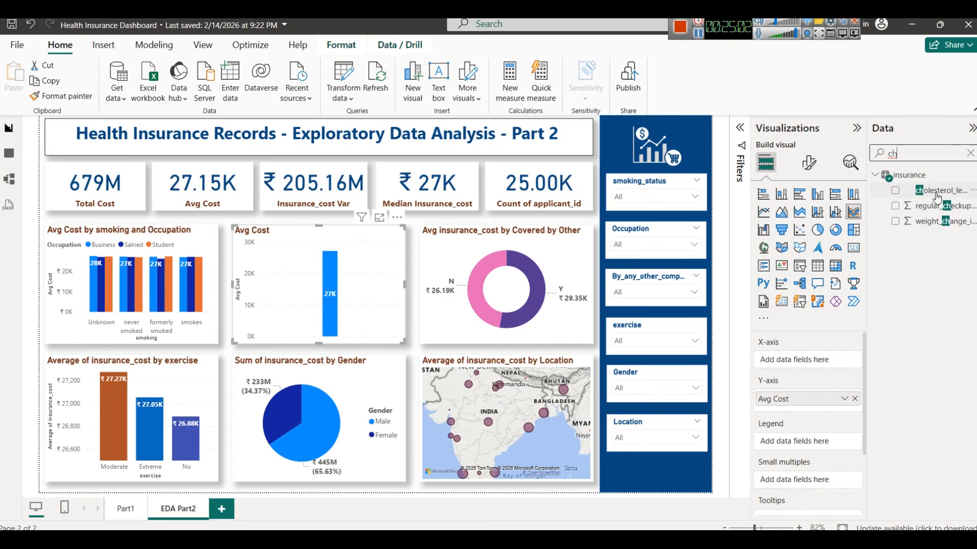
left_click_drag(939, 198, 813, 349)
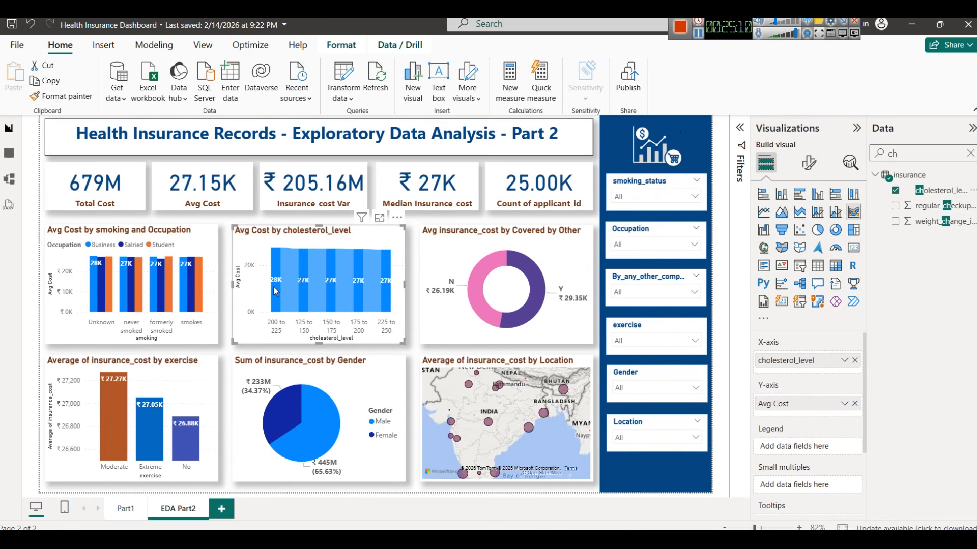
Examine the Avg Cost by cholesterol_level ribbon chart in focus mode and return to the report
mouse_move(277, 306)
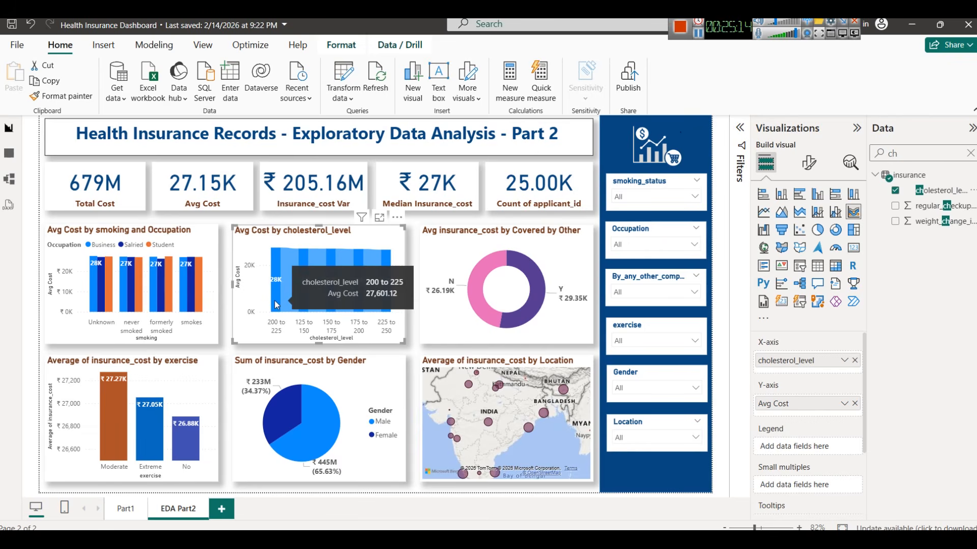
left_click(379, 218)
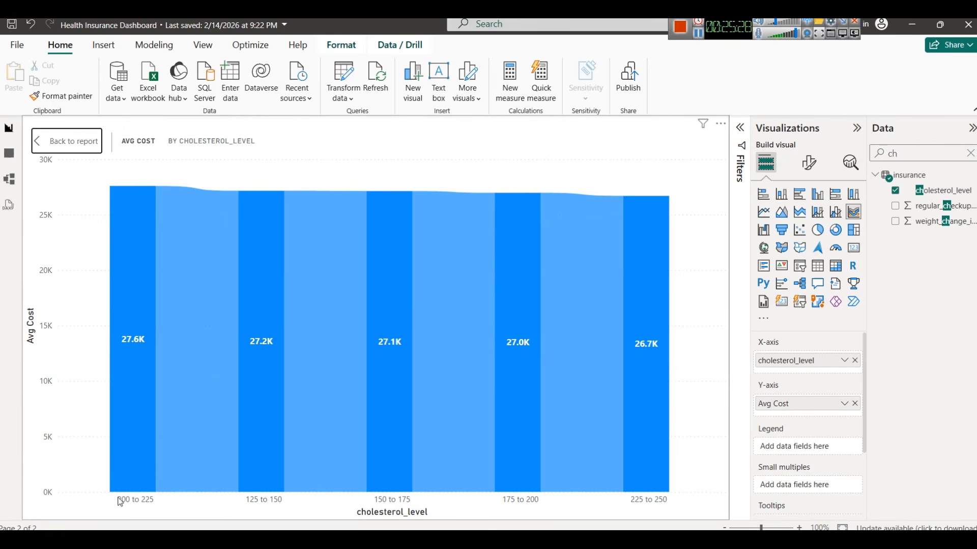
left_click(51, 145)
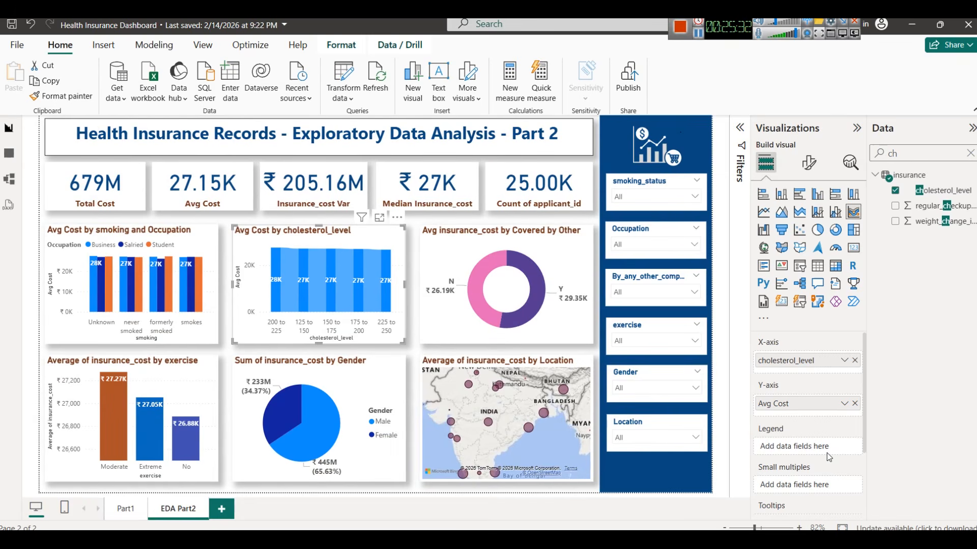
Find the exercise field with the search text ex and assign it to the ribbon chart's Legend
double_click(919, 155)
type("ex")
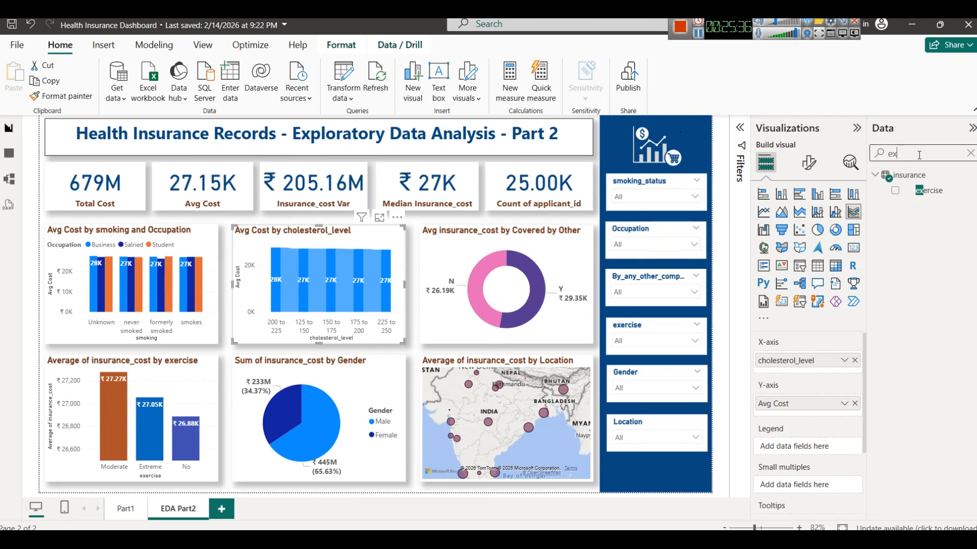
left_click_drag(931, 192, 799, 446)
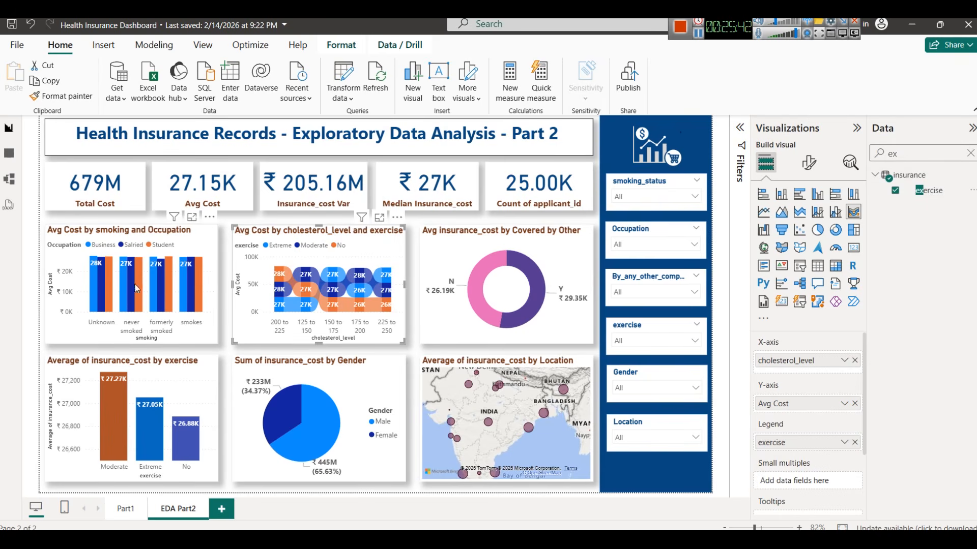
Convert the Avg Cost by smoking and Occupation chart to a stacked column chart with the average of insurance_cost on its Y-axis
mouse_move(157, 293)
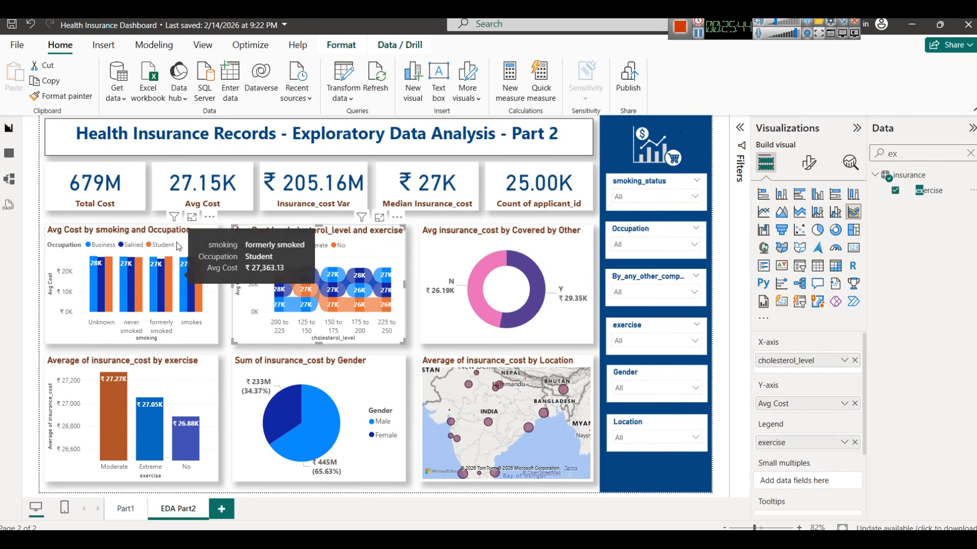
left_click(174, 295)
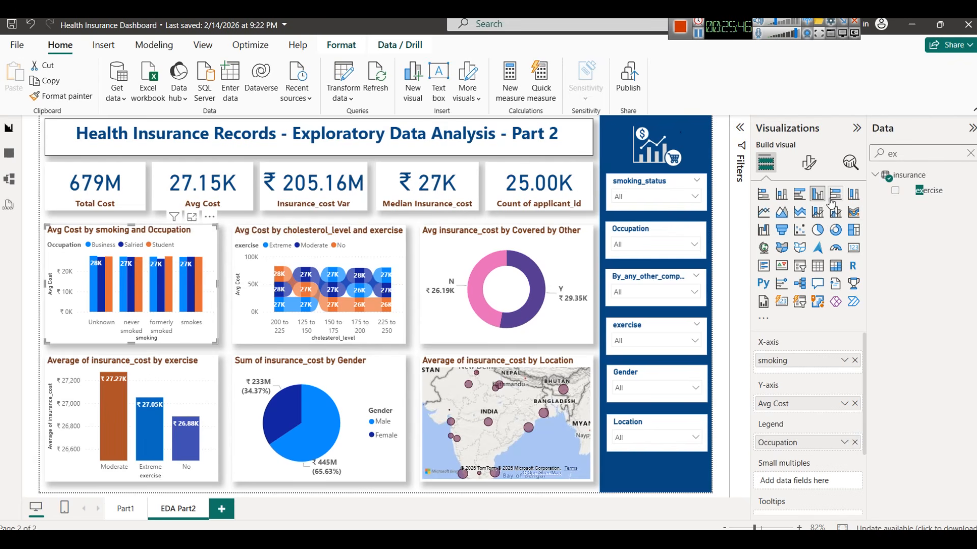
left_click(782, 195)
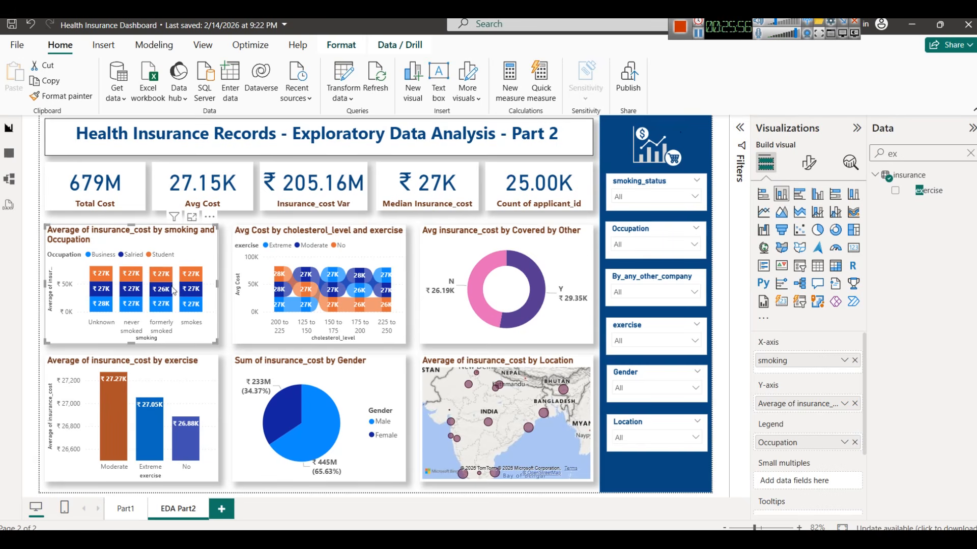
mouse_move(173, 286)
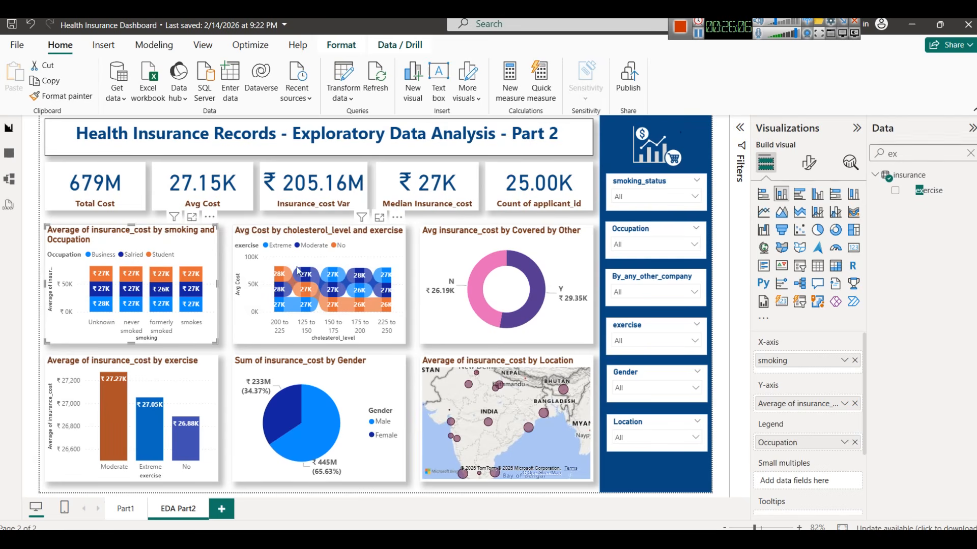
Examine the cholesterol_level and exercise ribbon chart in focus mode, highlighting the No category and its 200 to 225 segment, and return to the report
left_click(378, 219)
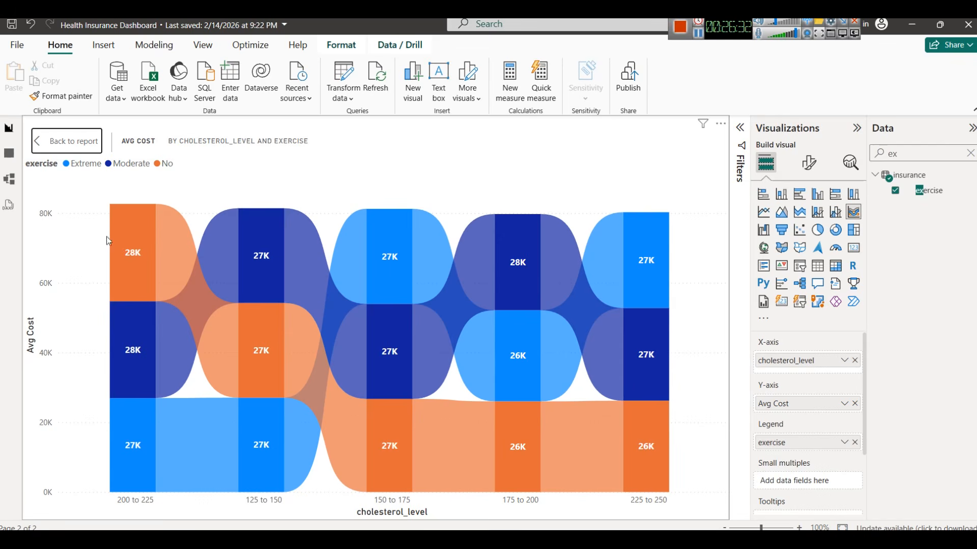
mouse_move(124, 258)
left_click(161, 168)
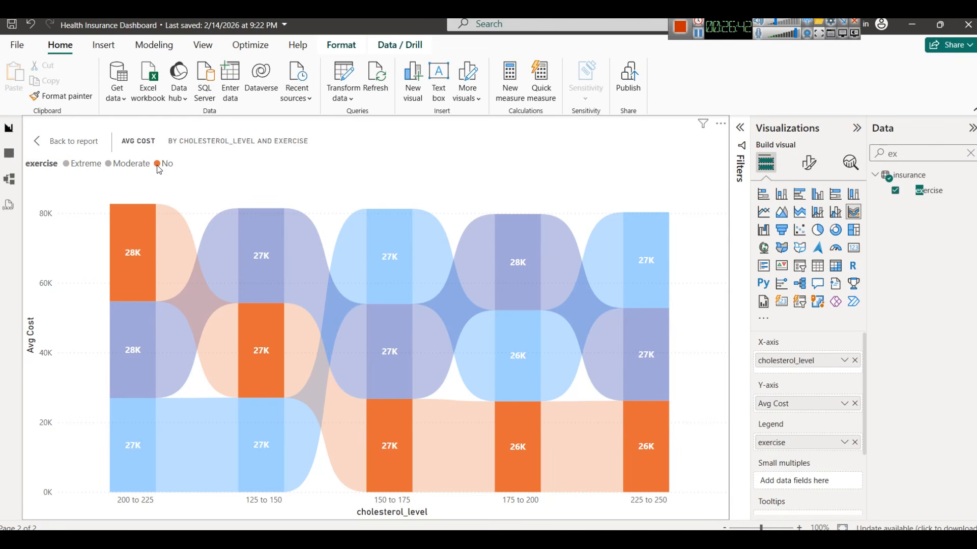
mouse_move(139, 255)
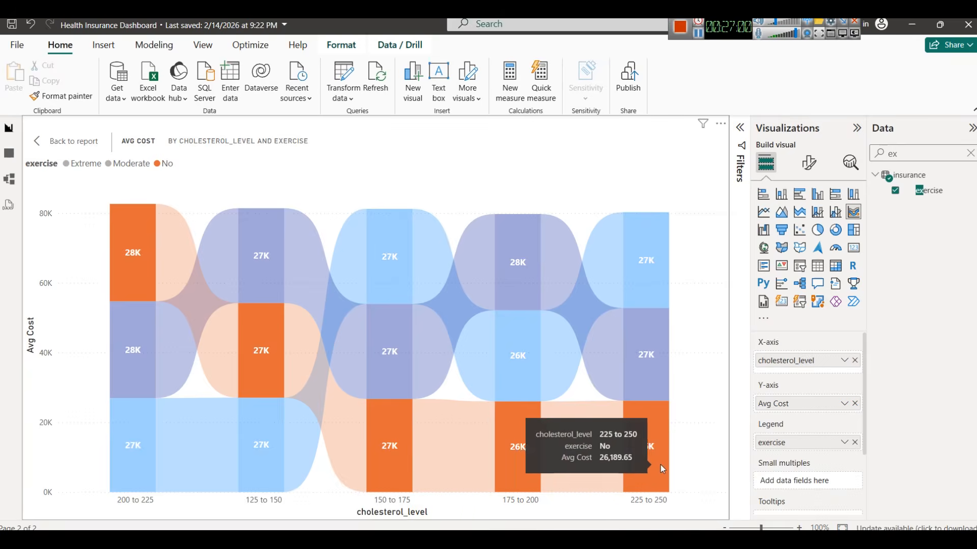
left_click(129, 238)
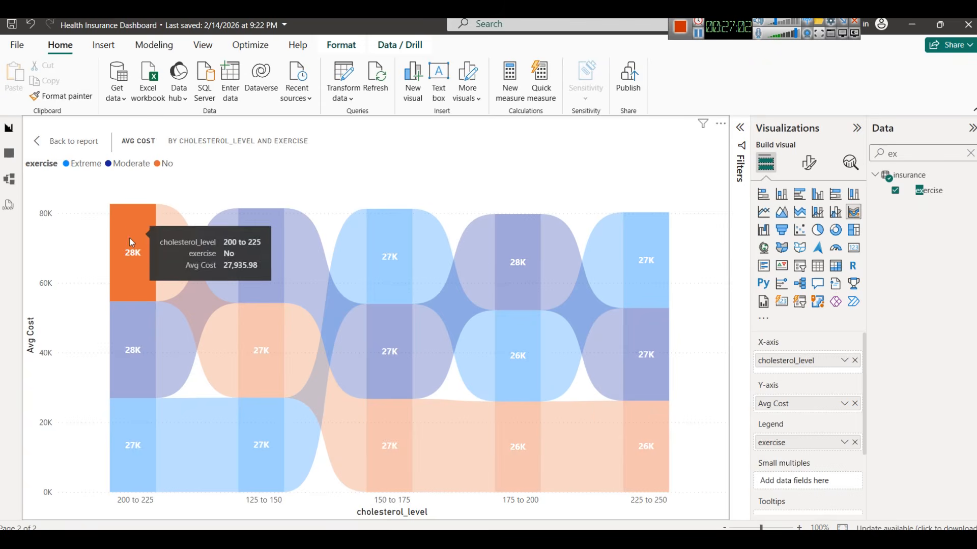
left_click(138, 234)
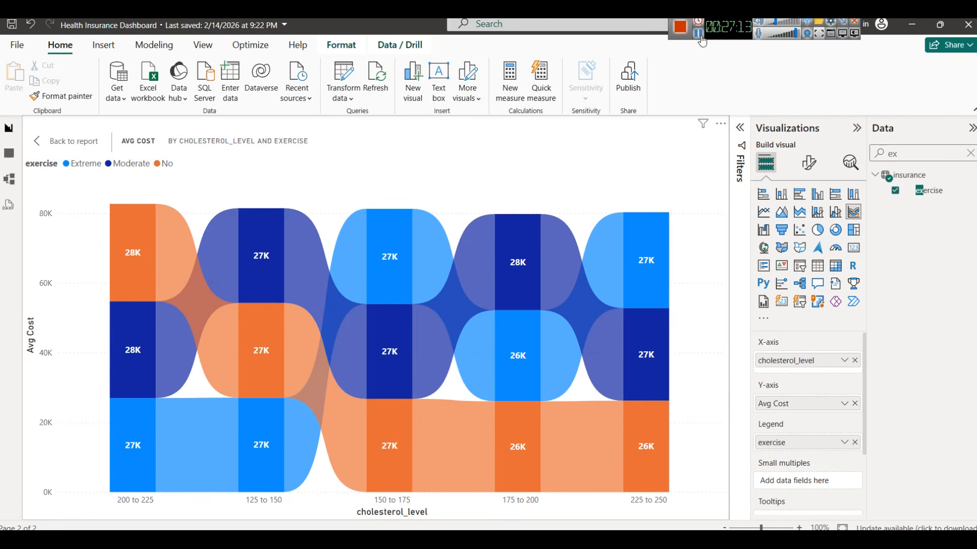
left_click(72, 141)
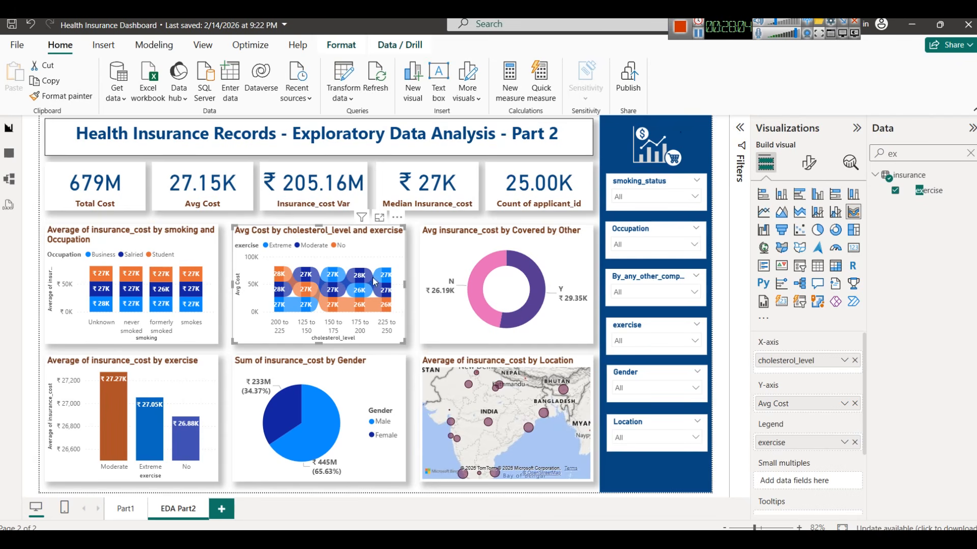
left_click(415, 260)
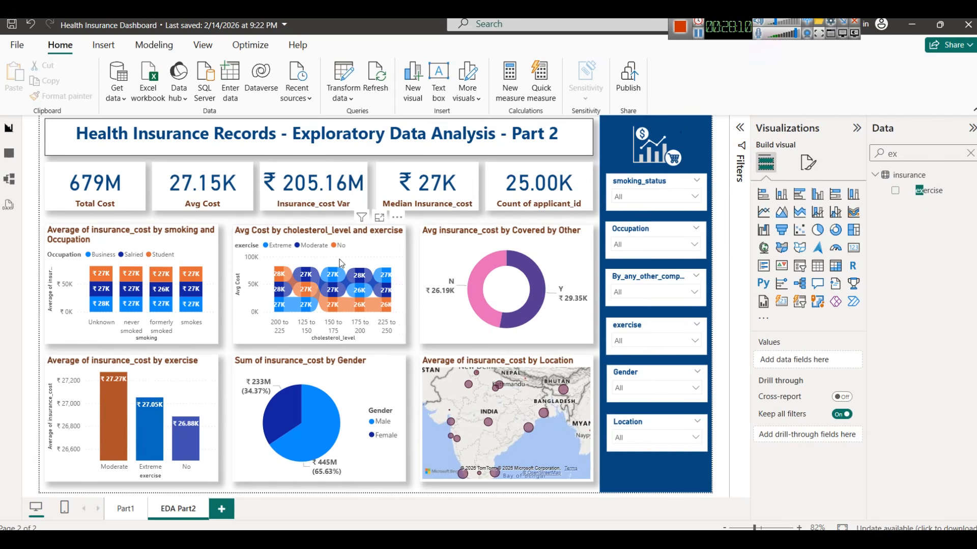
Clear the field search and replace Avg Cost with Total Cost on the Y-axis of the cholesterol_level and exercise ribbon chart
left_click(970, 154)
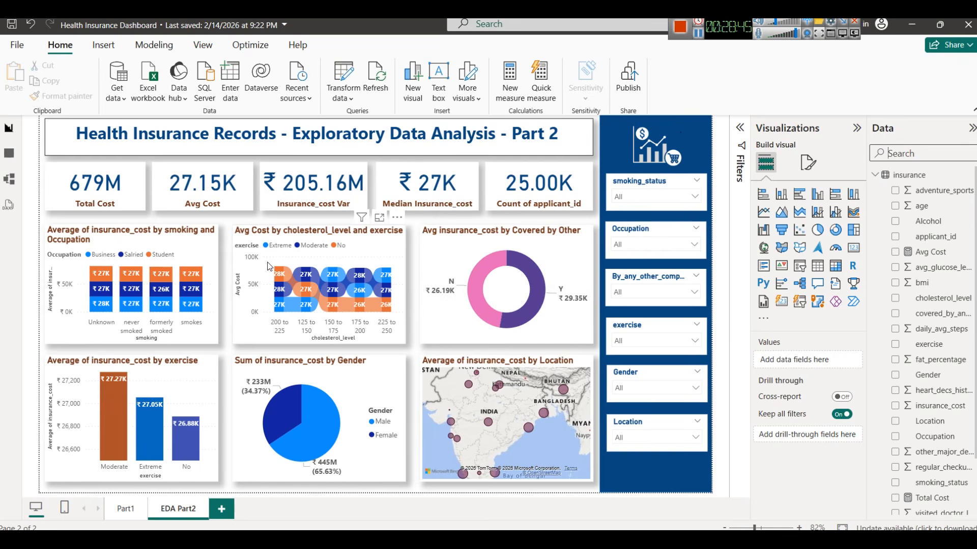
left_click(319, 259)
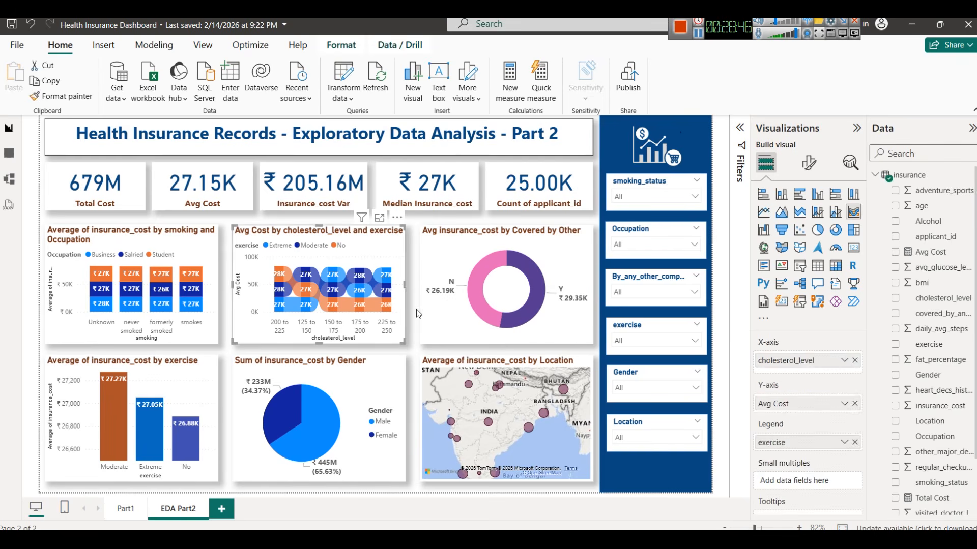
left_click(855, 404)
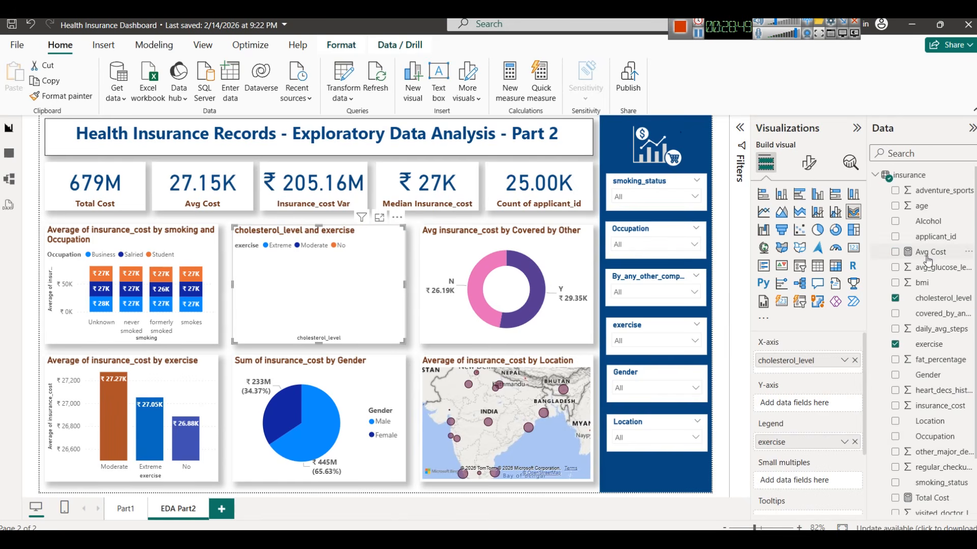
left_click_drag(938, 500, 804, 403)
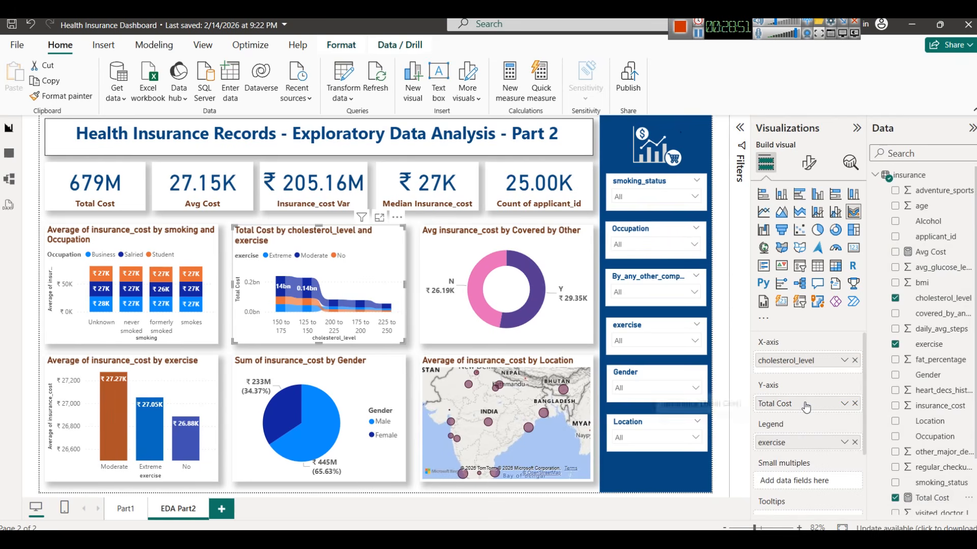
Examine the Total Cost ribbon chart in focus mode and, back in the report, undo its Y-axis field replacement
left_click(378, 219)
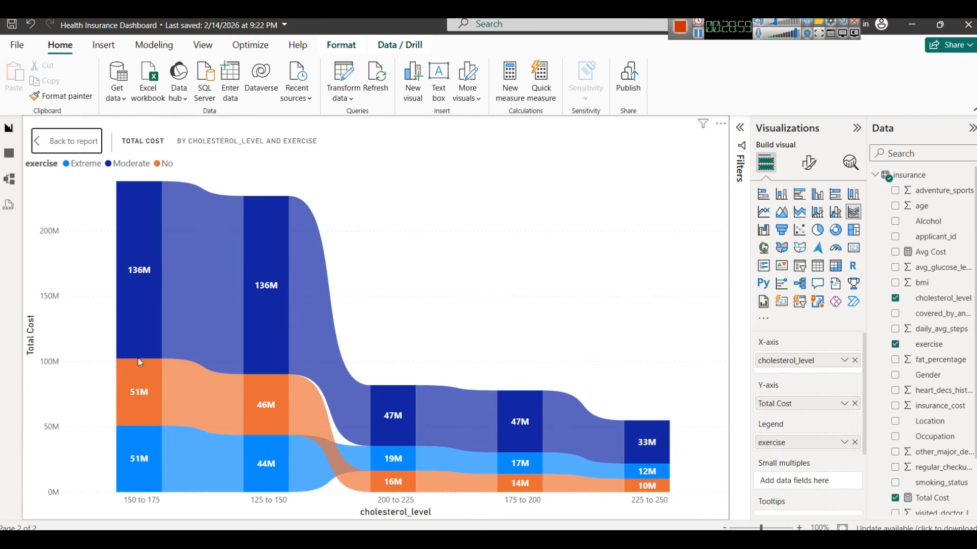
mouse_move(133, 222)
mouse_move(227, 243)
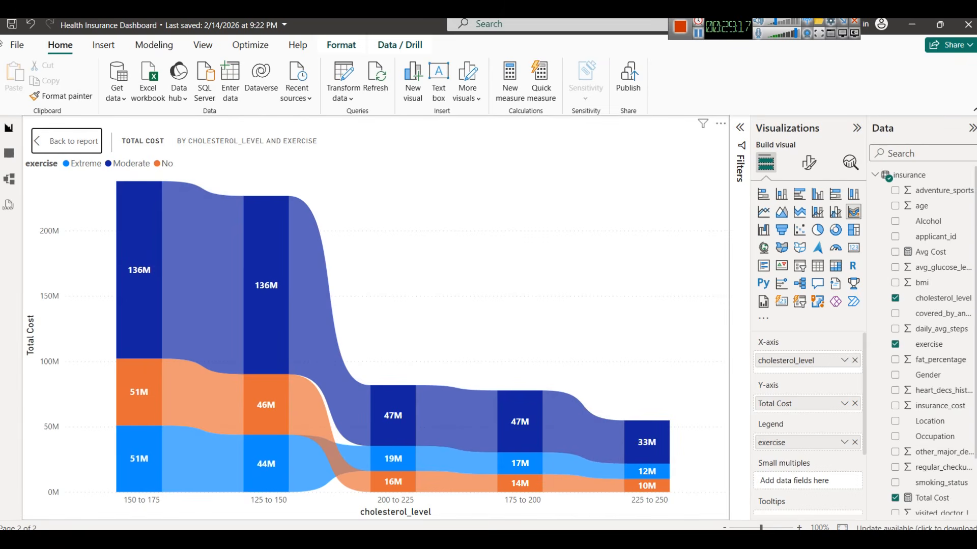
left_click(74, 142)
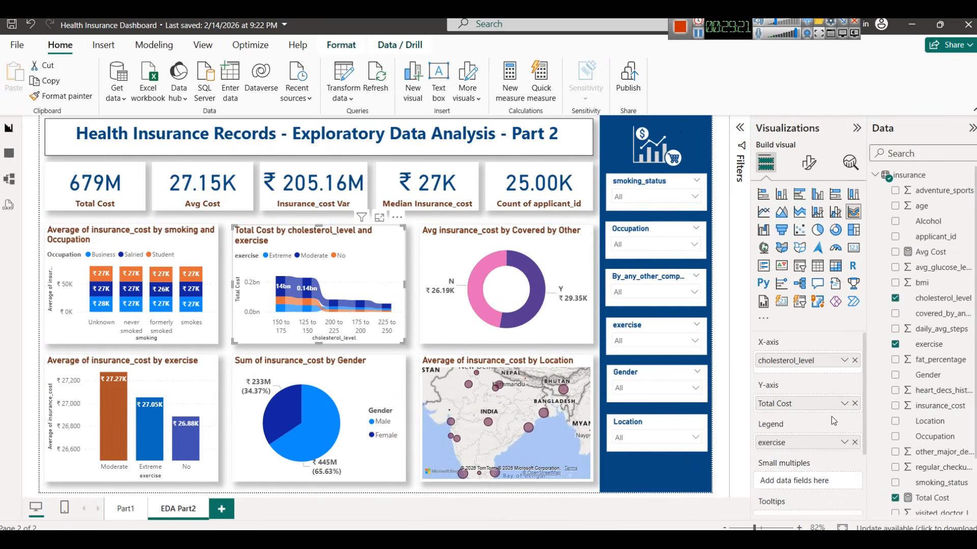
key("ctrl+z")
key("ctrl+z")
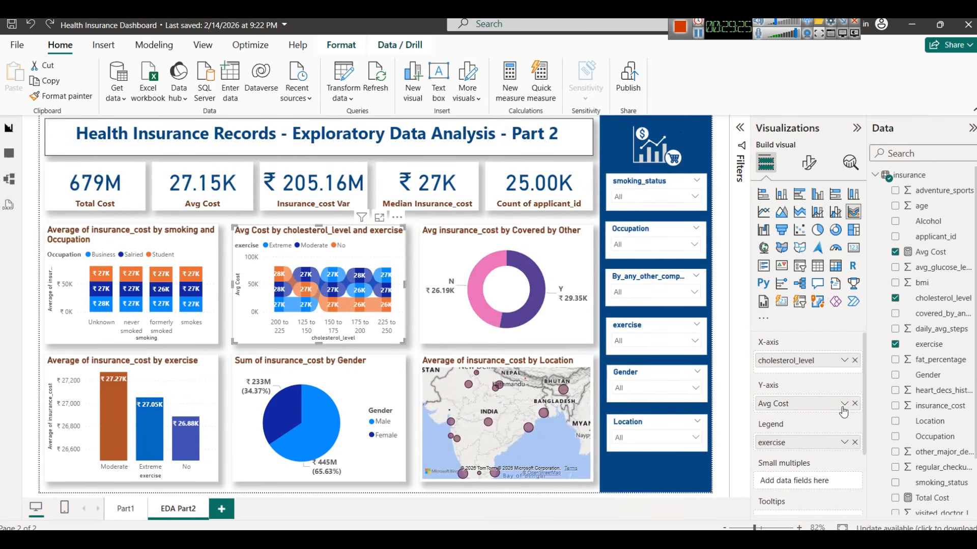
Replace cholesterol_level with Gender on the ribbon chart's X-axis and examine the chart in focus mode
left_click(854, 360)
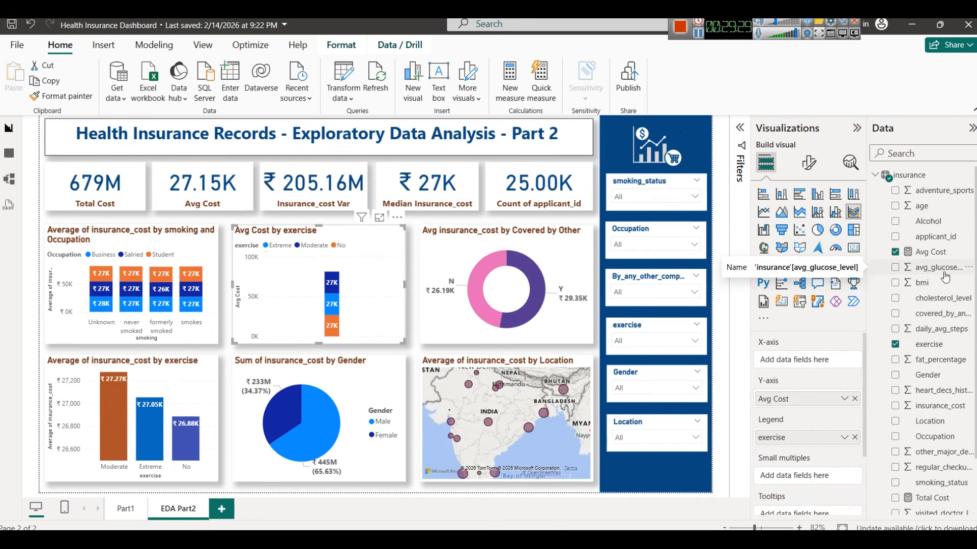
left_click_drag(930, 375, 804, 359)
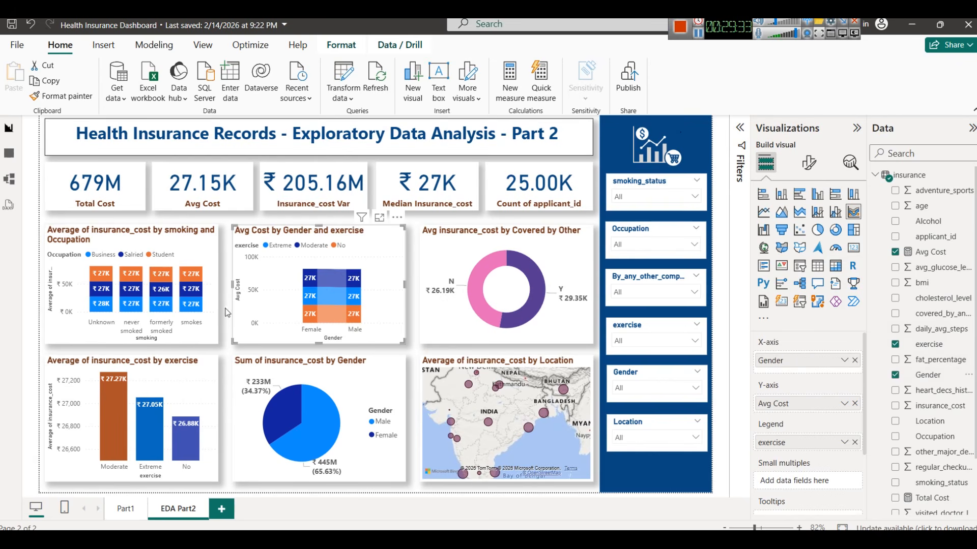
left_click(379, 218)
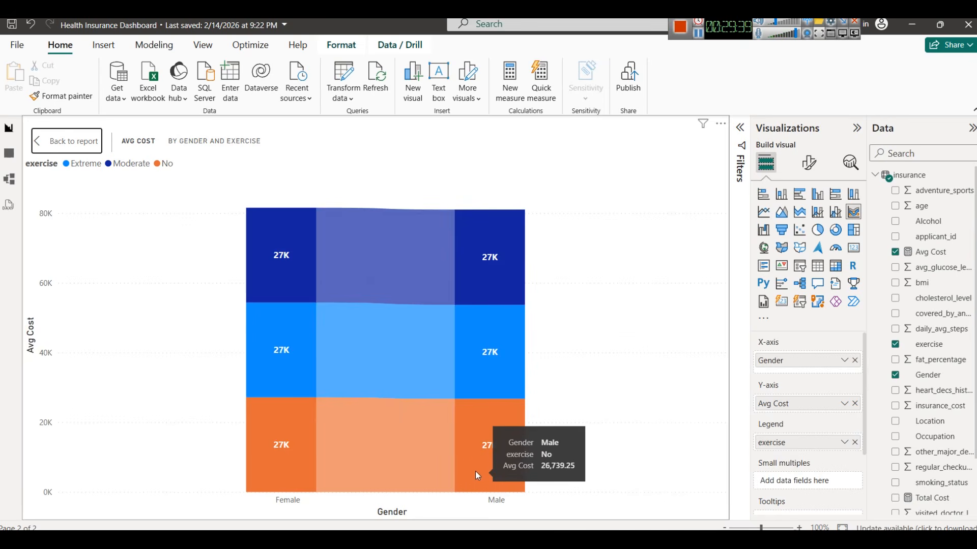
left_click(55, 139)
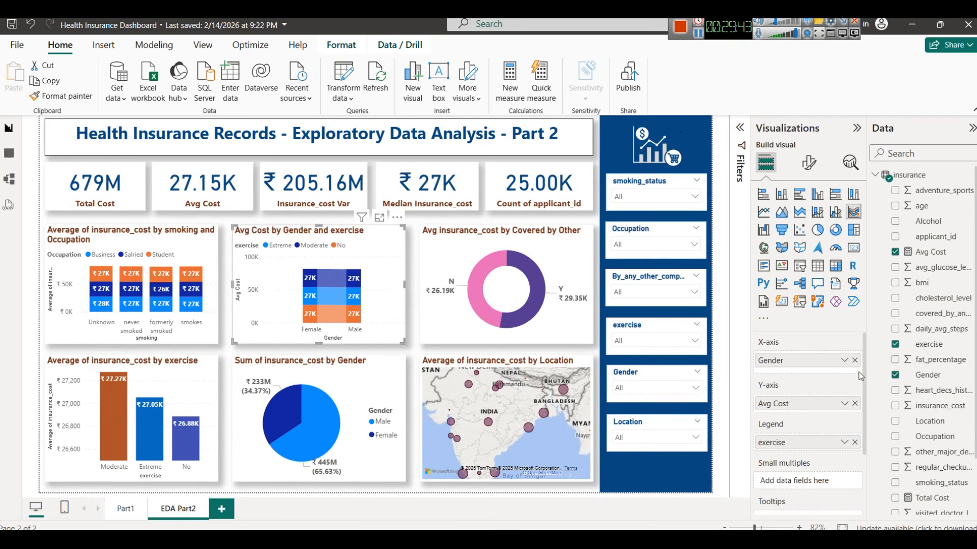
Undo the replacement of cholesterol_level with Gender on the ribbon chart's X-axis
key("ctrl+z")
key("ctrl+z")
key("ctrl+z")
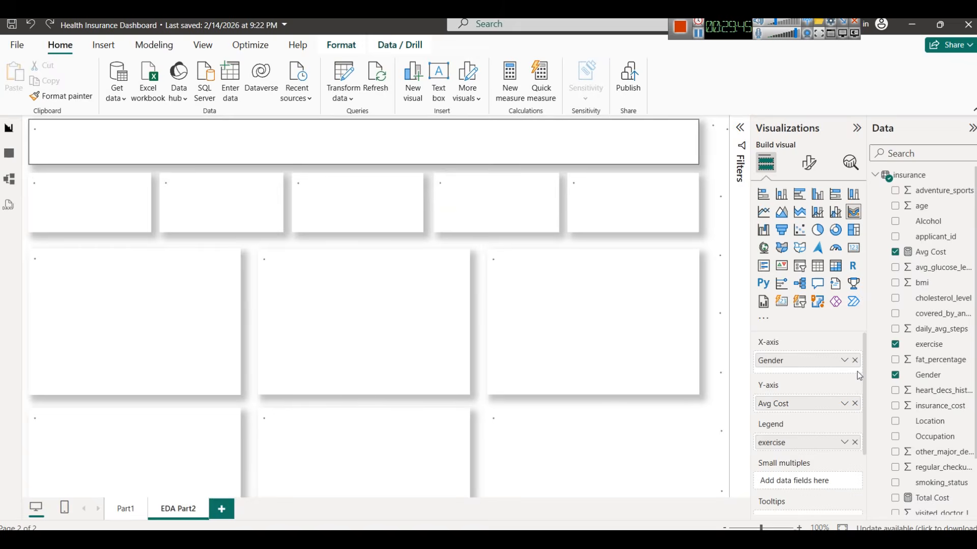
key("ctrl+z")
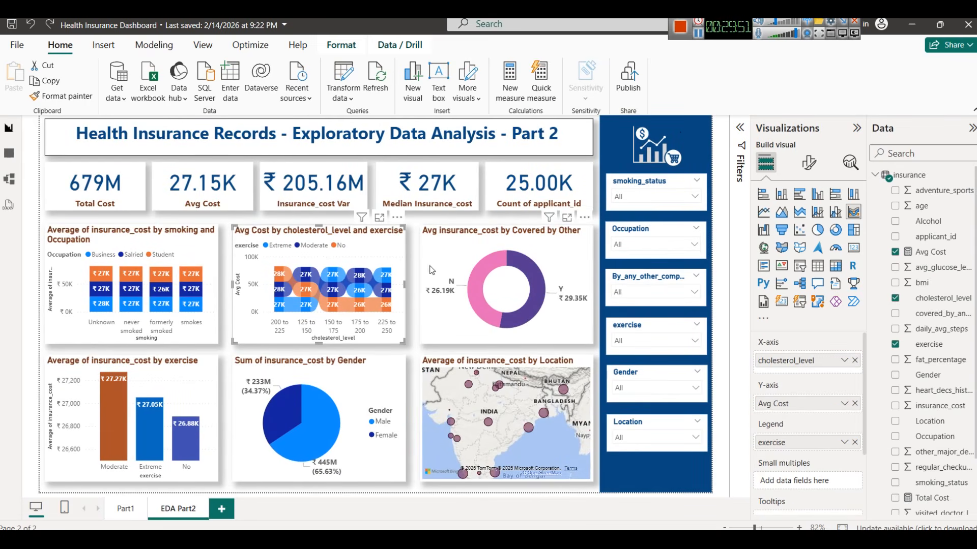
Review the field assignments of the smoking and Occupation chart and of the cholesterol_level ribbon chart
left_click(414, 265)
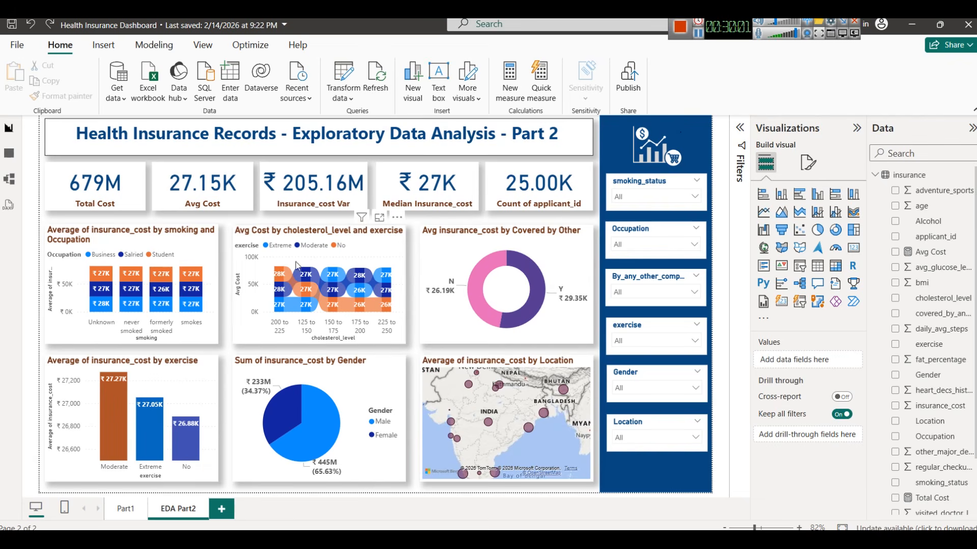
left_click(214, 262)
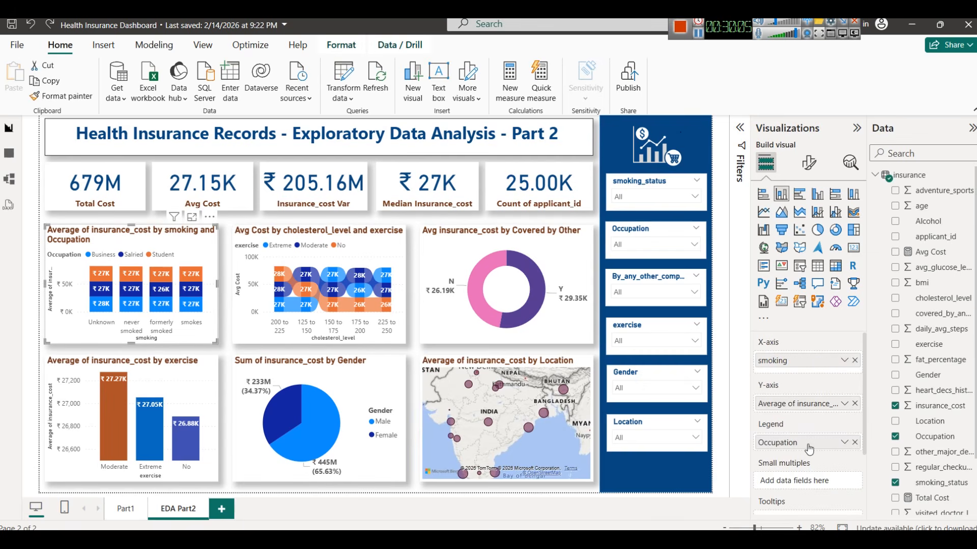
left_click(384, 262)
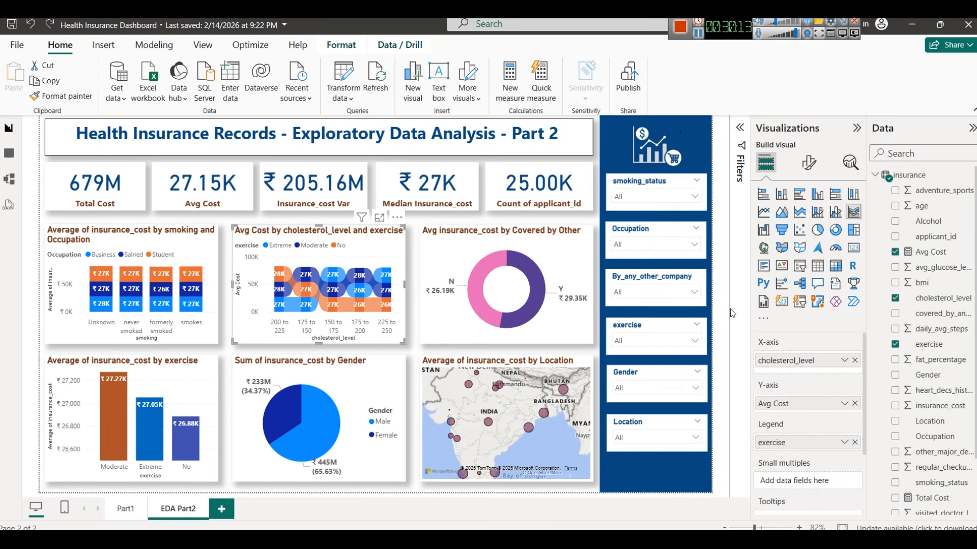
Display the insurance data table and add the line "Agewise - Insurance Cost" below Calculated Table in the Notepad notes
left_click(7, 158)
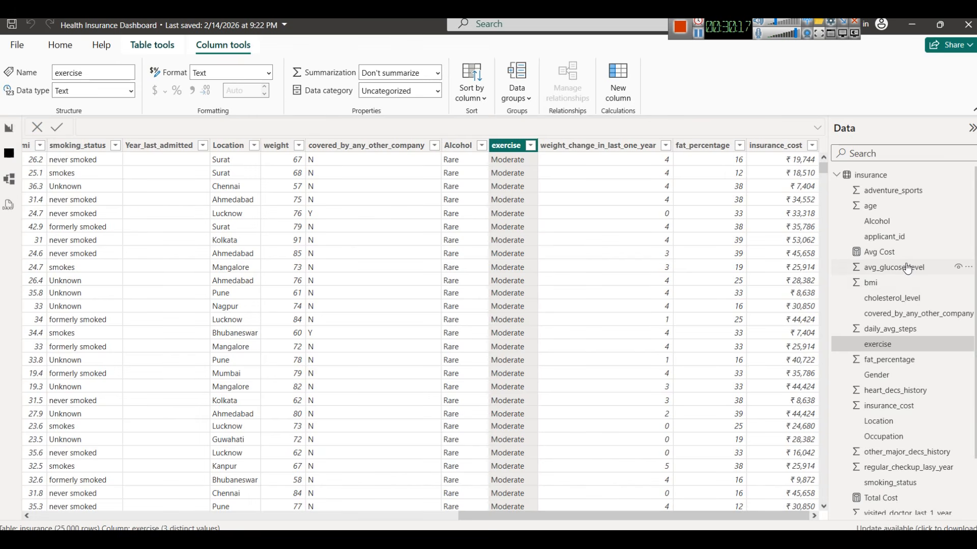
mouse_move(411, 514)
left_click(437, 474)
scroll(412, 366, "up", 1)
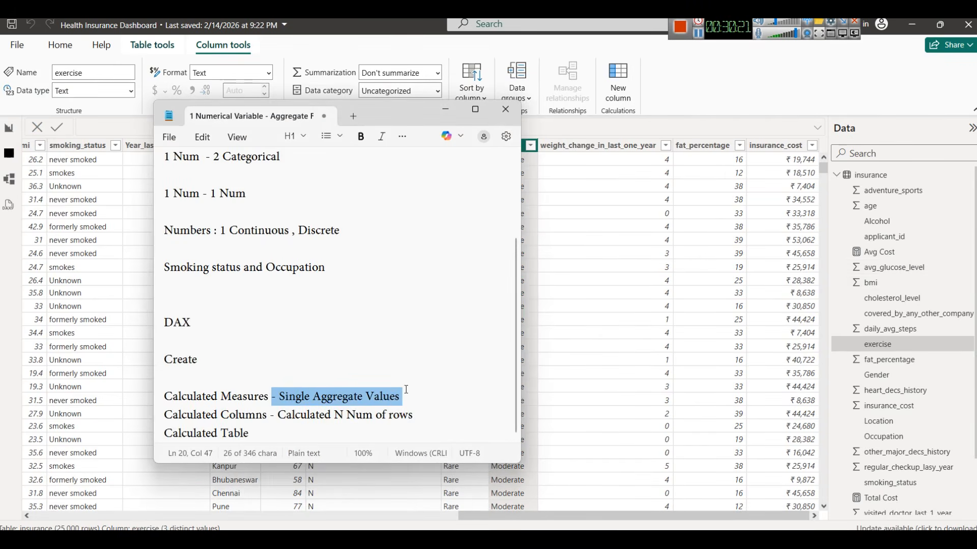
left_click(339, 433)
key("Return")
key("Return")
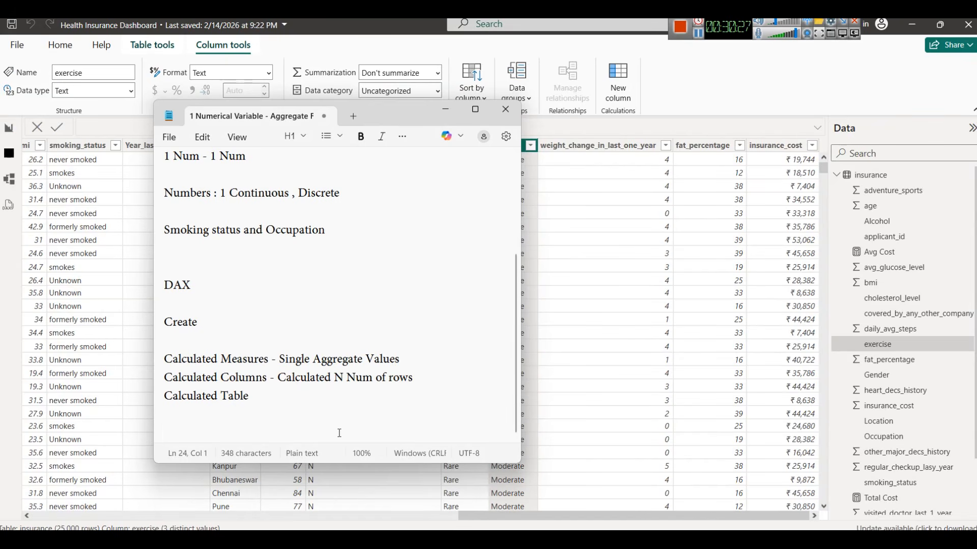
type("Agewise - Insurance")
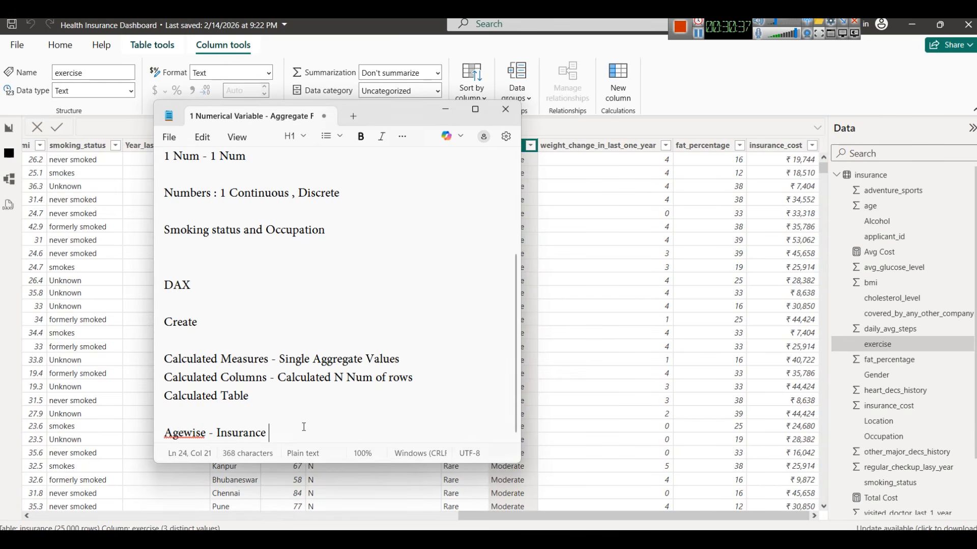
type("Cost")
key("Return")
key("Return")
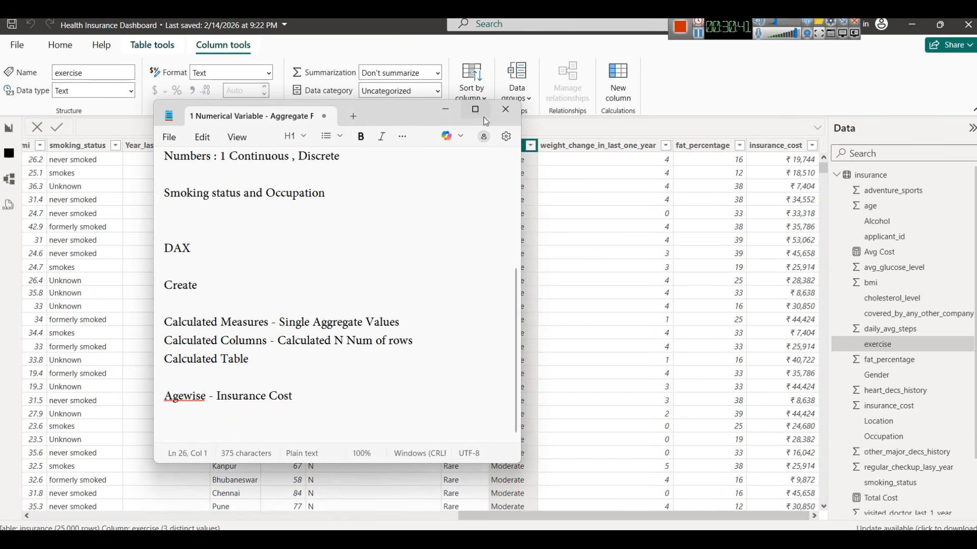
left_click(445, 110)
Examine the list of distinct values in the age column and close it without filtering
left_click(869, 207)
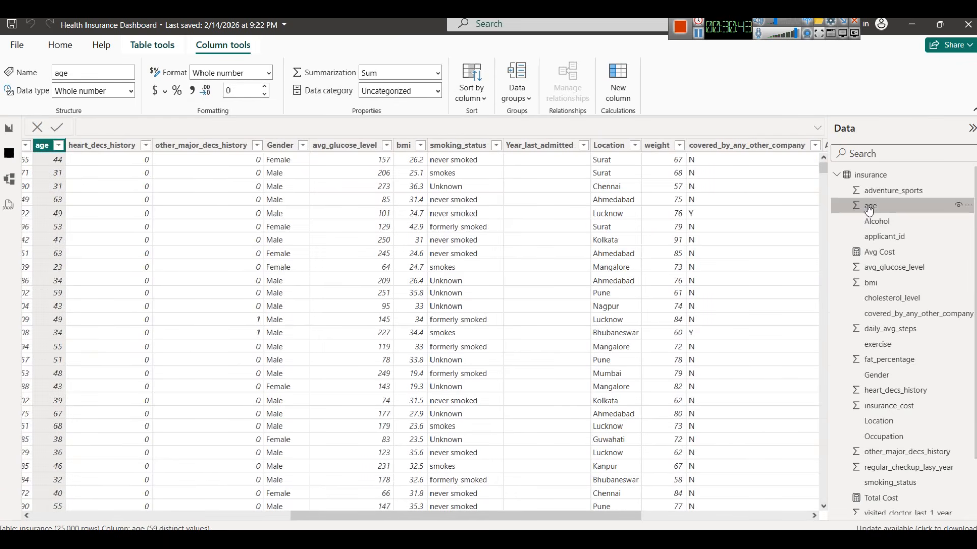
left_click(58, 146)
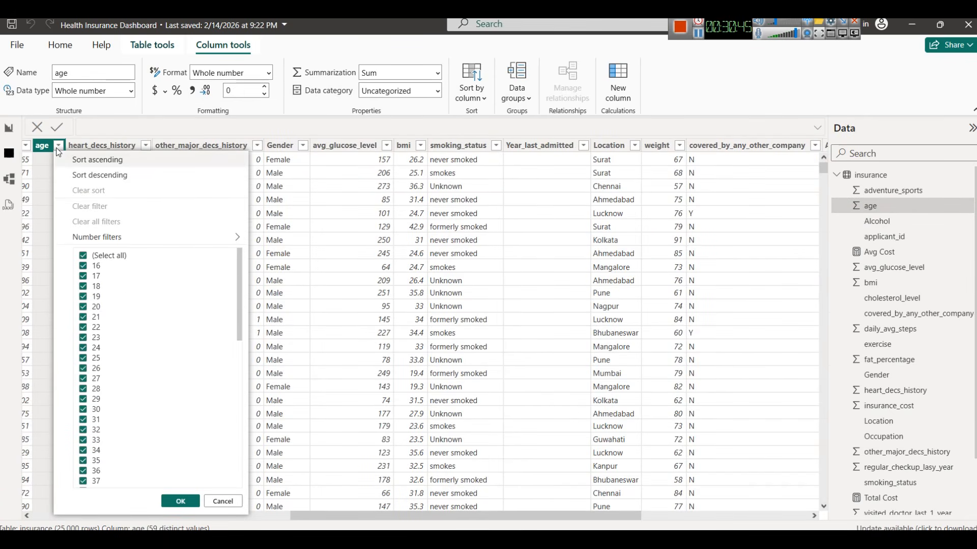
scroll(185, 305, "down", 10)
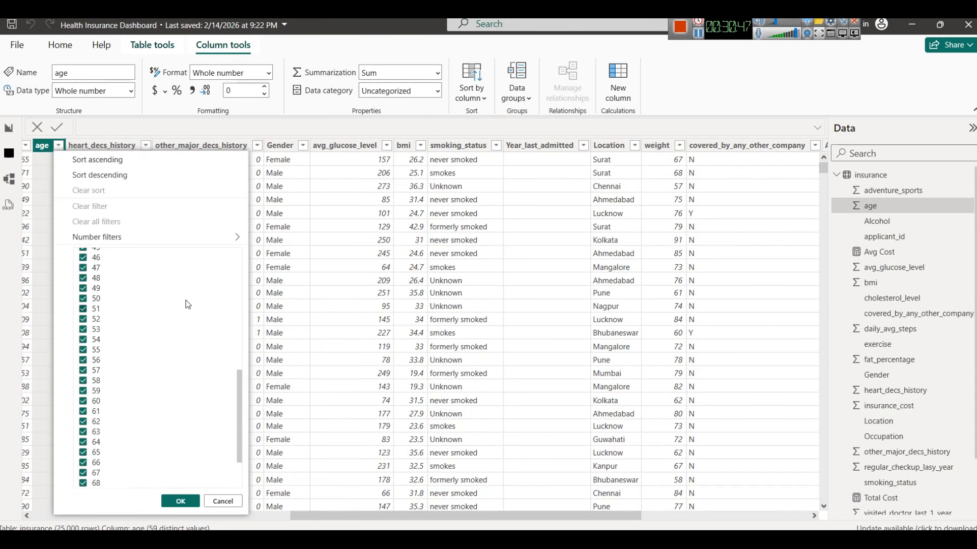
scroll(184, 311, "up", 10)
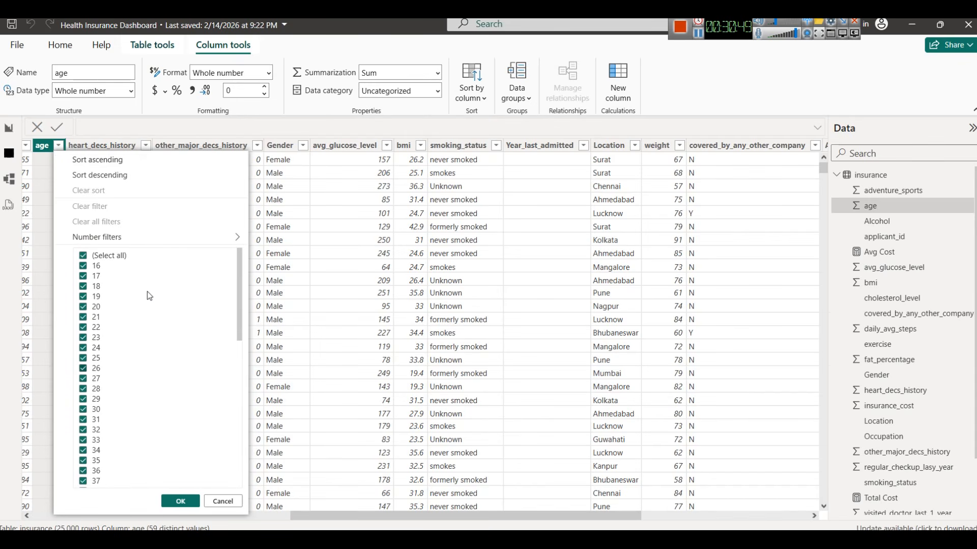
left_click(228, 501)
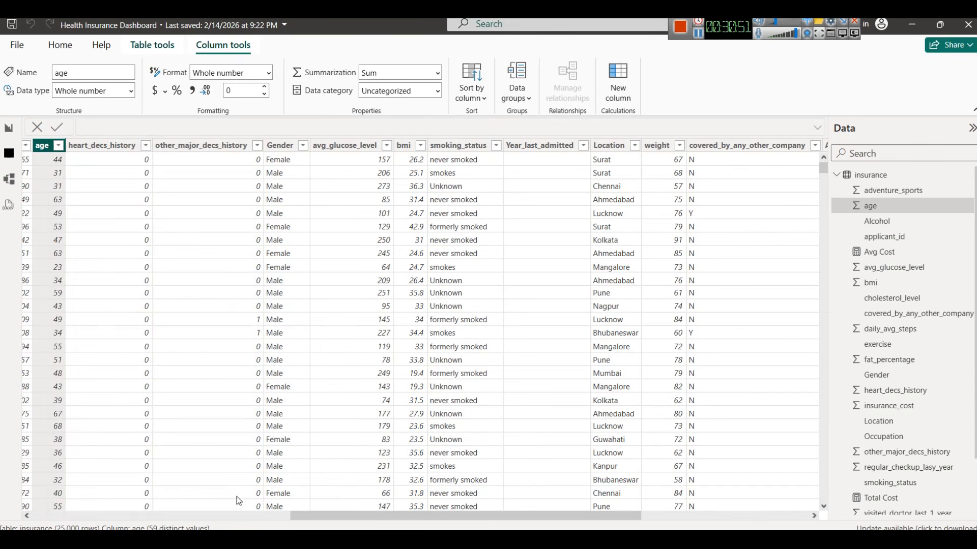
Examine the list of distinct values in the insurance_cost column and close it without filtering
scroll(908, 404, "down", 3)
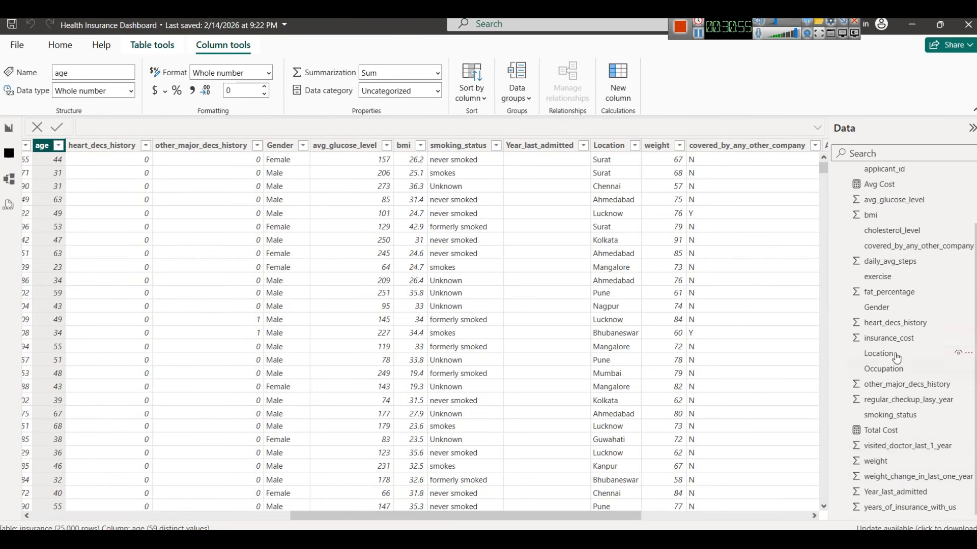
left_click(894, 338)
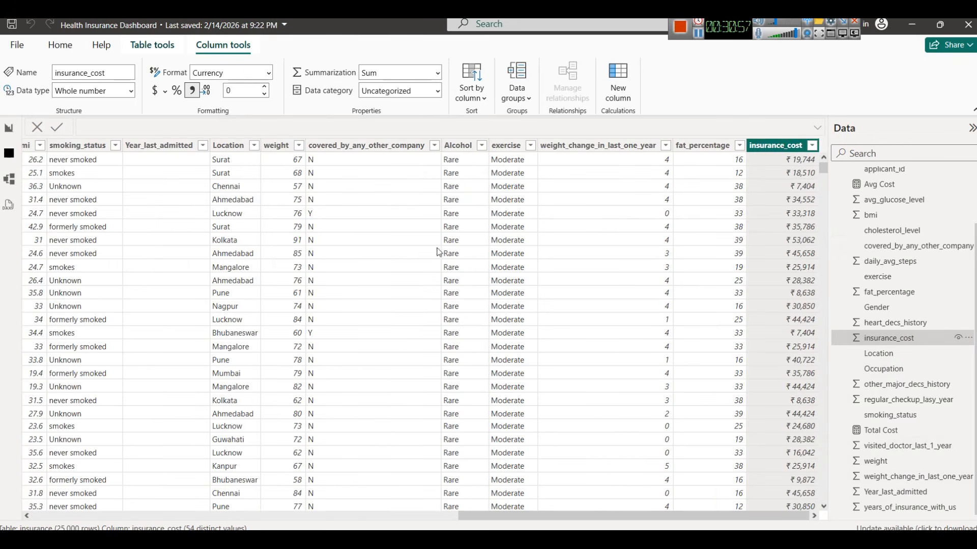
left_click(813, 147)
scroll(838, 279, "down", 5)
scroll(836, 280, "down", 2)
scroll(843, 349, "up", 8)
left_click(949, 501)
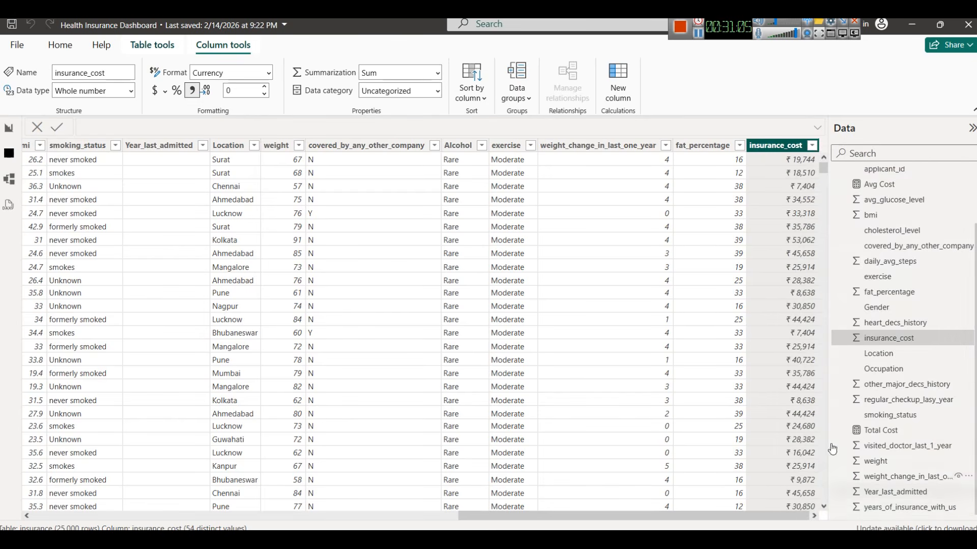
Switch back to the Notepad notes and review the lines on combining numerical and categorical variables
left_click(386, 539)
left_click(429, 499)
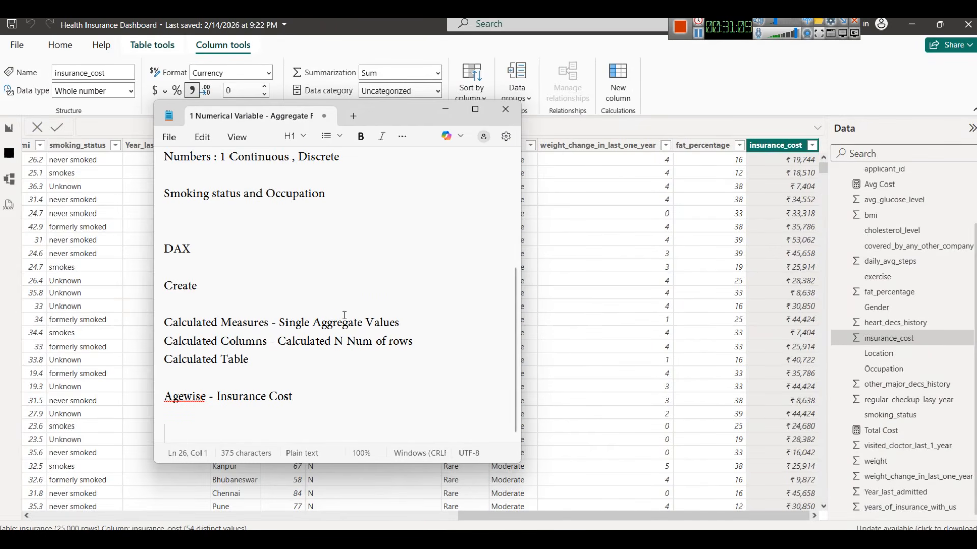
scroll(345, 316, "up", 3)
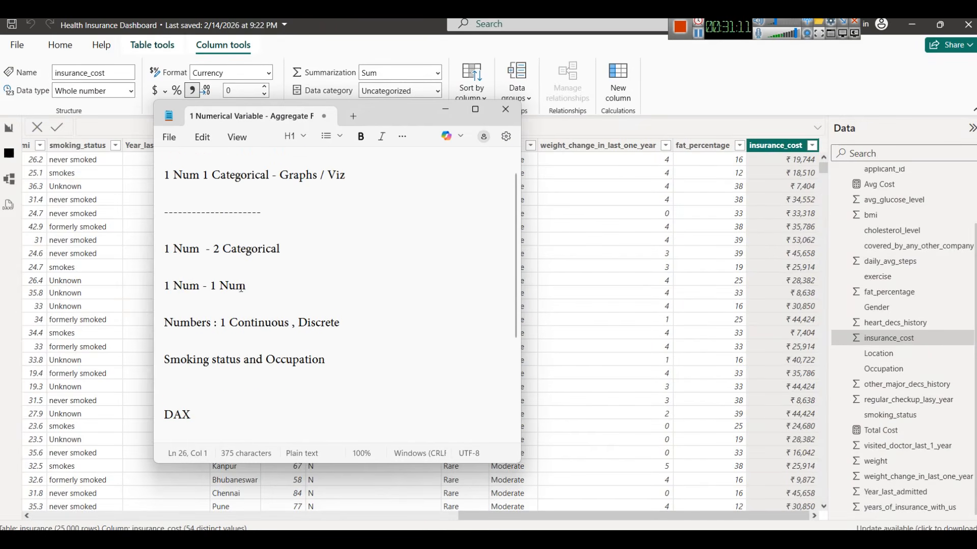
Rewrite the note line below "1 Num - 2 Categorical" as "1 Num vs 2nd Num"
left_click(208, 286)
type("s")
key("shift+Right")
type("2md")
key("BackSpace")
key("BackSpace")
key("BackSpace")
type("2nd")
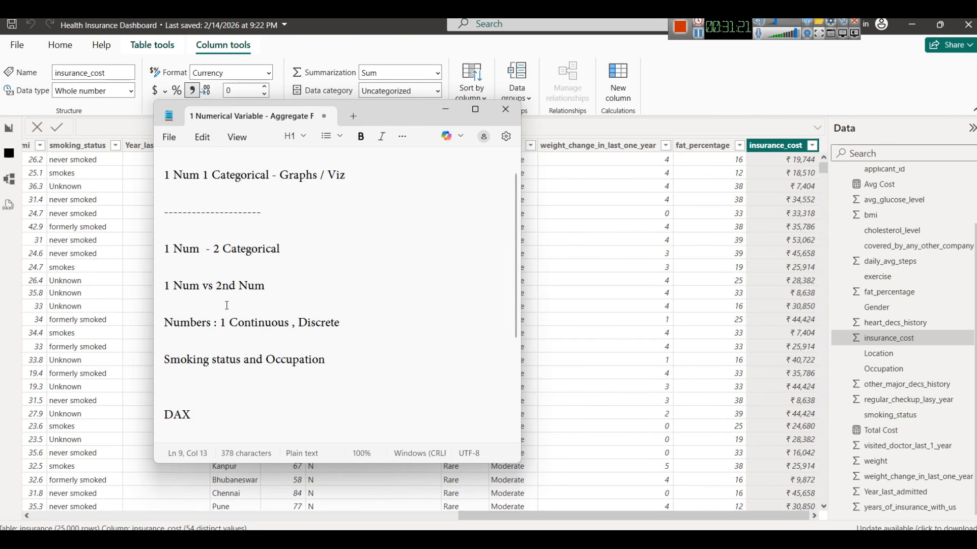
In the Power BI report, convert the Covered by Other donut chart to a stacked column chart and remove both of its fields
left_click(9, 128)
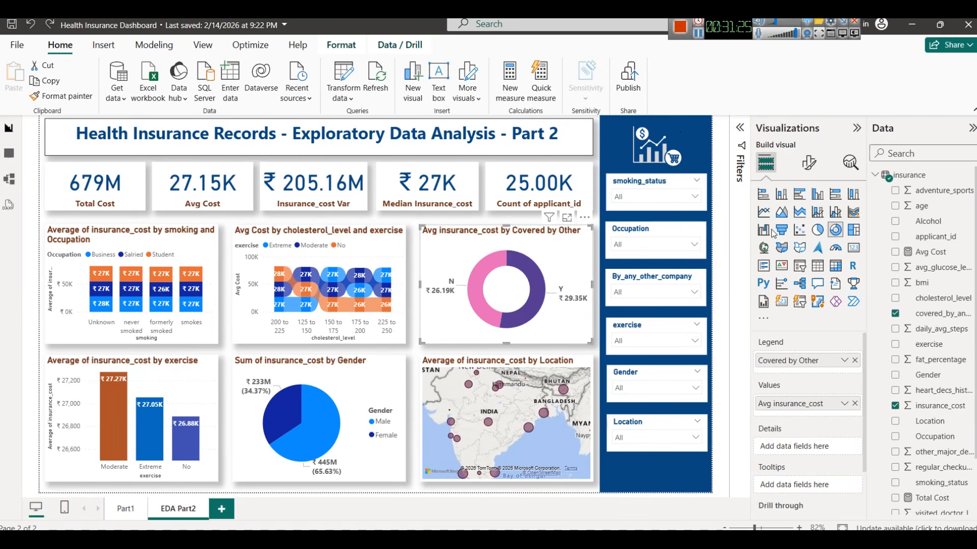
left_click(781, 193)
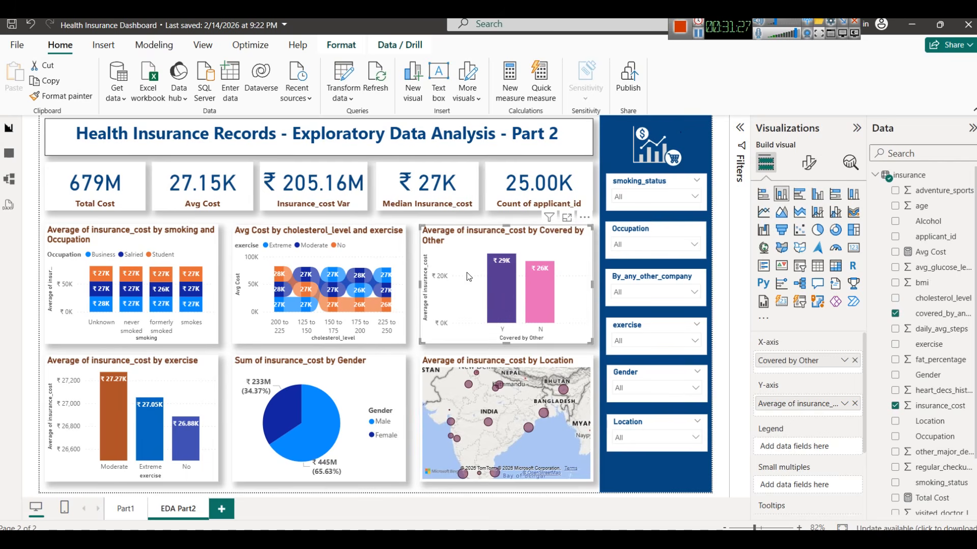
left_click(854, 360)
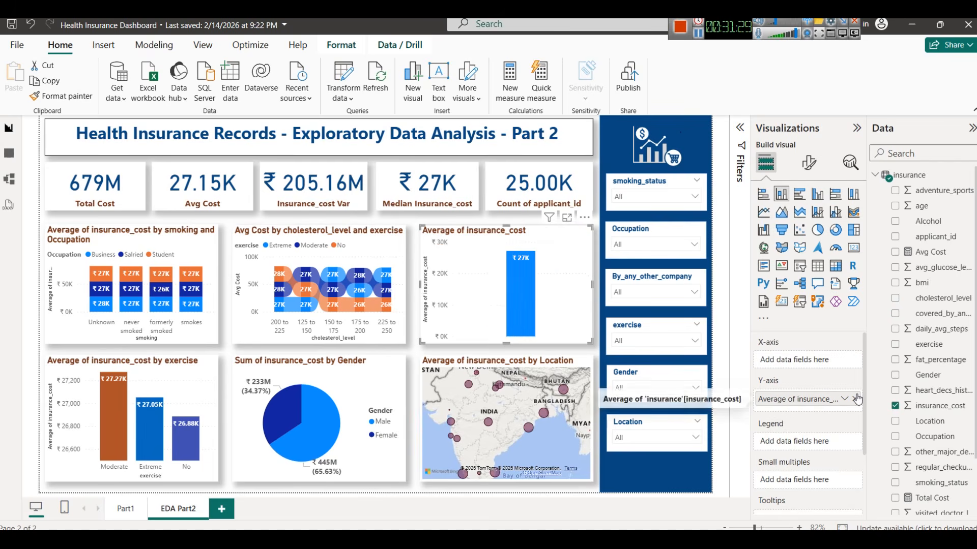
left_click(858, 398)
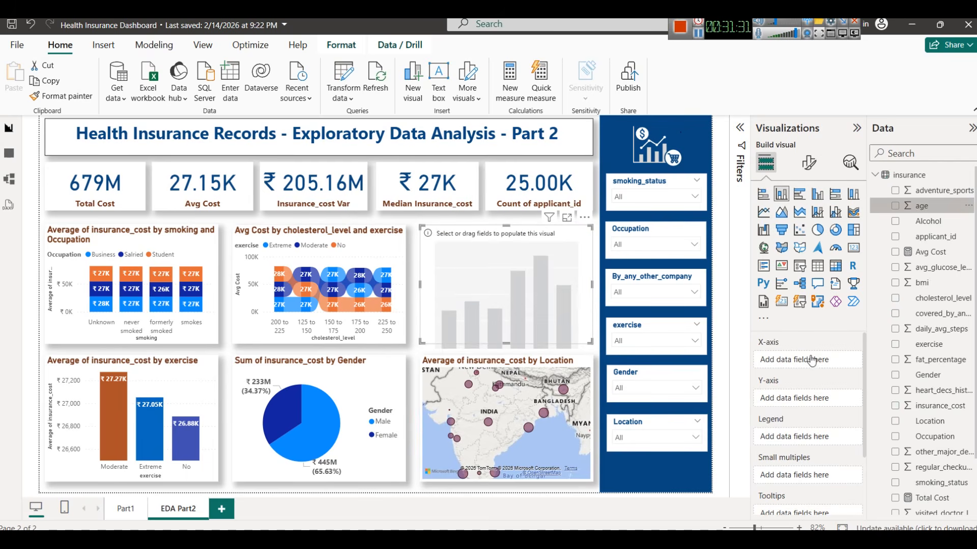
Fill the emptied column chart with age on the X-axis and insurance_cost on the Y-axis
left_click_drag(811, 360, 809, 361)
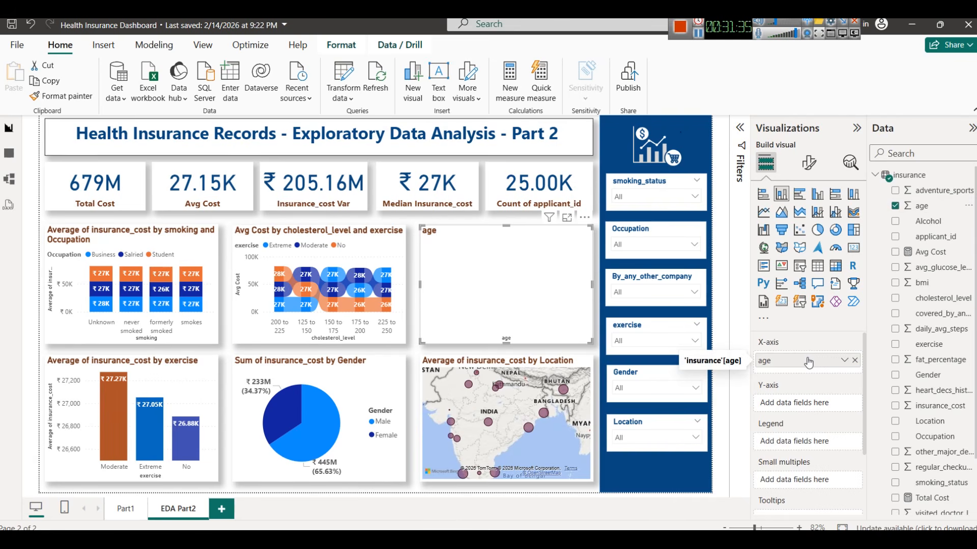
scroll(945, 425, "down", 3)
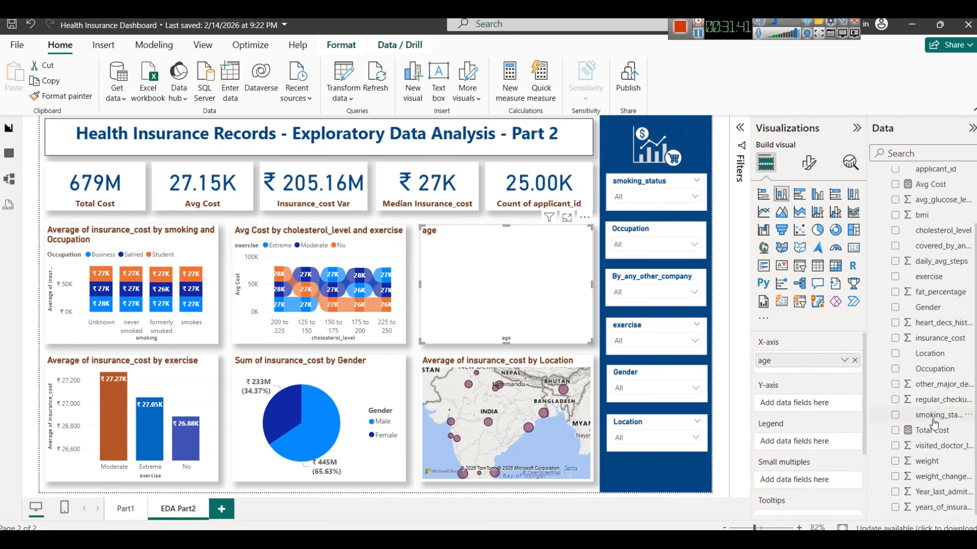
left_click_drag(928, 339, 813, 406)
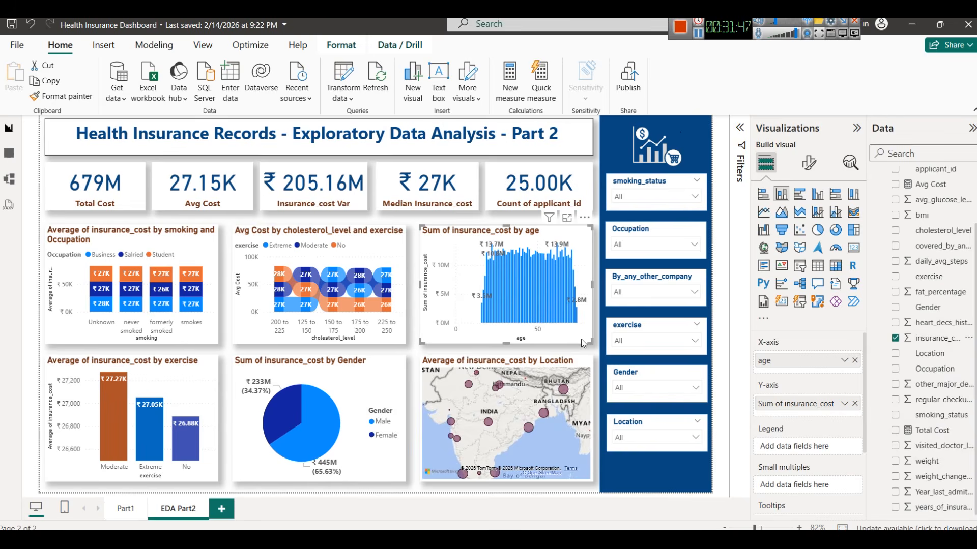
Enlarge the age chart in focus mode and replace the Y-axis field with the Avg Cost measure
left_click(566, 218)
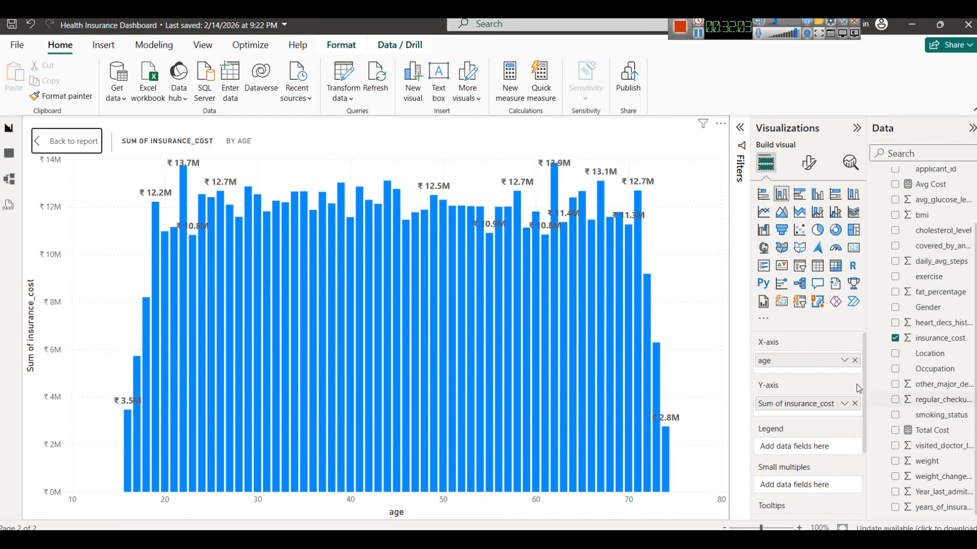
left_click(855, 403)
scroll(923, 282, "up", 3)
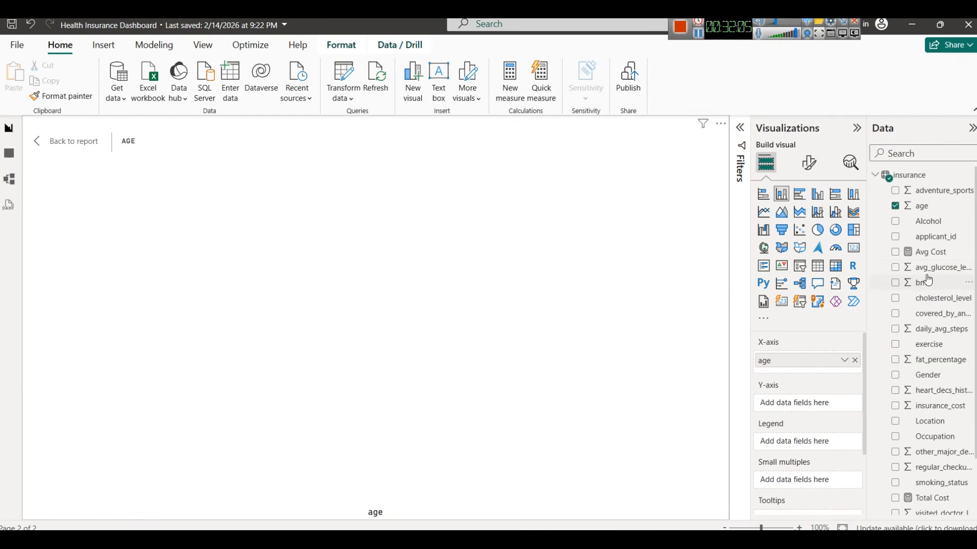
left_click_drag(929, 256, 811, 402)
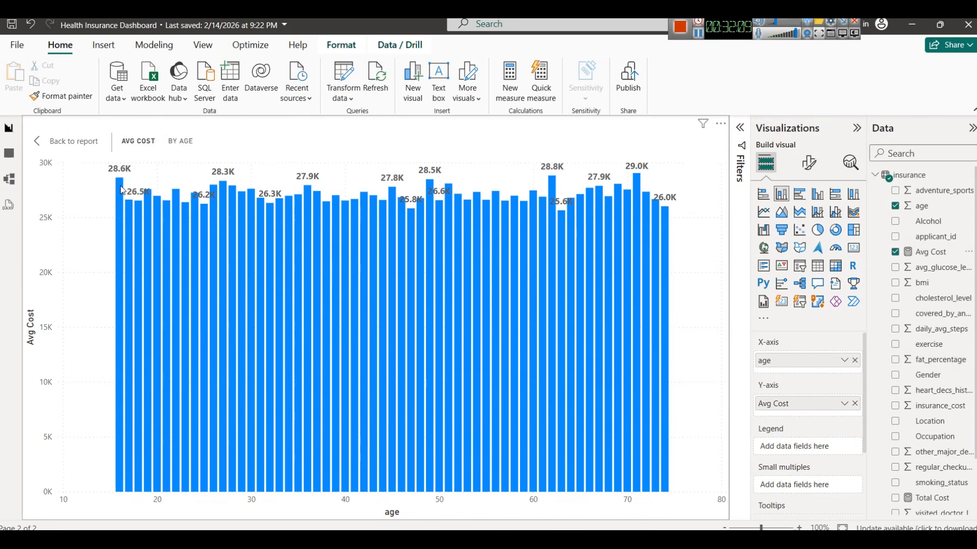
mouse_move(123, 191)
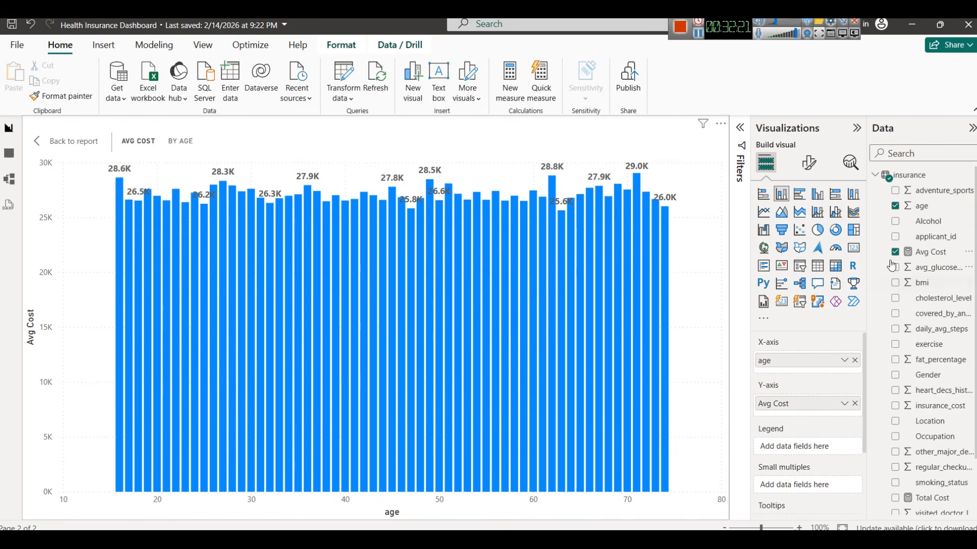
Try the Categorical type for the chart's age X-axis and undo the change
left_click(810, 163)
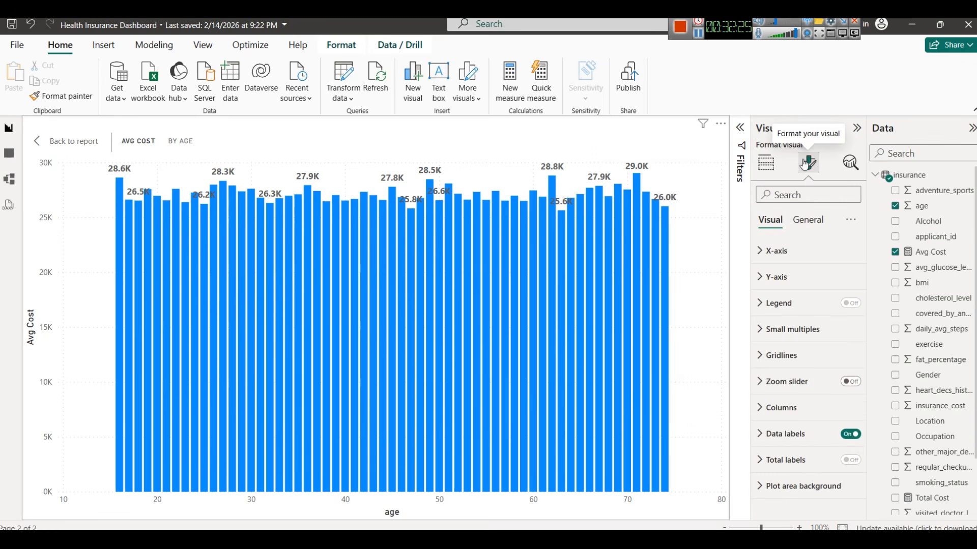
left_click(784, 252)
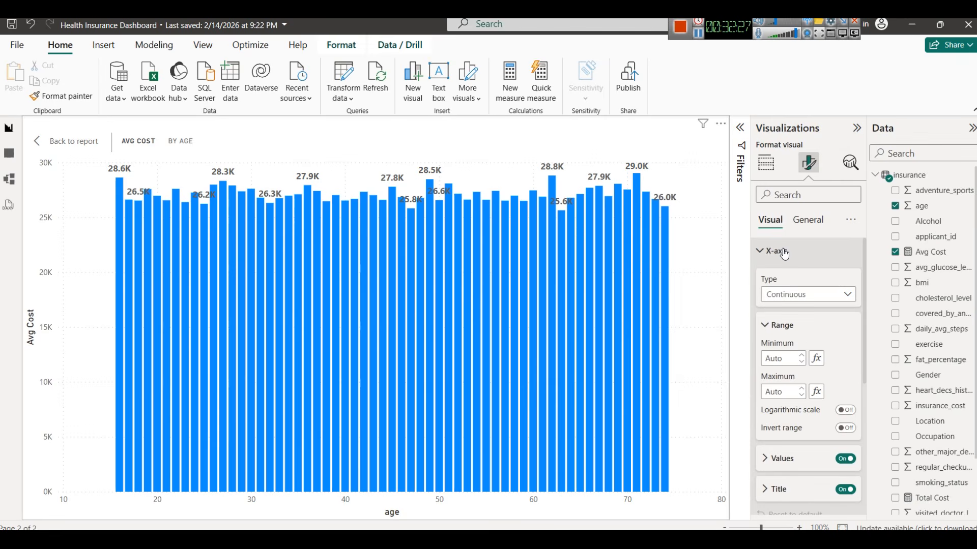
left_click(786, 297)
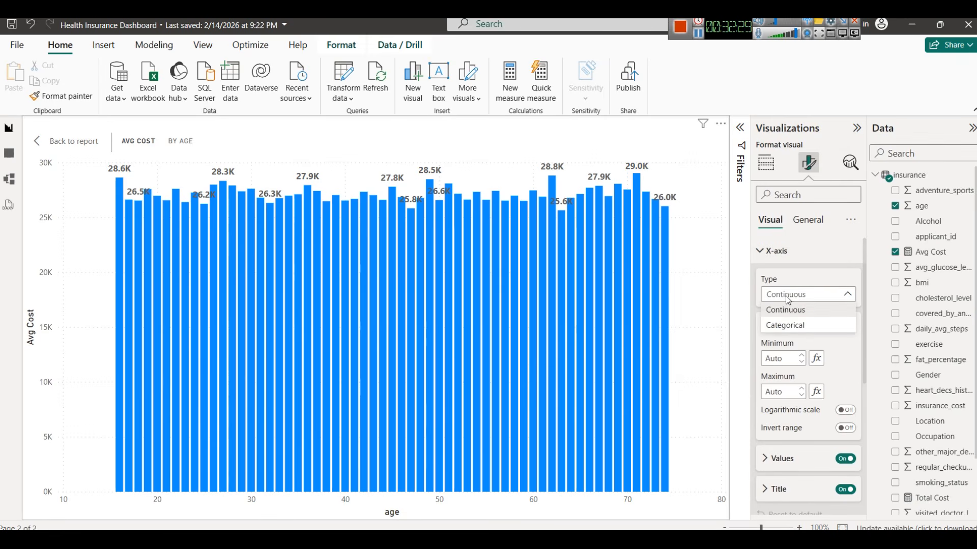
left_click(786, 325)
left_click(787, 328)
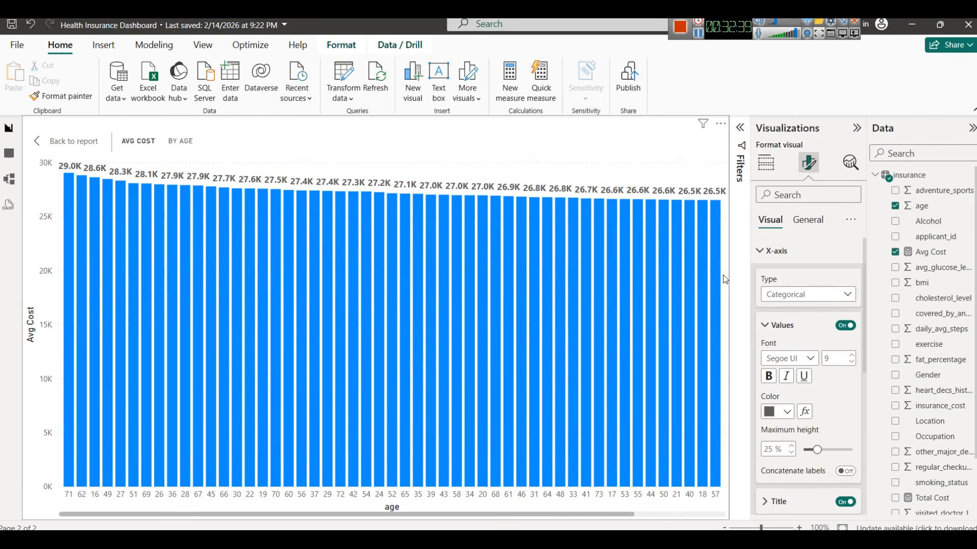
key("ctrl+z")
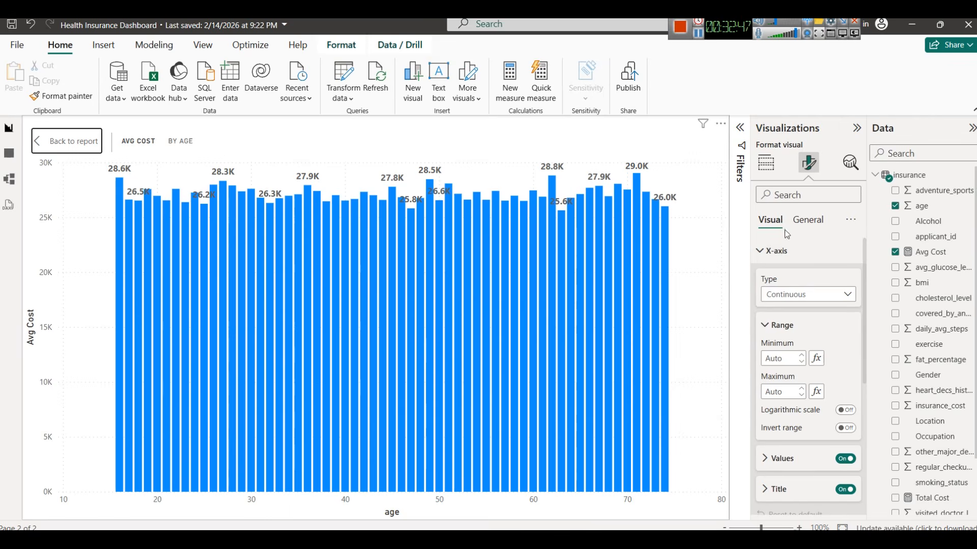
Switch the age axis to Categorical, look through all the sorted columns, and set the type back to Continuous
left_click(796, 299)
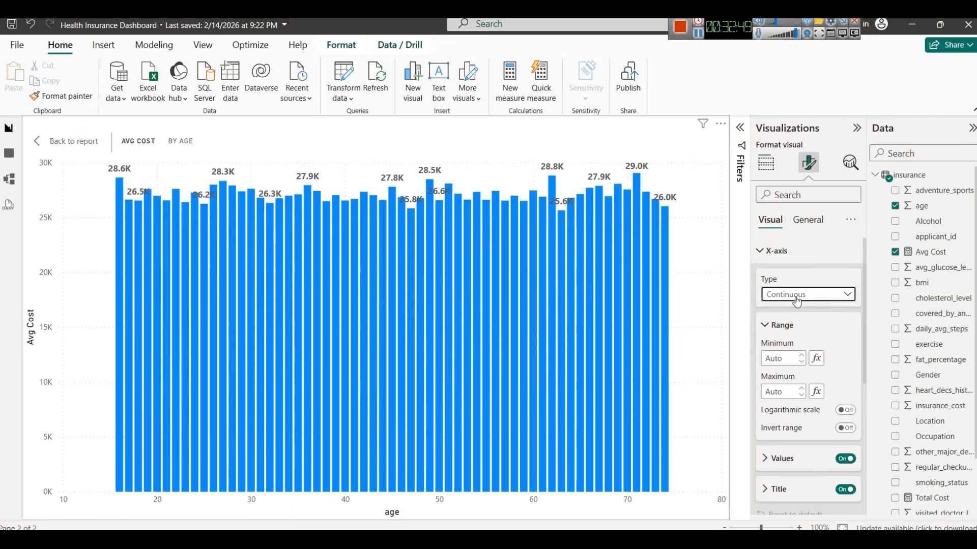
left_click(789, 326)
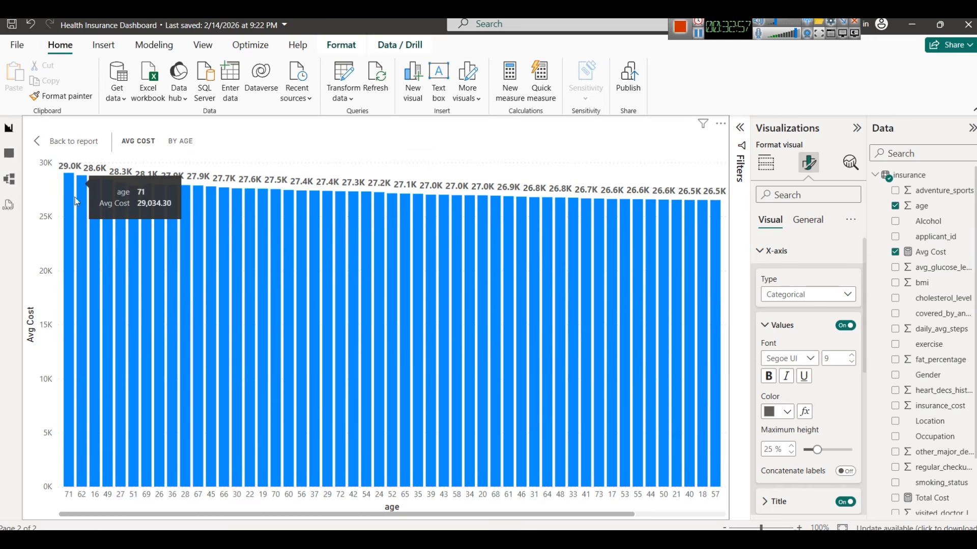
left_click_drag(286, 515, 378, 514)
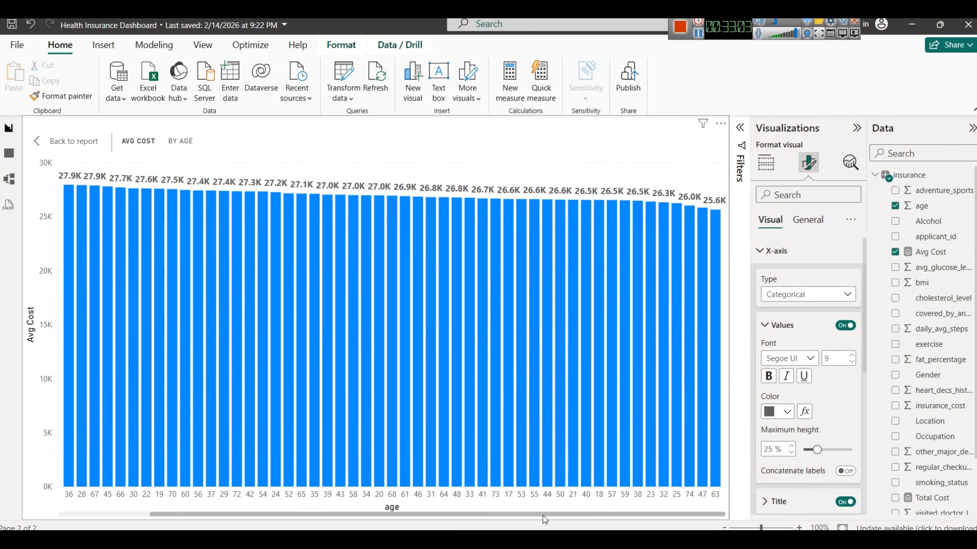
left_click_drag(441, 514, 350, 513)
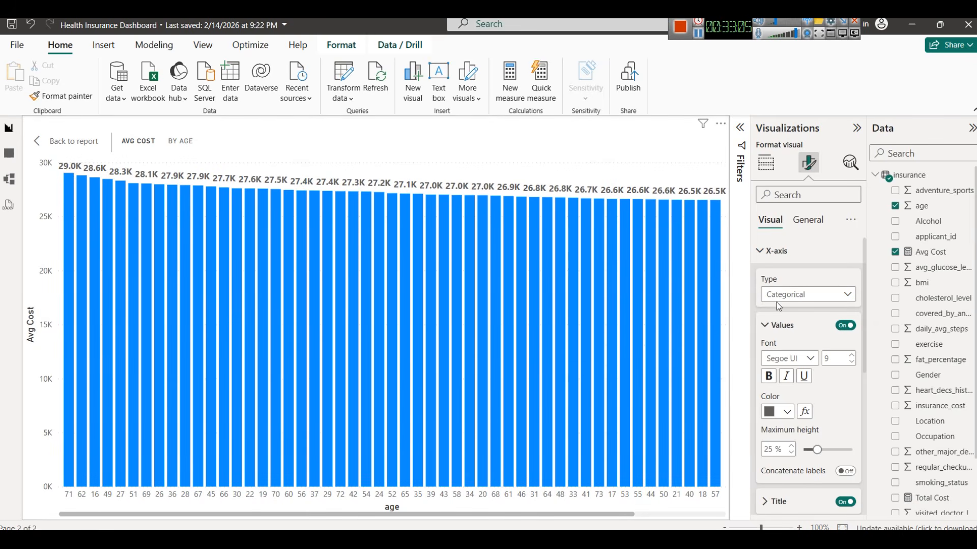
left_click(801, 294)
left_click(794, 310)
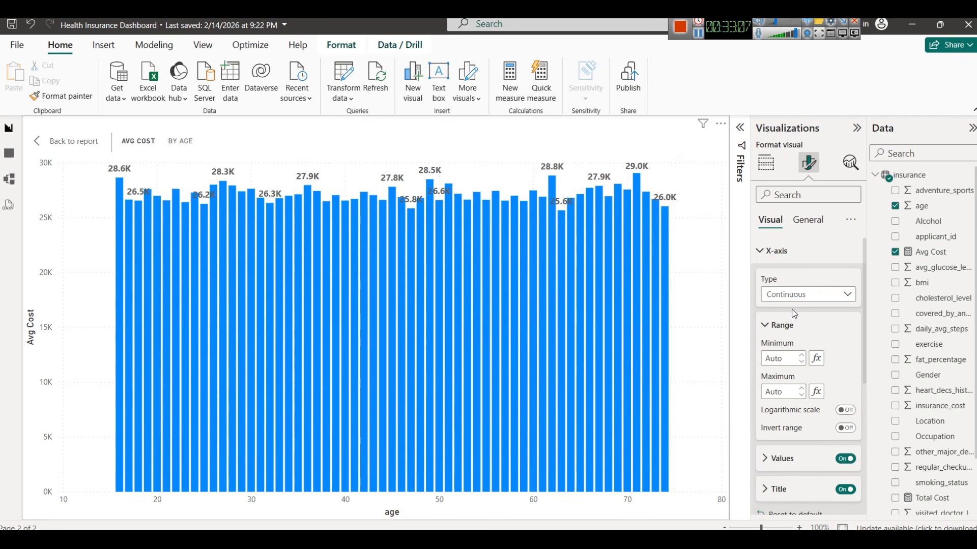
Return from focus mode to the report page and remove the age field from the Avg Cost chart
left_click(56, 143)
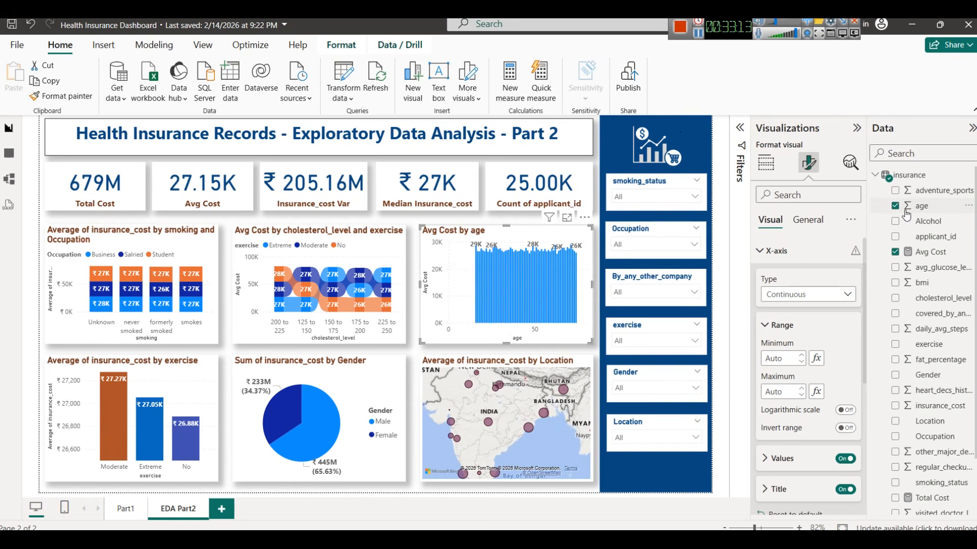
left_click(766, 162)
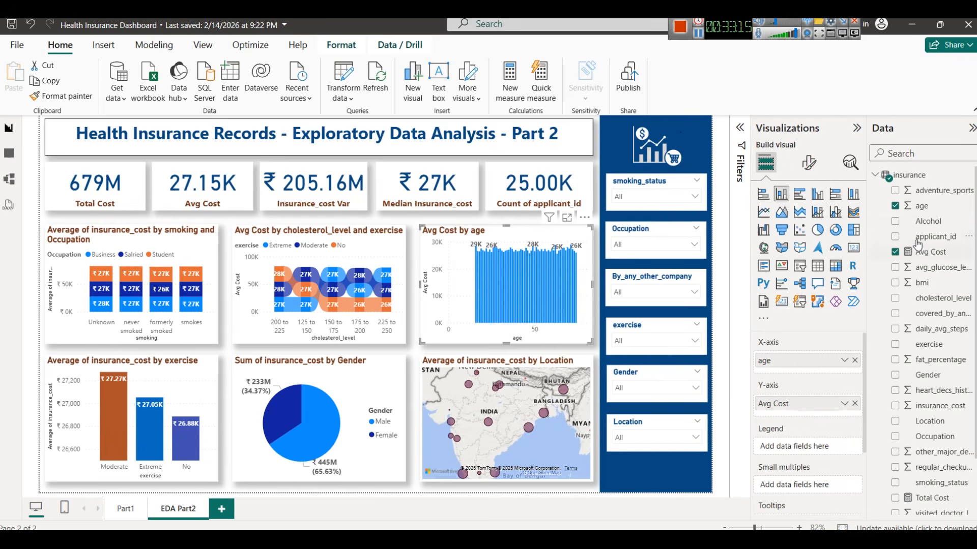
left_click(895, 206)
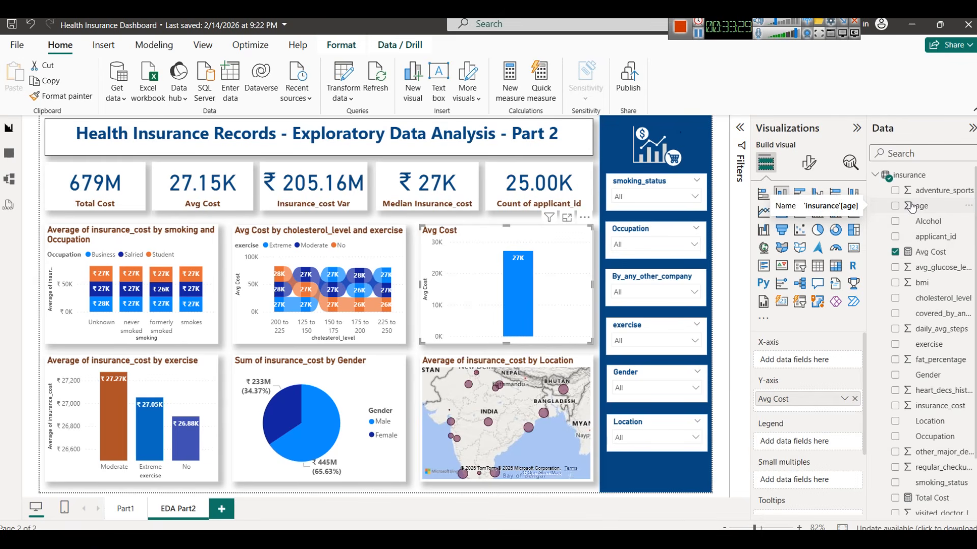
Open Paint using mspaint and widen the blank canvas to 1279 × 640 px
key("super+r")
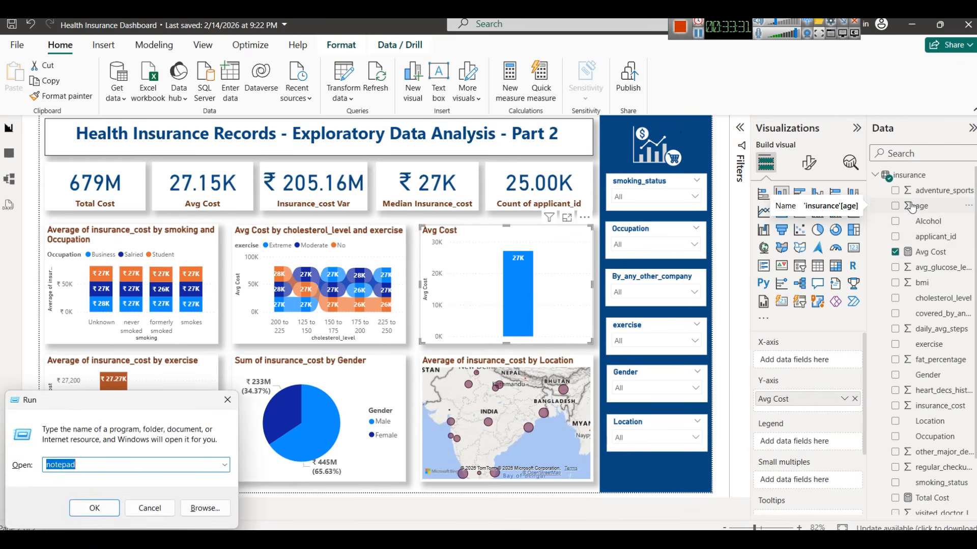
type("mspaint")
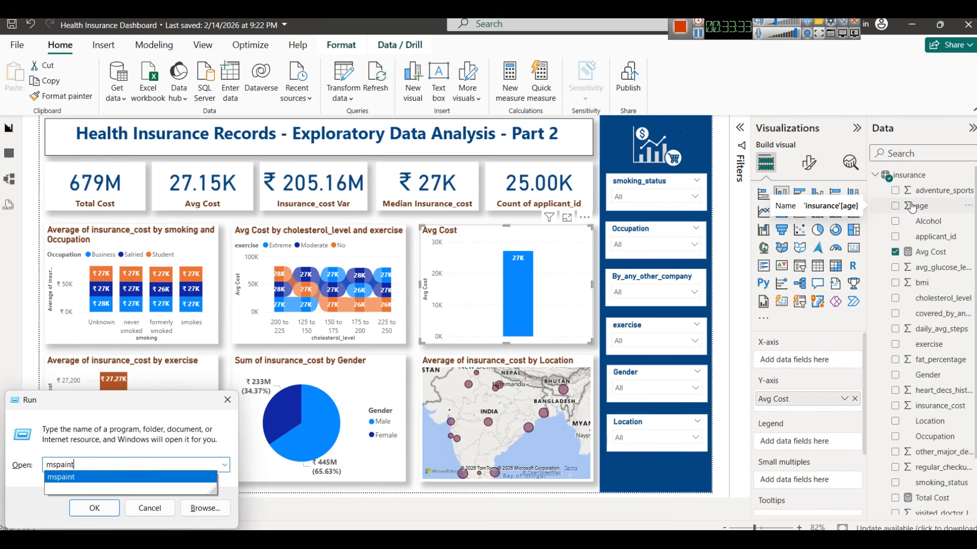
key("Return")
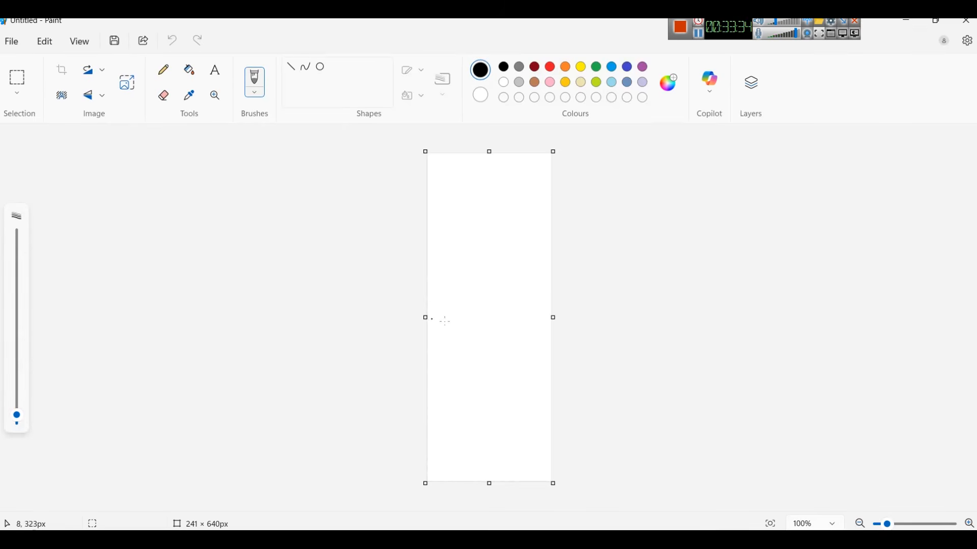
left_click_drag(553, 316, 838, 293)
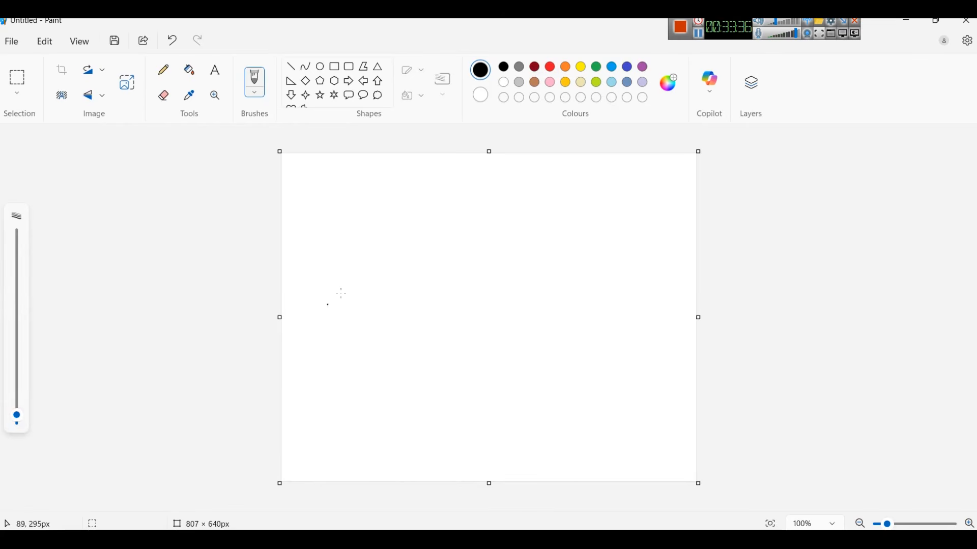
left_click_drag(698, 318, 937, 331)
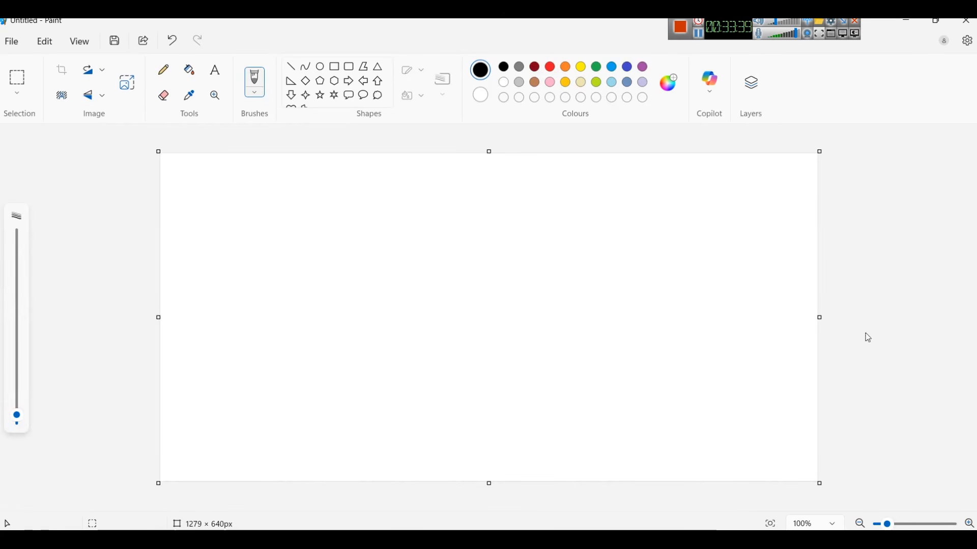
Draw a vertical and a horizontal straight line crossing near the canvas's lower left as chart axes
left_click(290, 66)
mouse_move(316, 219)
left_mouse_down()
mouse_move(314, 399)
mouse_move(589, 404)
mouse_move(634, 387)
left_mouse_up()
left_click(623, 439)
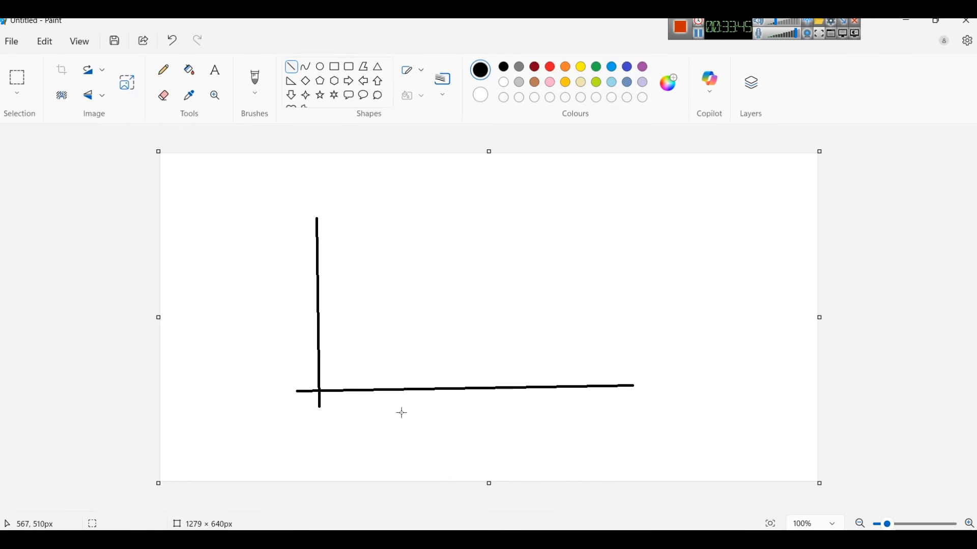
Label the horizontal axis with the text 16 near the origin and 74 below its far end
left_click(215, 70)
left_click(324, 390)
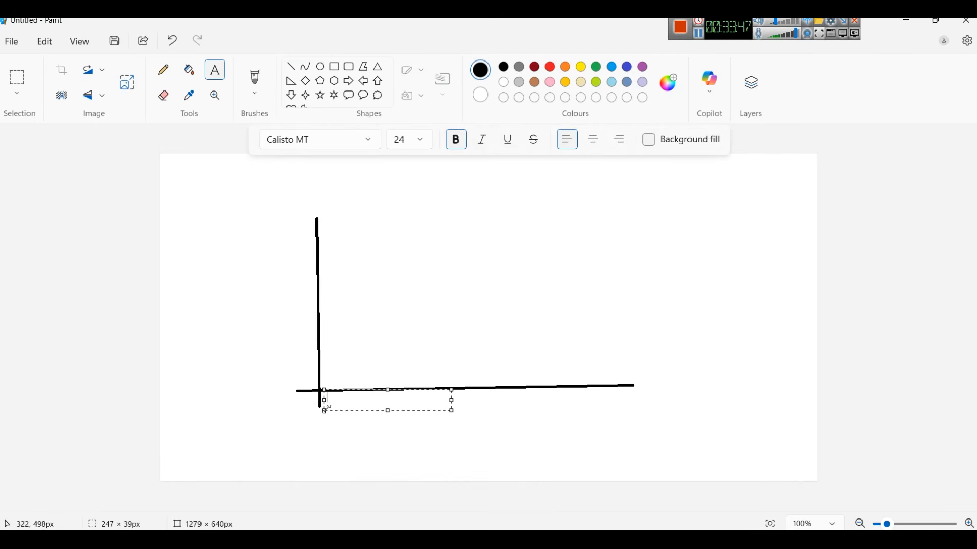
type("16")
left_click(580, 398)
left_click(587, 395)
type("74")
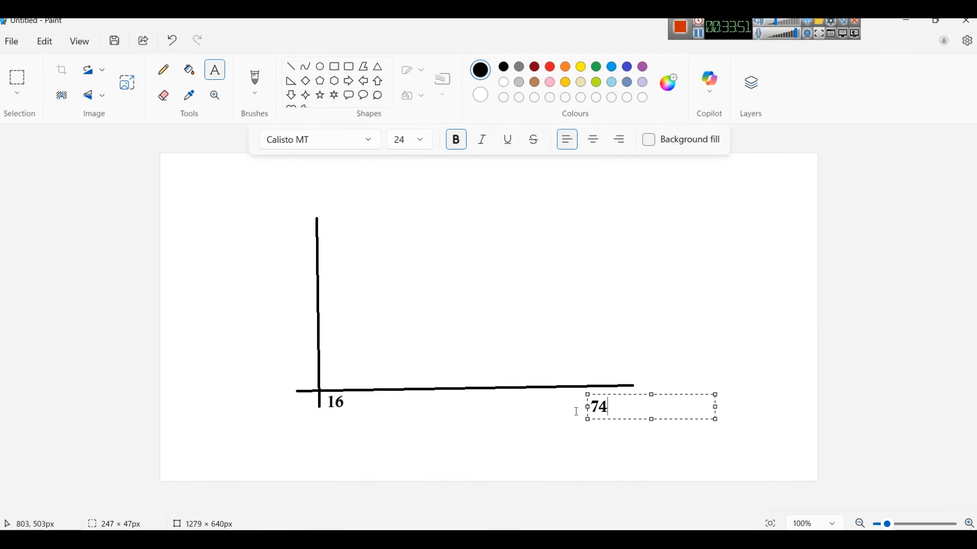
left_click_drag(629, 397, 644, 392)
left_click(535, 436)
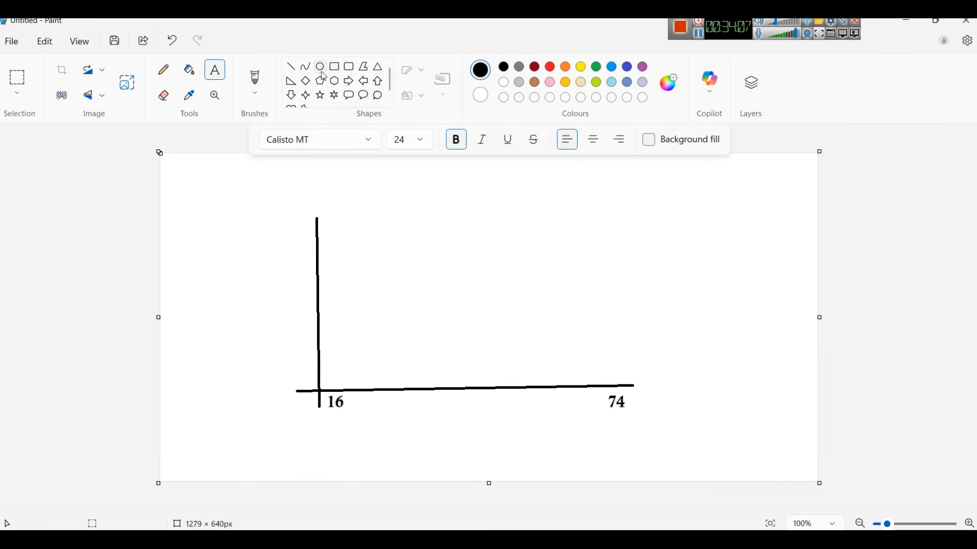
Start a text note reading 8 years in the blank area to the right of the sketched axes
left_click(338, 68)
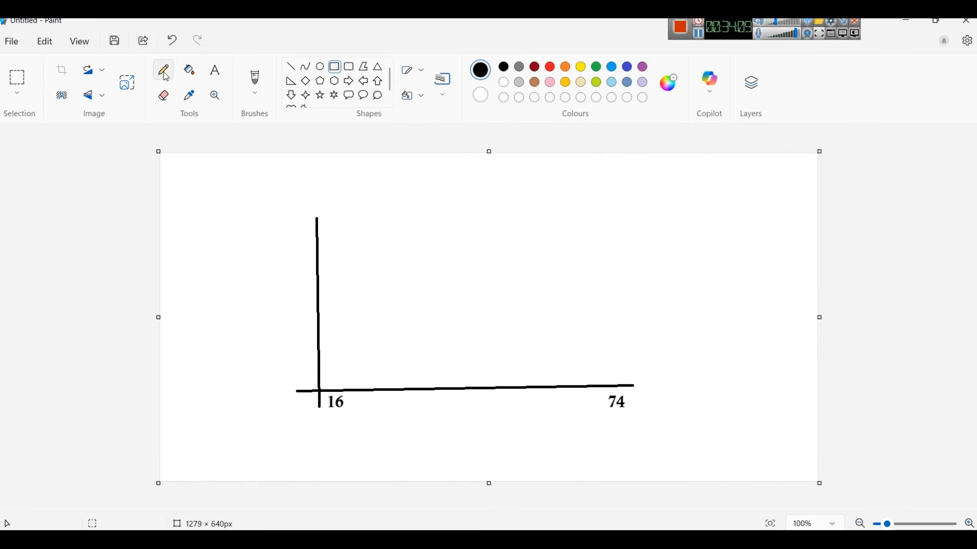
left_click(220, 72)
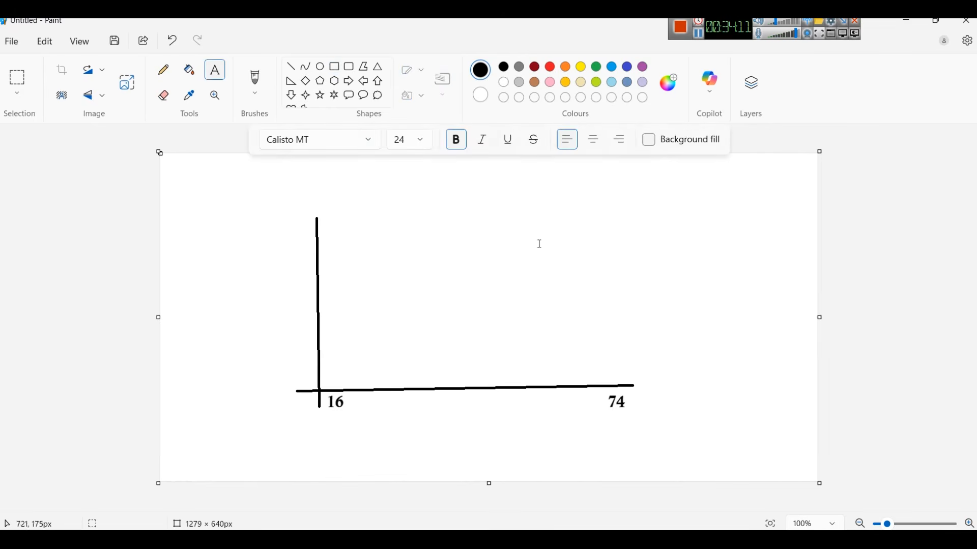
left_click(670, 209)
type("8 yue")
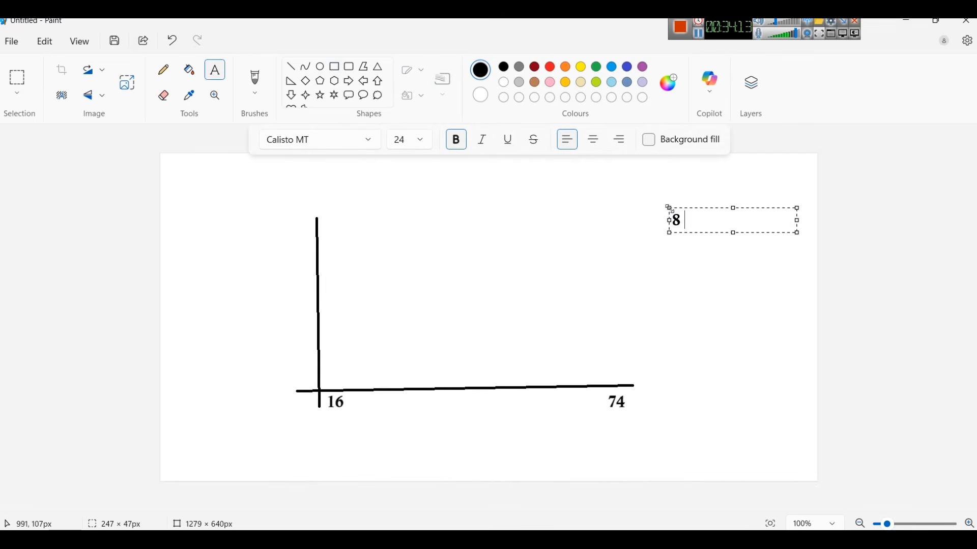
key("BackSpace")
key("BackSpace")
type("years")
key("BackSpace")
key("Return")
key("Return")
List the age ranges 16 - 24, 25 - 33 and 34 - 42 under the 8 years heading and return to the Power BI report
type("16 - 25")
key("BackSpace")
type("4")
key("Return")
type("24")
key("BackSpace")
type("5 ")
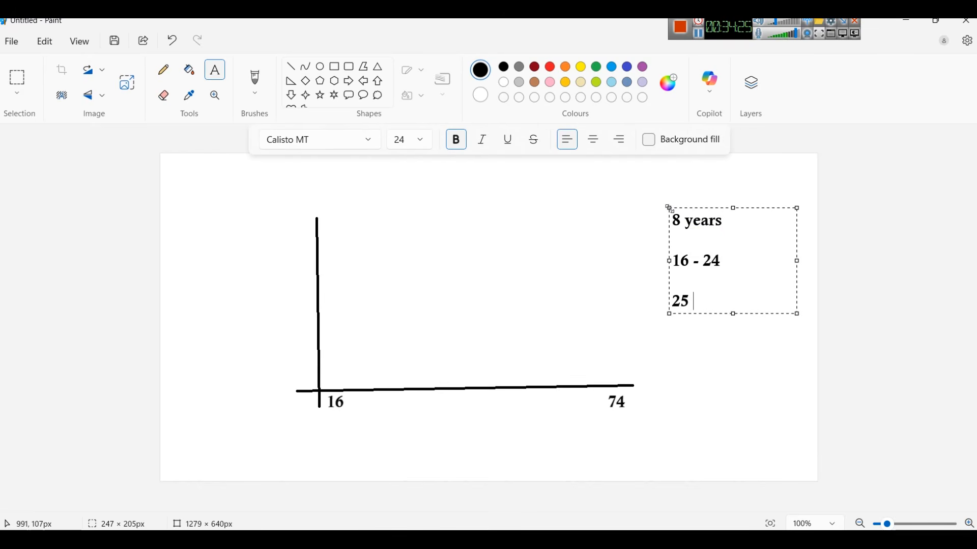
type("- 33")
key("Return")
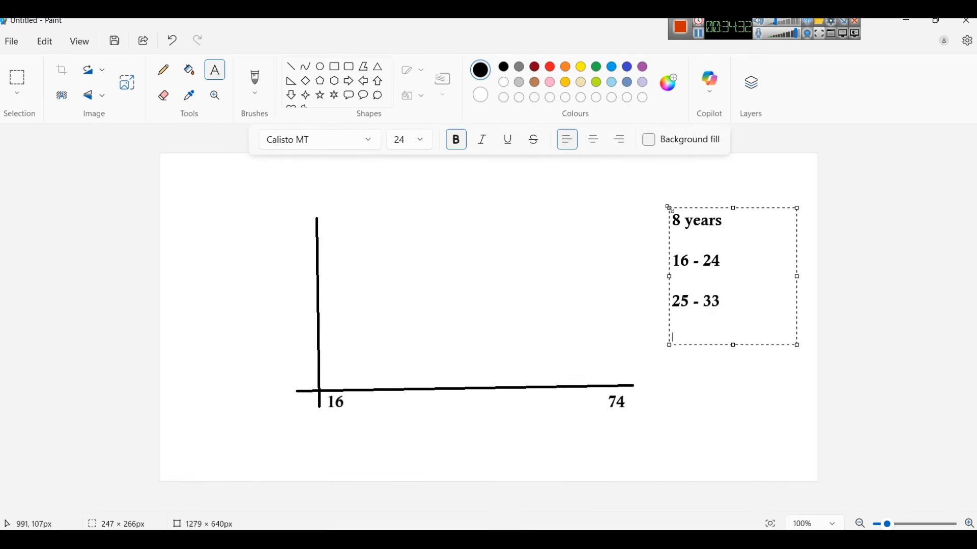
type("3")
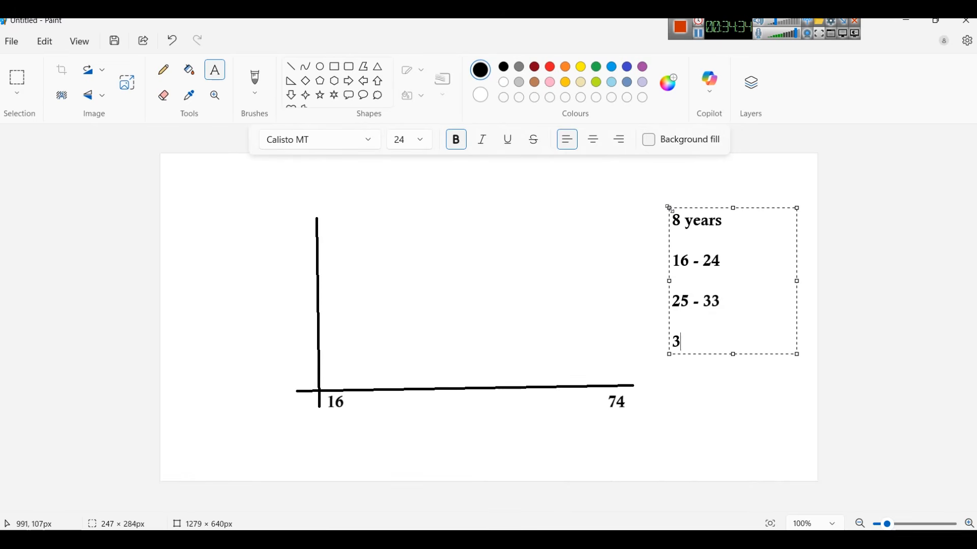
type("4 - 42")
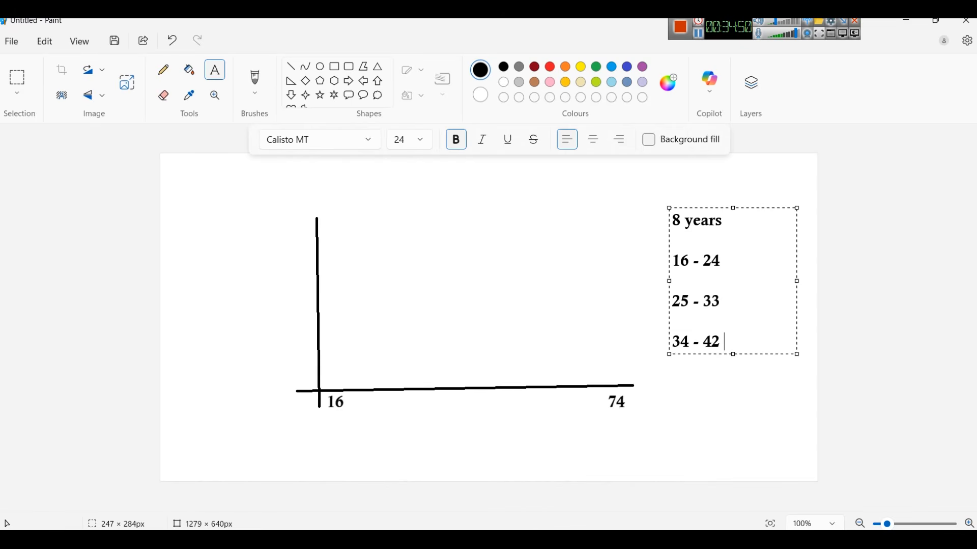
left_click(912, 21)
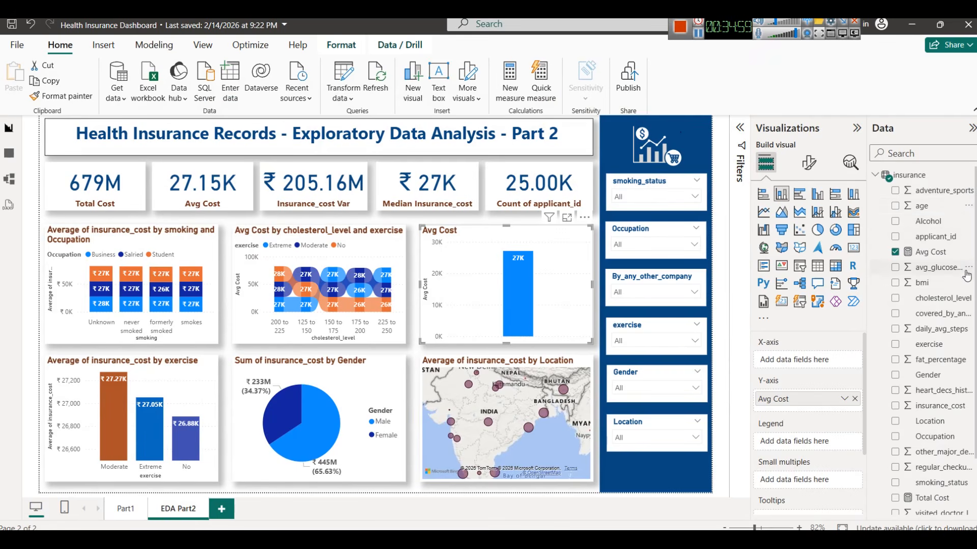
Create a group of equally sized bins from the age field with a bin size of 8
left_click(969, 209)
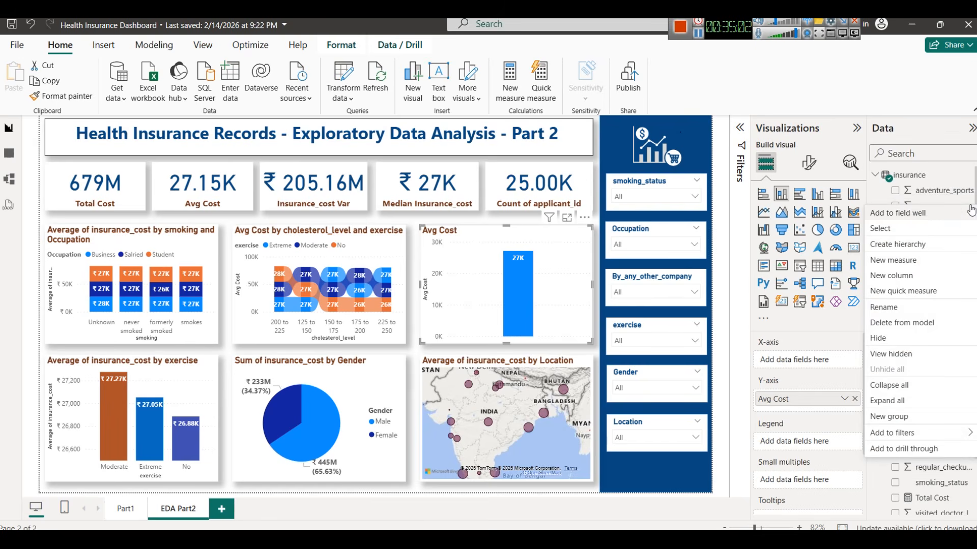
left_click(899, 422)
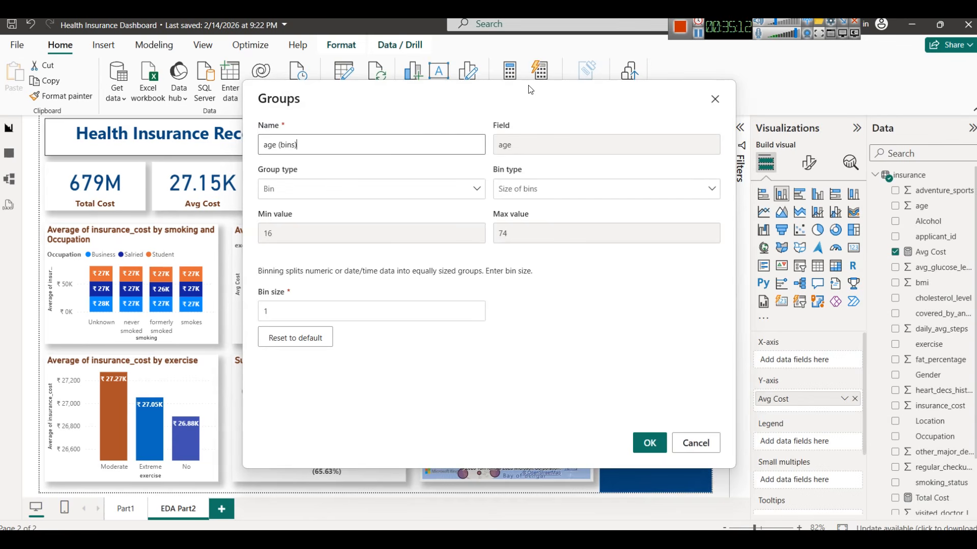
left_click_drag(528, 87, 436, 118)
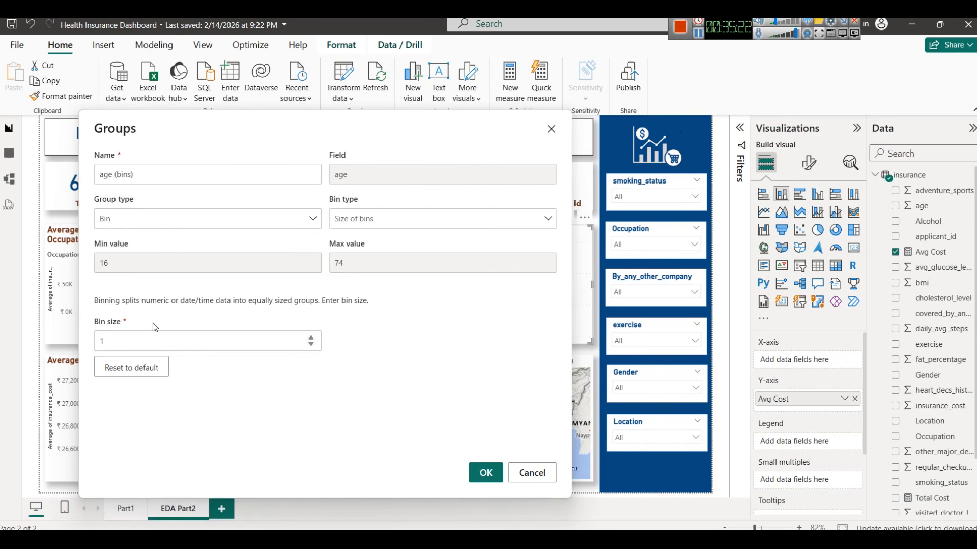
left_click(176, 344)
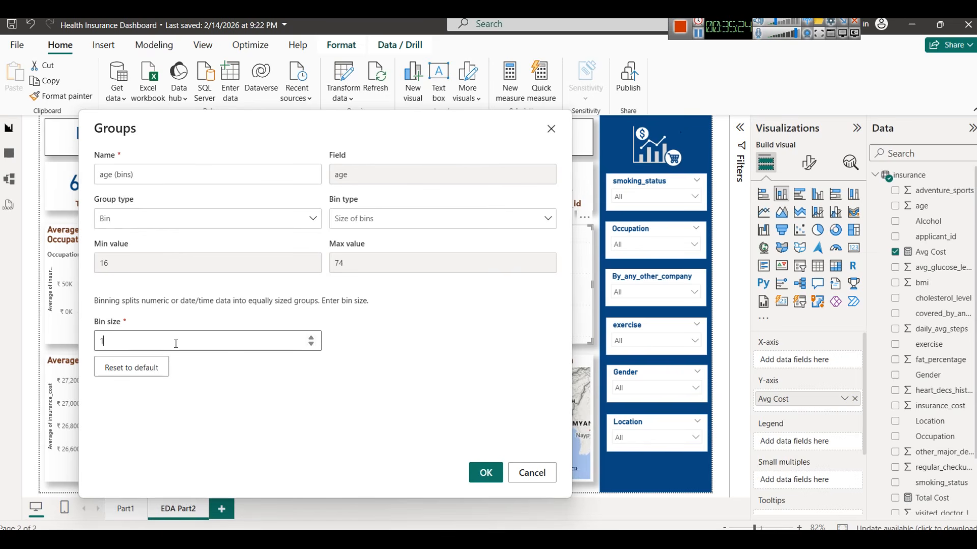
key("BackSpace")
type("8")
left_click(484, 473)
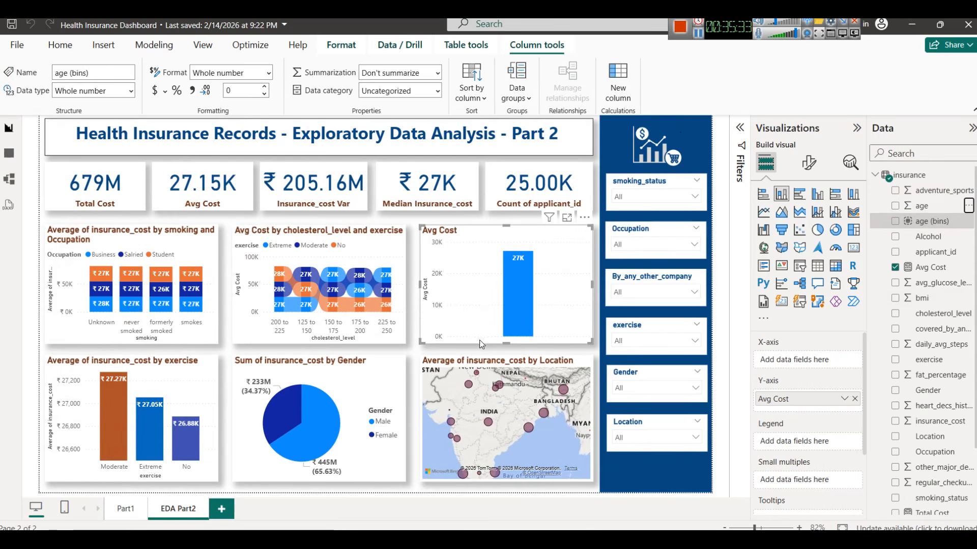
Take a screen snip of the insurance field list and enlarge the capture in Snipping Tool
key("super+shift+s")
left_click_drag(853, 138, 972, 390)
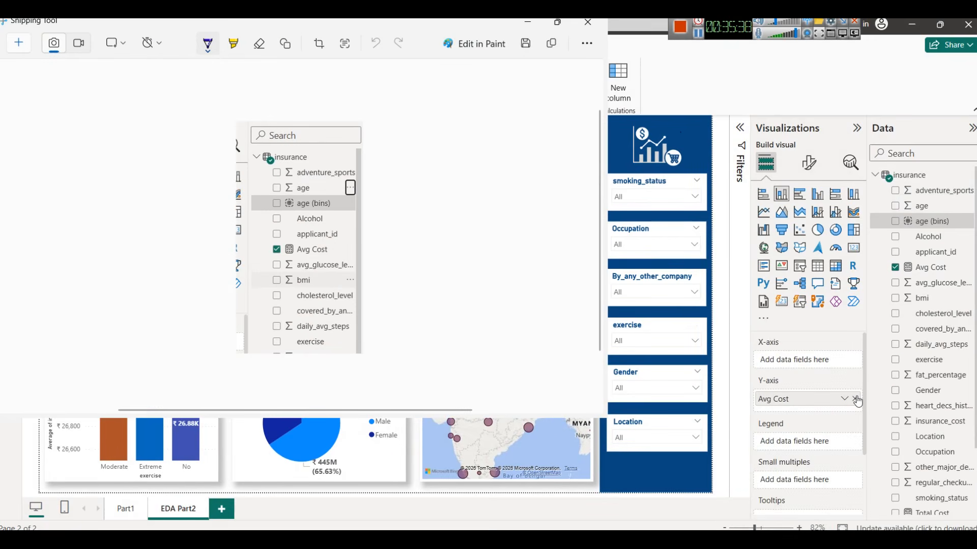
scroll(441, 275, "up", 3)
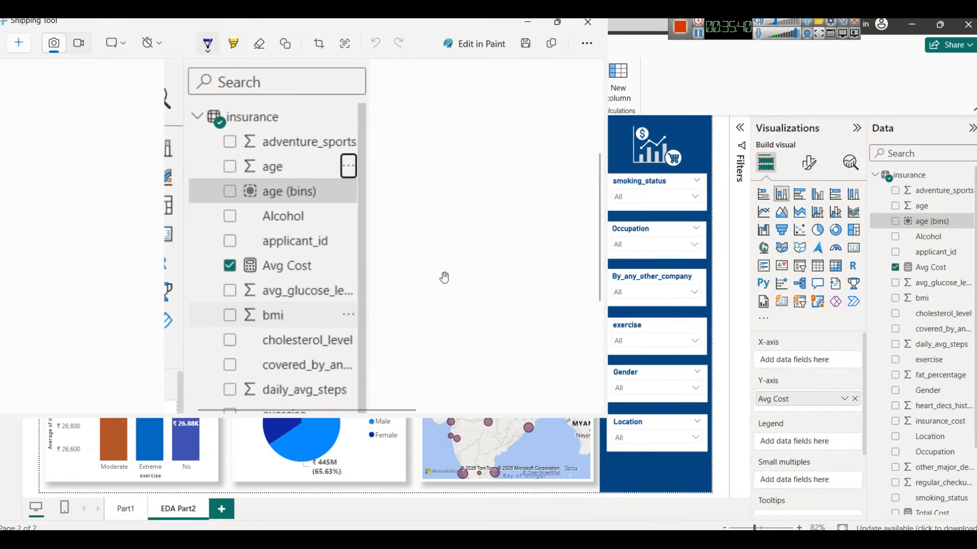
Try pen marks beside the age (bins), age and Avg Cost entries in the capture, undoing each one
left_click_drag(221, 194, 254, 187)
key("ctrl+z")
left_click_drag(288, 169, 463, 172)
key("ctrl+z")
key("ctrl+z")
mouse_move(243, 274)
left_mouse_down()
mouse_move(316, 278)
mouse_move(335, 263)
left_mouse_up()
key("ctrl+z")
Draw a pen line out from above Avg Cost to an underlined handwritten note Cal, and close the snip
left_click_drag(250, 256, 431, 259)
left_click_drag(443, 248, 454, 254)
left_click_drag(396, 267, 591, 255)
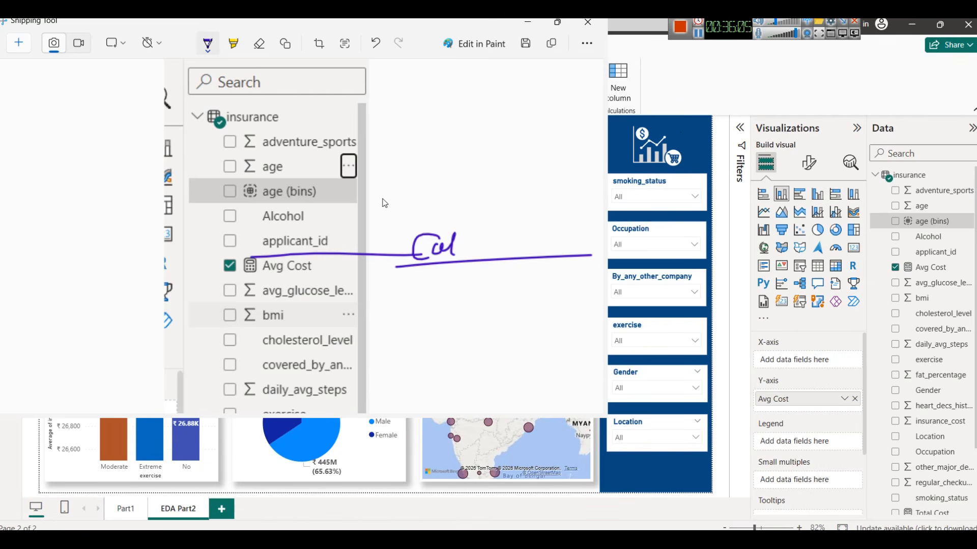
left_click(588, 22)
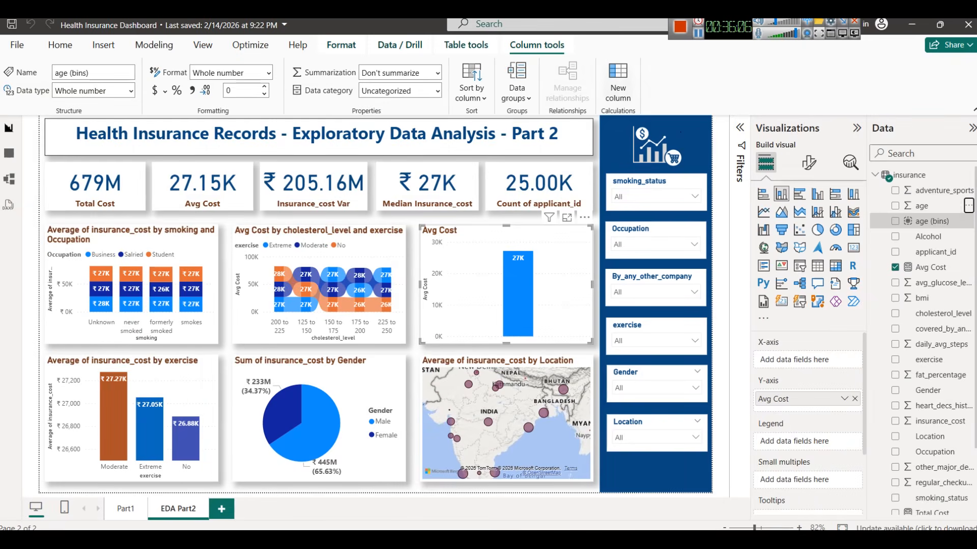
Delete the age (bins) group from the data model
left_click(968, 221)
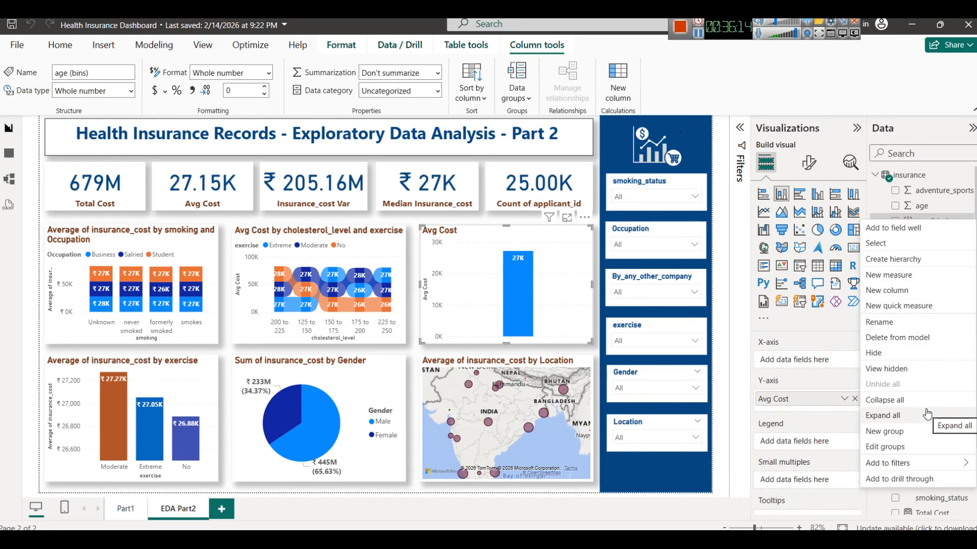
left_click(901, 338)
left_click(566, 304)
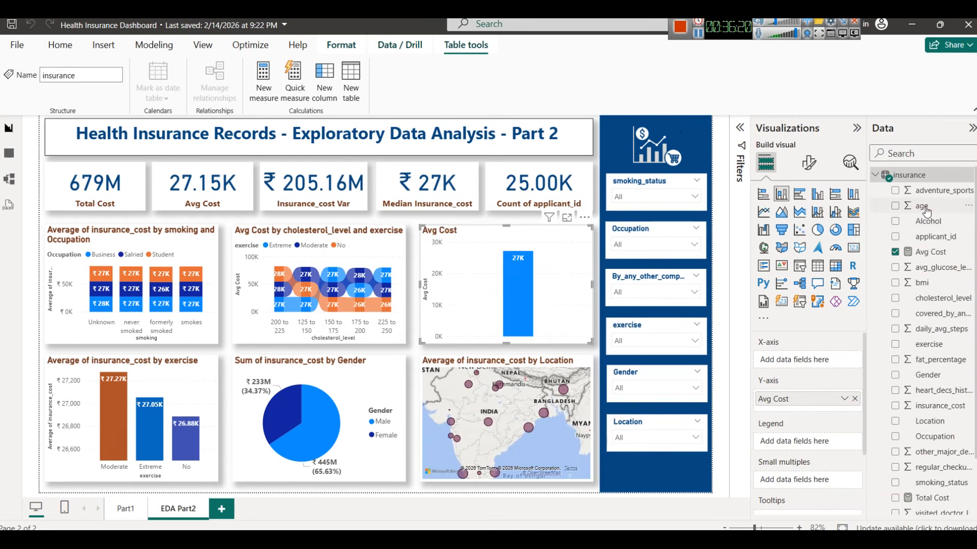
Put the age field on the Avg Cost chart's X-axis, inspect a bar's values, and remove the field again
left_click_drag(927, 208, 794, 360)
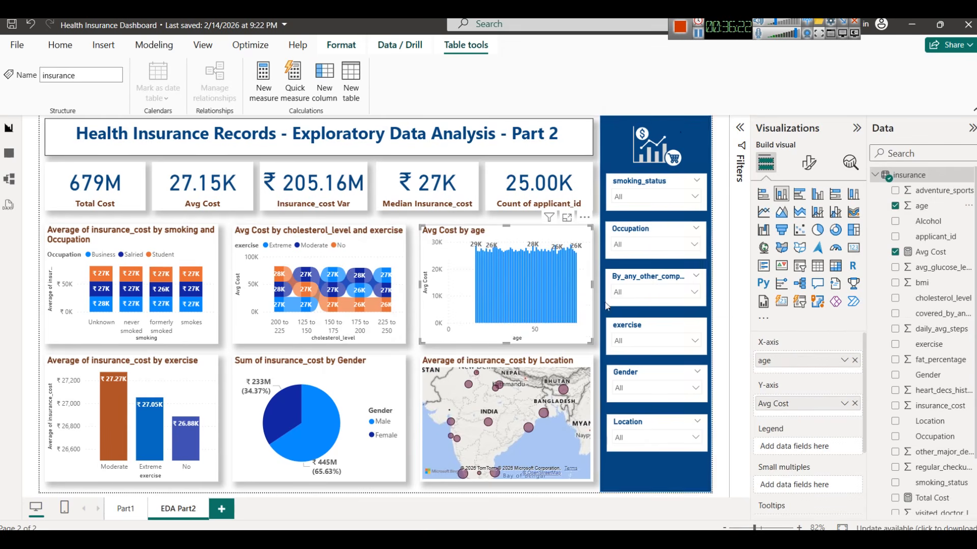
mouse_move(572, 261)
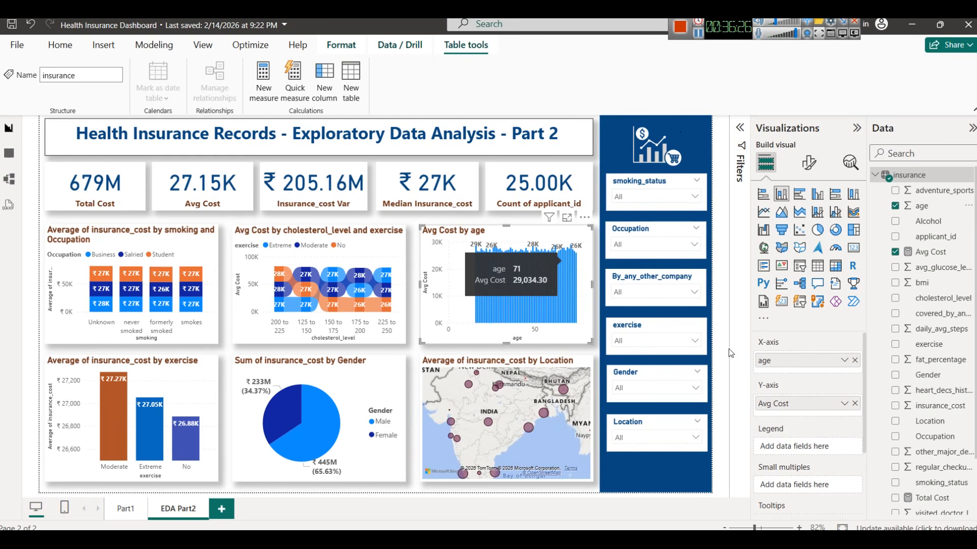
left_click(855, 360)
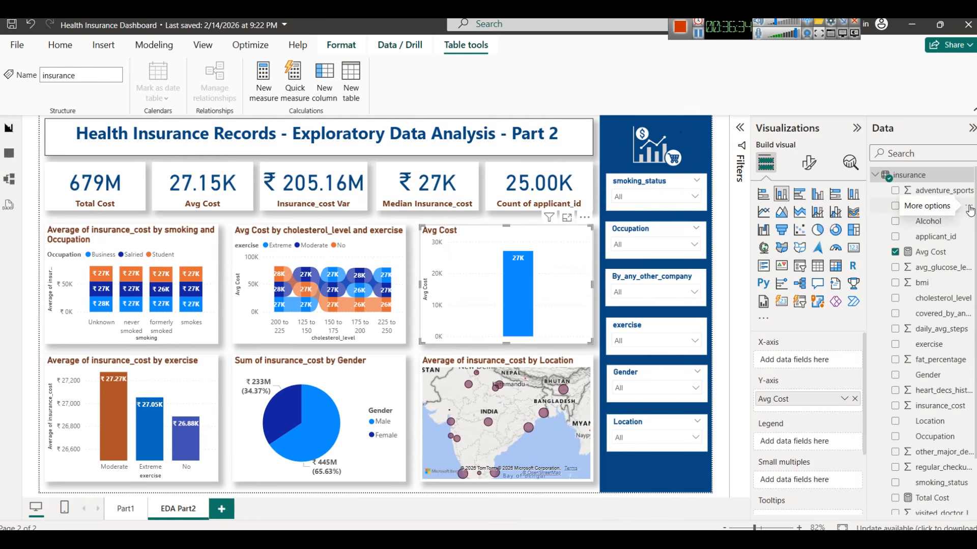
Create a new group from the age field named age (bins), using bins with a size of 8
left_click(970, 210)
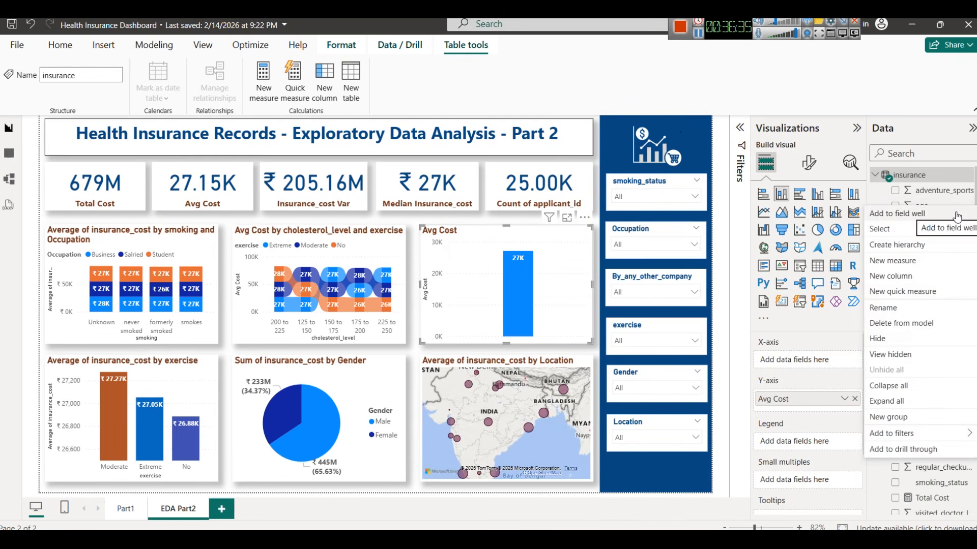
left_click(902, 417)
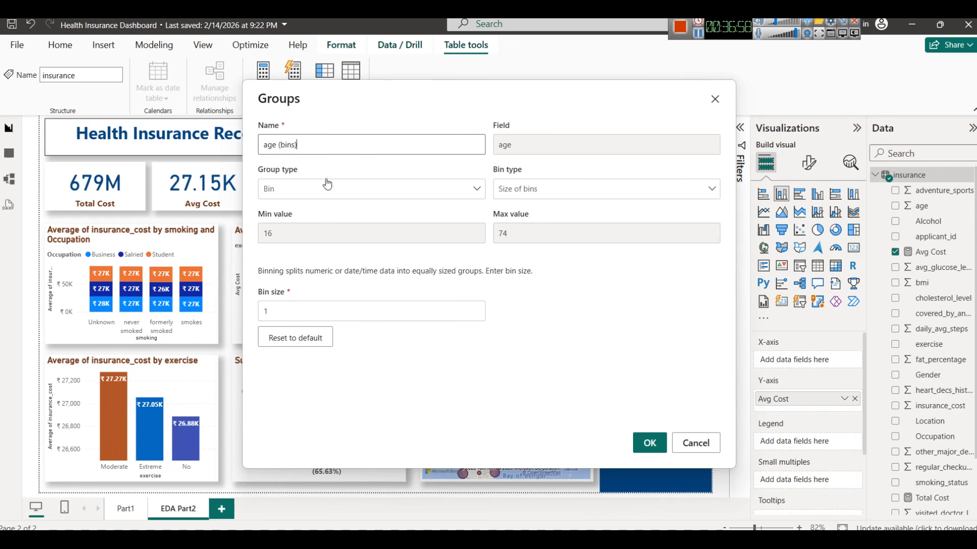
left_click(316, 307)
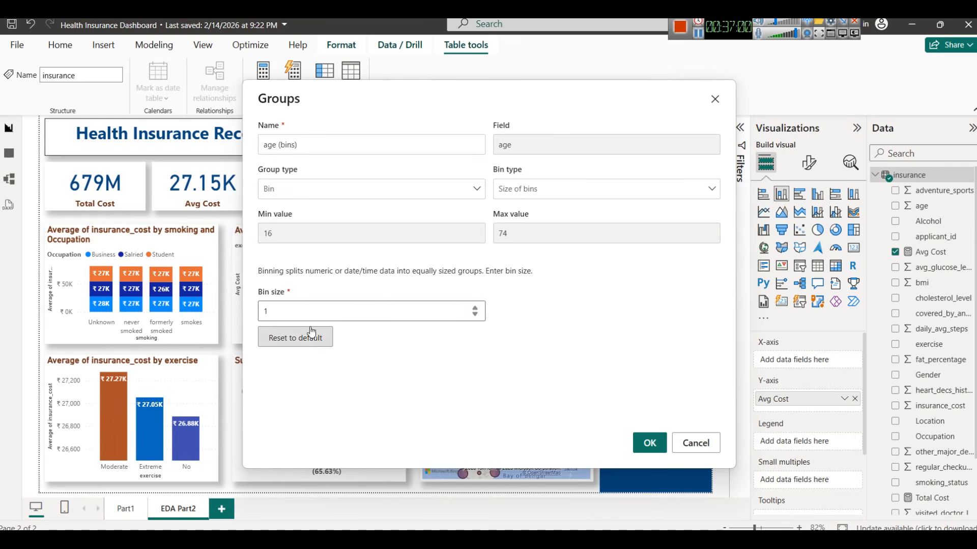
type("0")
key("BackSpace")
key("BackSpace")
type("8")
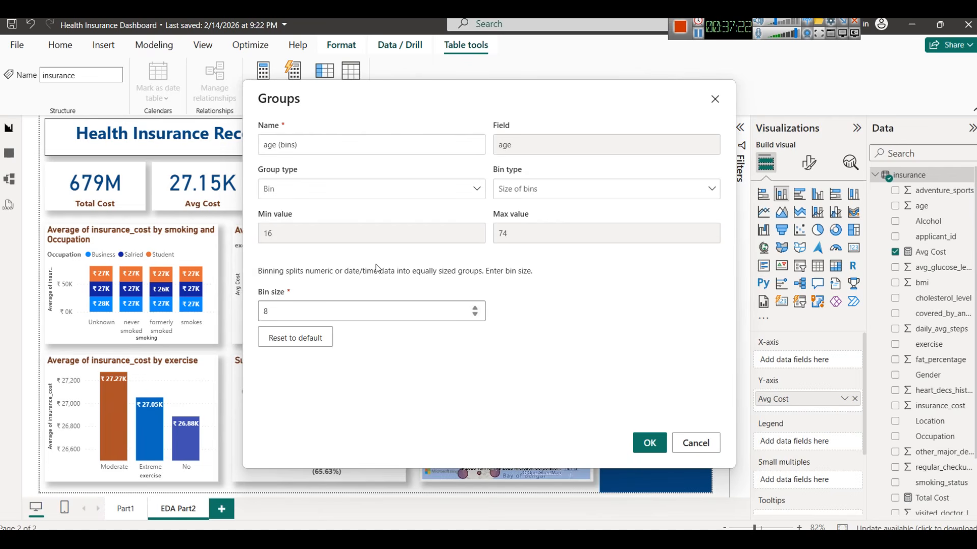
left_click(649, 443)
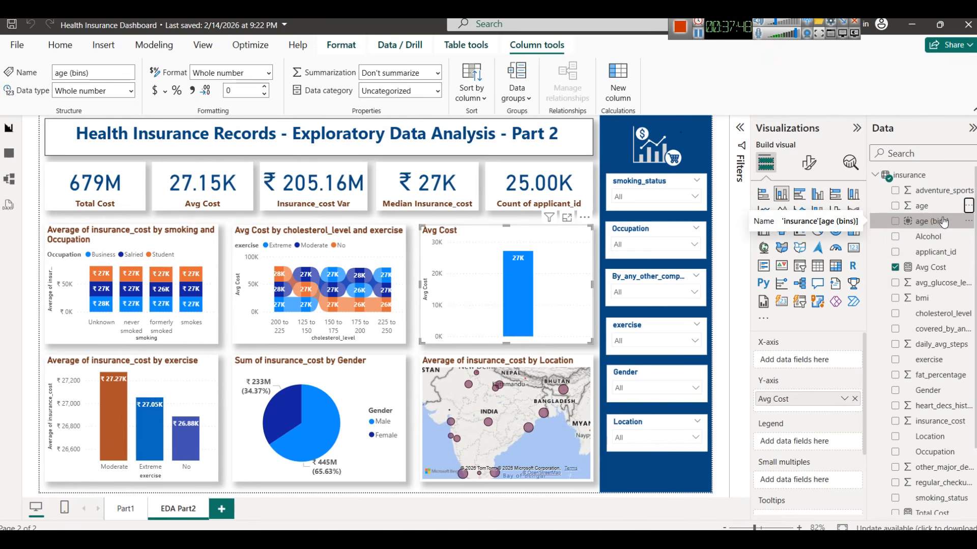
Place age (bins) on the Avg Cost chart's X-axis and view the chart in focus mode before returning to the report
left_click_drag(943, 223, 829, 356)
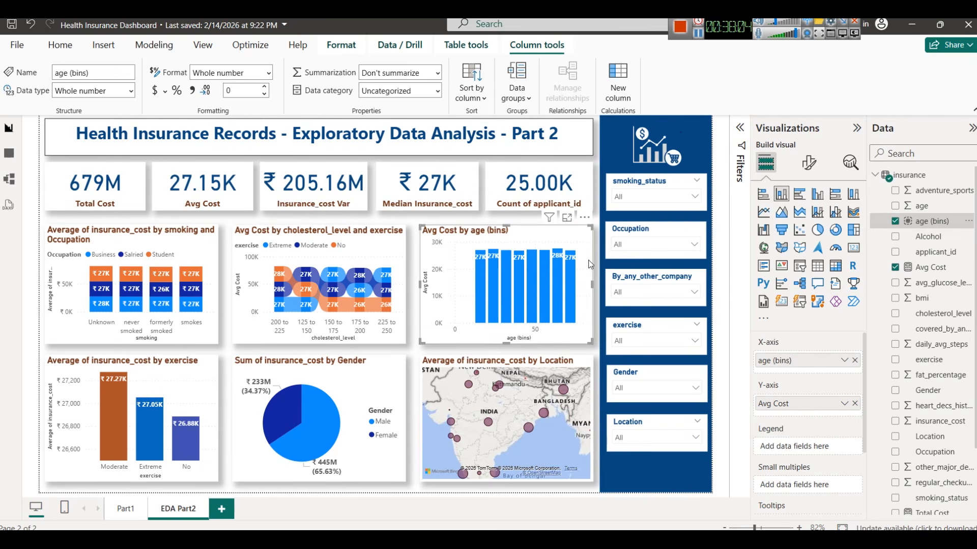
left_click(566, 218)
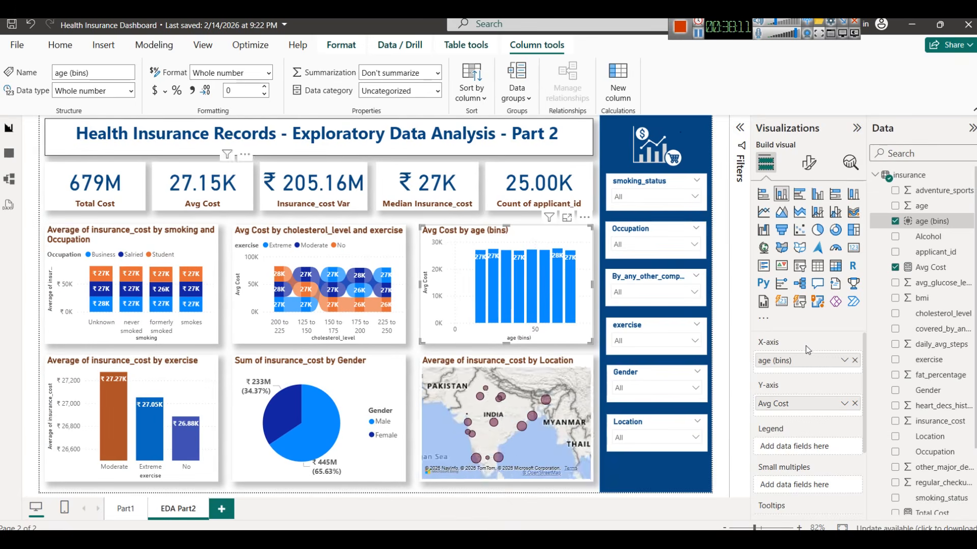
left_click(70, 145)
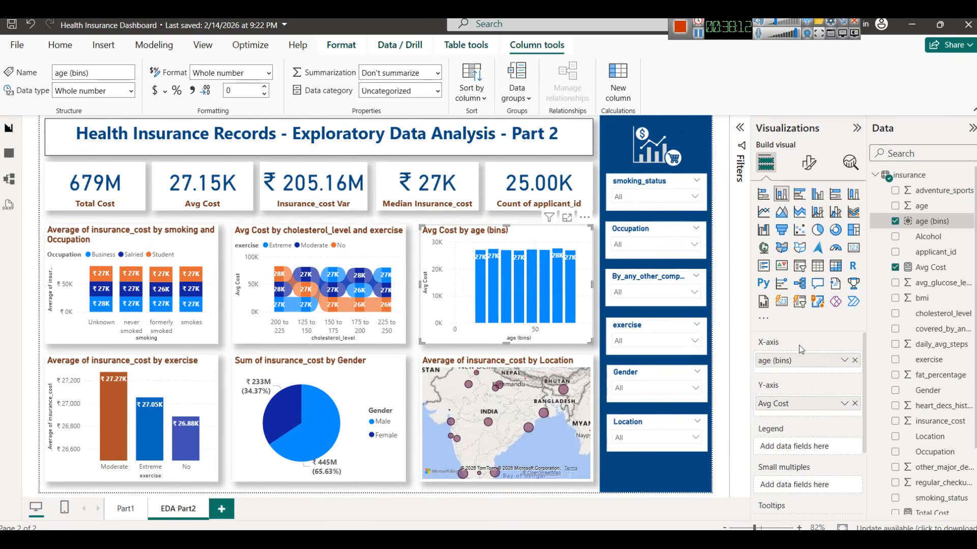
Replace Avg Cost on the chart's Y-axis with the count of applicant_id and enlarge the chart in focus mode
left_click(854, 403)
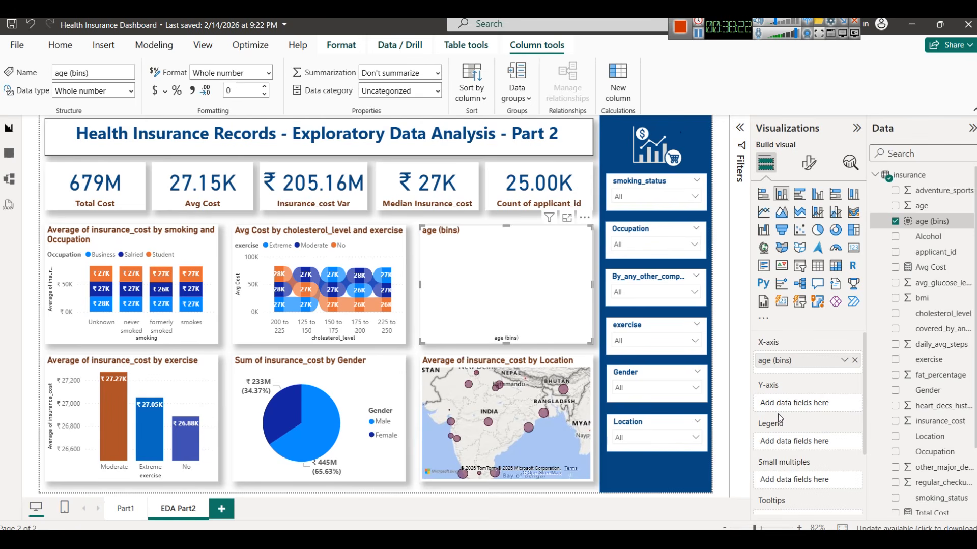
scroll(895, 398, "down", 3)
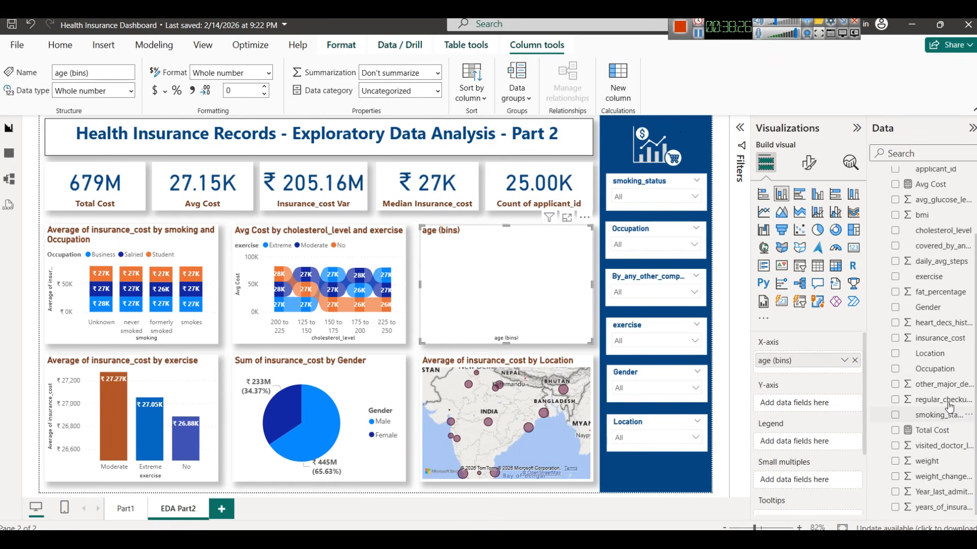
scroll(949, 302, "up", 3)
left_click_drag(926, 251, 823, 411)
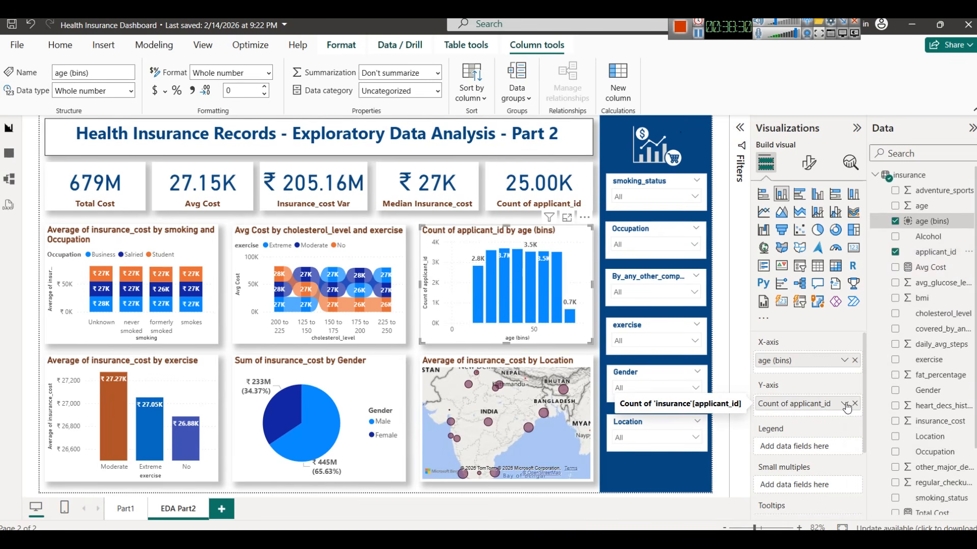
left_click(844, 404)
left_click(890, 453)
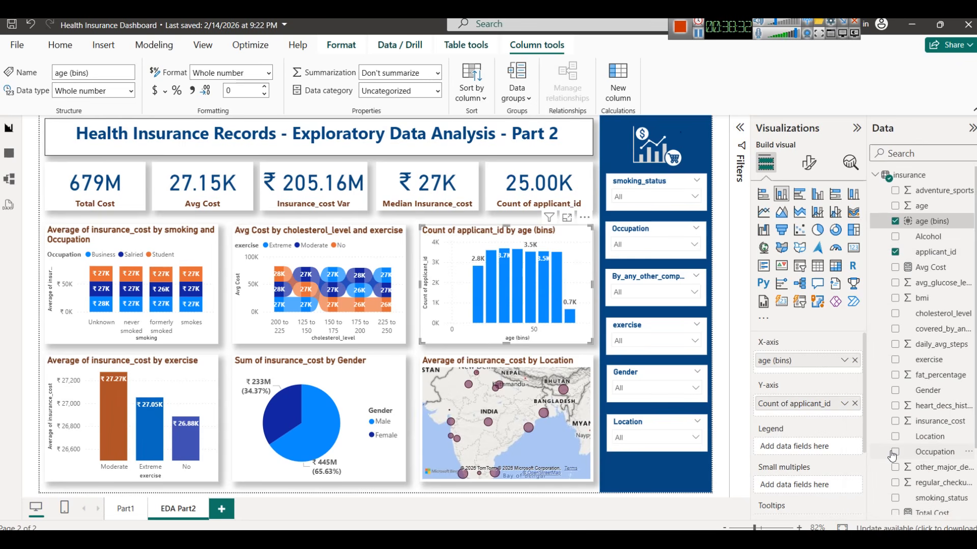
left_click(567, 218)
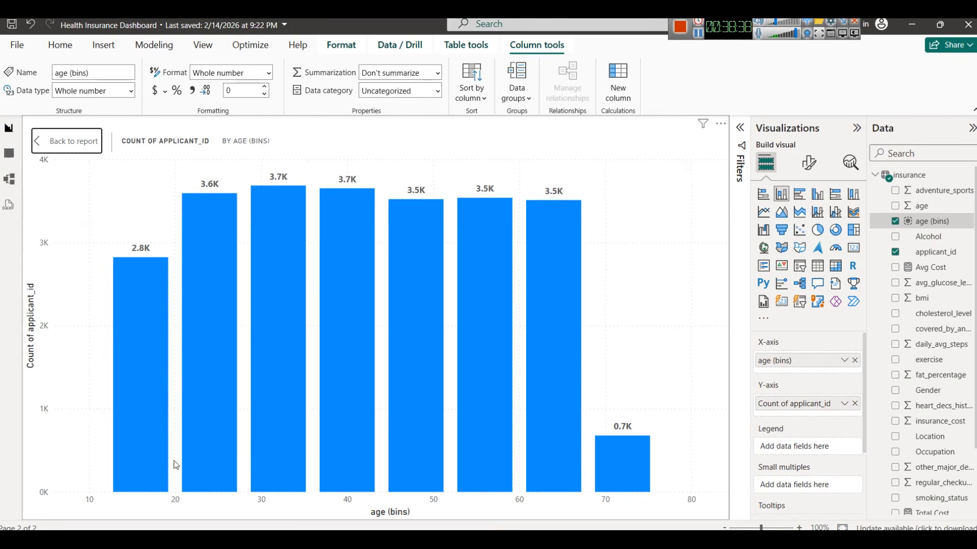
Inspect the applicant counts of individual age bins in the enlarged column chart, from the youngest bin to the oldest
mouse_move(618, 476)
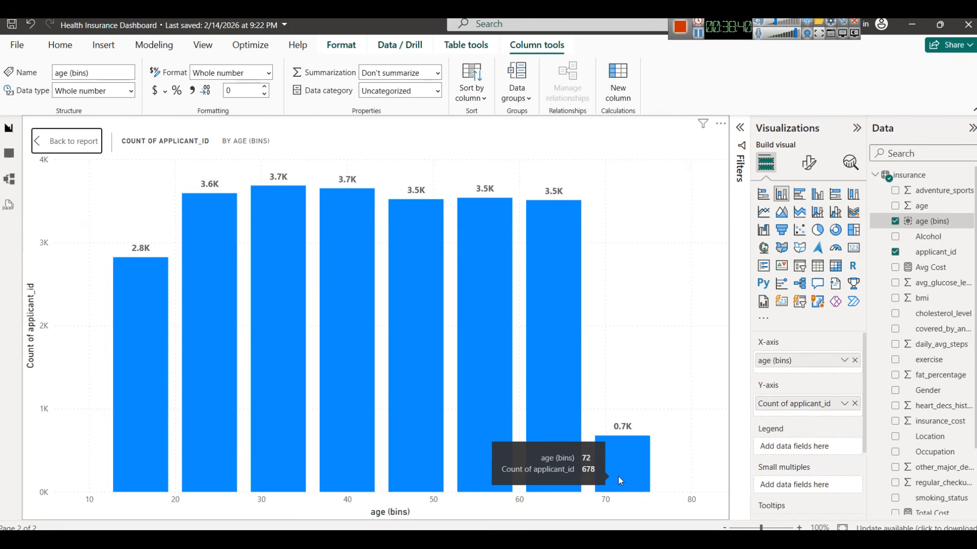
mouse_move(212, 349)
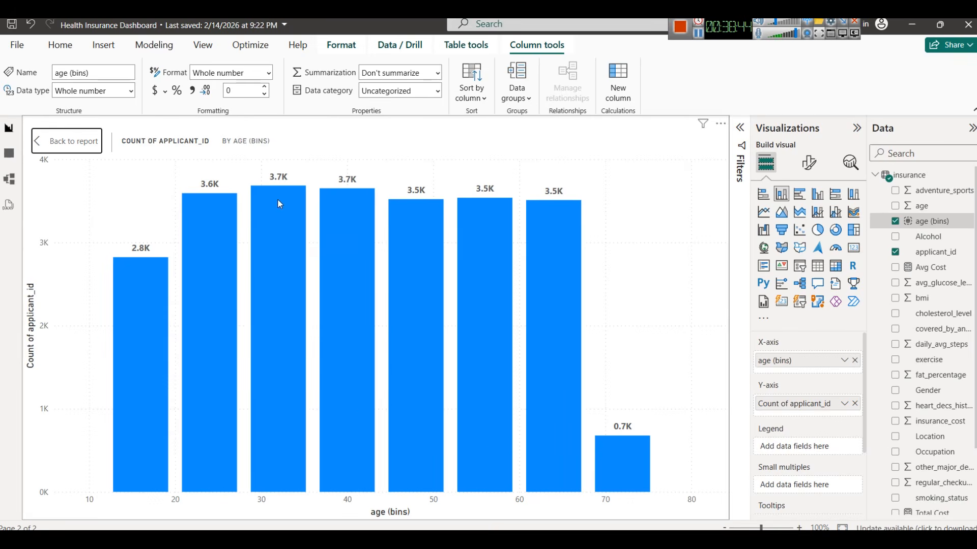
mouse_move(278, 200)
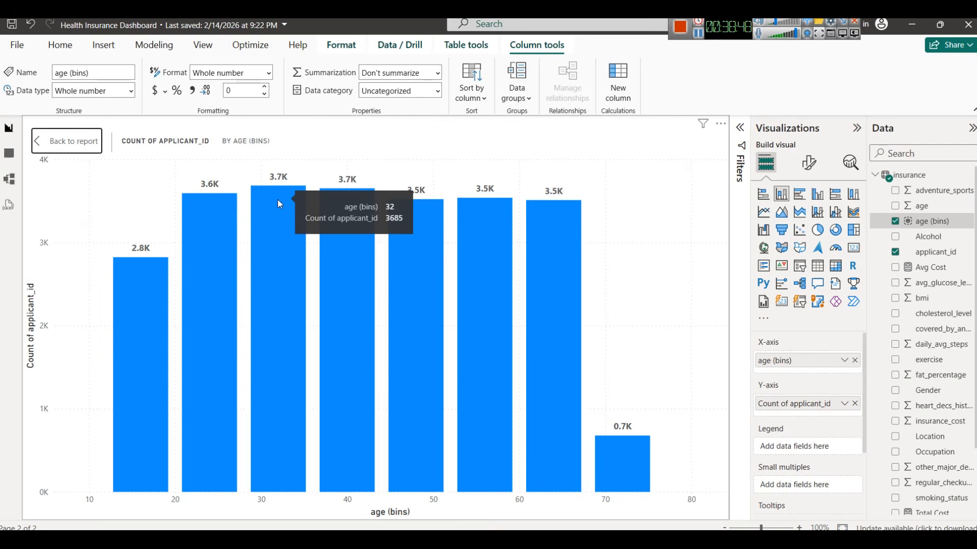
mouse_move(144, 301)
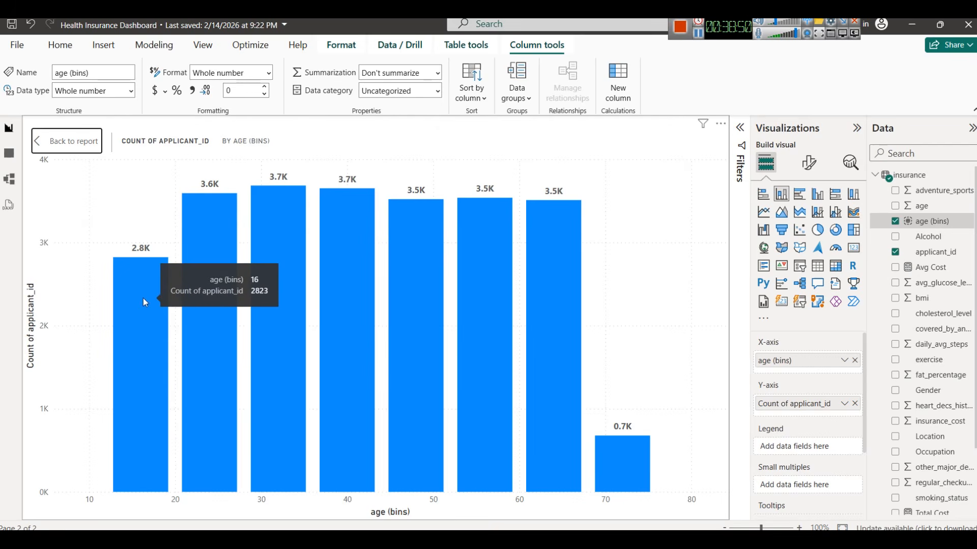
mouse_move(205, 232)
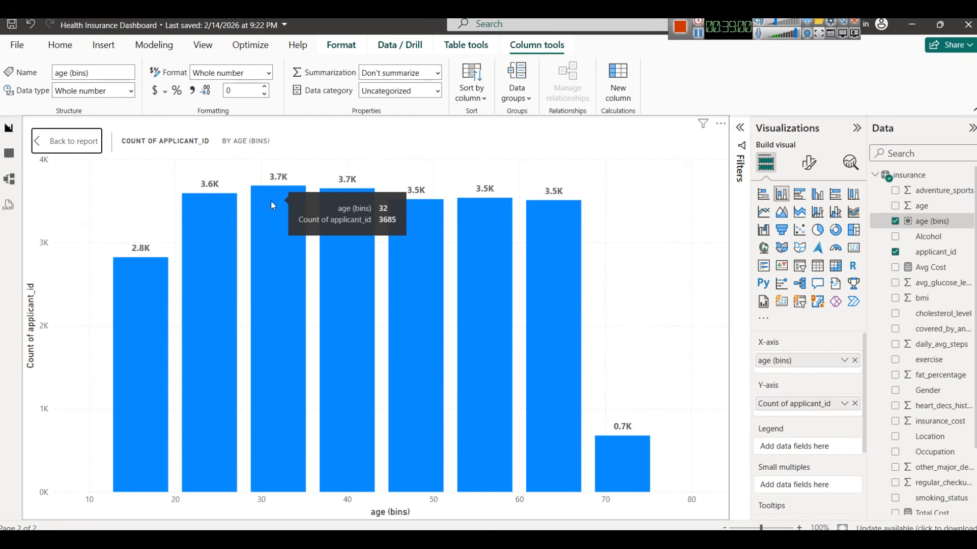
mouse_move(347, 218)
mouse_move(296, 217)
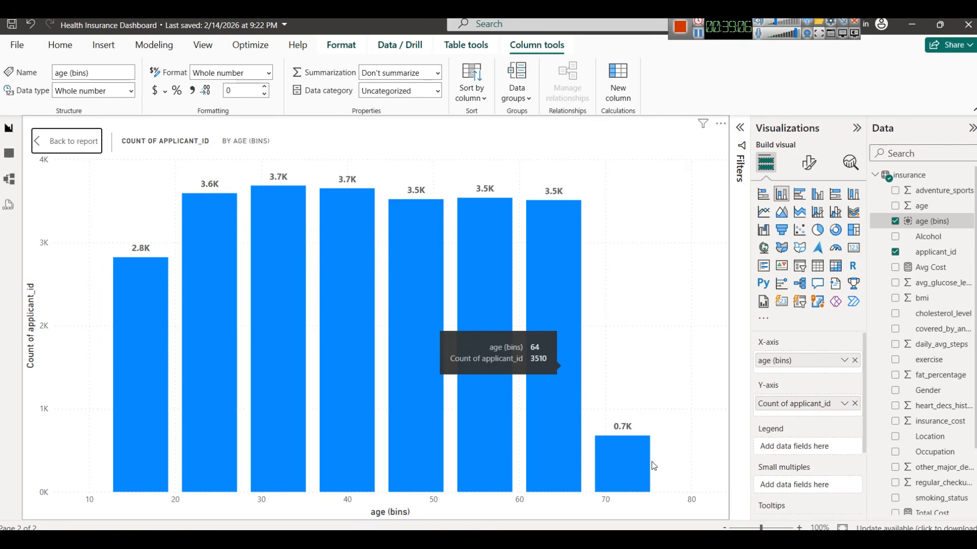
mouse_move(614, 457)
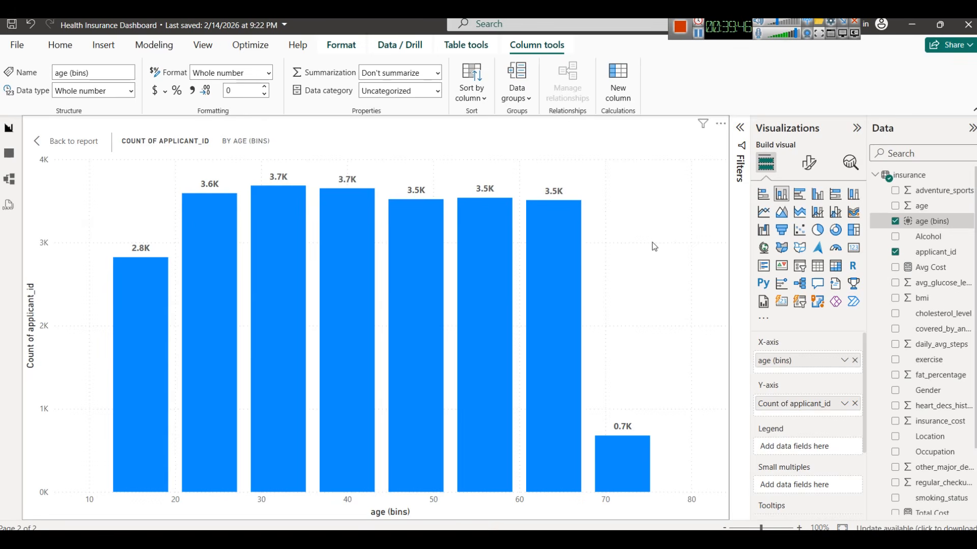
Remove Count of applicant_id from the chart's Y-axis and search the data fields for "inc", clearing the search again
left_click(849, 406)
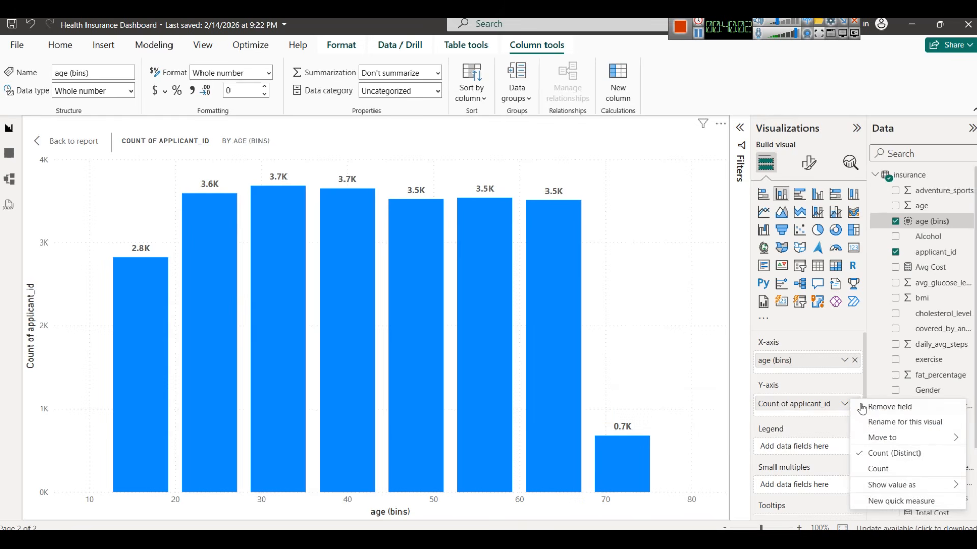
left_click(846, 404)
left_click(854, 403)
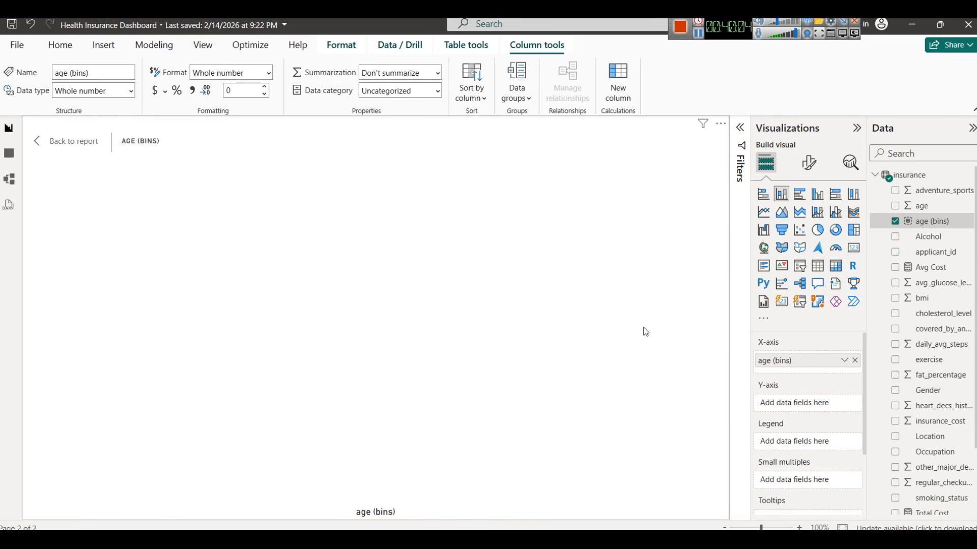
left_click(928, 154)
type("irs")
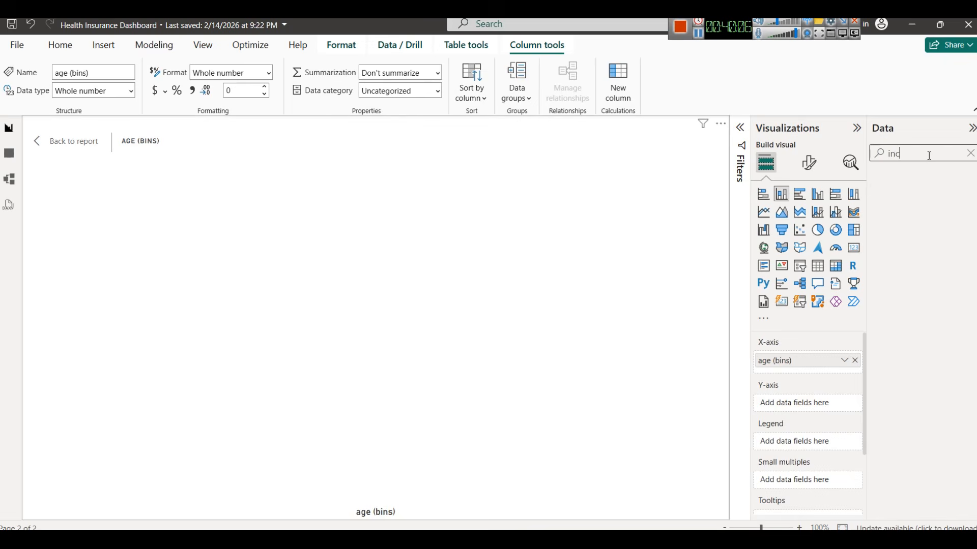
key("BackSpace")
key("BackSpace")
key("BackSpace")
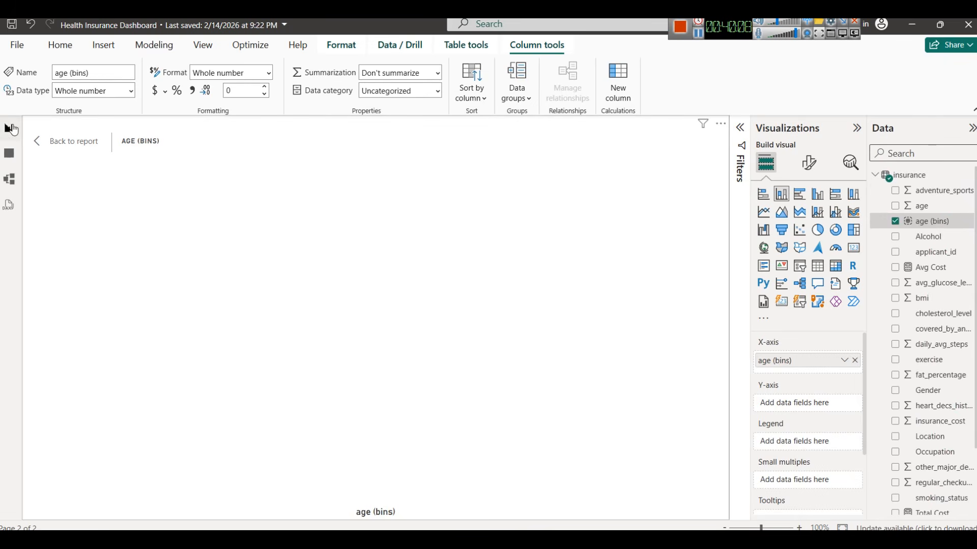
Browse the insurance table's columns for another numeric field and return to the report view
left_click(9, 153)
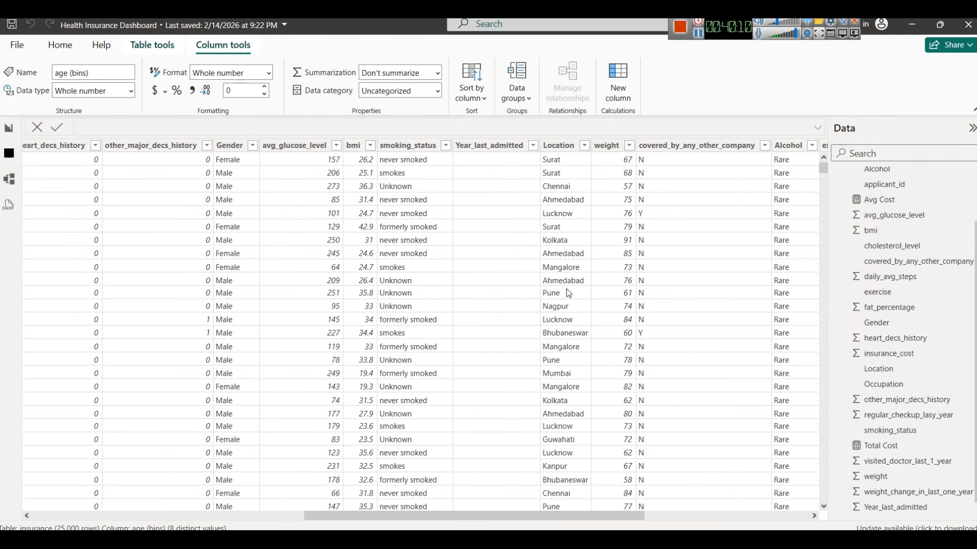
left_click_drag(502, 521, 463, 515)
left_click_drag(367, 498, 168, 515)
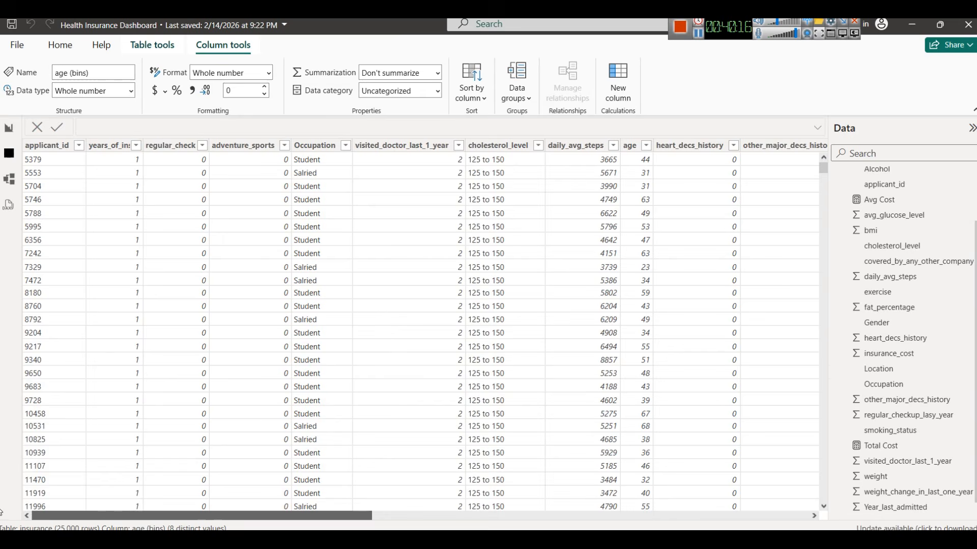
left_click_drag(229, 516, 326, 507)
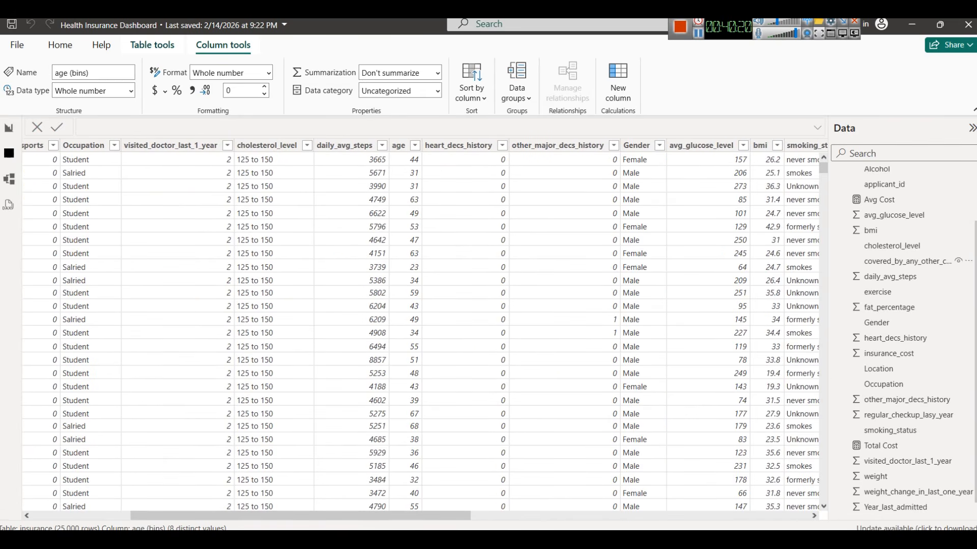
left_click(11, 131)
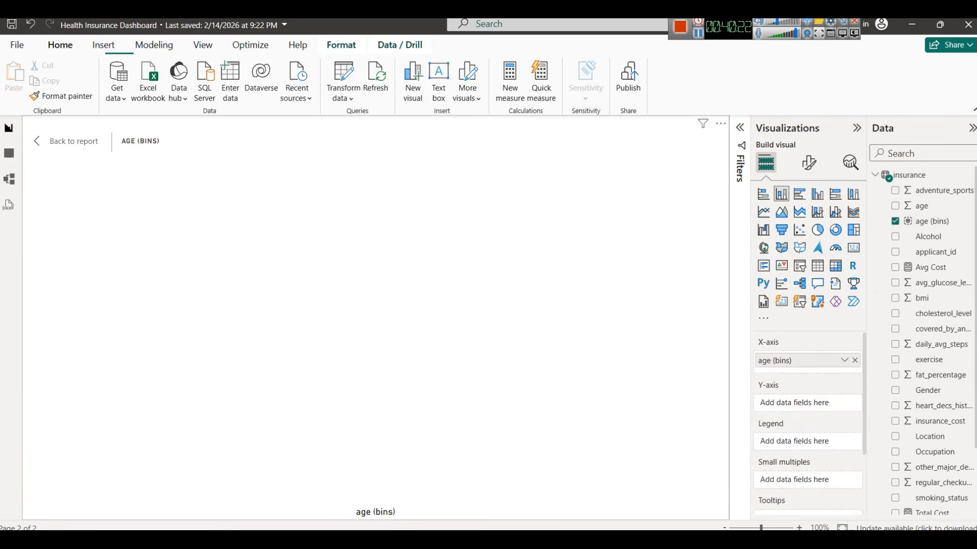
Put bmi on the chart's Y-axis and summarize it as Average
left_click(920, 155)
type("bm")
left_click_drag(926, 195, 819, 404)
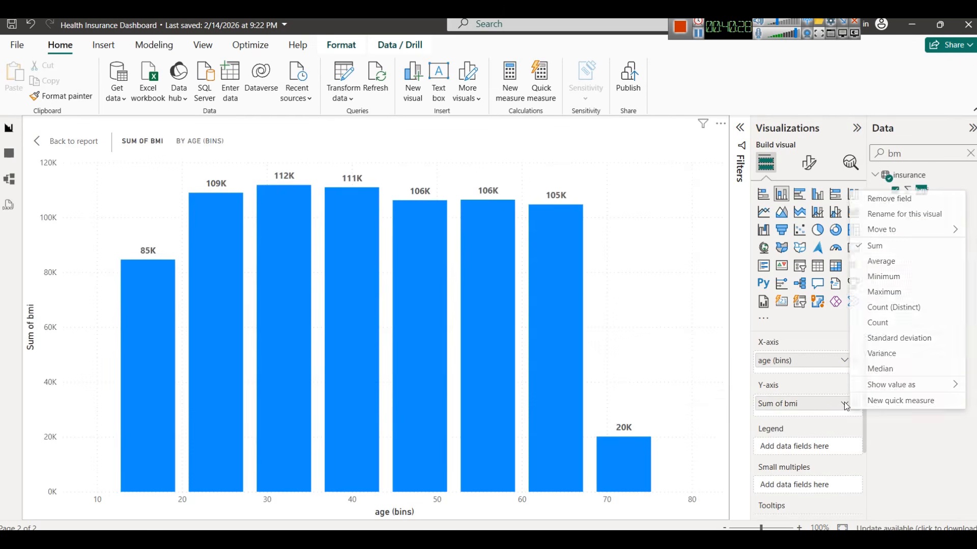
left_click(882, 262)
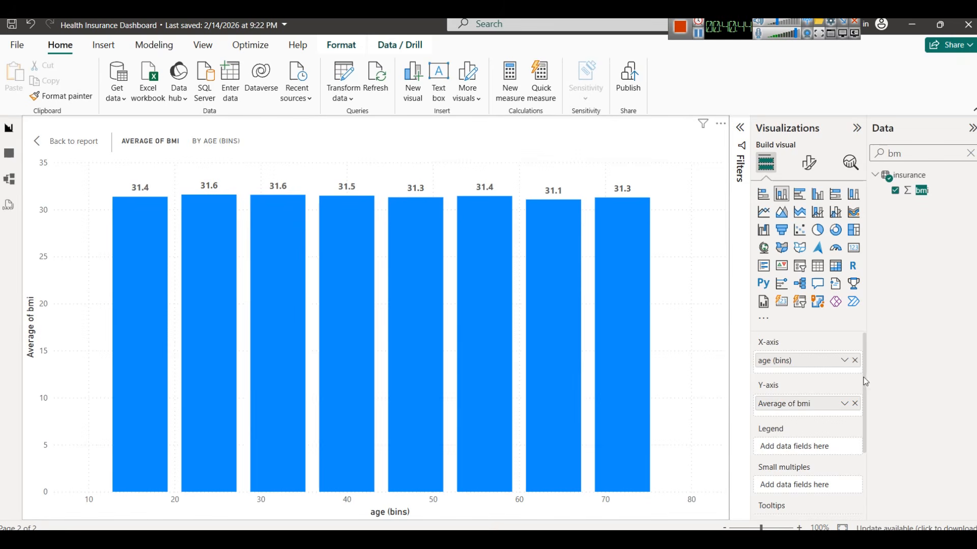
Replace Average of bmi on the chart's Y-axis with the count of applicant_id
left_click(854, 403)
double_click(955, 152)
type("count")
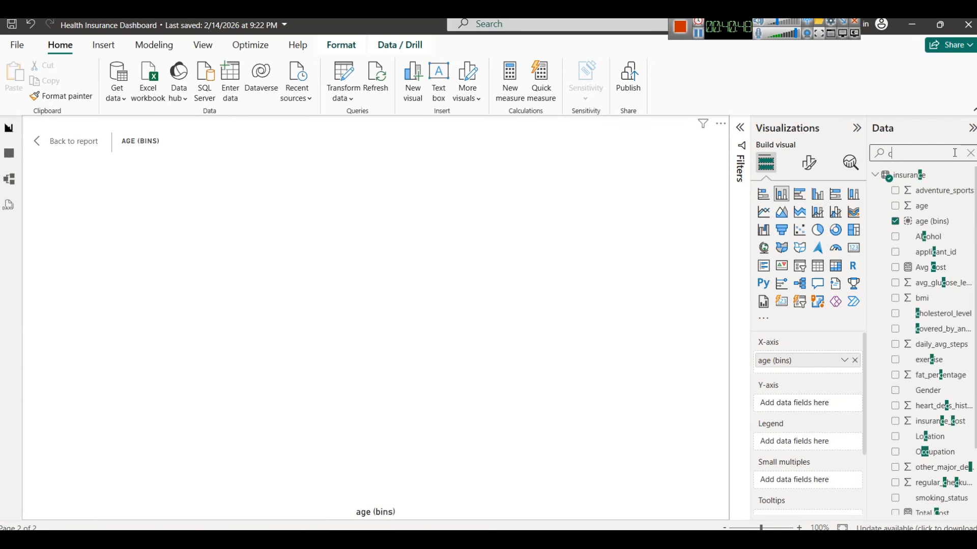
key("BackSpace")
key("BackSpace")
key("BackSpace")
key("BackSpace")
key("BackSpace")
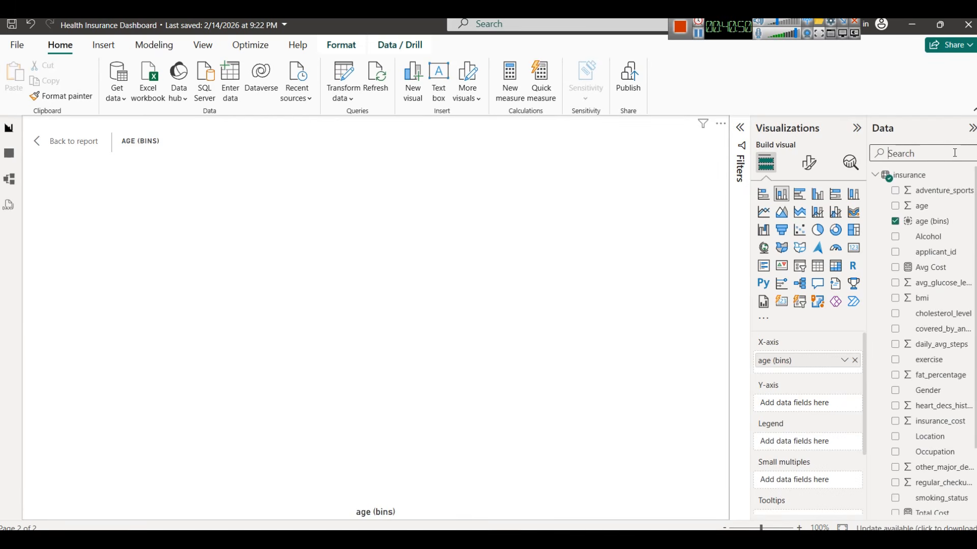
type("app")
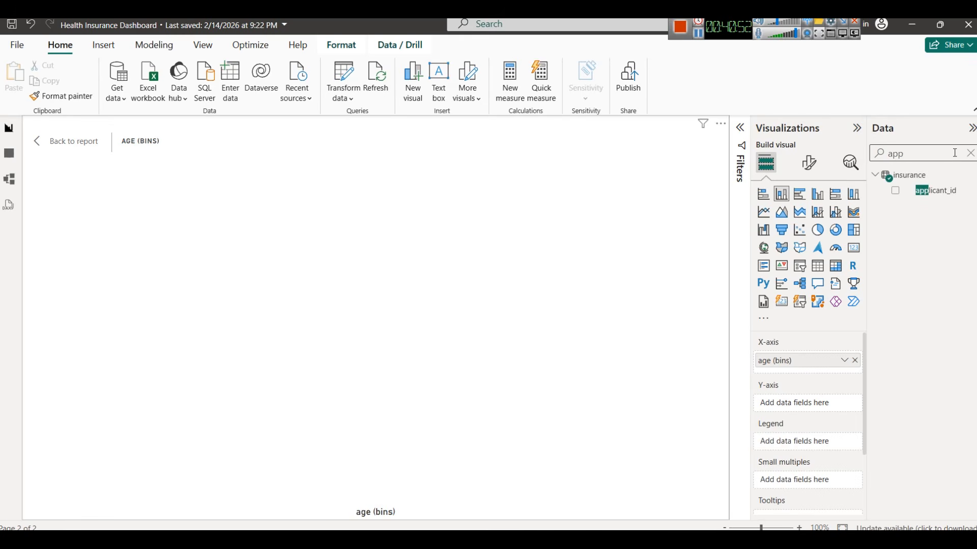
left_click_drag(937, 190, 792, 407)
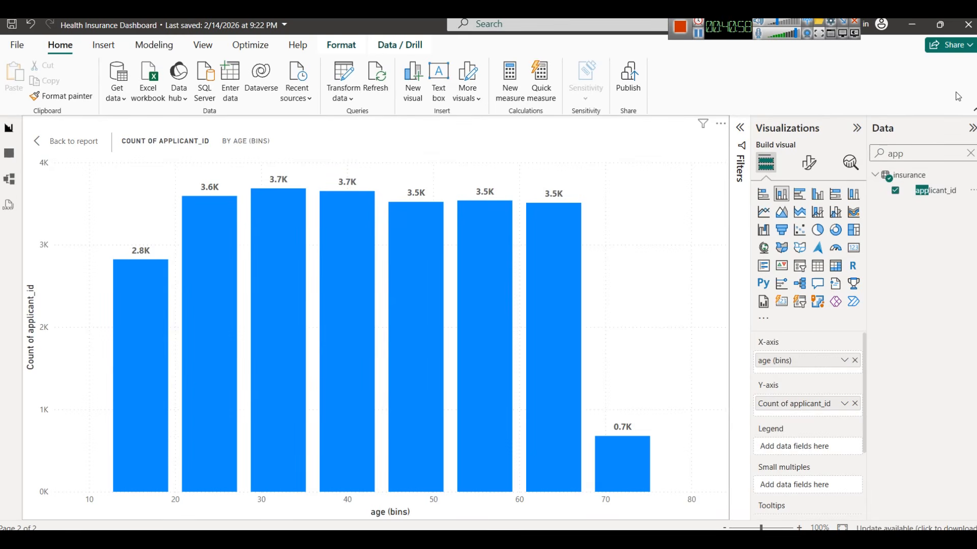
Split the age (bins) columns by Gender using the chart's Legend field, and turn the legend display on
left_click(970, 153)
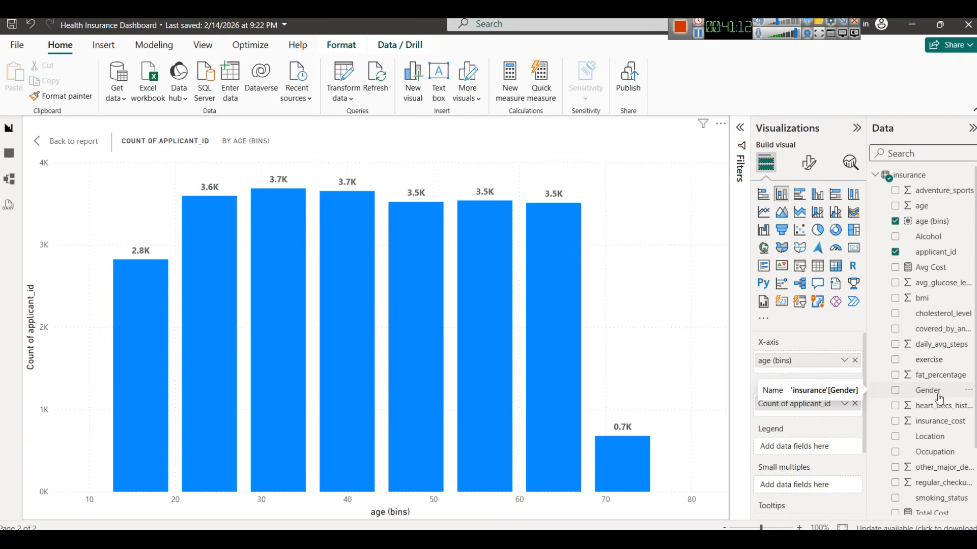
left_click_drag(939, 399, 819, 451)
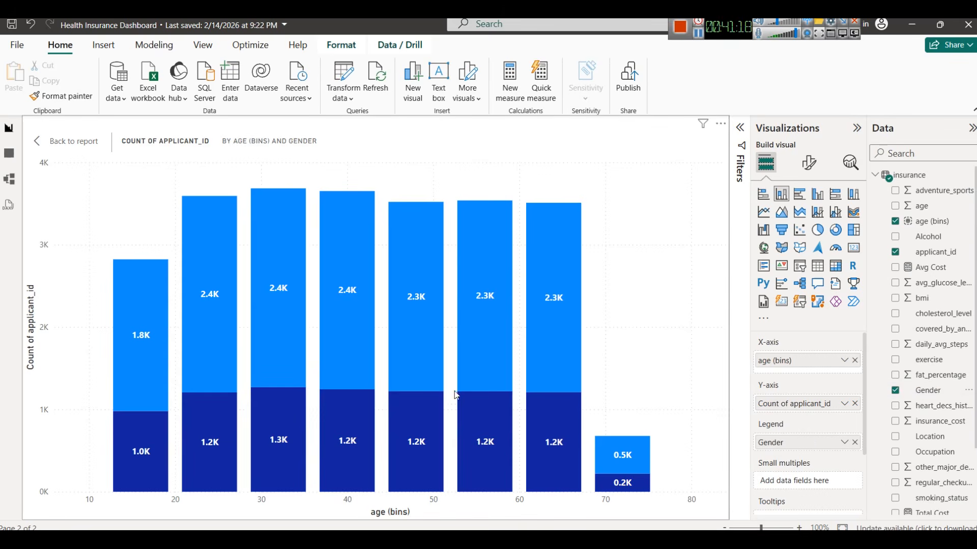
left_click(808, 163)
left_click(847, 304)
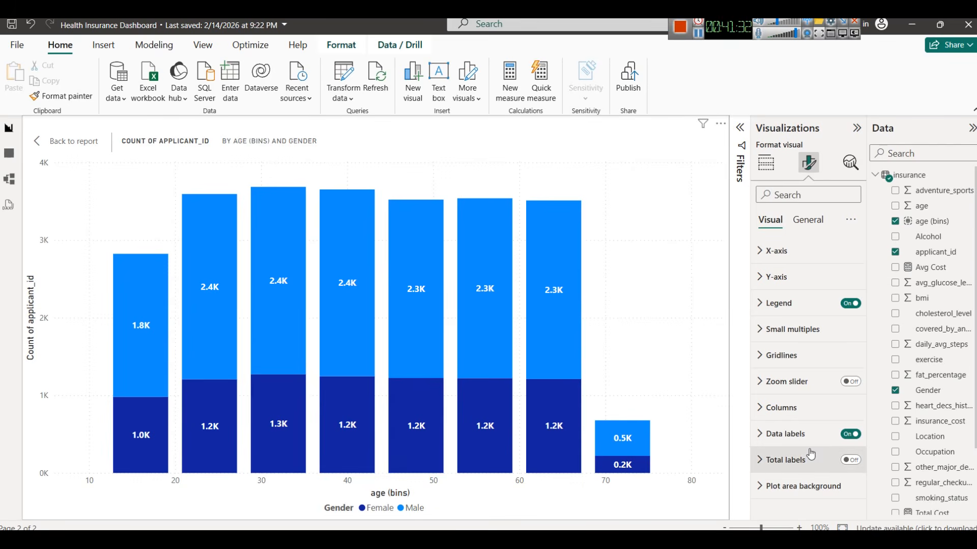
Set the column color of the Female series to a dark shade of pink
left_click(793, 413)
scroll(792, 413, "down", 3)
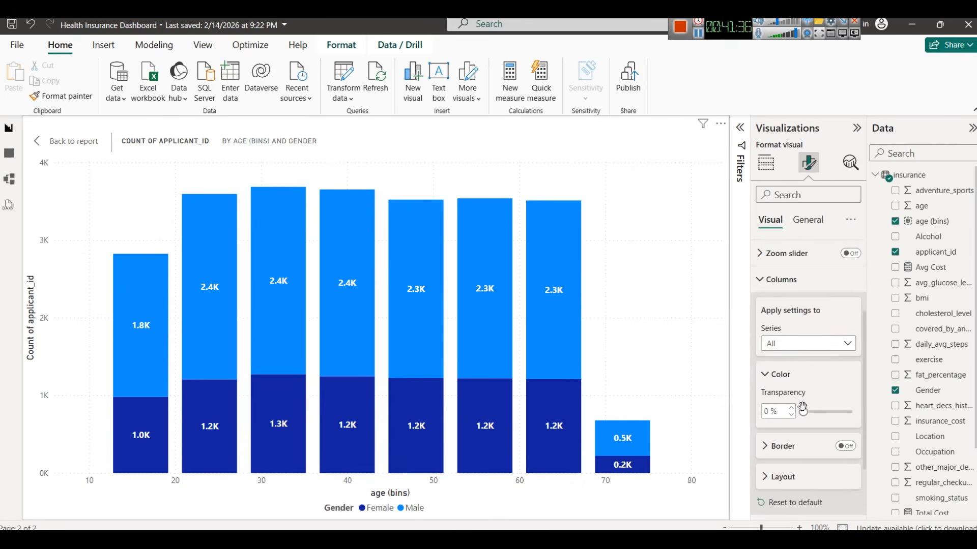
left_click(804, 345)
left_click(796, 375)
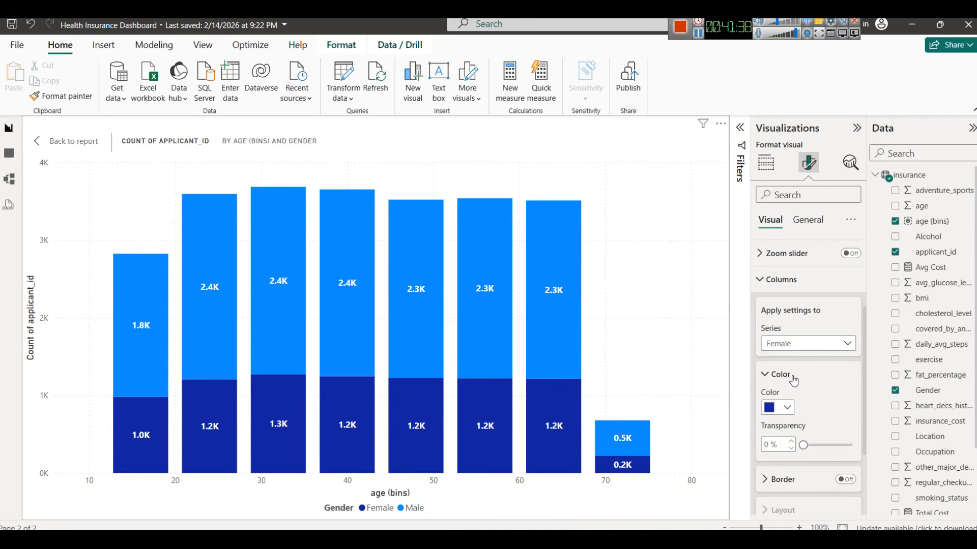
left_click(783, 407)
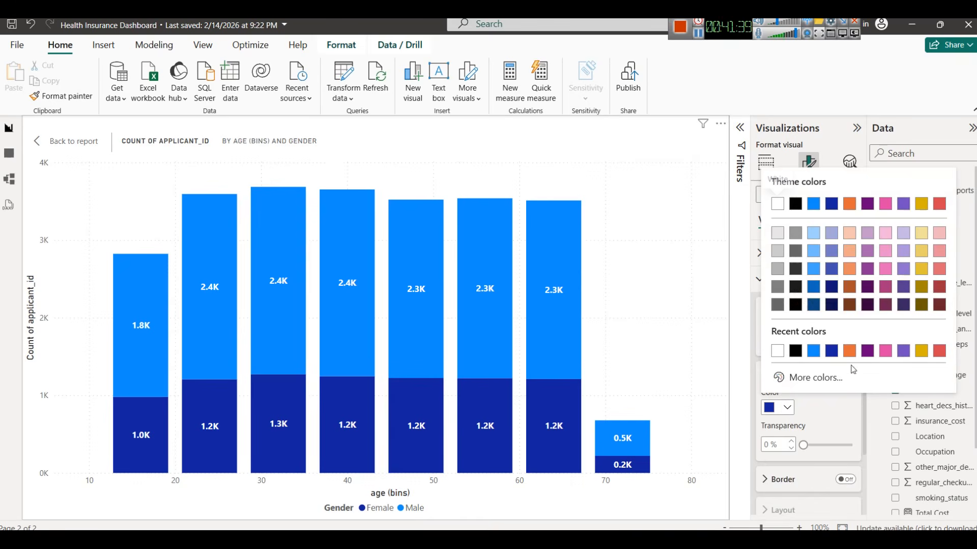
left_click(886, 270)
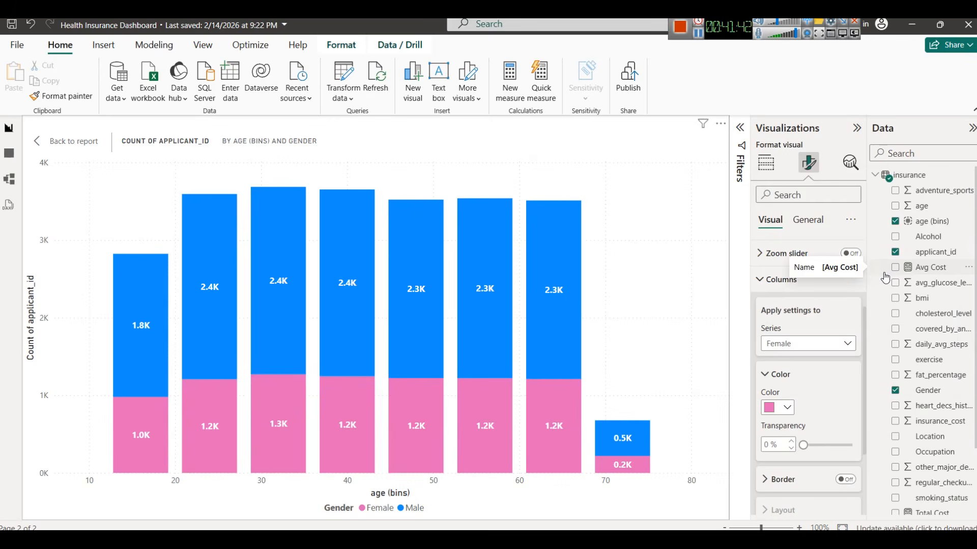
left_click(785, 409)
left_click(886, 287)
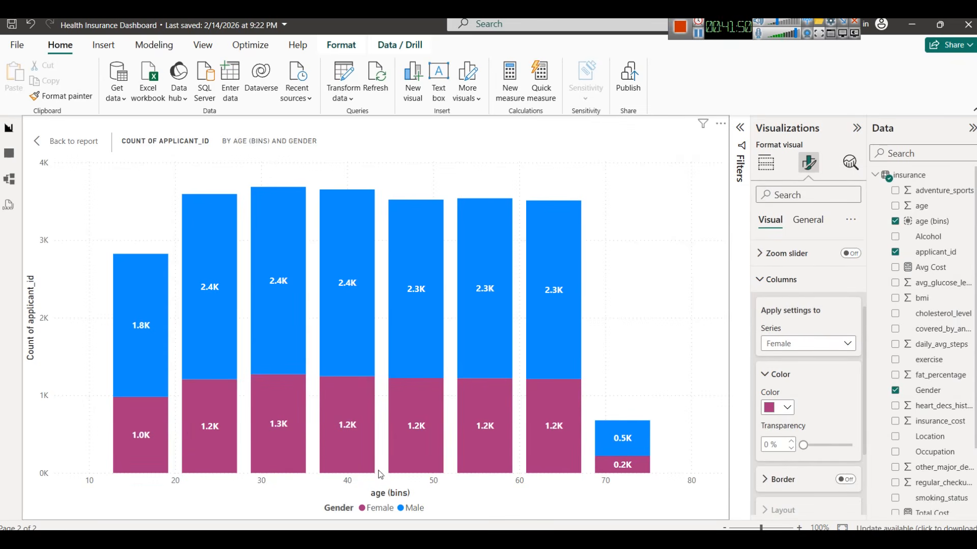
Examine the male and female applicant counts per age bin, checking the chart on the report page and in focus mode
mouse_move(356, 392)
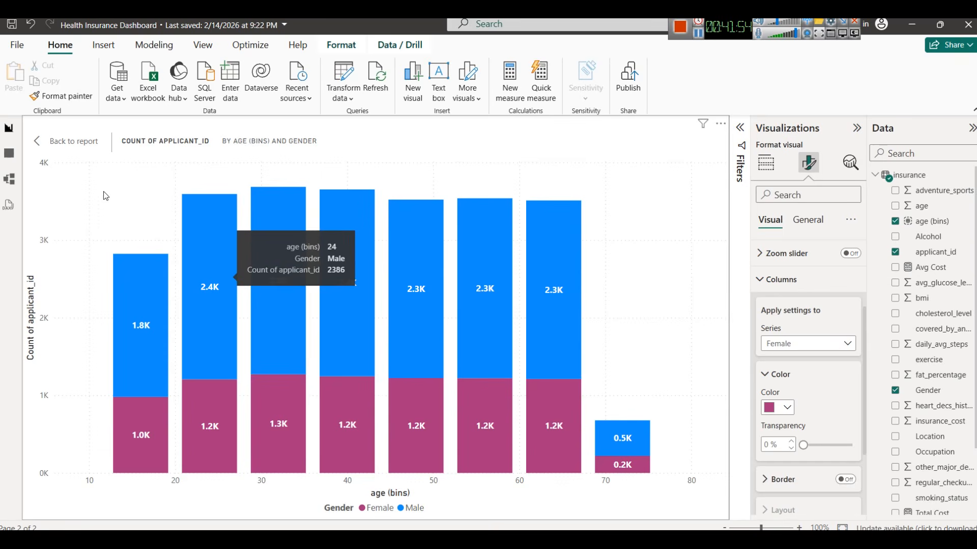
mouse_move(360, 310)
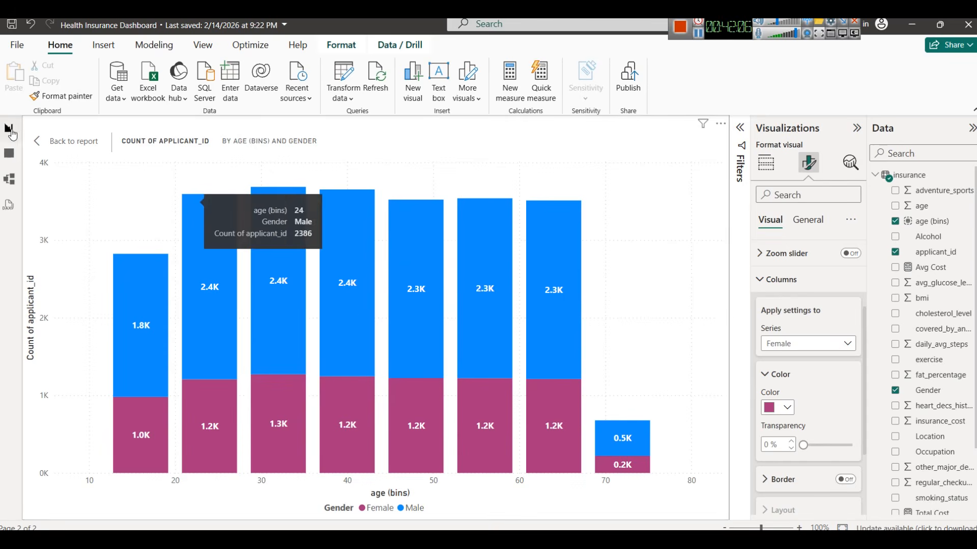
left_click(80, 144)
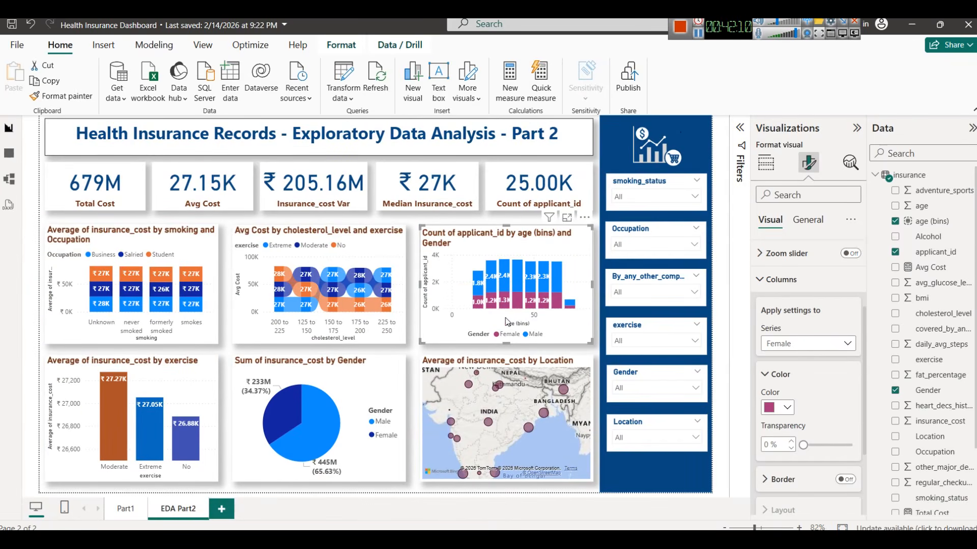
left_click(567, 219)
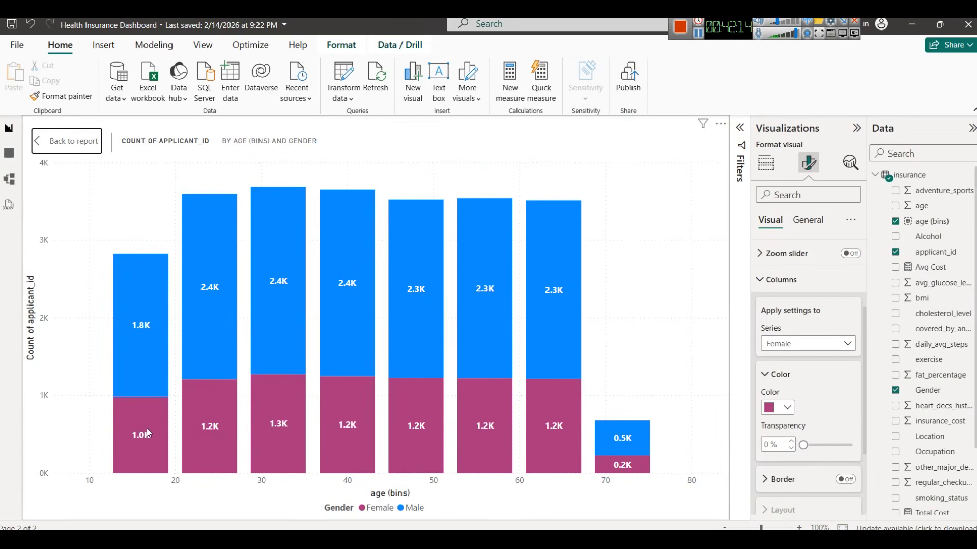
mouse_move(140, 271)
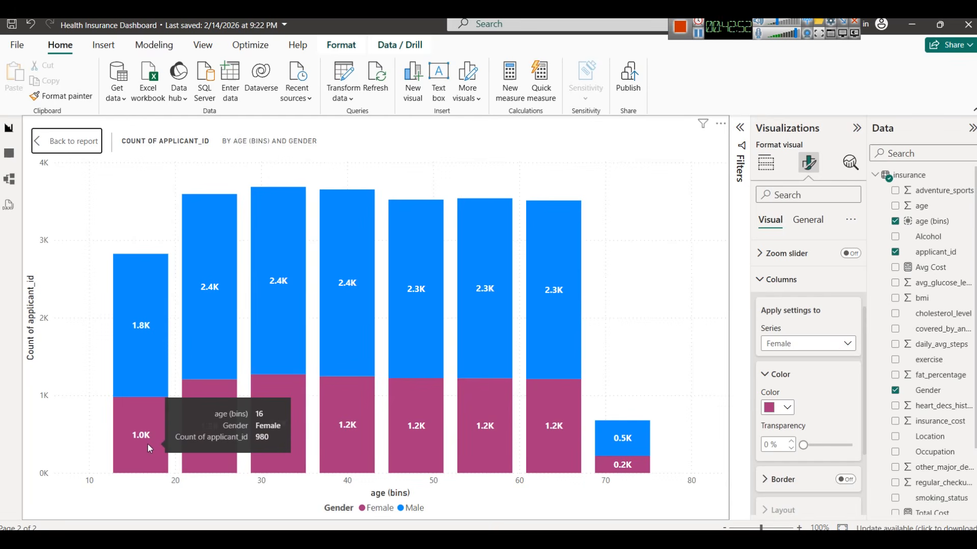
left_click(768, 169)
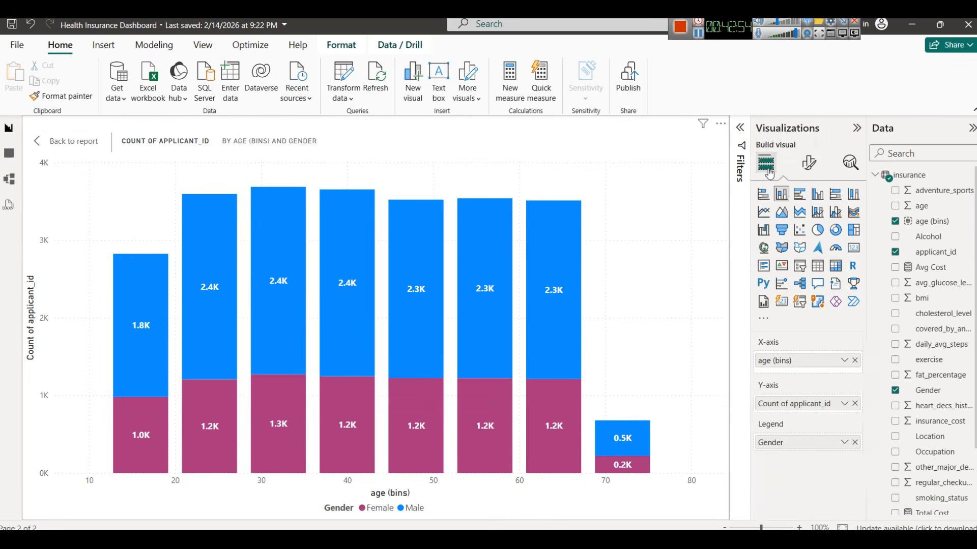
Try adding the distinct count of applicant_id to the chart's tooltips, and remove the field again after checking it
scroll(783, 422, "down", 3)
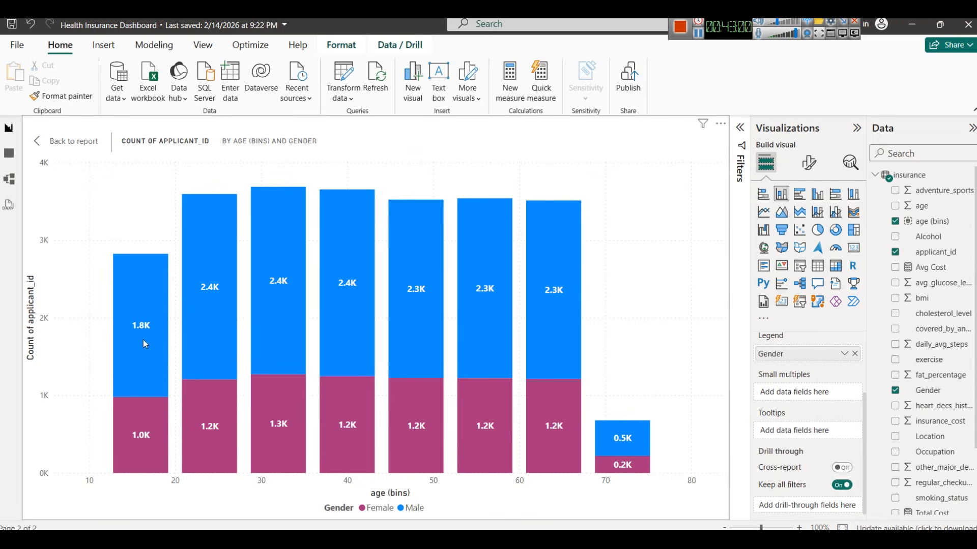
mouse_move(142, 340)
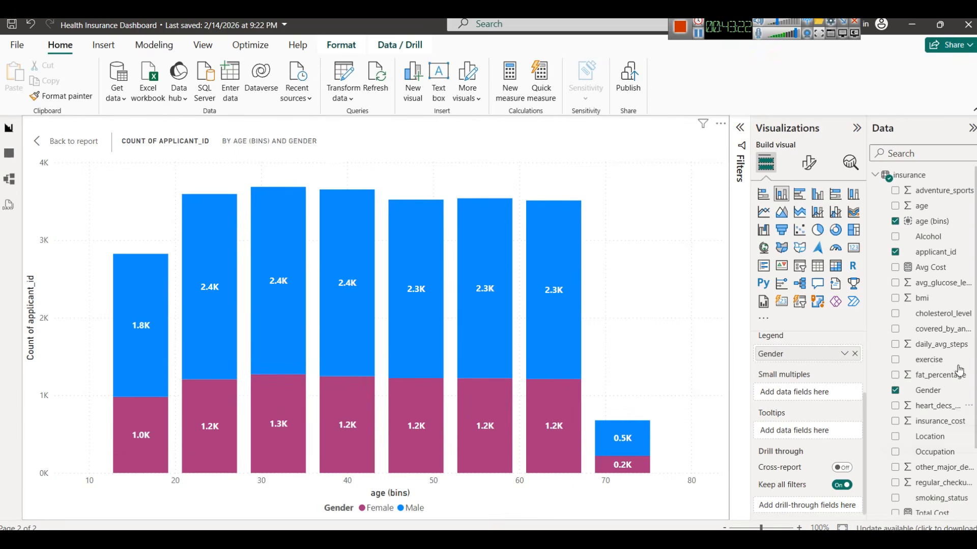
scroll(951, 342, "down", 3)
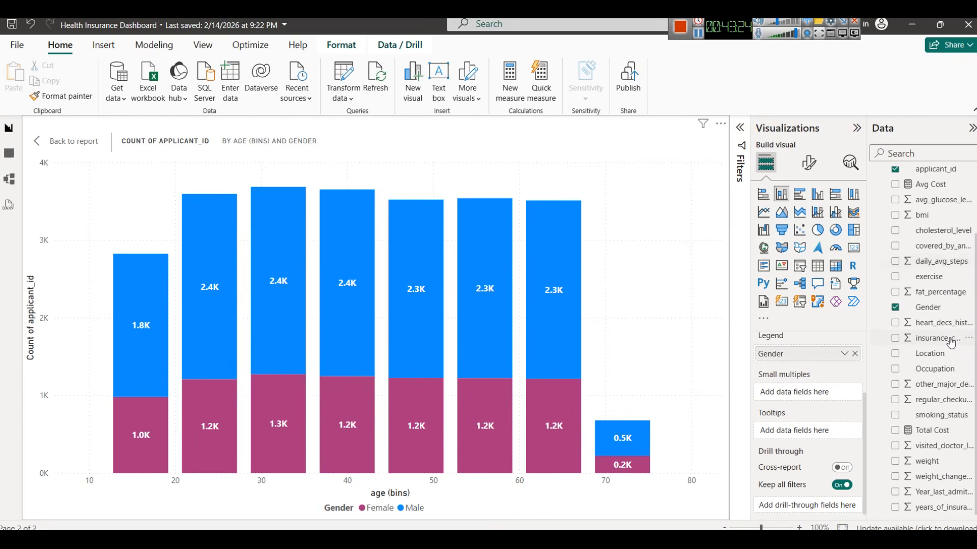
scroll(949, 335, "up", 3)
left_click_drag(940, 253, 824, 434)
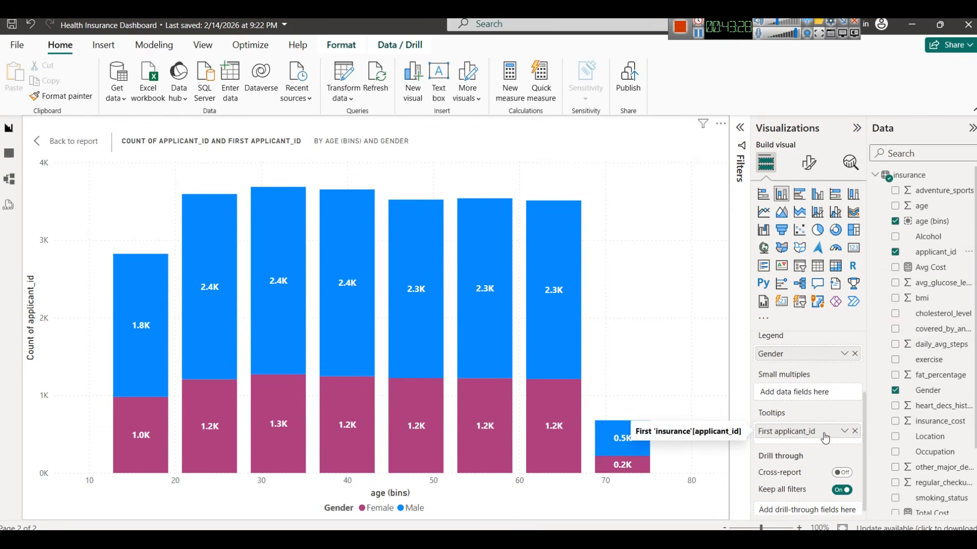
left_click(843, 431)
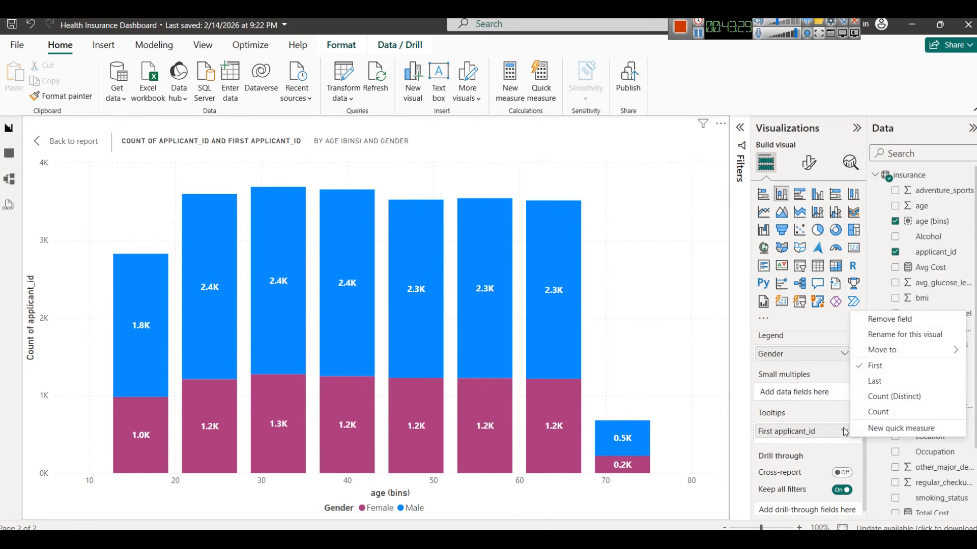
left_click(873, 397)
mouse_move(131, 295)
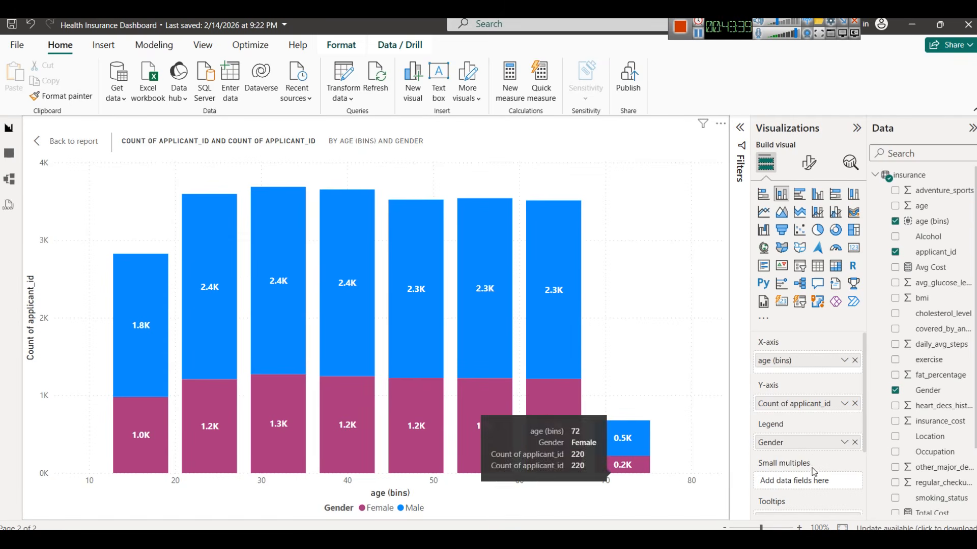
scroll(814, 472, "down", 3)
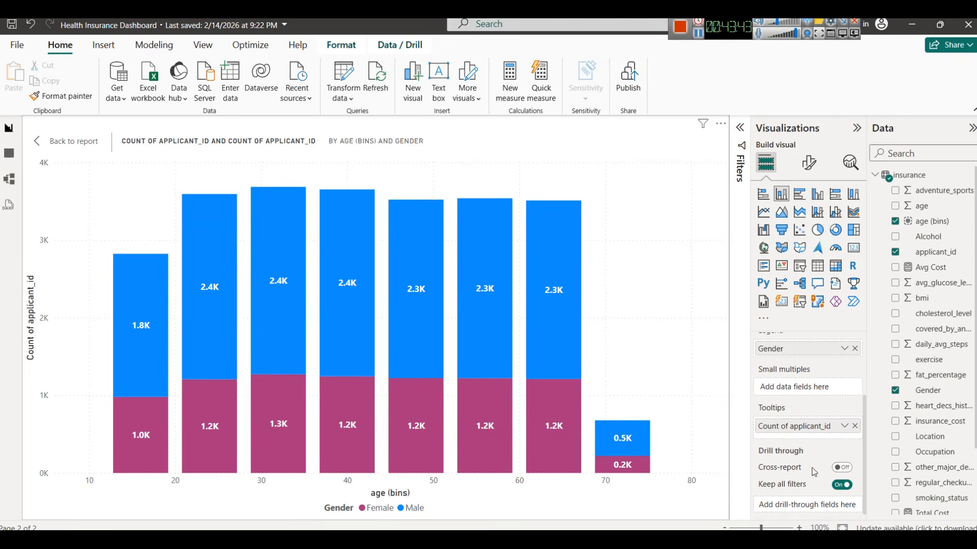
left_click(855, 425)
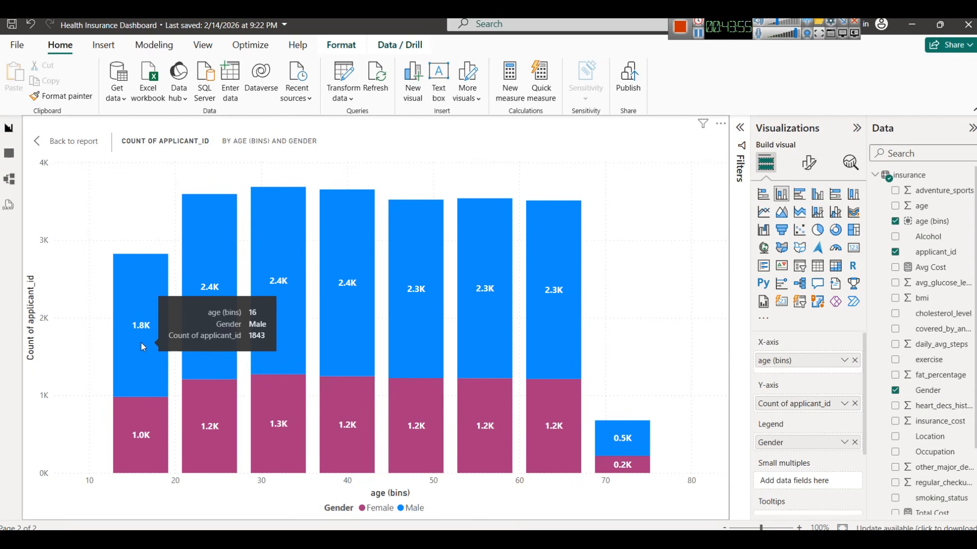
right_click(901, 176)
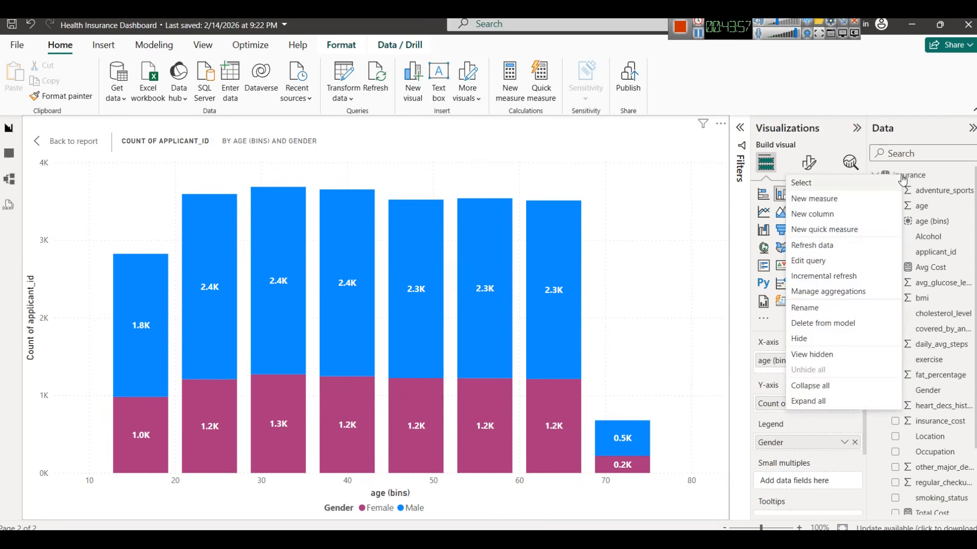
left_click(914, 130)
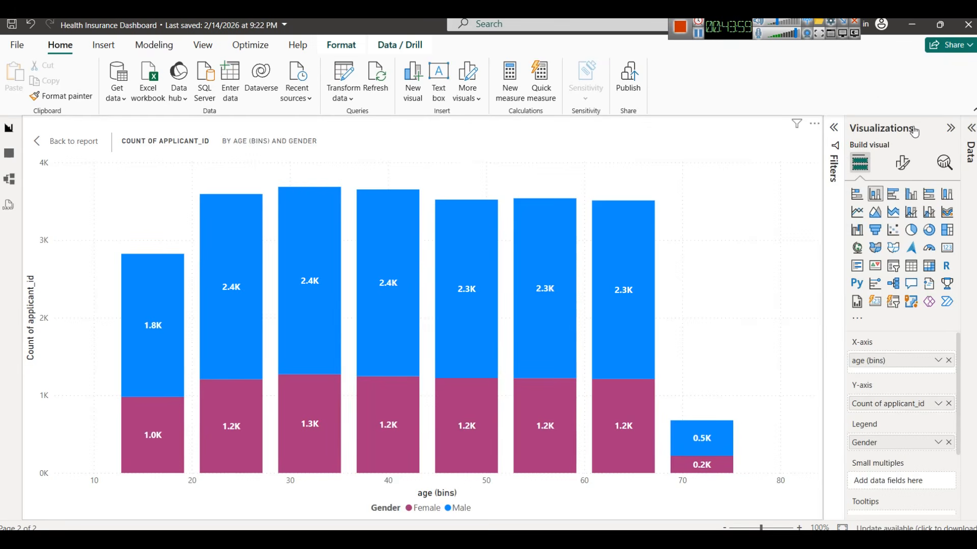
left_click(971, 128)
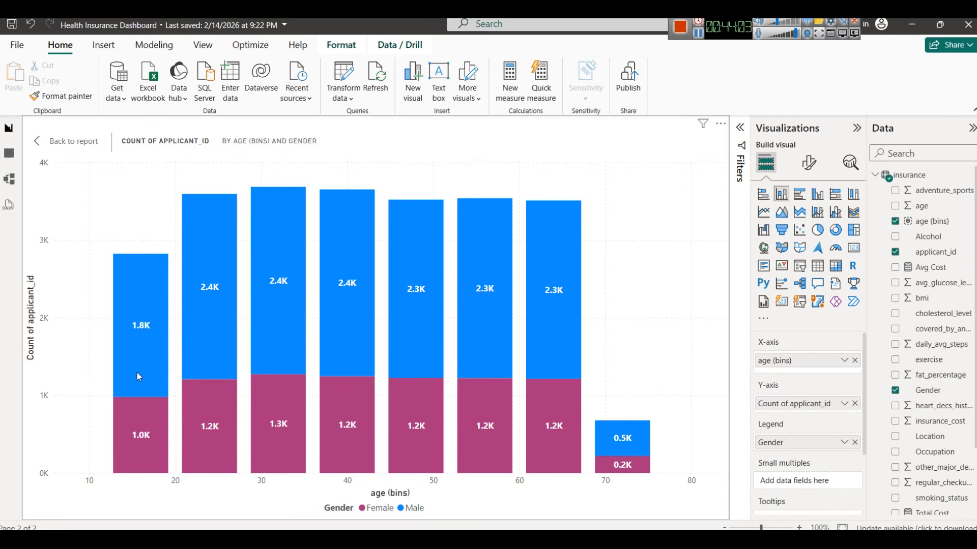
mouse_move(137, 373)
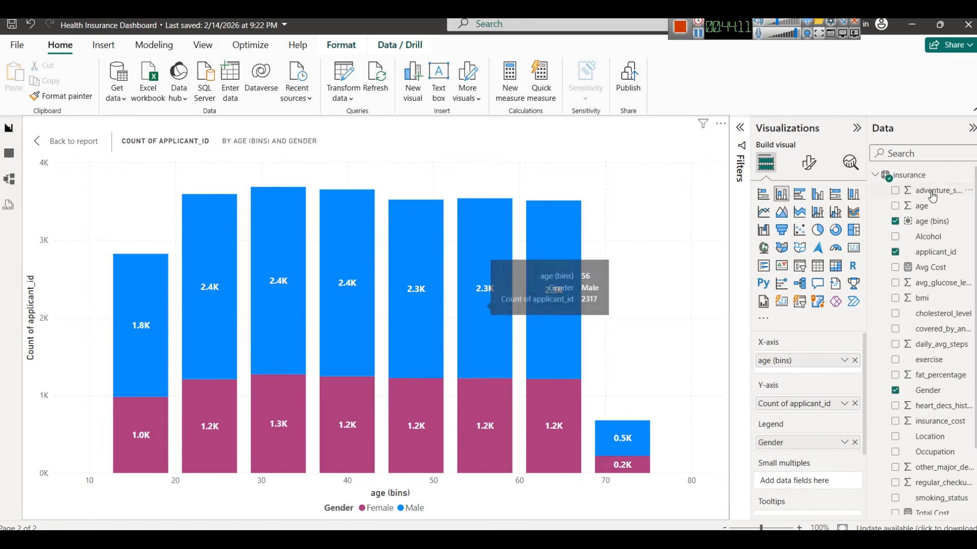
right_click(916, 179)
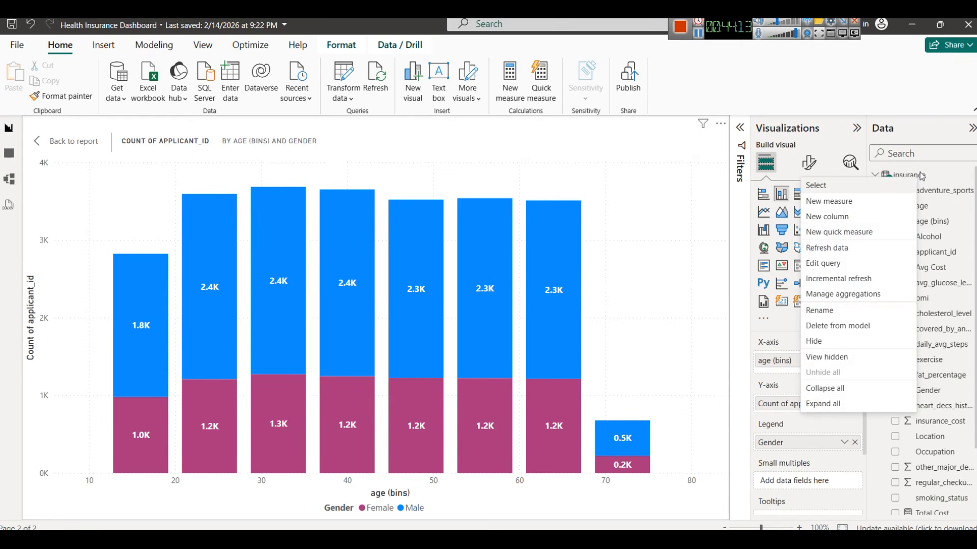
left_click(921, 175)
Leave focus mode and set the Female series' column color to orange in the applicant count chart
left_click(79, 141)
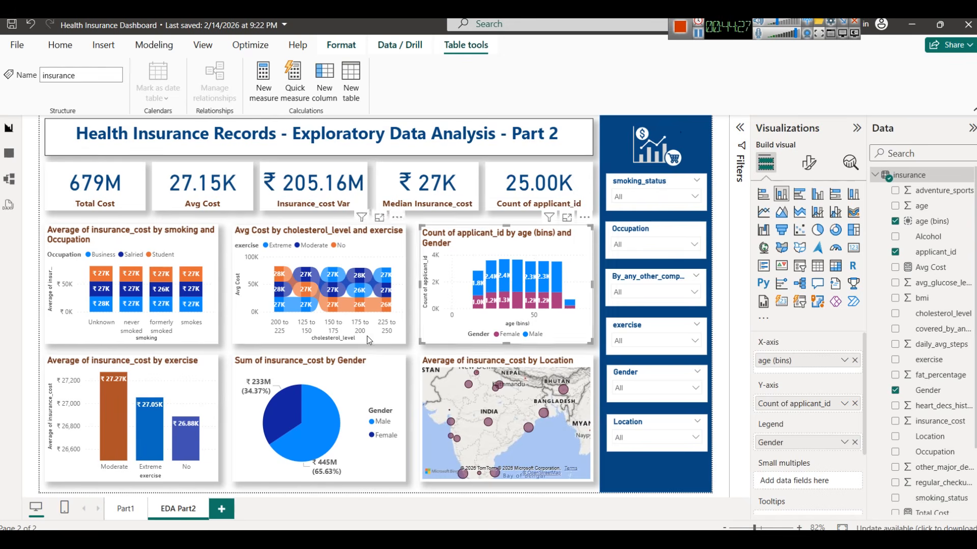
left_click(409, 347)
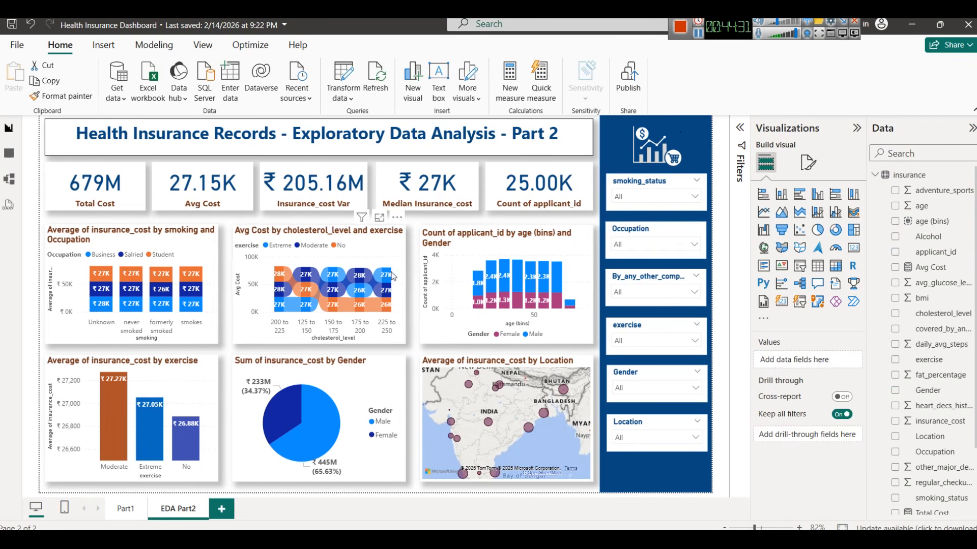
left_click(549, 245)
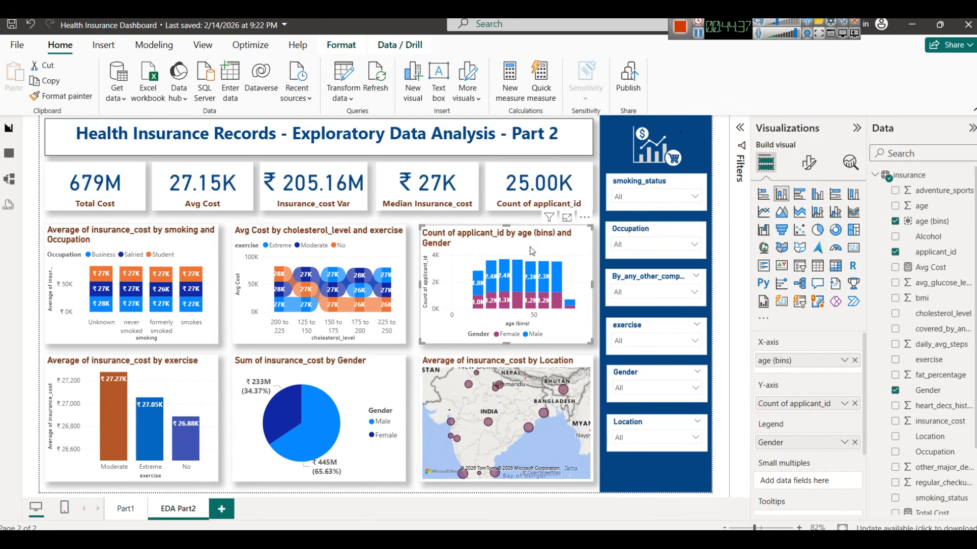
left_click(808, 162)
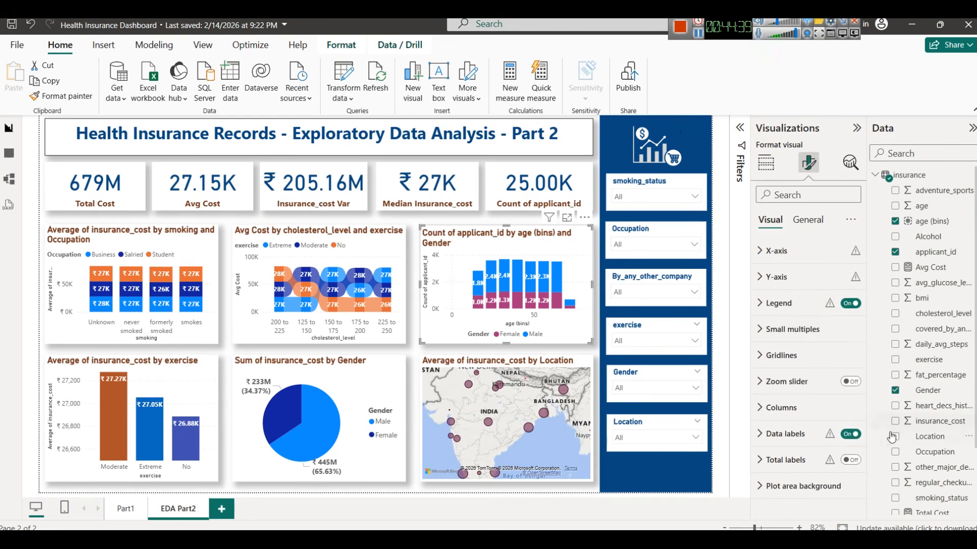
left_click(789, 410)
scroll(787, 433, "down", 4)
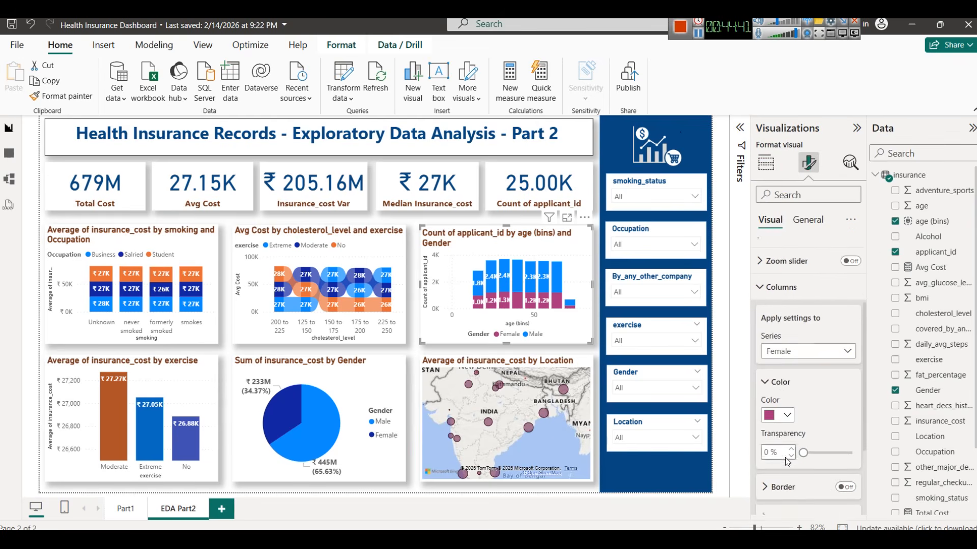
left_click(777, 408)
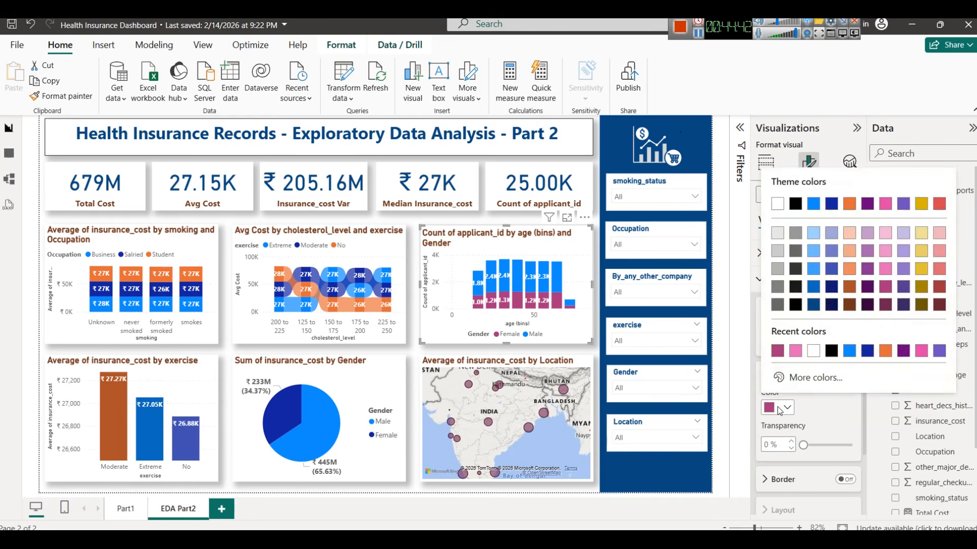
left_click(848, 287)
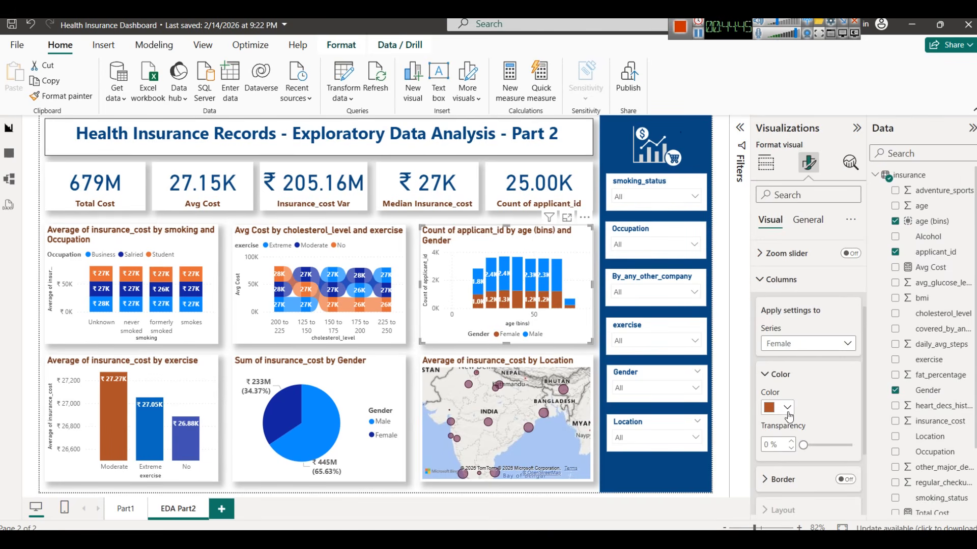
left_click(777, 408)
left_click(856, 272)
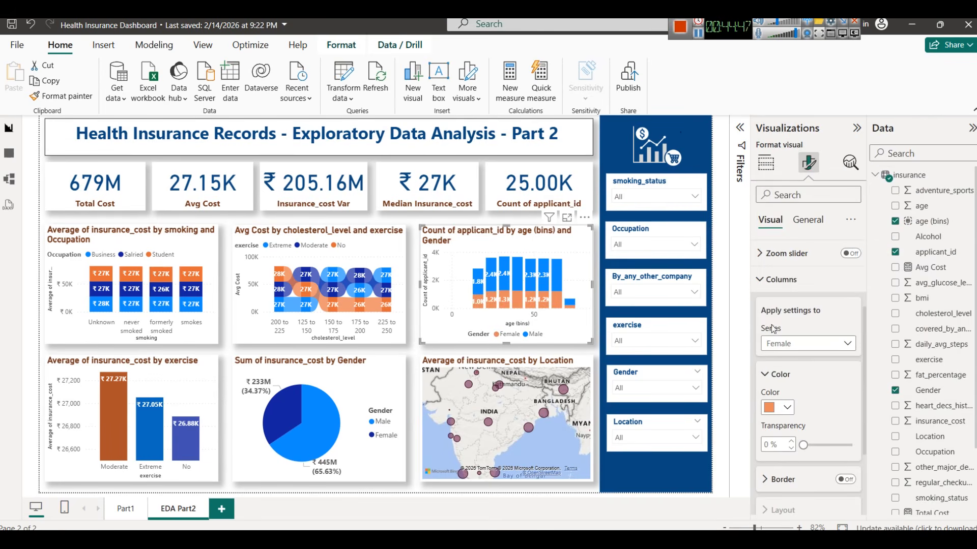
left_click(776, 408)
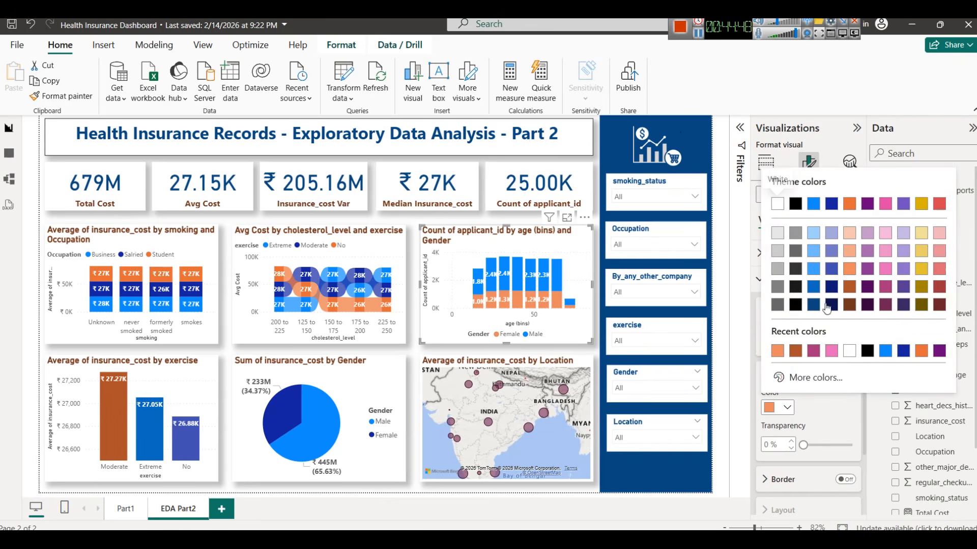
left_click(921, 351)
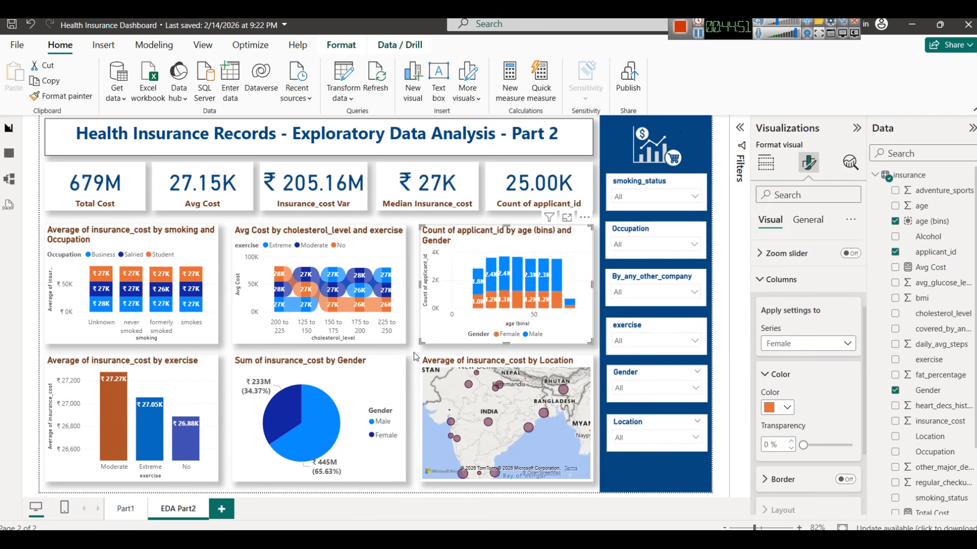
left_click(589, 358)
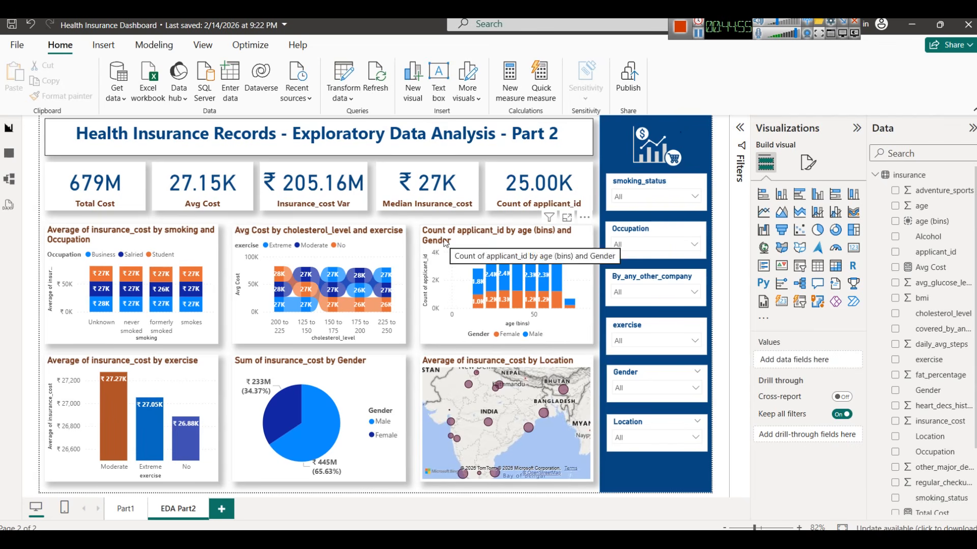
Rename the age (bins) field on the applicant count chart's X-axis as "Age Group" for this visual
left_click(588, 232)
left_click(844, 360)
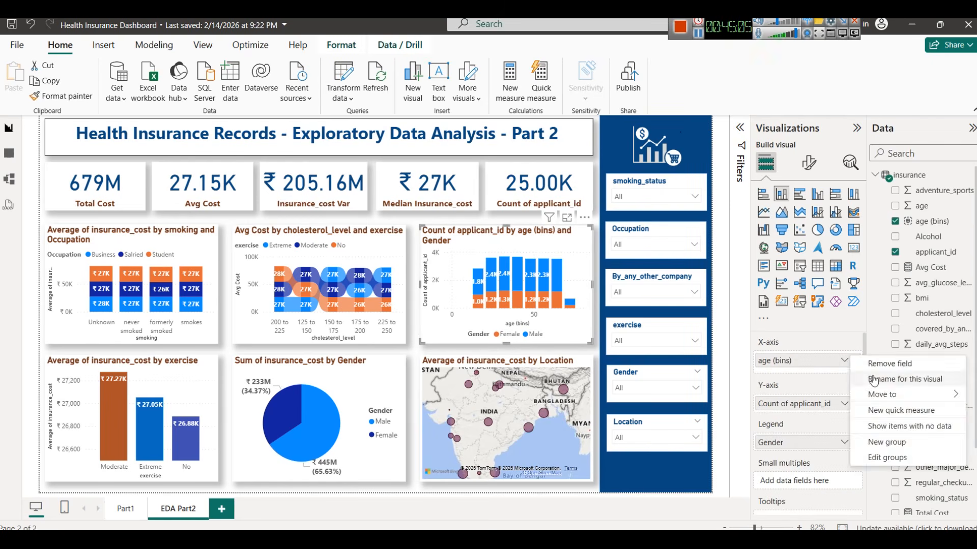
left_click(873, 380)
type("Age Group")
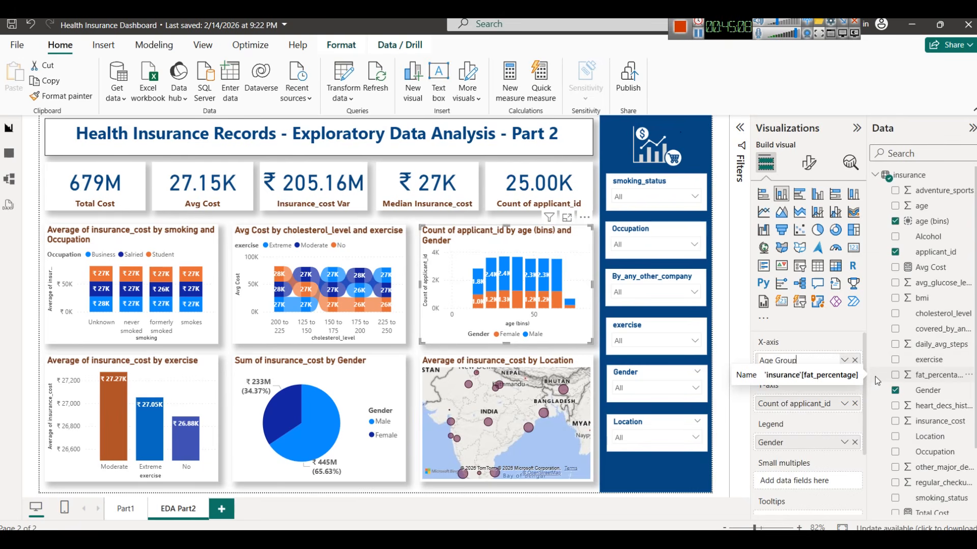
key("Return")
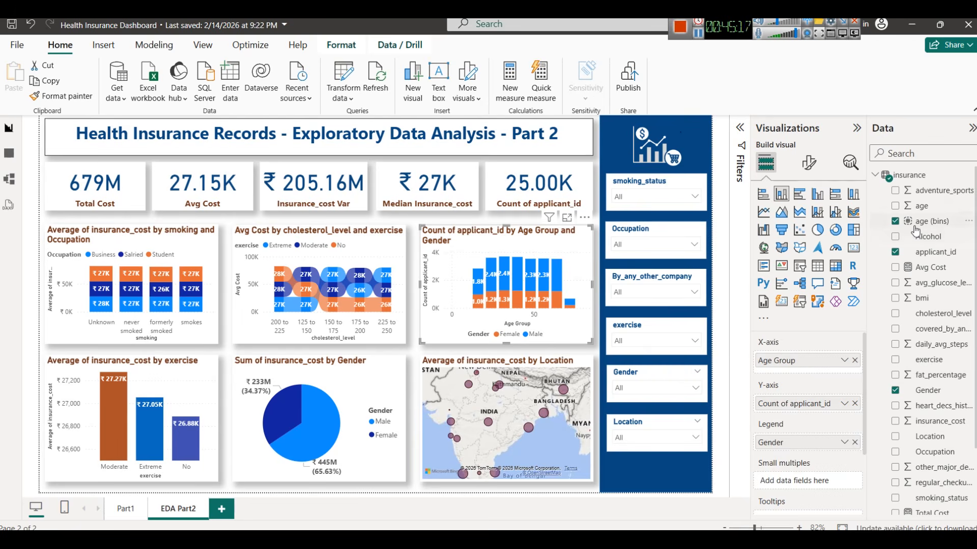
Rename the Count of applicant_id field on the chart's Y-axis as "Applicants" for this visual
left_click(844, 404)
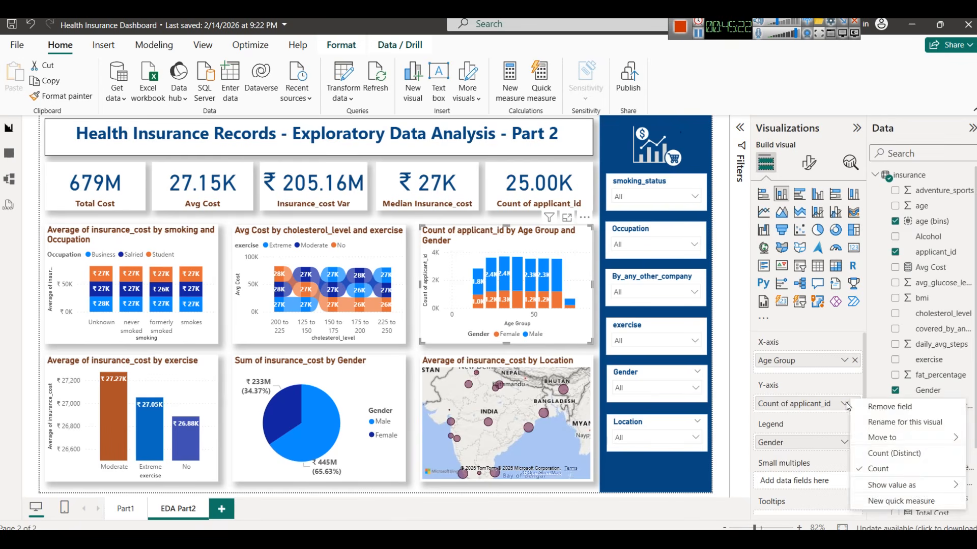
left_click(865, 423)
type("Applicants")
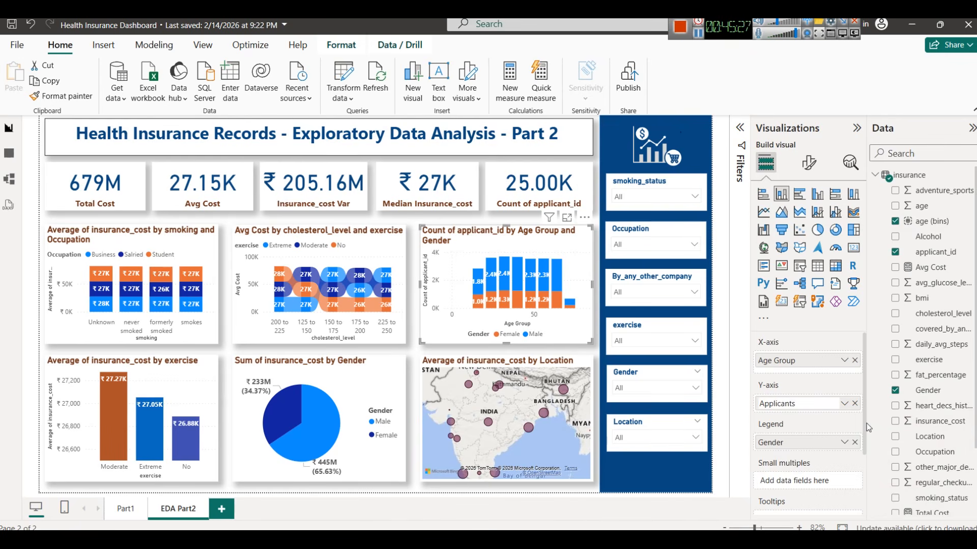
key("Return")
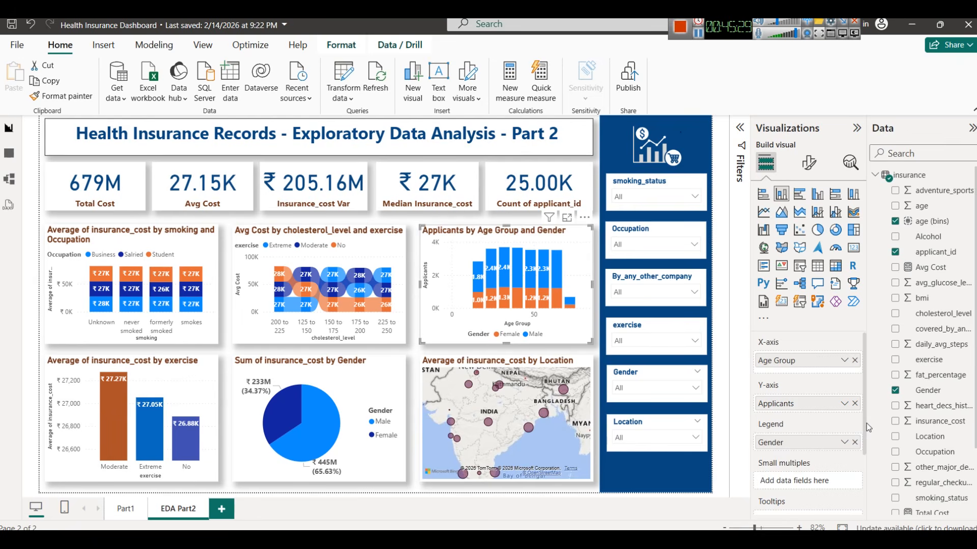
Prefix the Y-axis field's name with a hash sign so it reads "# Applicants", and deselect the chart
left_click(845, 405)
left_click(878, 422)
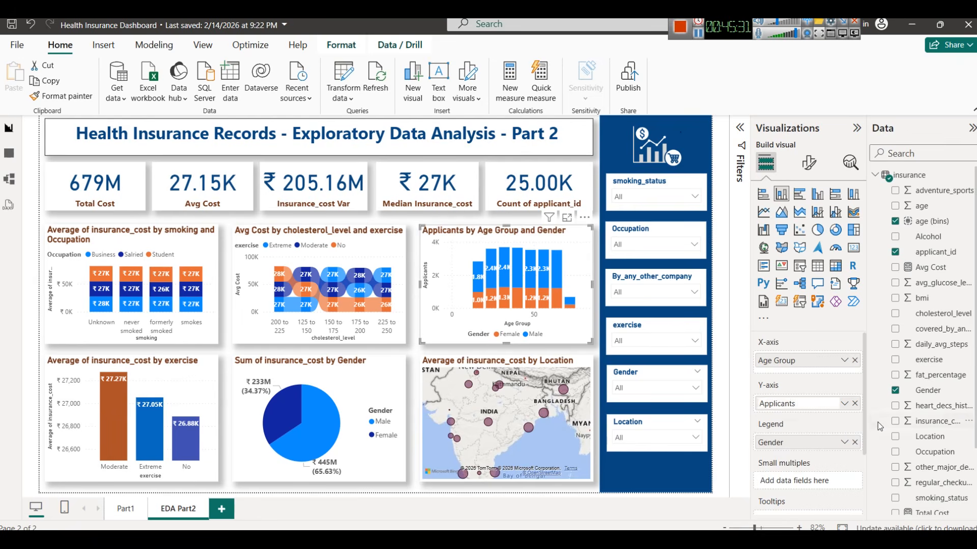
type("#")
key("Return")
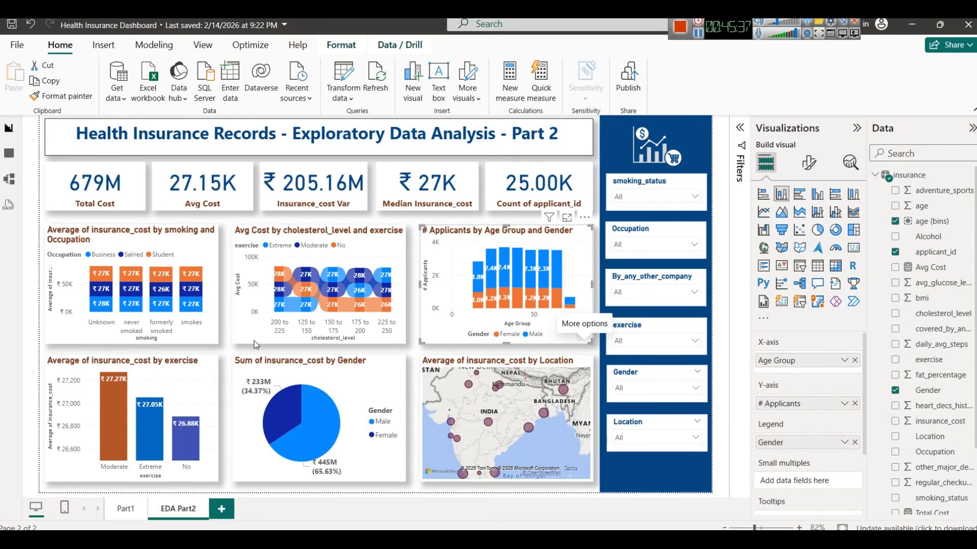
left_click(409, 362)
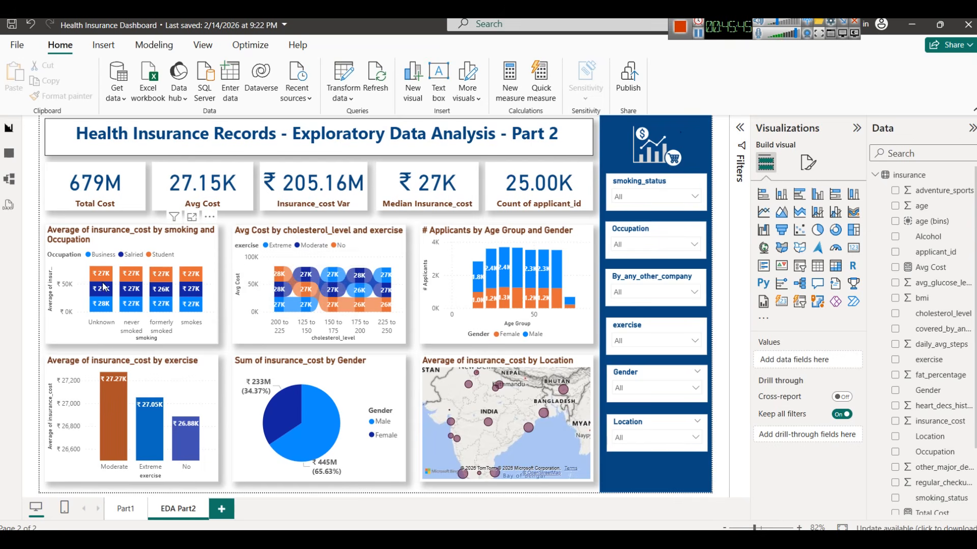
Examine which fields feed the axes and legends of the smoking and Occupation chart and the cholesterol_level and exercise chart
mouse_move(103, 287)
left_click(206, 249)
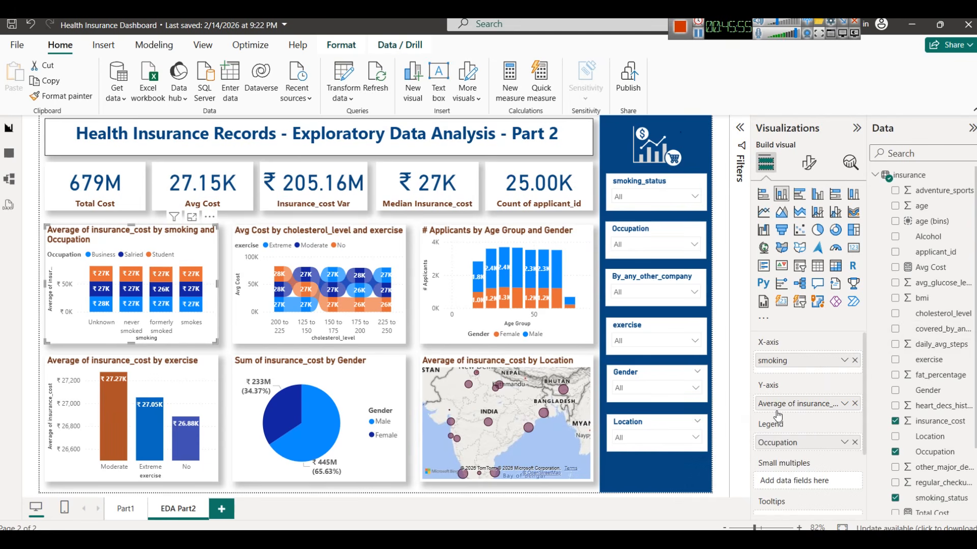
left_click(367, 245)
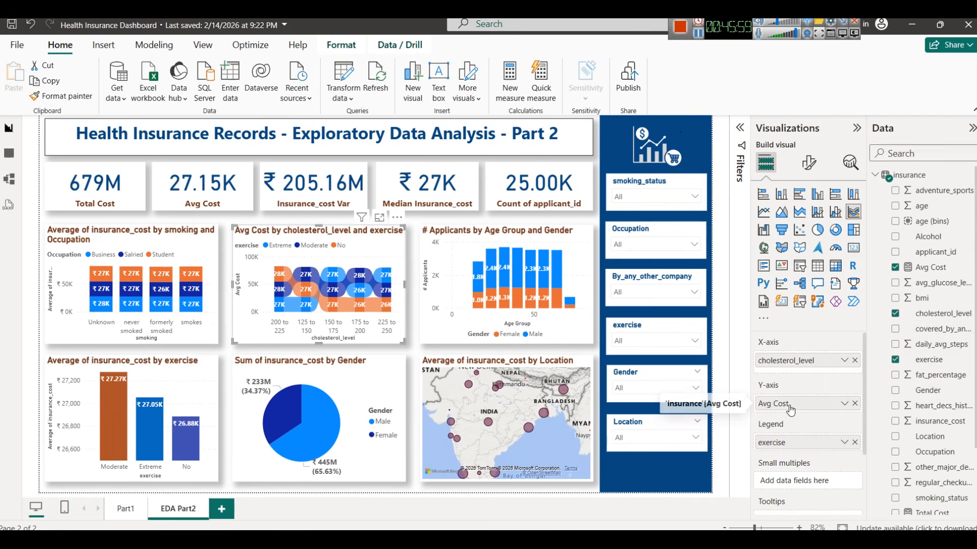
Examine the cholesterol_level column's values in the insurance data table, and return to the report page
left_click(573, 252)
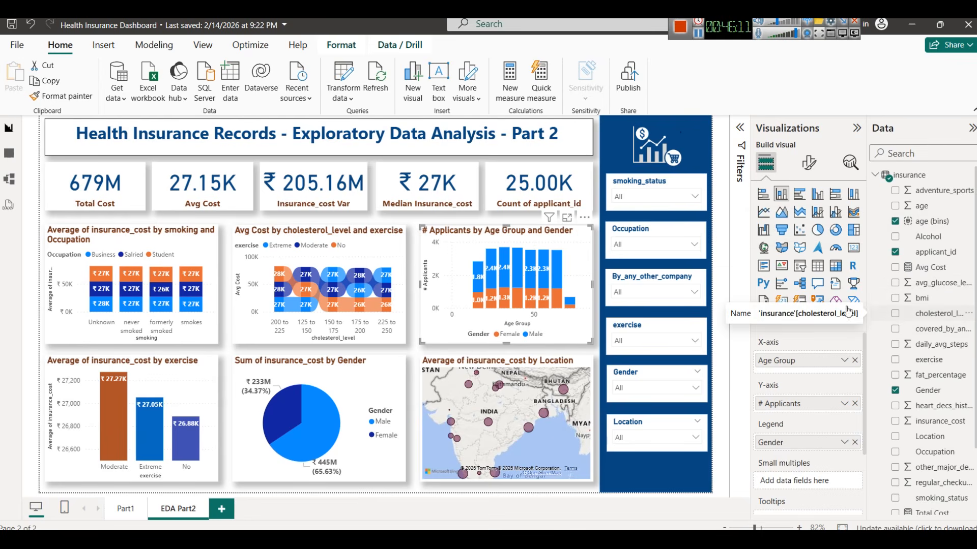
left_click(14, 163)
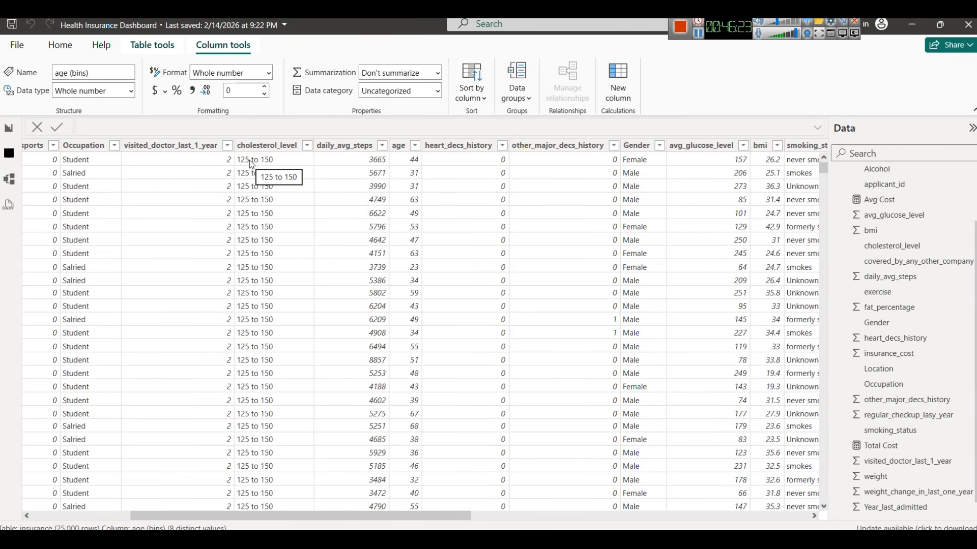
left_click(260, 146)
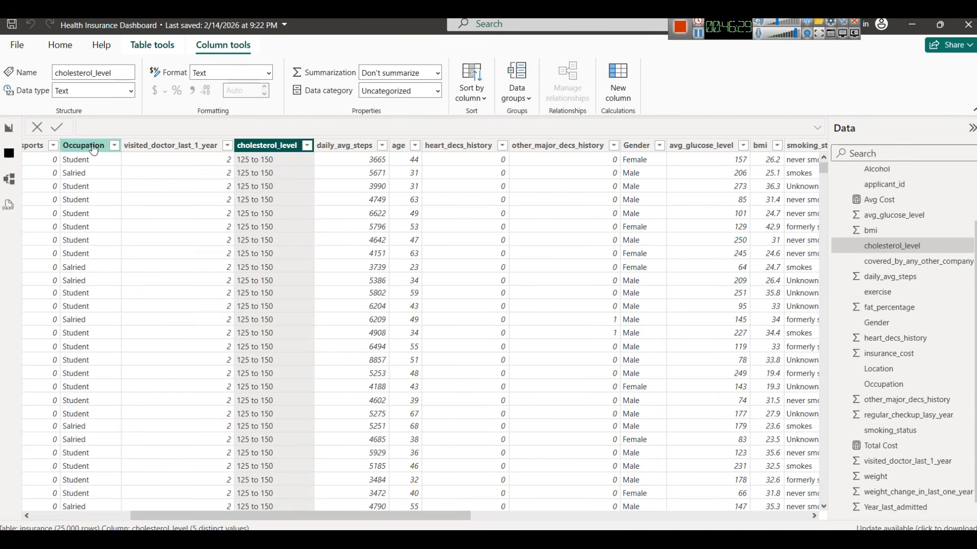
left_click(8, 128)
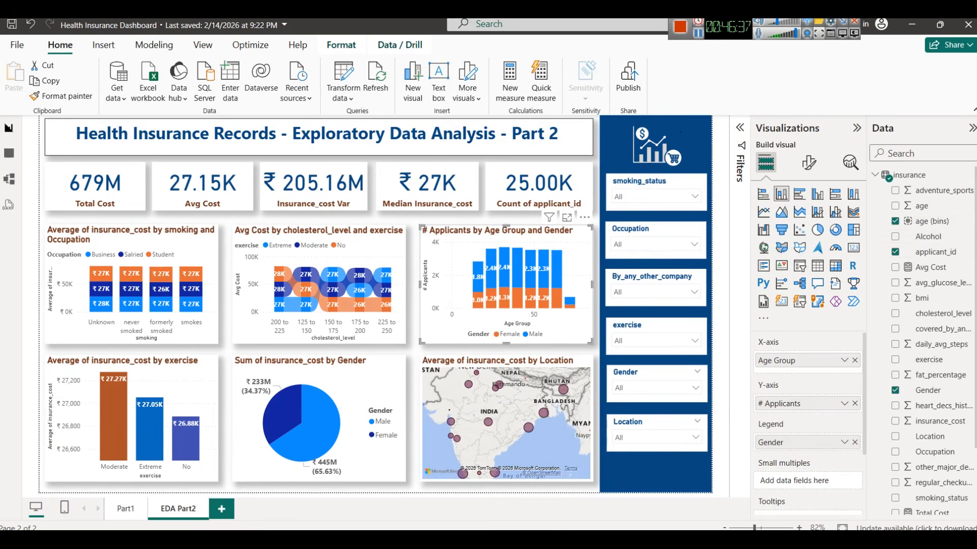
Edit the age (bins) group and switch its bin type to Number of bins
left_click(966, 227)
mouse_move(927, 464)
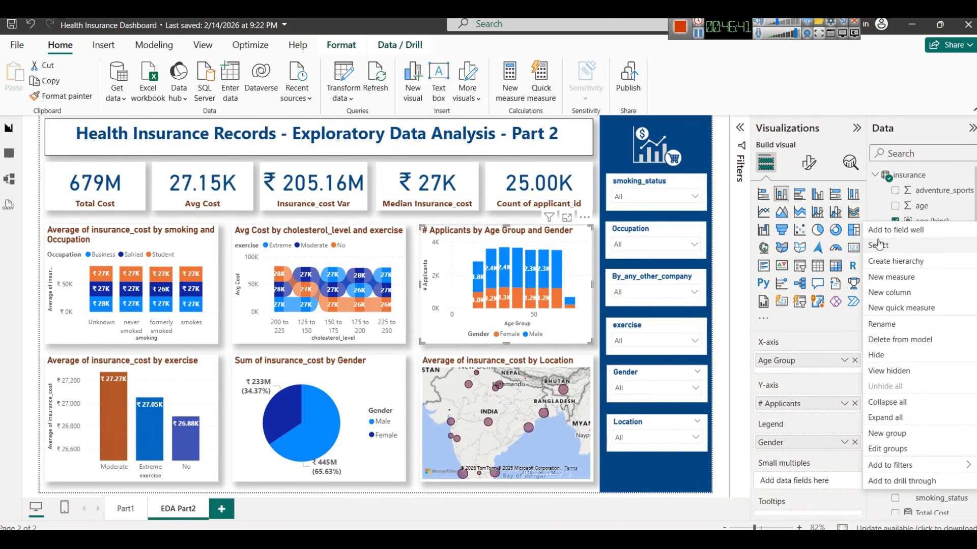
left_click(911, 448)
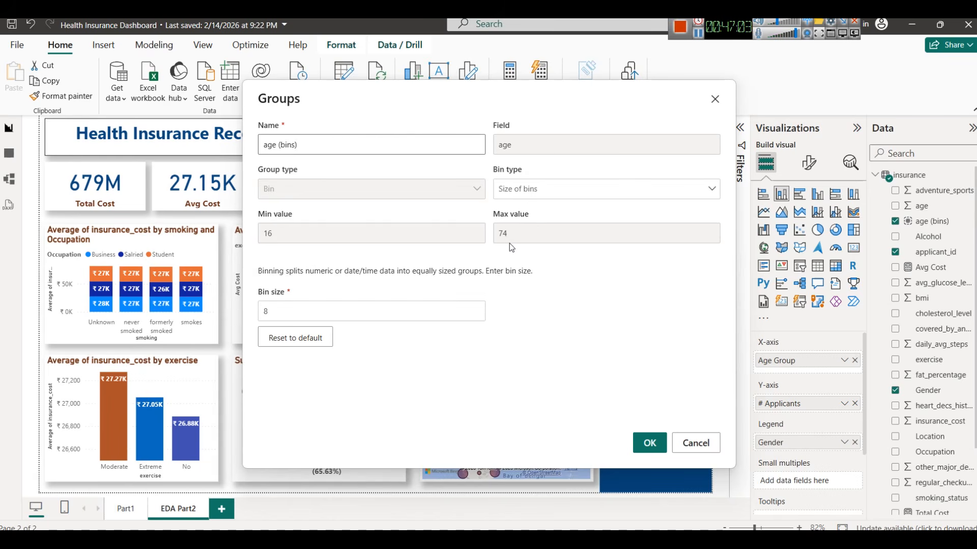
left_click_drag(525, 93, 546, 333)
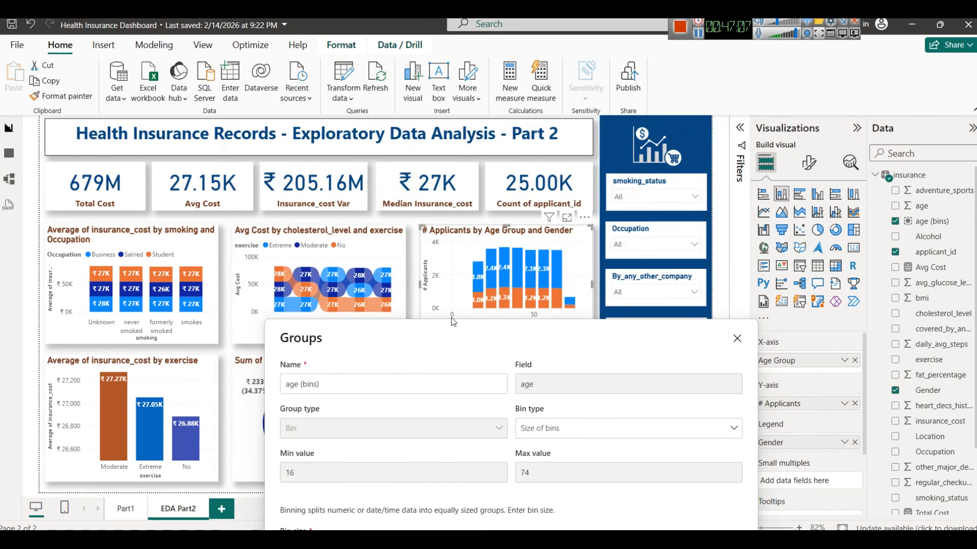
left_click_drag(449, 333, 454, 227)
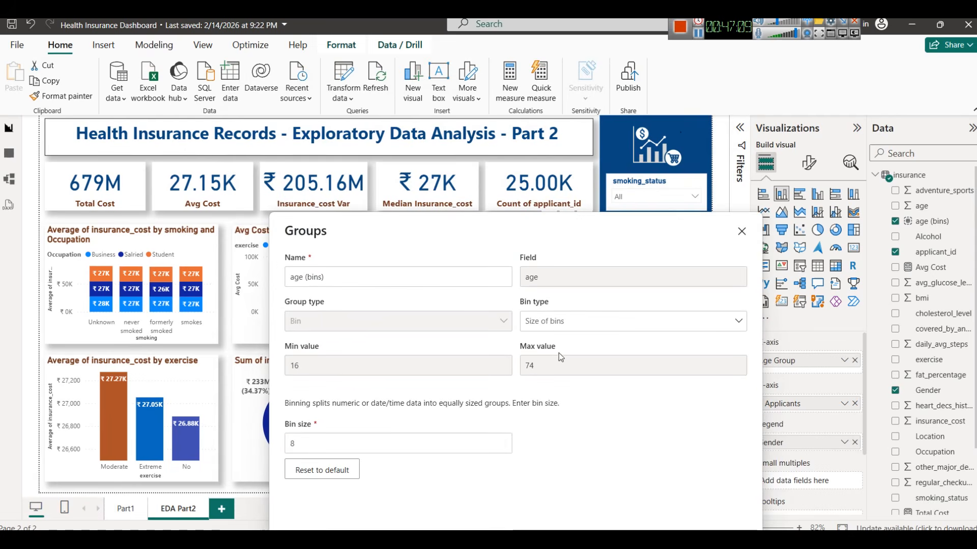
left_click(540, 321)
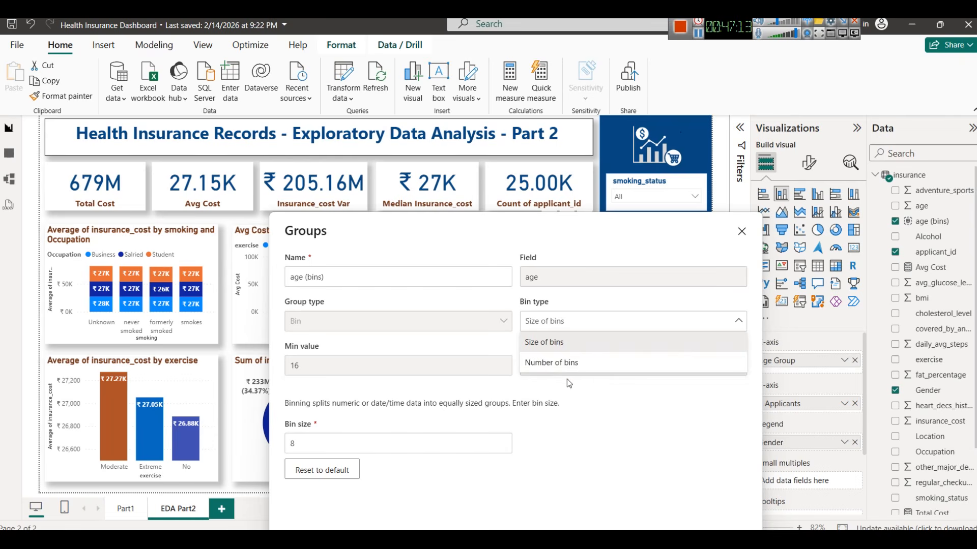
left_click(566, 364)
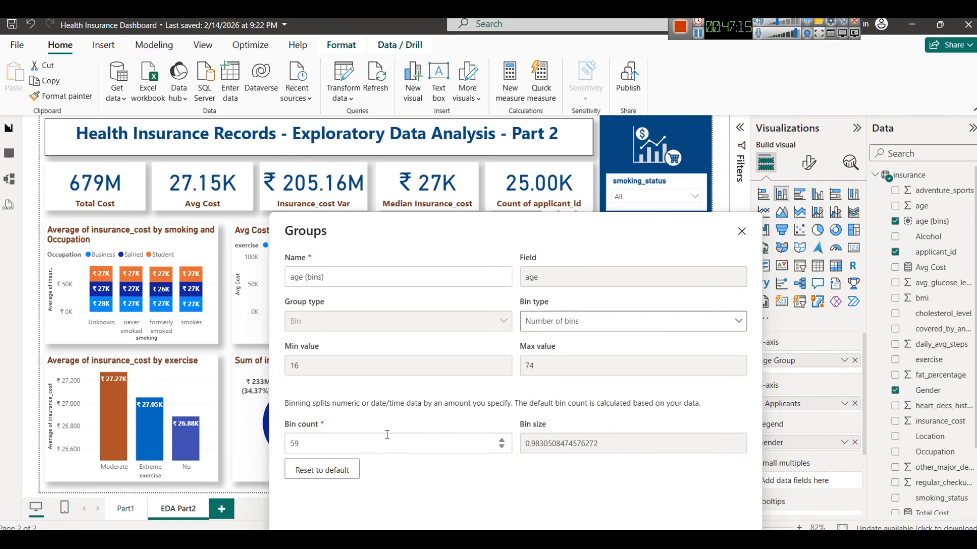
Set the age group's bin count to 5 and apply the grouping
left_click_drag(398, 233, 431, 145)
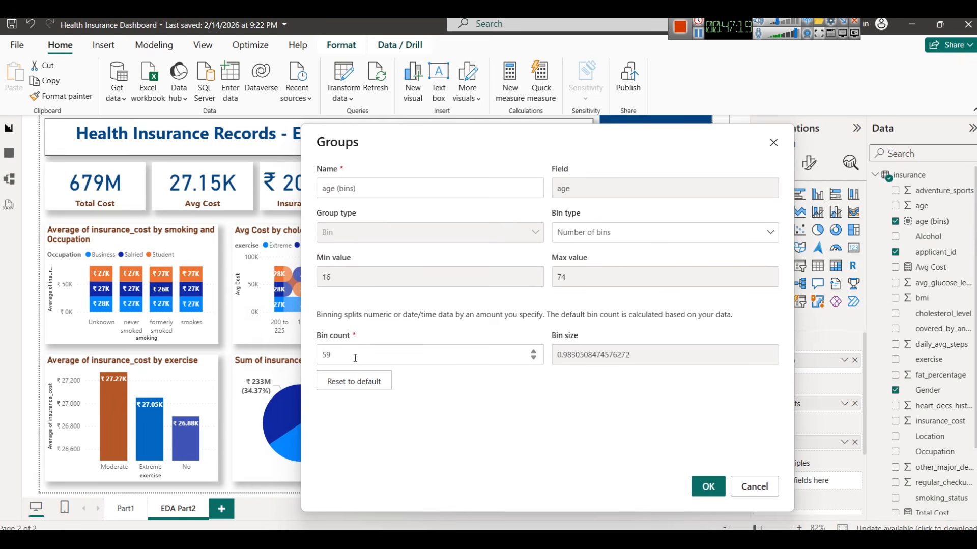
left_click(434, 361)
double_click(434, 361)
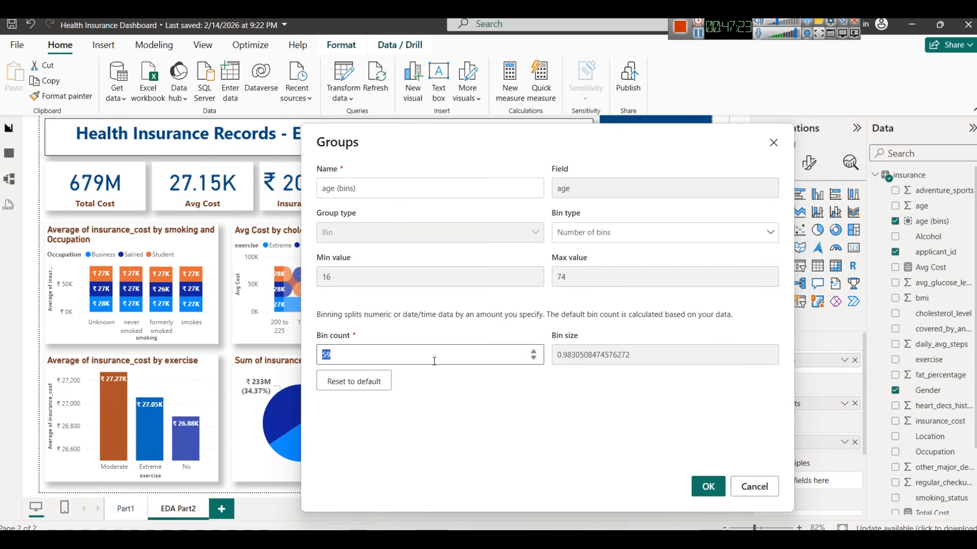
type("5")
left_click(534, 352)
left_click(534, 358)
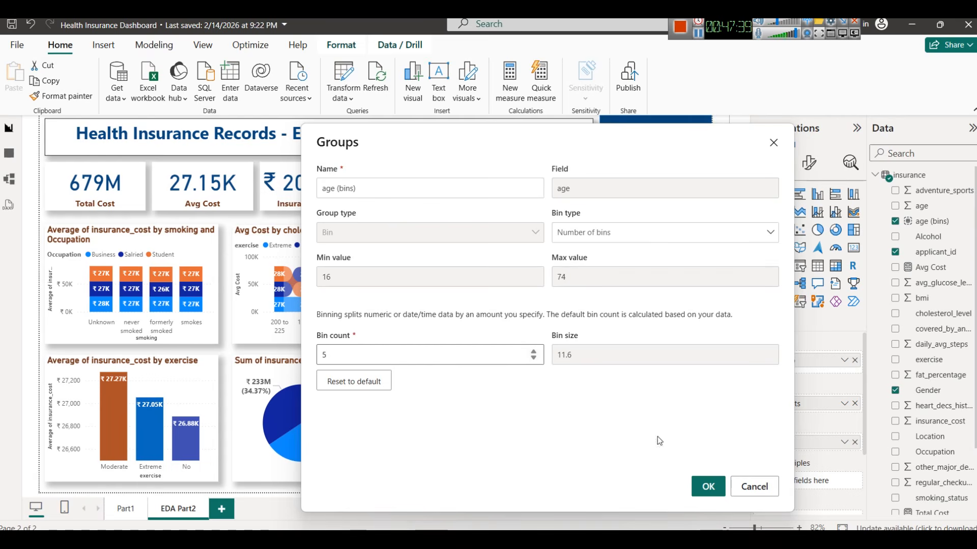
left_click(722, 490)
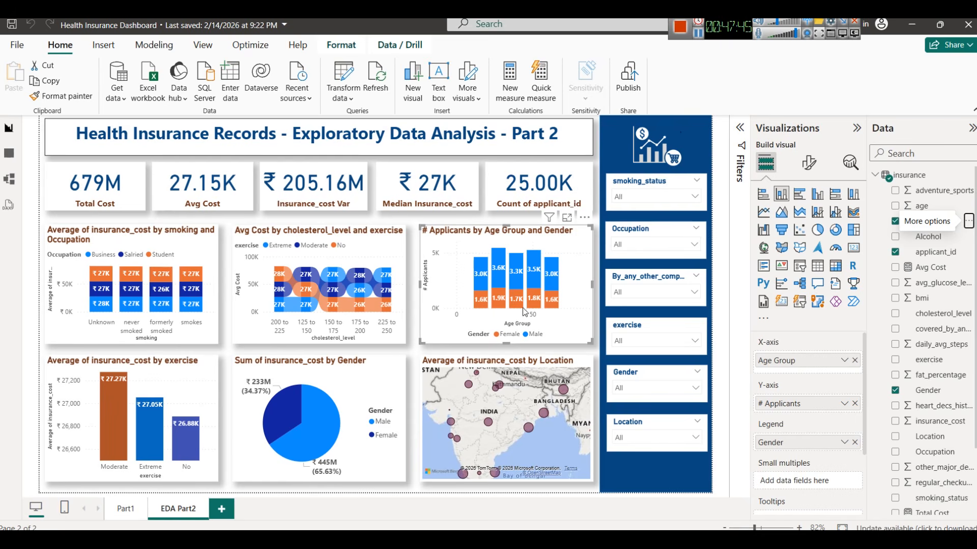
View the applicants by Age Group and Gender chart in focus mode, inspect its first age bar, and return to the report
left_click(567, 217)
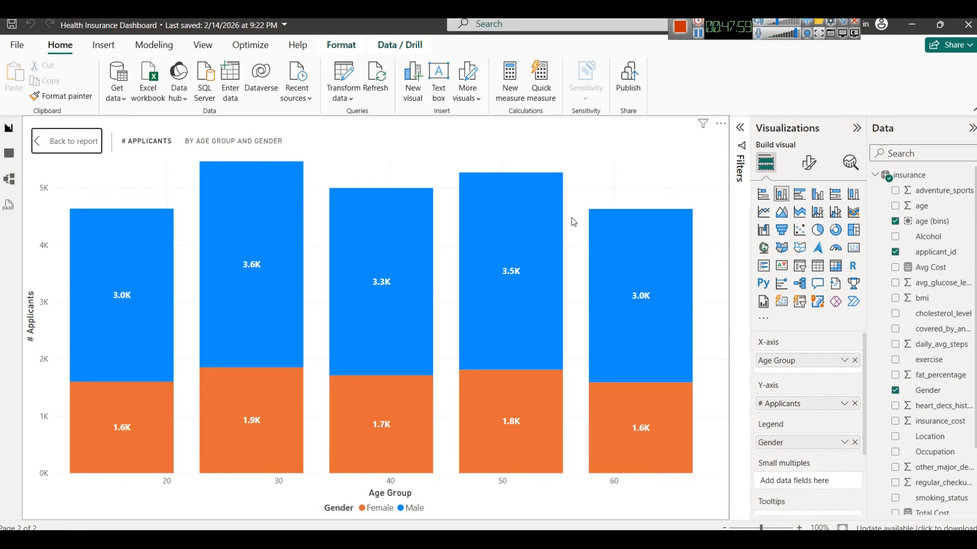
mouse_move(91, 332)
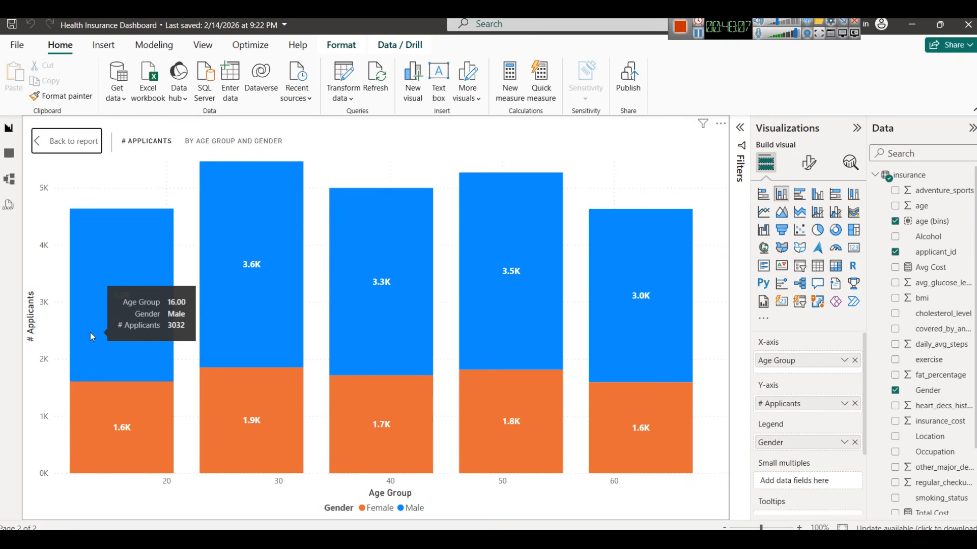
left_click(67, 148)
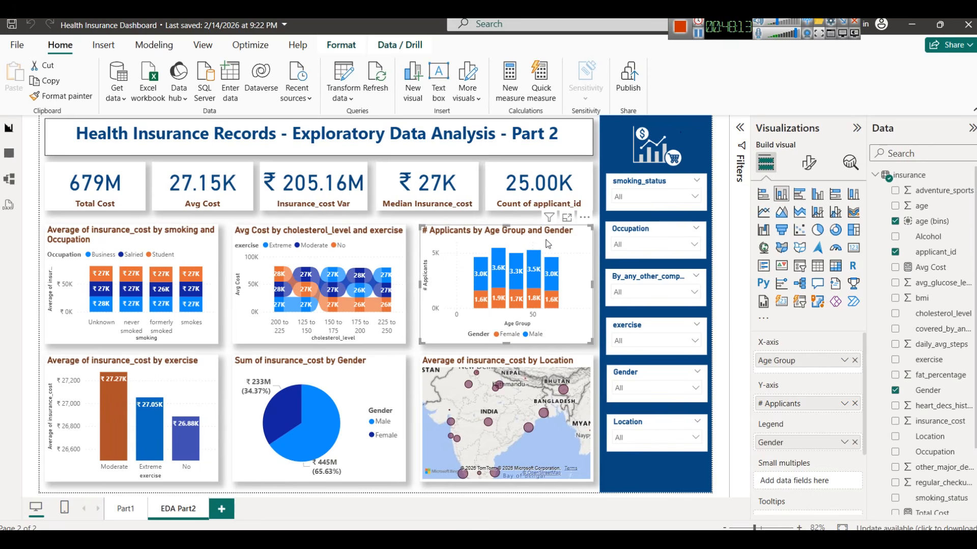
Replace the field of the By_any_other_company slicer with age (bins)
left_click(174, 389)
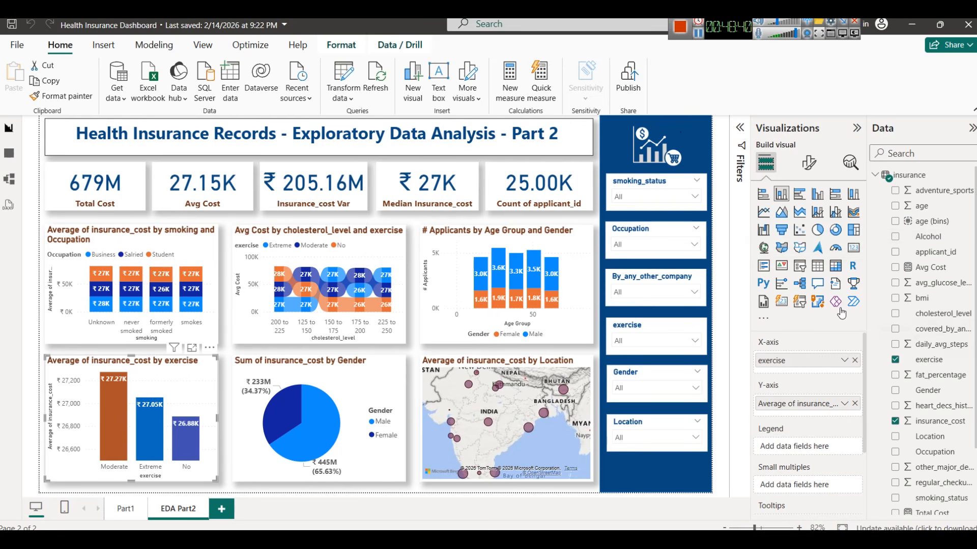
left_click(682, 279)
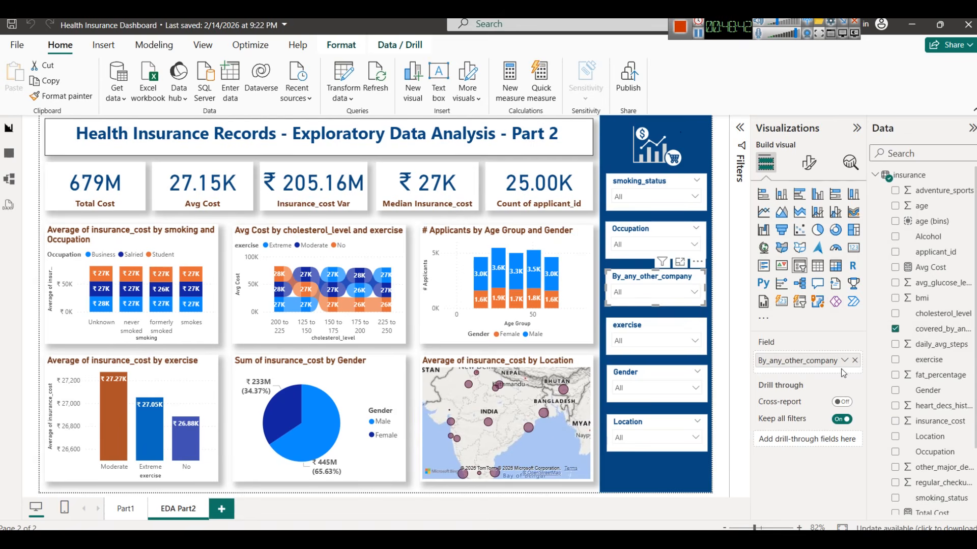
left_click(854, 360)
left_click_drag(931, 220, 825, 359)
Test the age (bins) slicer by filtering on 27.60 and on 39.20, clearing each selection, and close its list
left_click(664, 288)
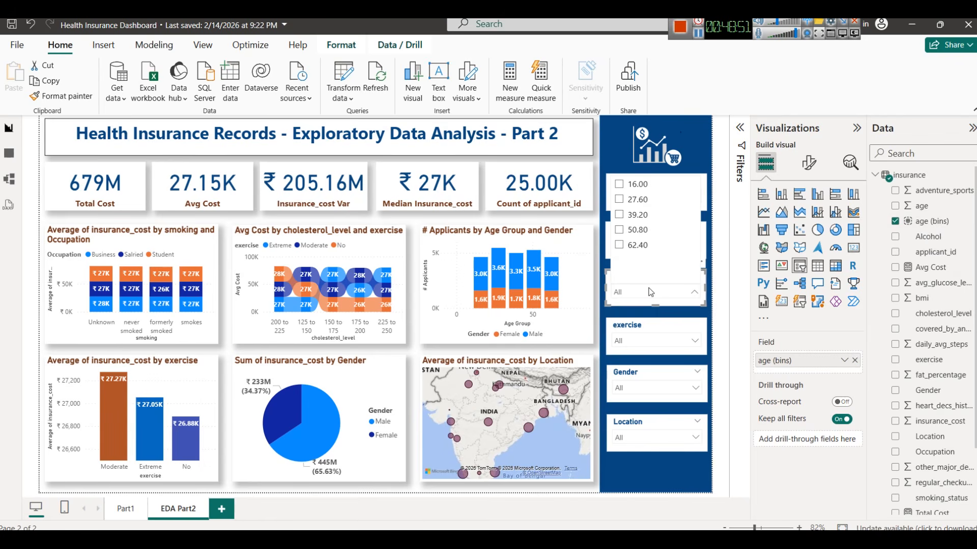
left_click(645, 204)
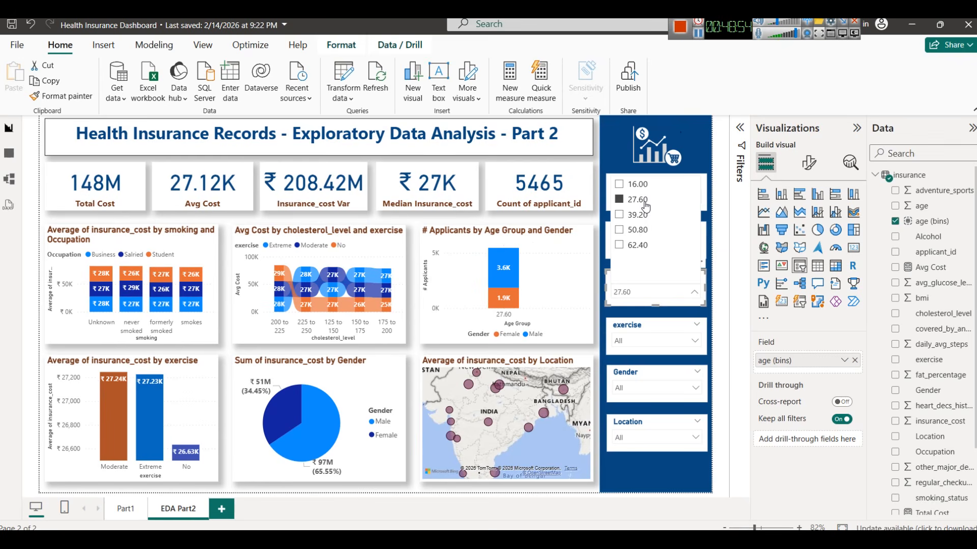
left_click(645, 204)
left_click(643, 218)
left_click(644, 219)
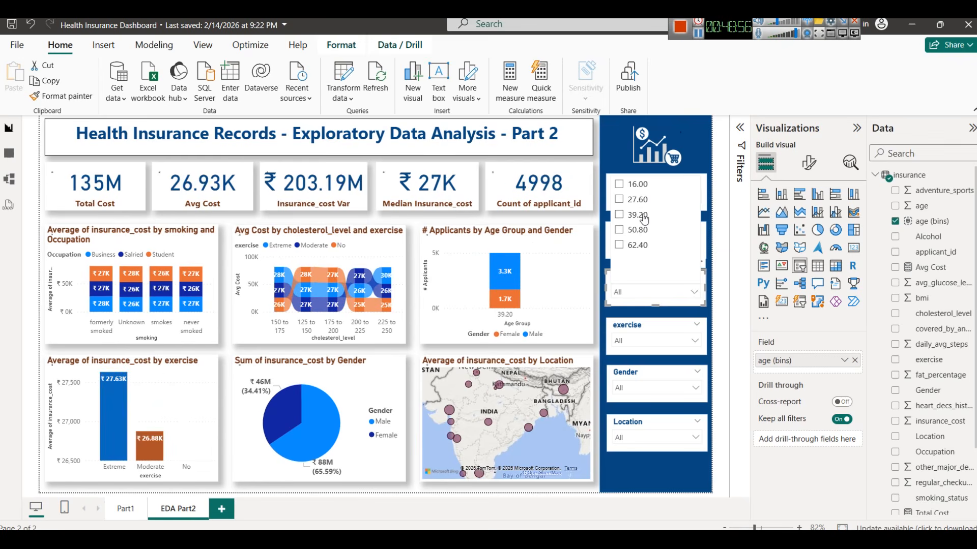
left_click(718, 322)
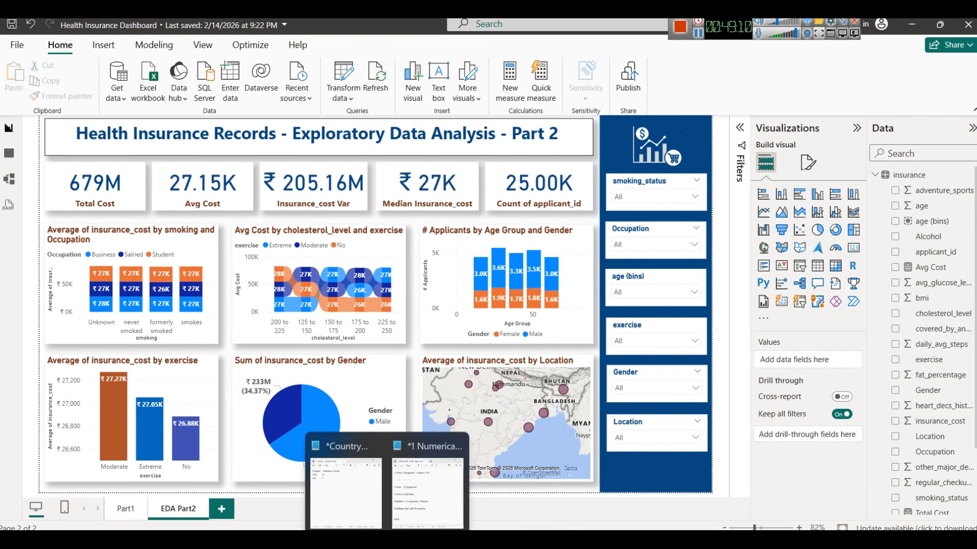
Switch to the Notepad notes and add the line "1 Num vs 2nd Num" below "Smoking status and Occupation"
left_click(431, 485)
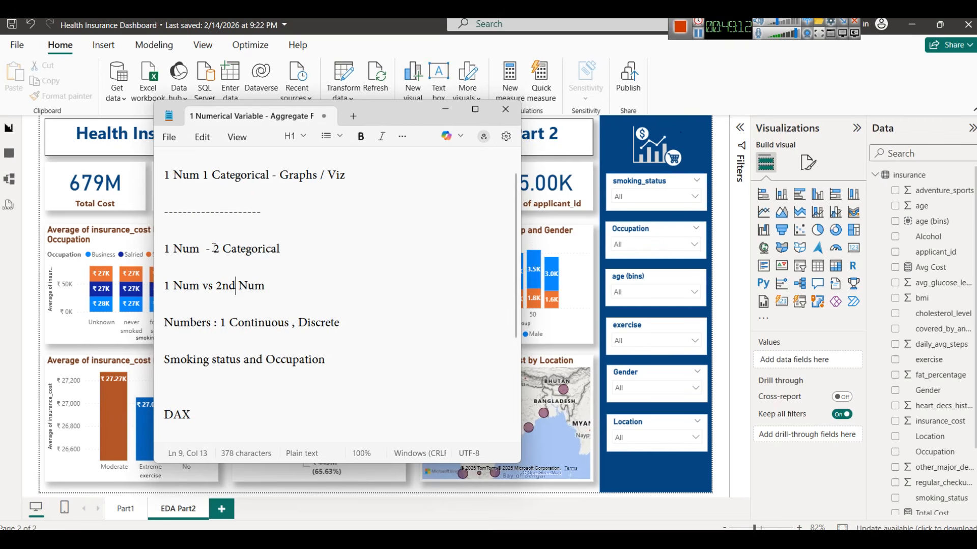
left_click(291, 285)
left_click(350, 366)
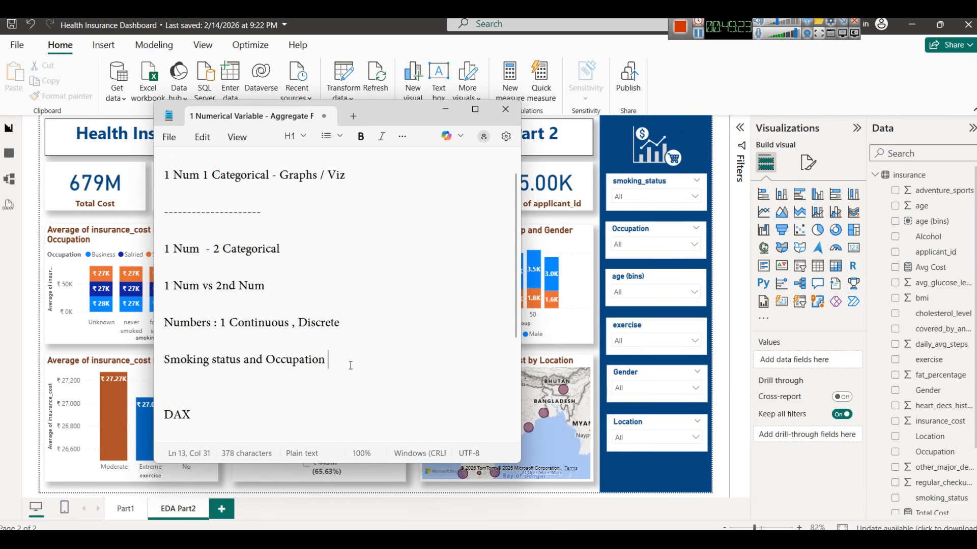
key("Return")
key("Return")
type("1 Num vs 2nd Num")
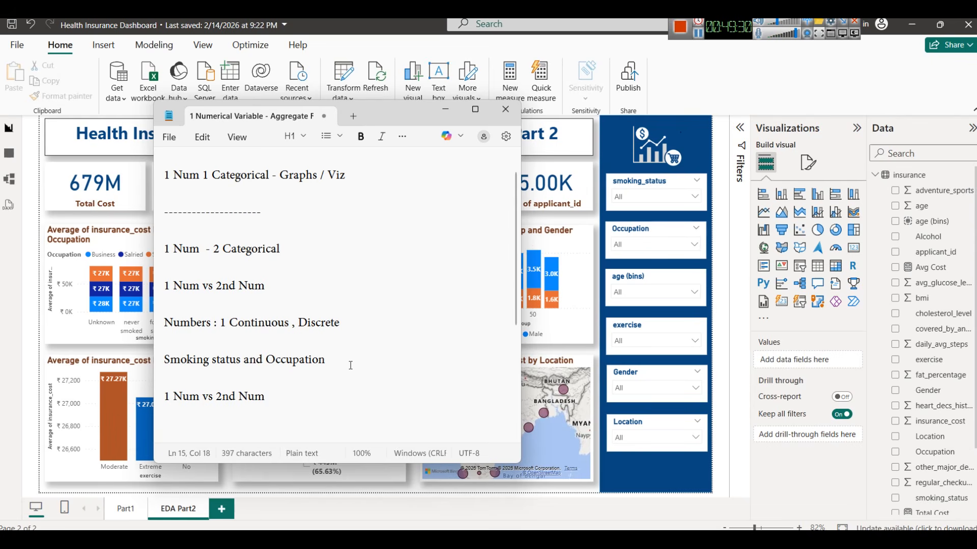
Compare the daily_avg_steps and avg_glucose_level columns in Power BI's insurance data table as a pair of numeric variables
left_click(8, 158)
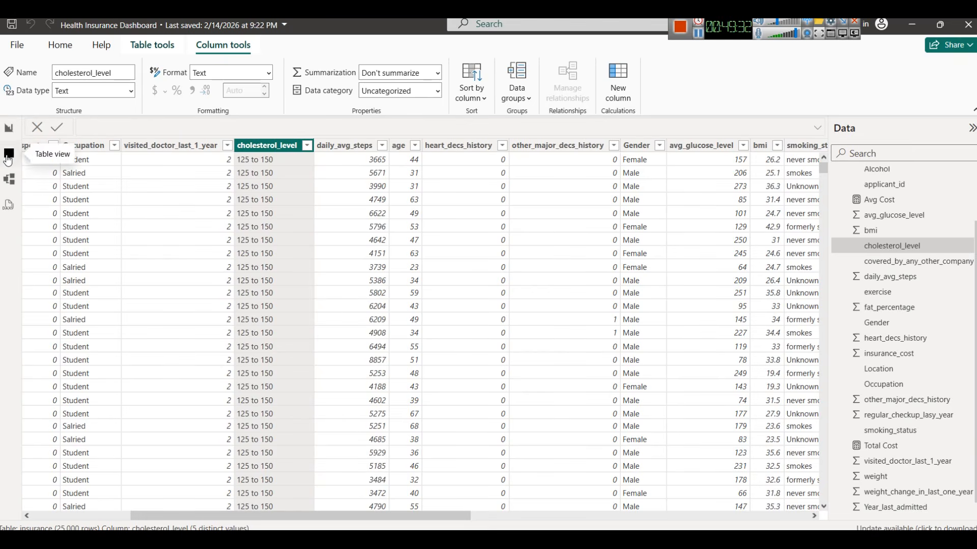
left_click(344, 146)
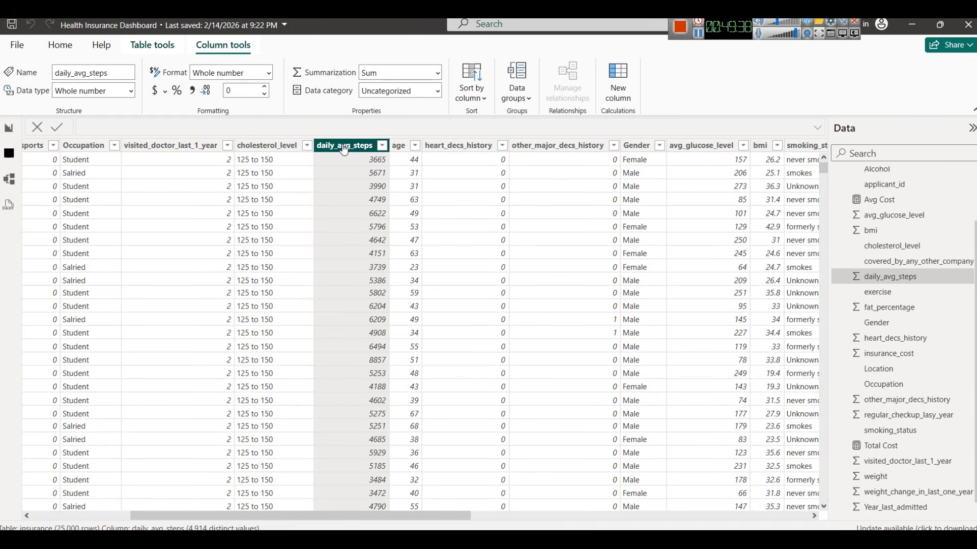
left_click(687, 149)
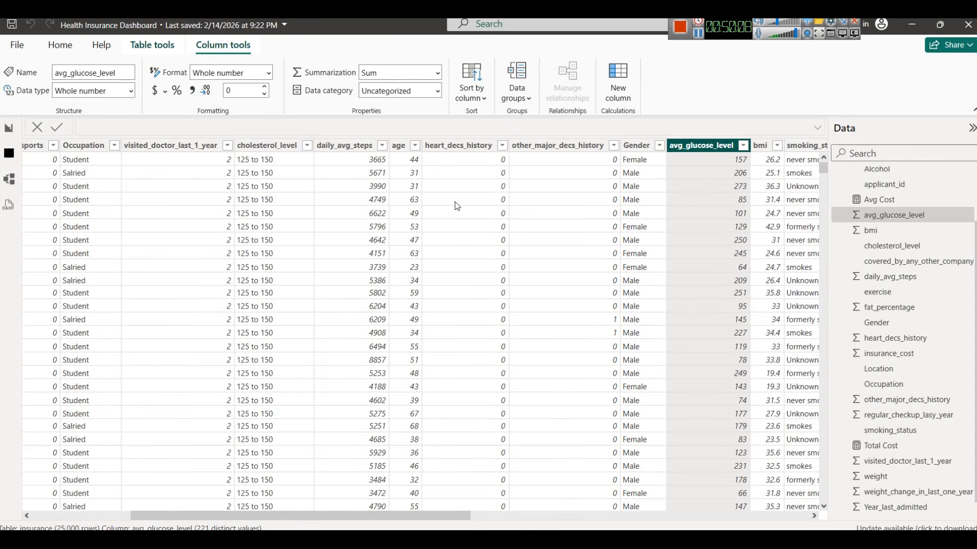
left_click(344, 145)
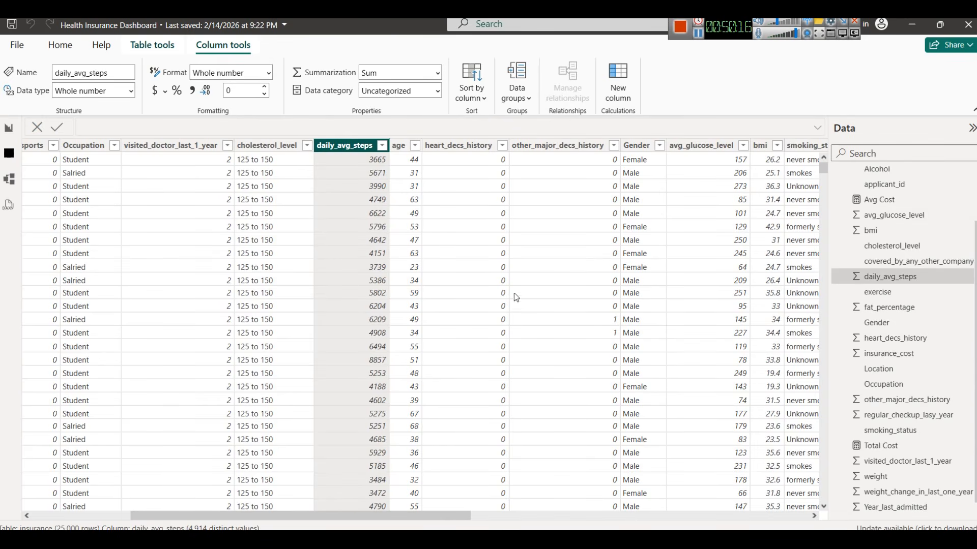
left_click(698, 148)
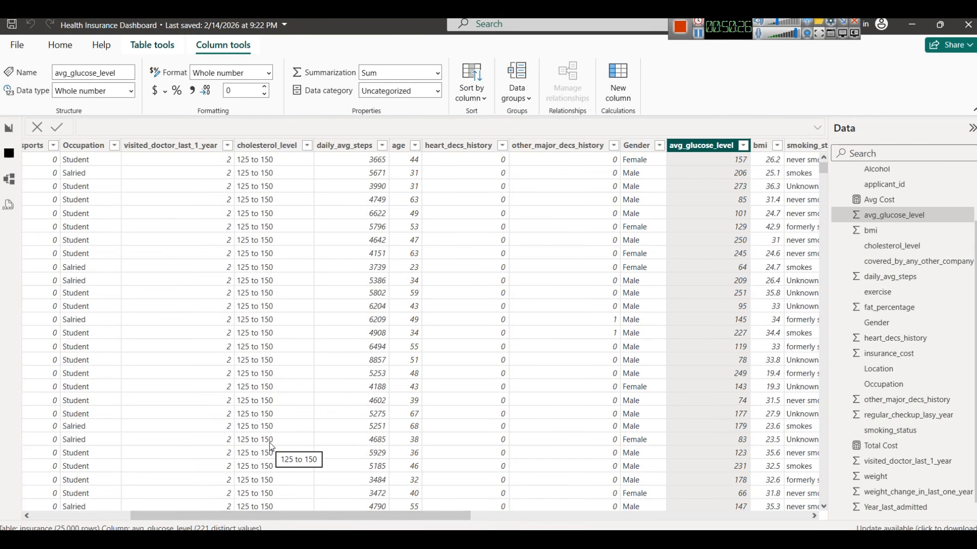
left_click(345, 147)
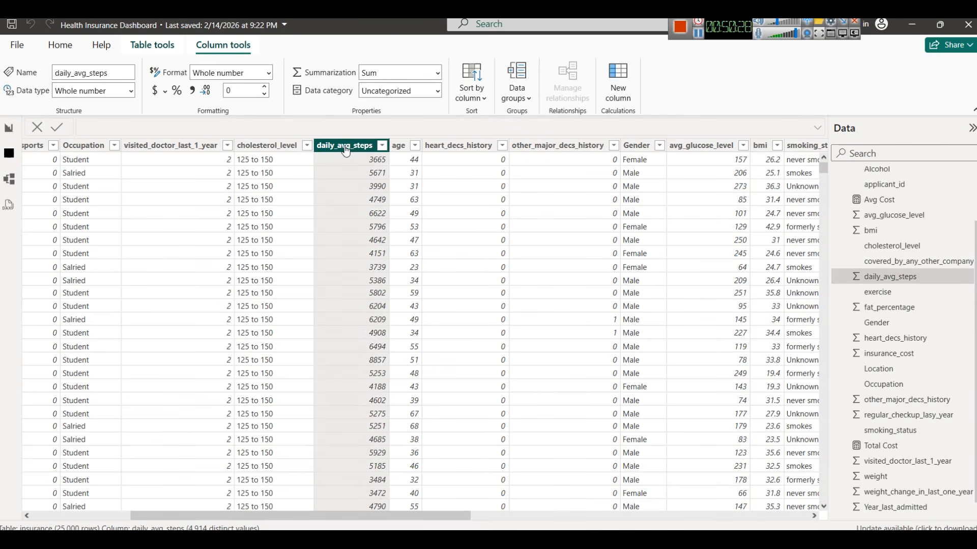
Convert the average insurance_cost by exercise chart on the report page to a scatter chart
left_click(9, 129)
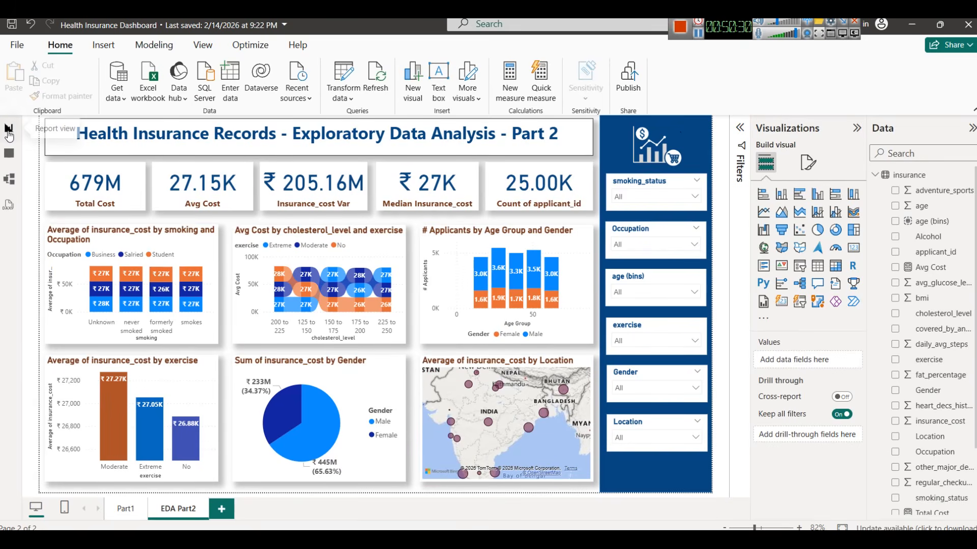
left_click(148, 409)
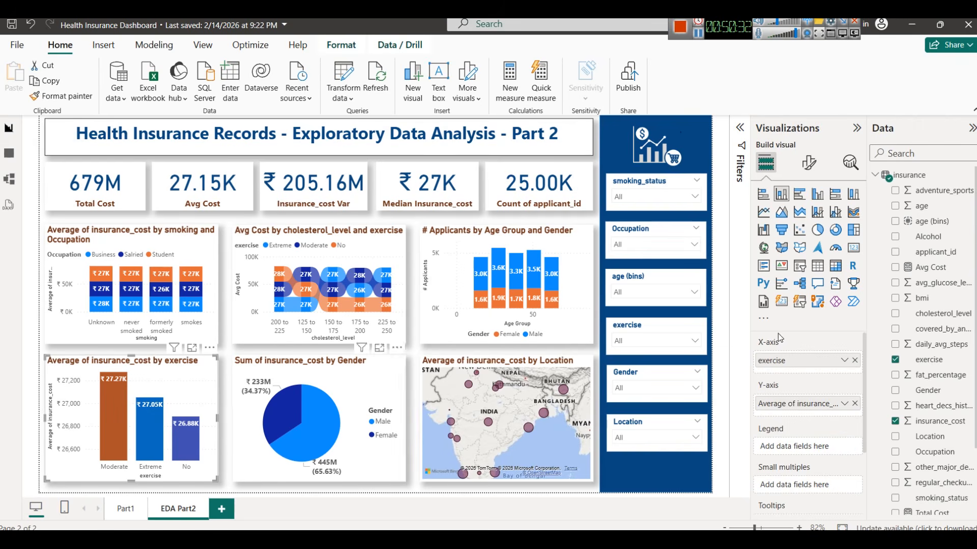
left_click(801, 230)
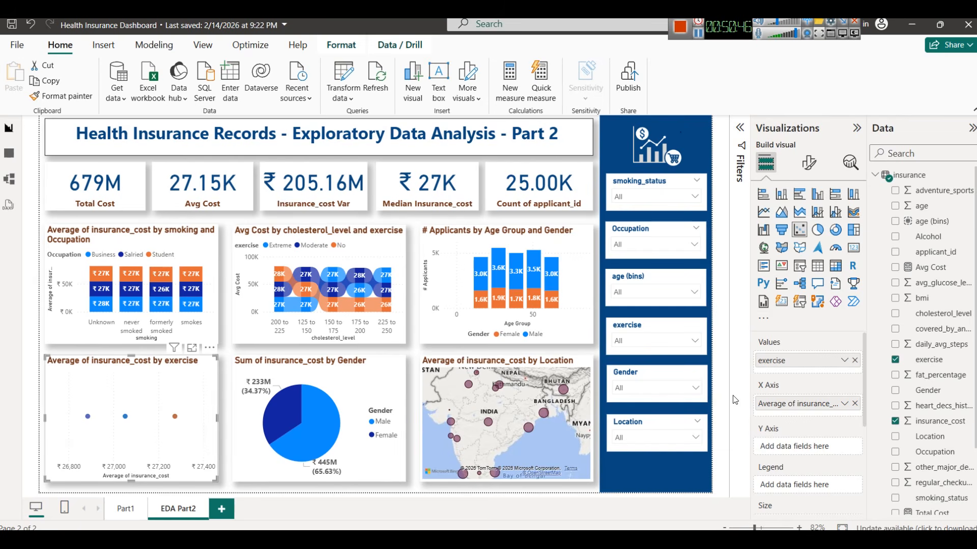
Replace the scatter chart's fields with daily_avg_steps on the X axis and avg_glucose_level on the Y axis
left_click(854, 360)
left_click(854, 399)
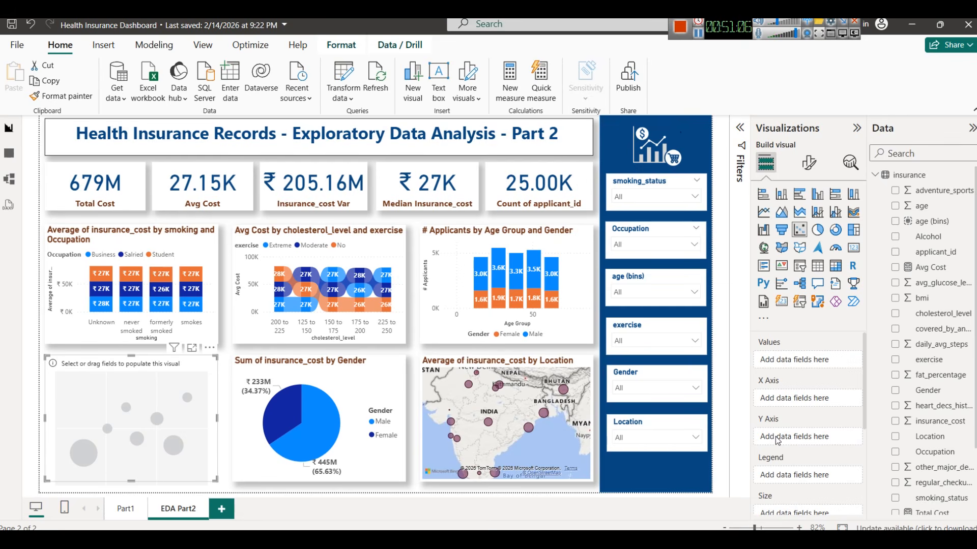
left_click_drag(936, 345, 813, 400)
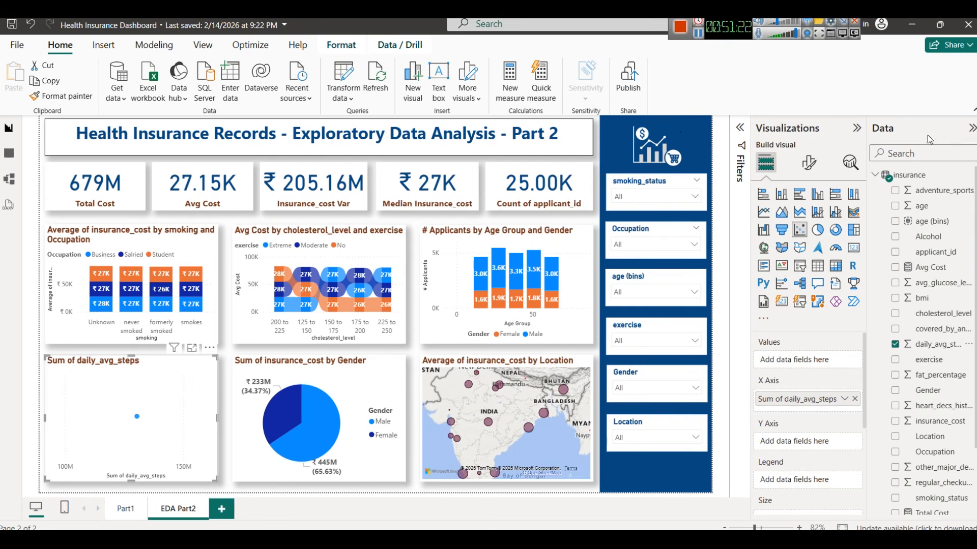
left_click(916, 148)
type("gl")
left_click_drag(927, 193, 813, 447)
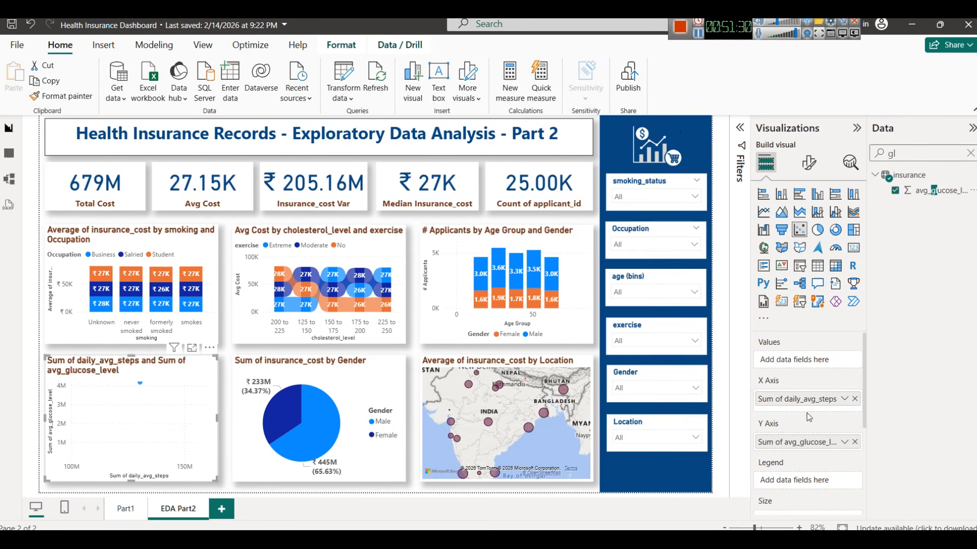
Show the scatter chart in focus mode and set both daily_avg_steps and avg_glucose_level to Don't summarize
left_click(192, 348)
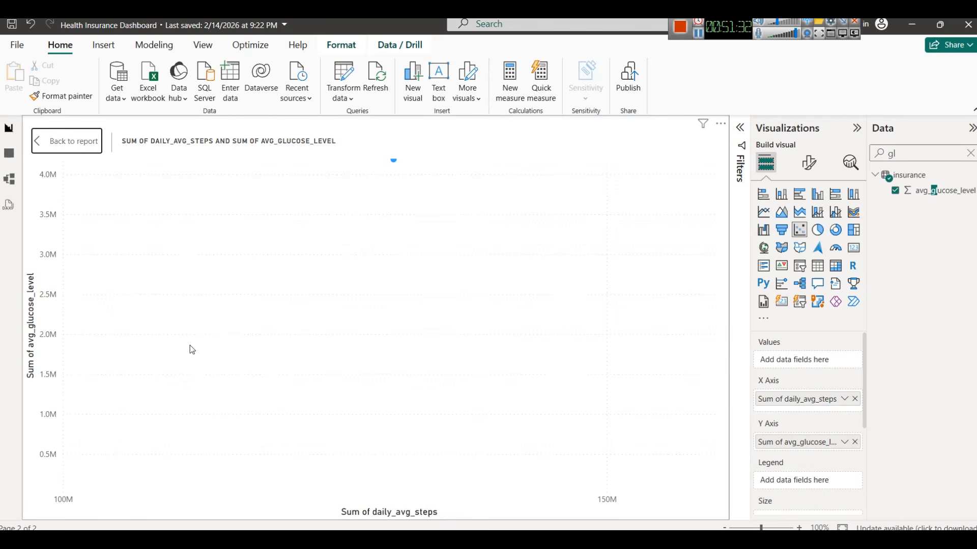
mouse_move(396, 164)
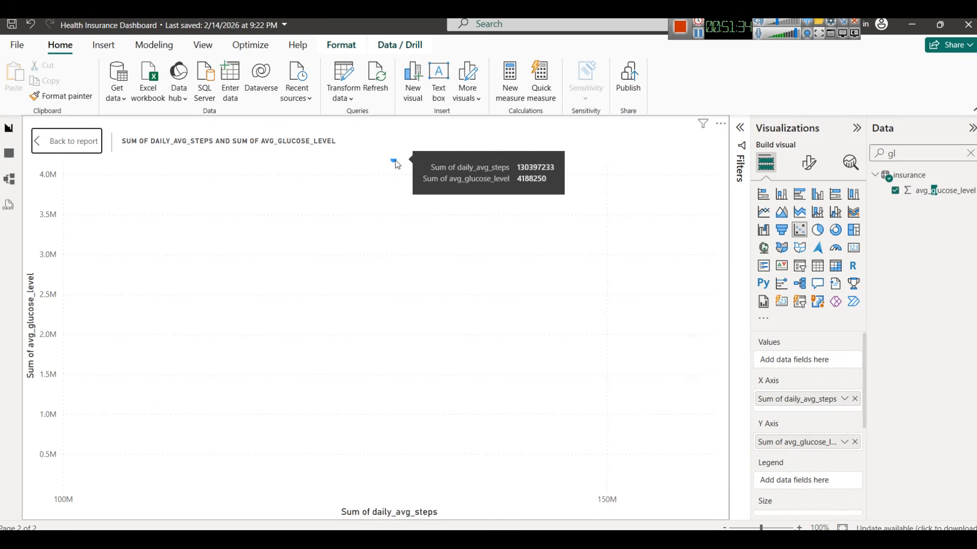
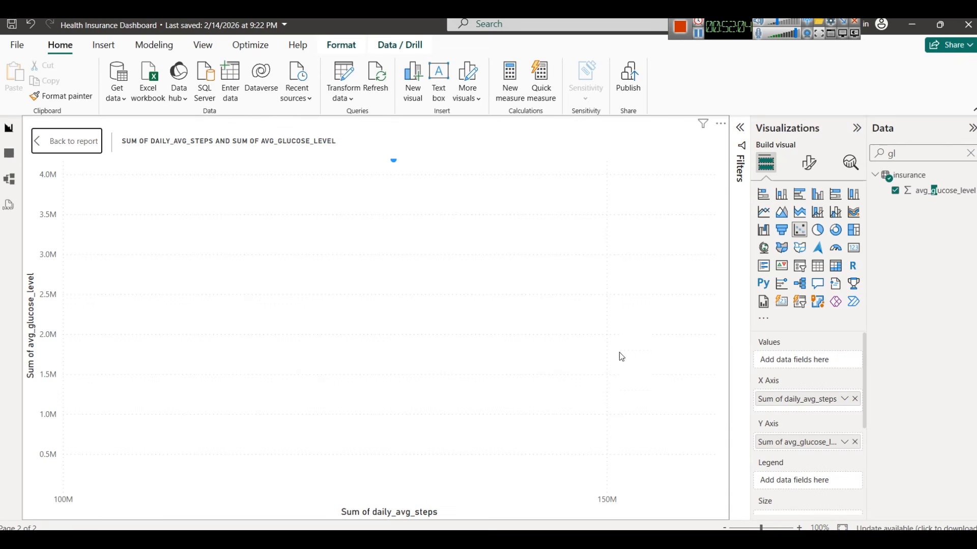
left_click(843, 403)
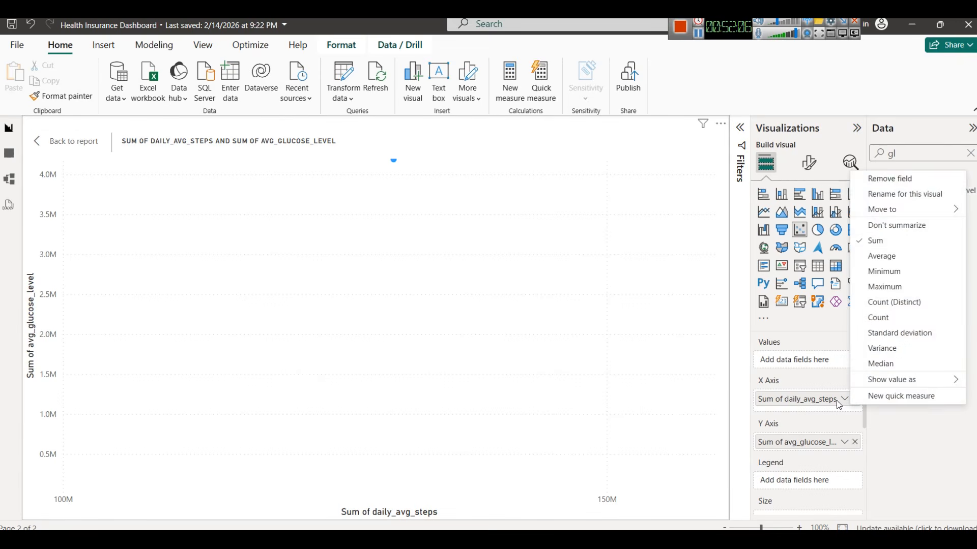
left_click(896, 228)
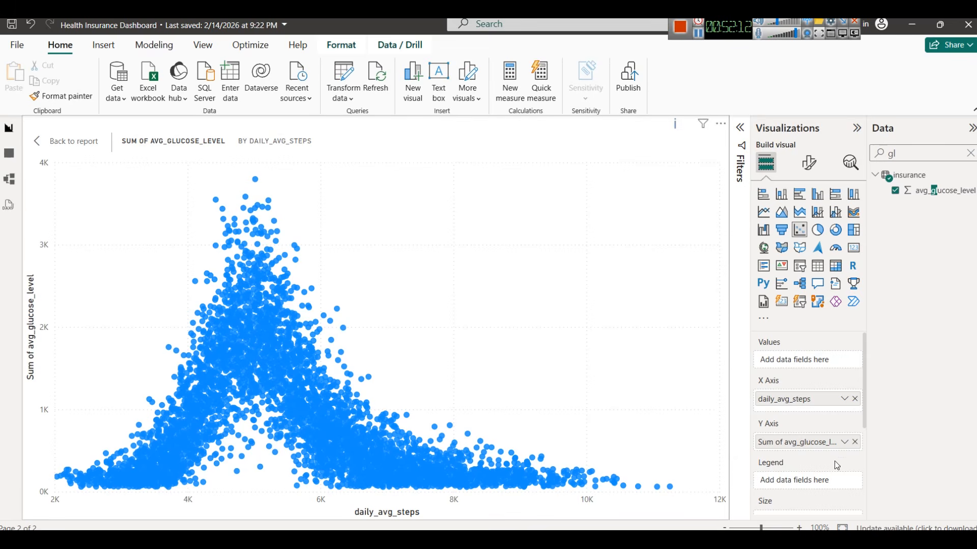
left_click(844, 442)
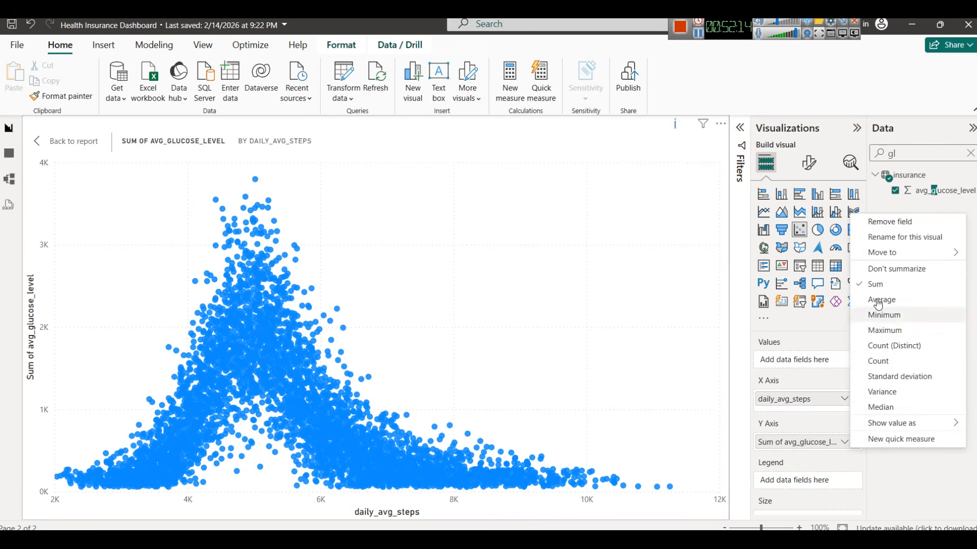
left_click(884, 269)
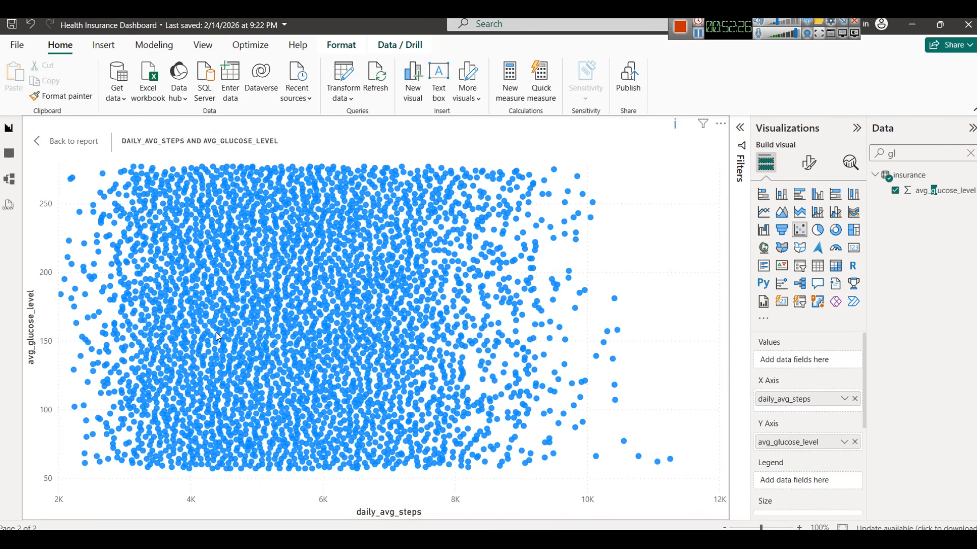
Try the Average aggregation for avg_glucose_level on the scatter chart's Y axis and inspect the resulting point pattern
left_click(844, 443)
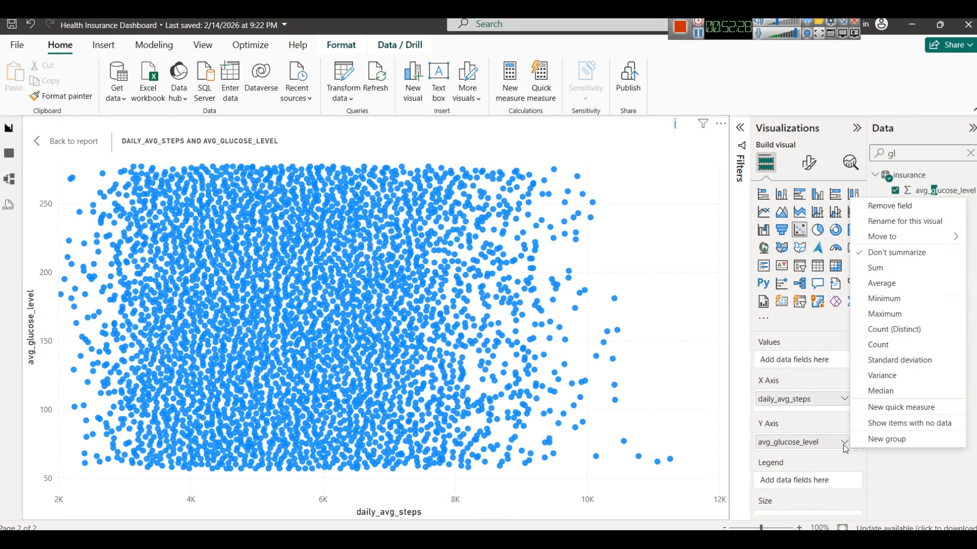
left_click(889, 284)
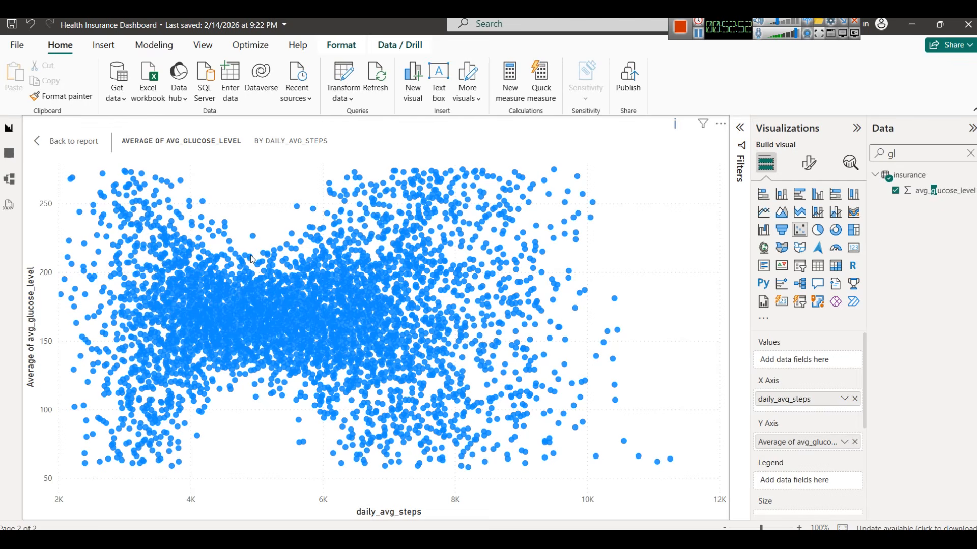
mouse_move(253, 260)
mouse_move(257, 389)
Try plotting the average of daily_avg_steps on the X axis against avg_glucose_level set to Don't summarize
left_click(844, 400)
left_click(882, 241)
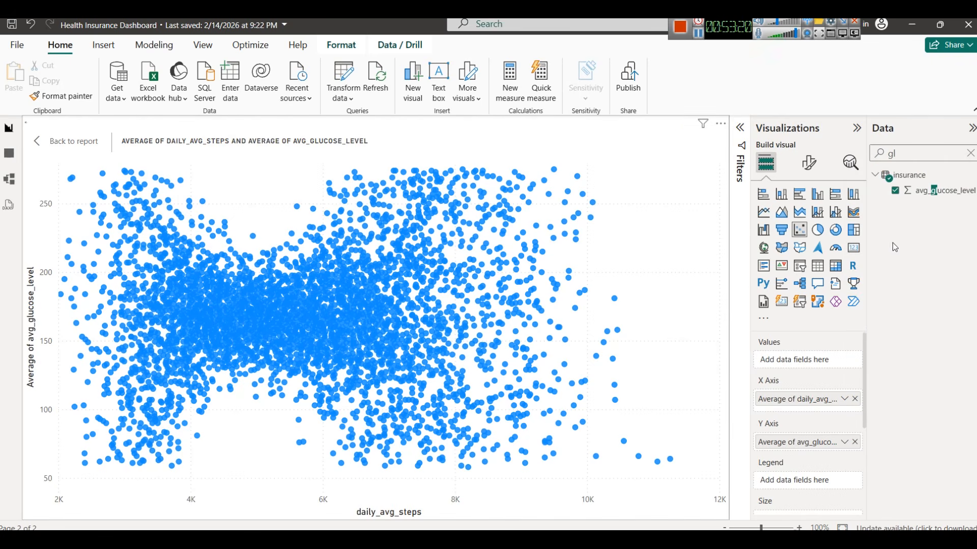
left_click(844, 442)
left_click(891, 268)
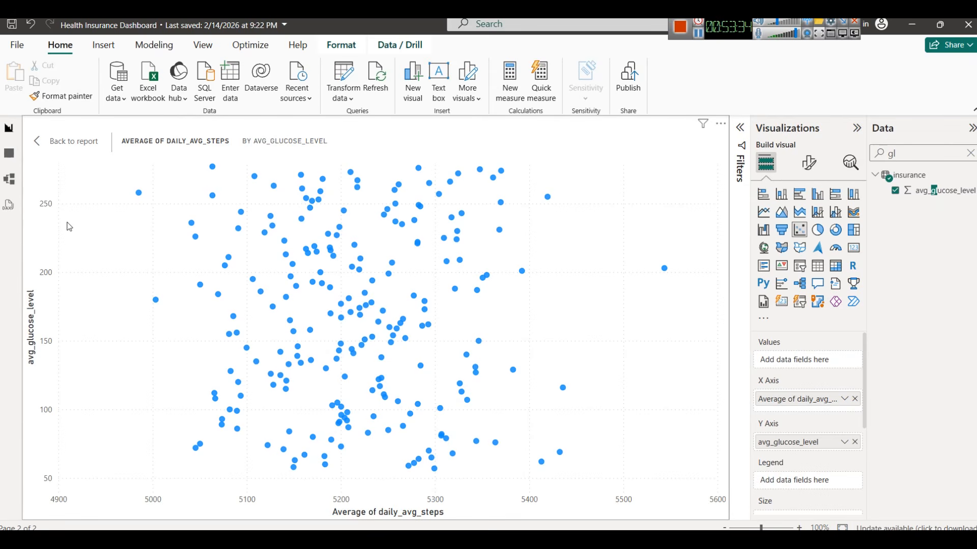
Return daily_avg_steps to Don't summarize, keep avg_glucose_level unsummarized, and inspect an individual data point
left_click(845, 442)
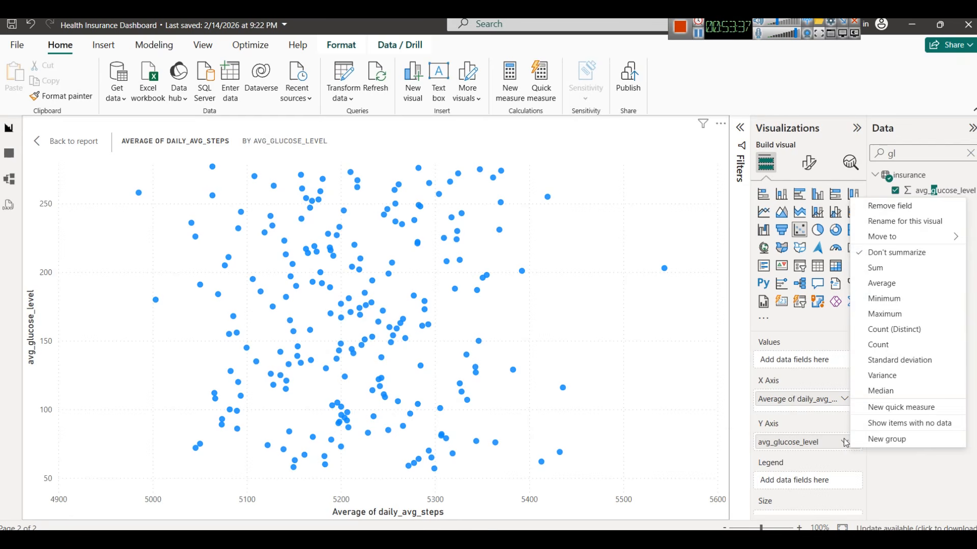
left_click(885, 254)
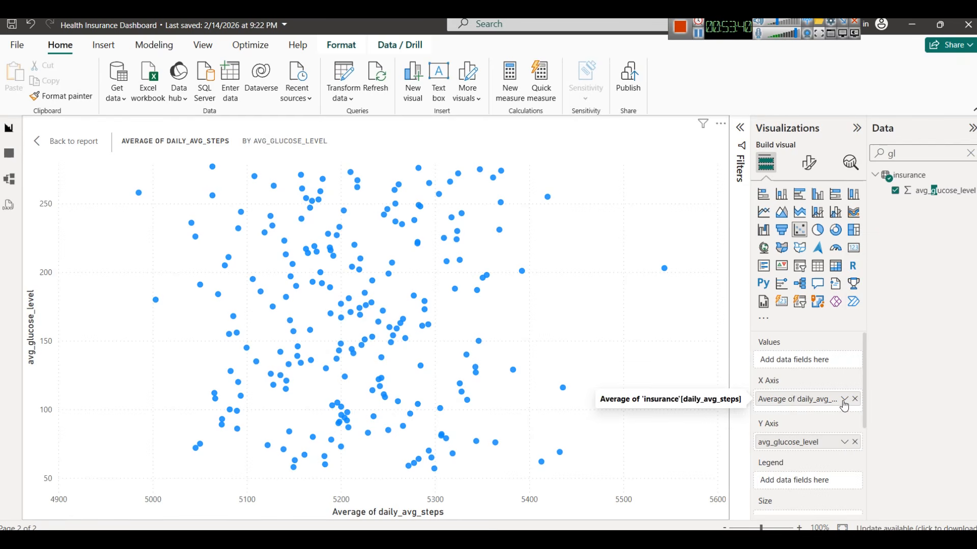
left_click(844, 399)
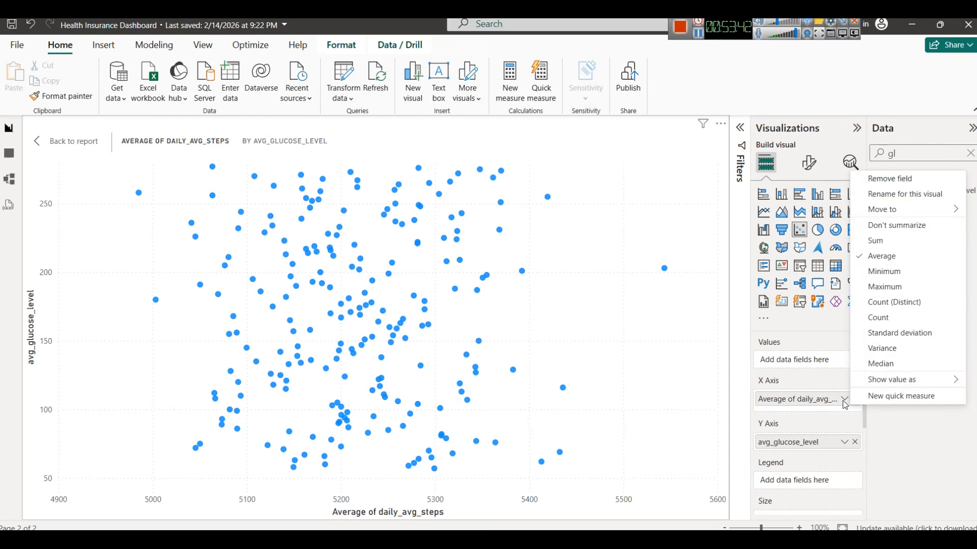
left_click(888, 225)
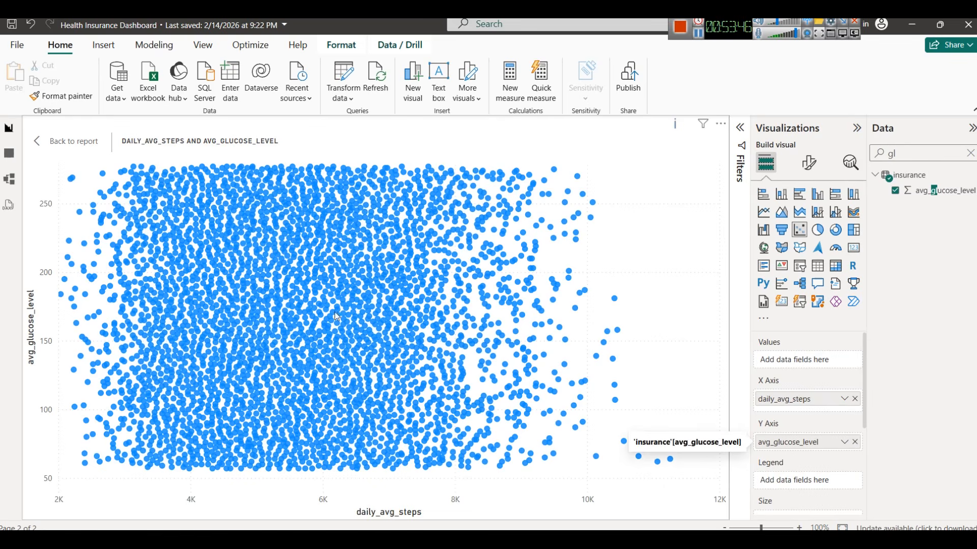
mouse_move(306, 228)
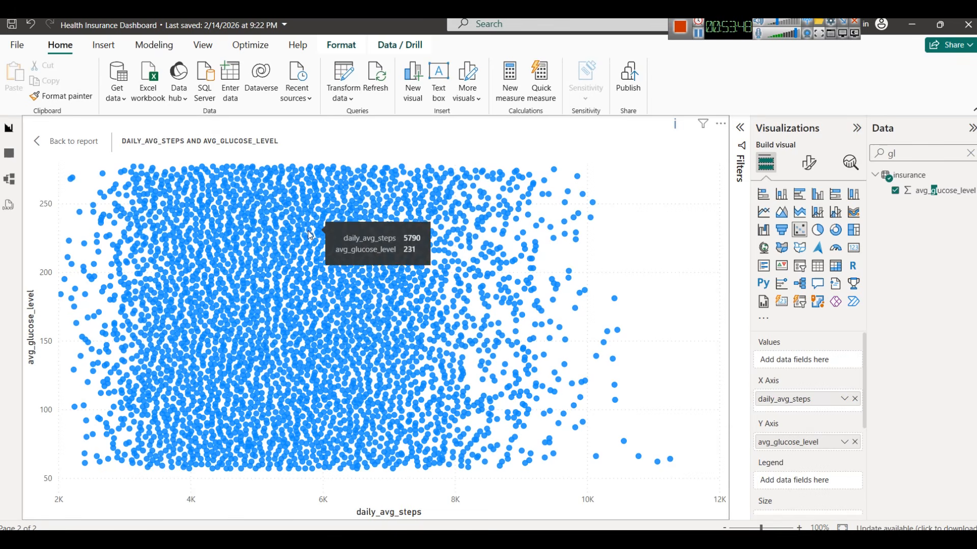
Try a trend line on the scatter chart, turn it off again, and check the chart's formatting options
left_click(850, 163)
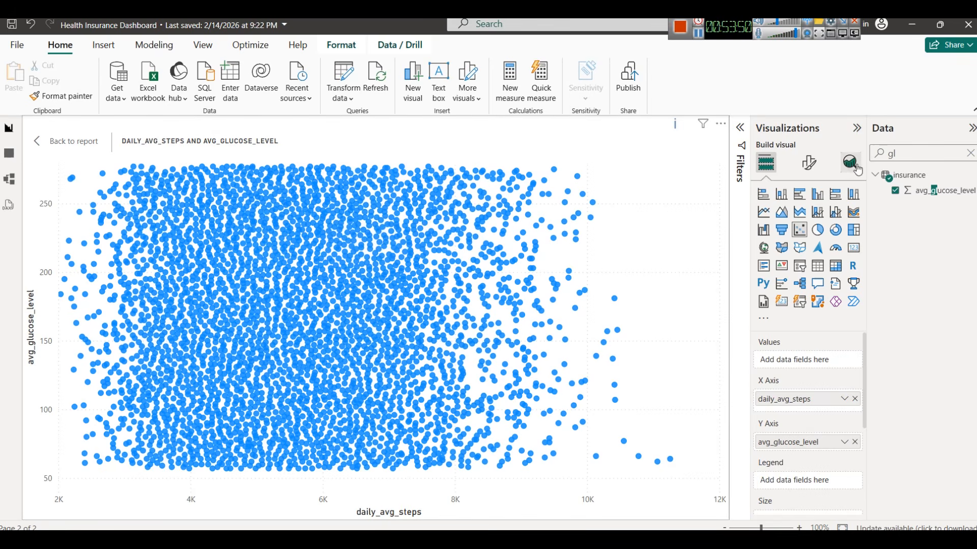
left_click(852, 225)
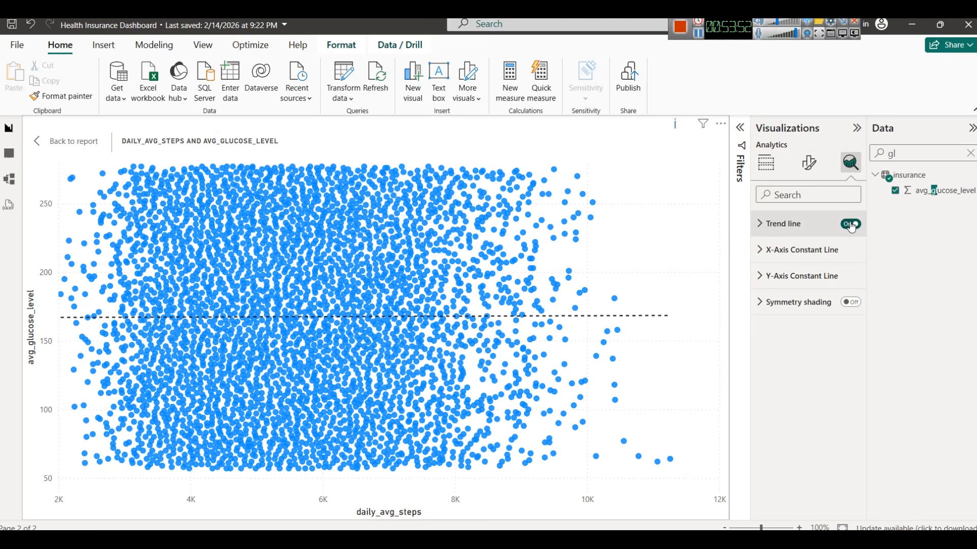
left_click(850, 225)
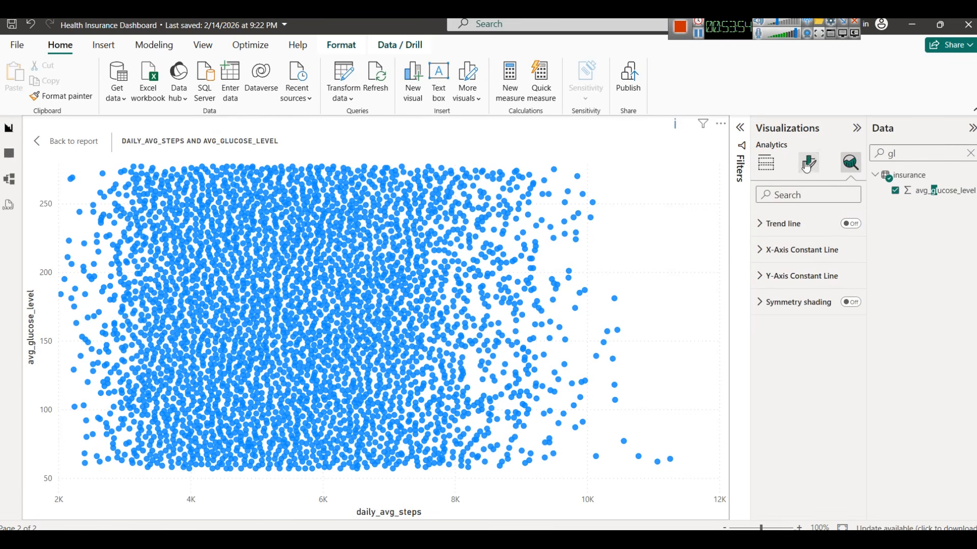
left_click(809, 162)
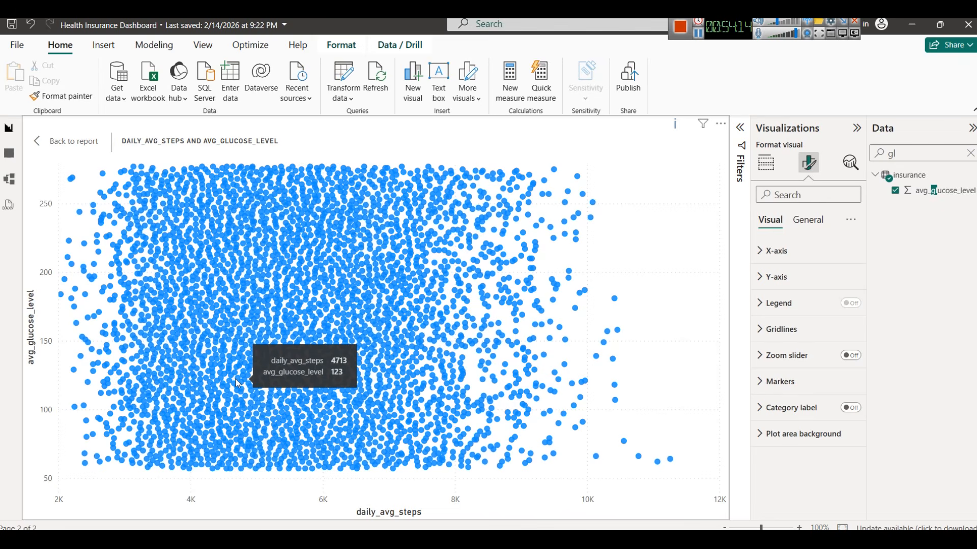
left_click(766, 163)
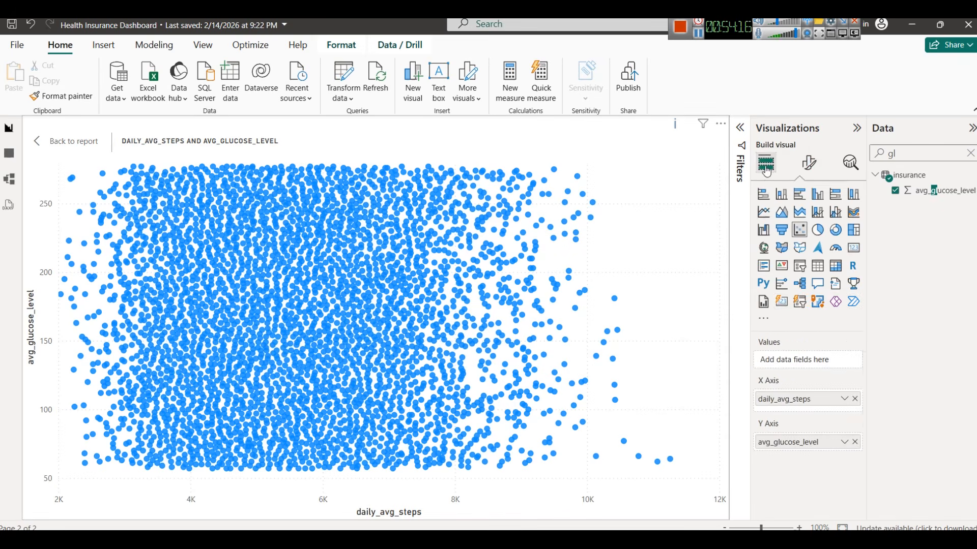
Set avg_glucose_level on the scatter chart's Y axis to Average and return to the report page
left_click(844, 442)
left_click(889, 284)
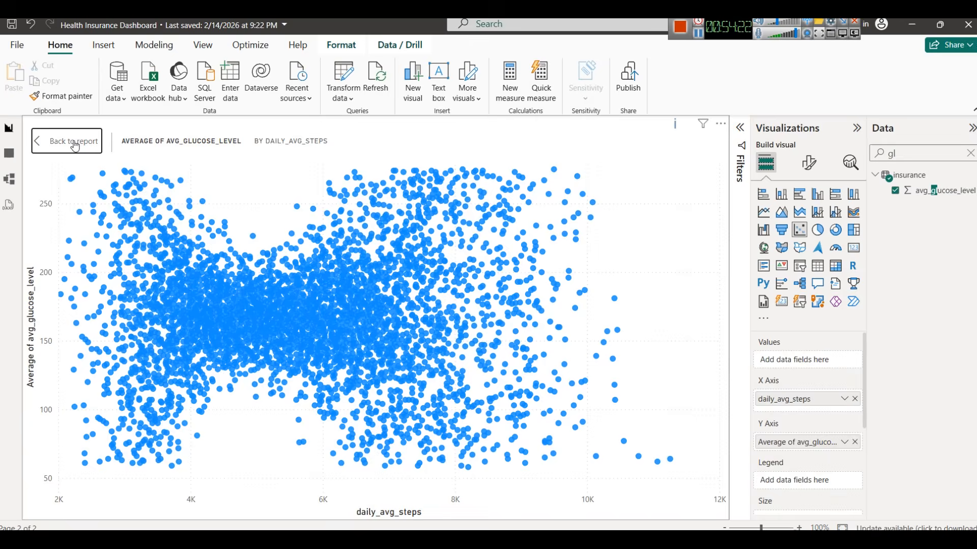
left_click(96, 144)
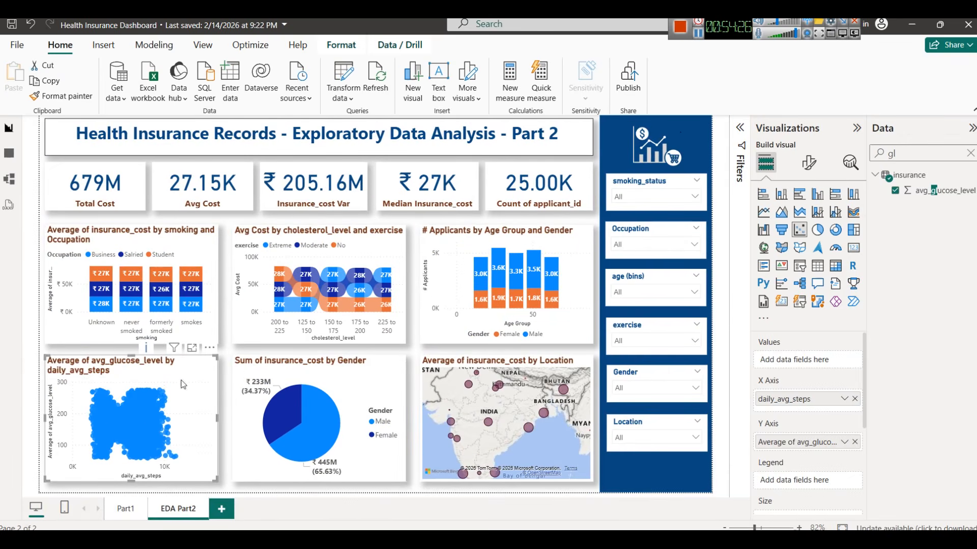
Reopen the scatter chart in focus mode, try Gender as its legend, and remove it again
left_click(192, 348)
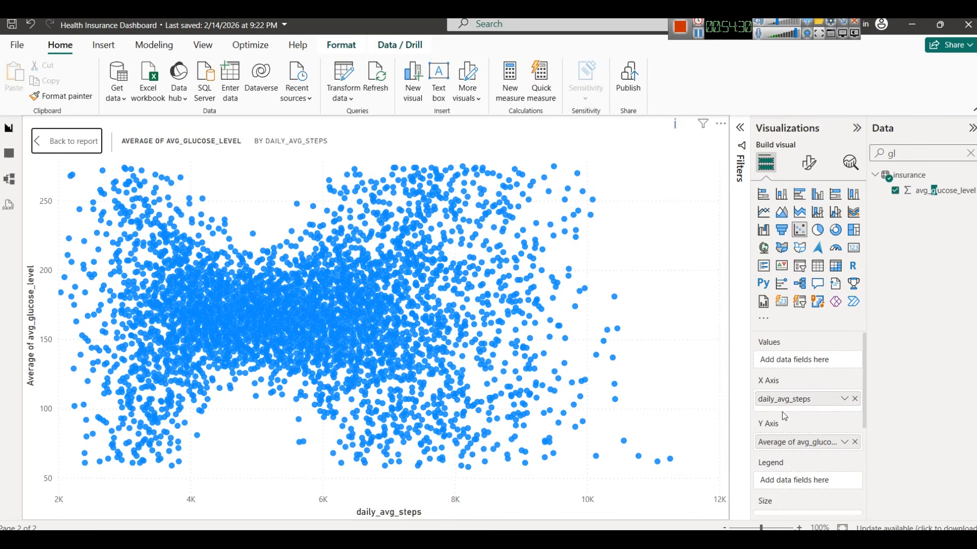
left_click(970, 153)
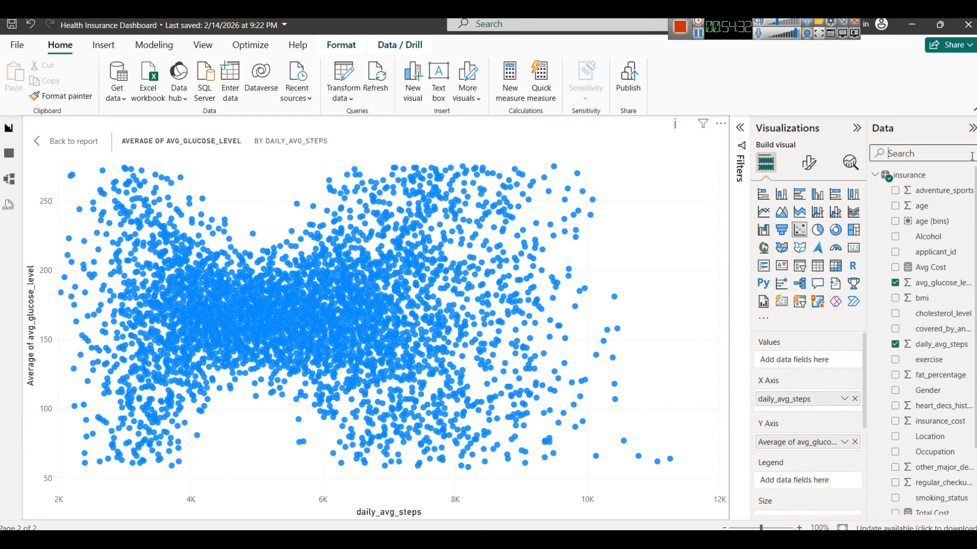
scroll(927, 297, "down", 3)
scroll(926, 298, "up", 3)
left_click_drag(937, 395, 808, 481)
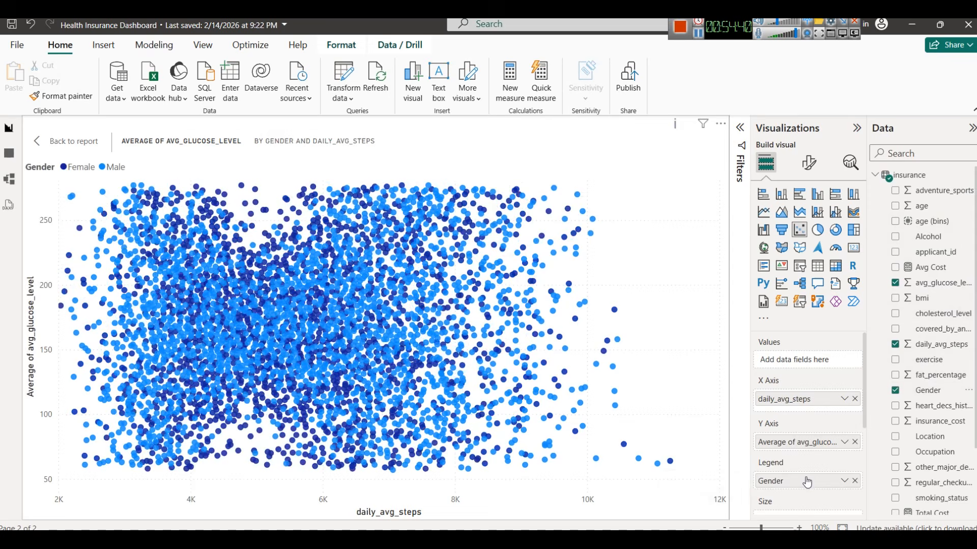
mouse_move(288, 362)
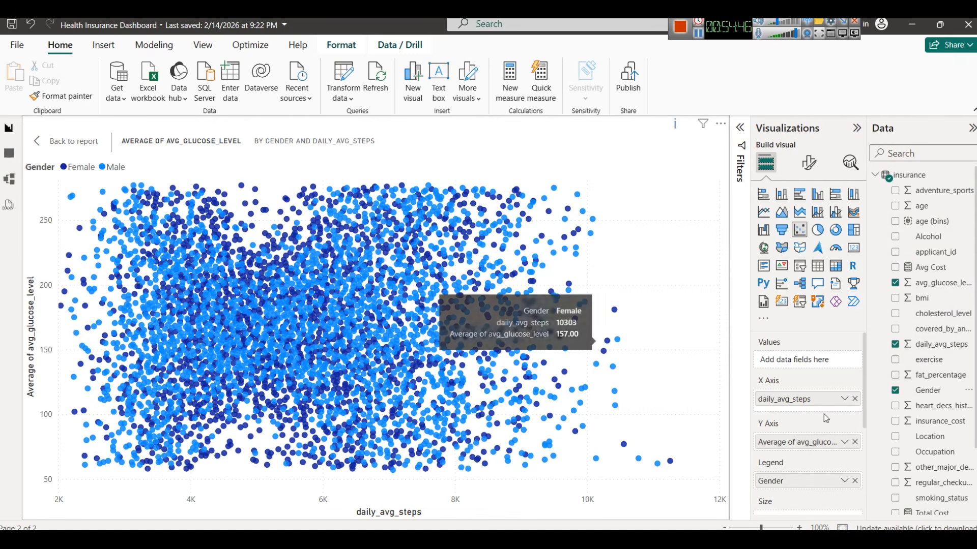
left_click(854, 484)
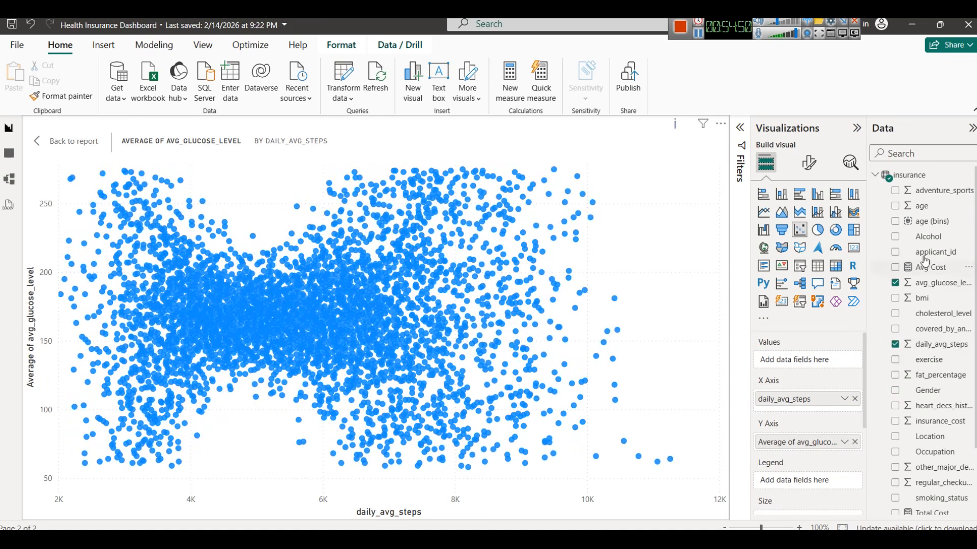
Try age (bins) as the scatter chart's legend, remove it, and return to the report page
left_click_drag(934, 227, 844, 481)
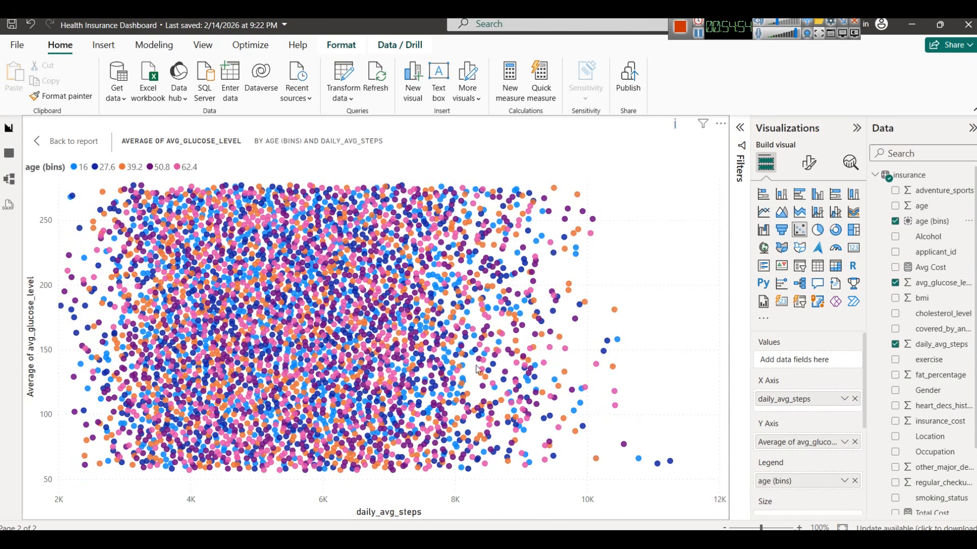
left_click(854, 481)
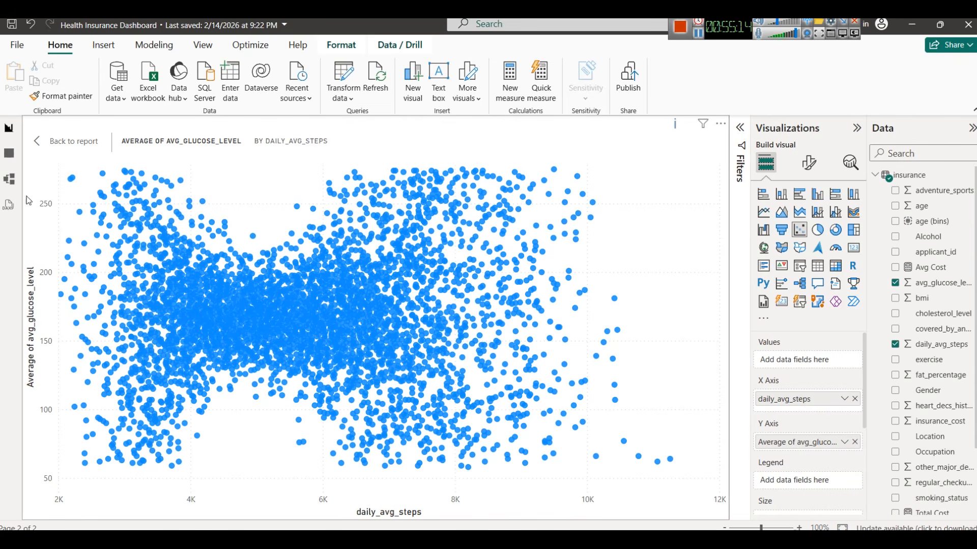
left_click(63, 147)
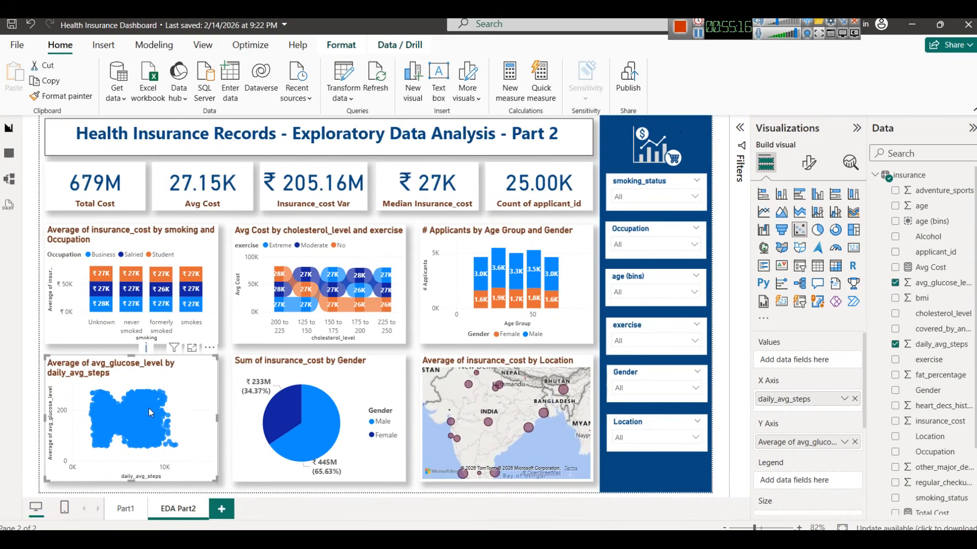
mouse_move(142, 406)
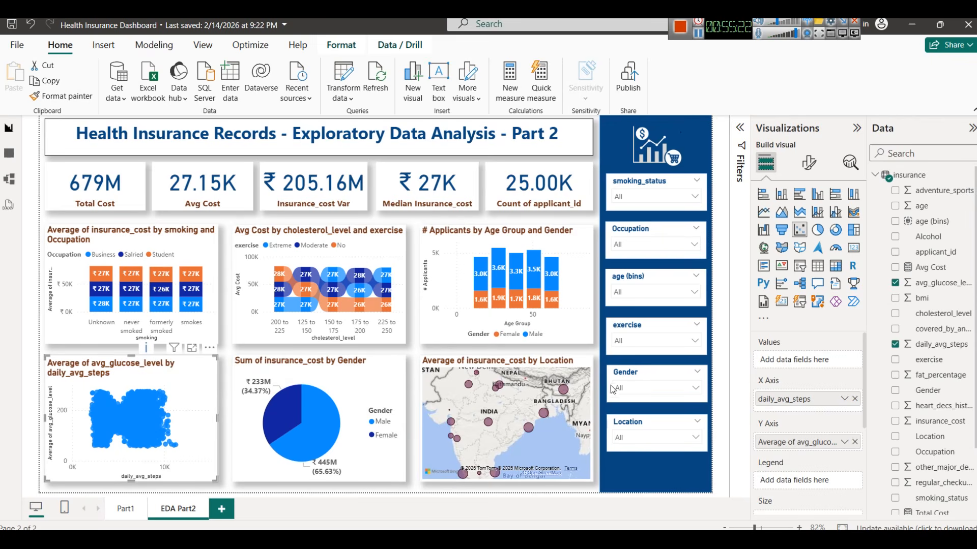
Convert the pie chart of insurance_cost by Gender to a funnel chart and remove Gender from its category
left_click(389, 385)
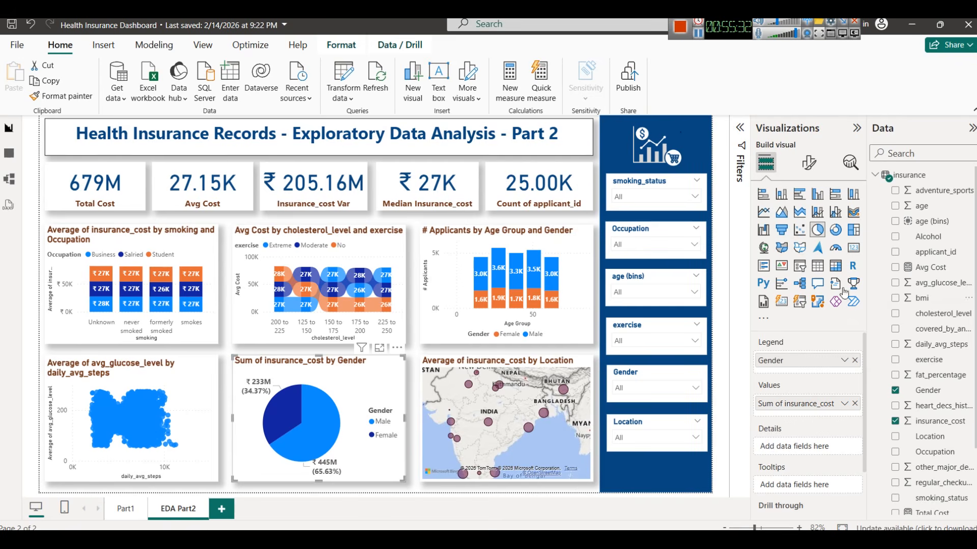
left_click(784, 233)
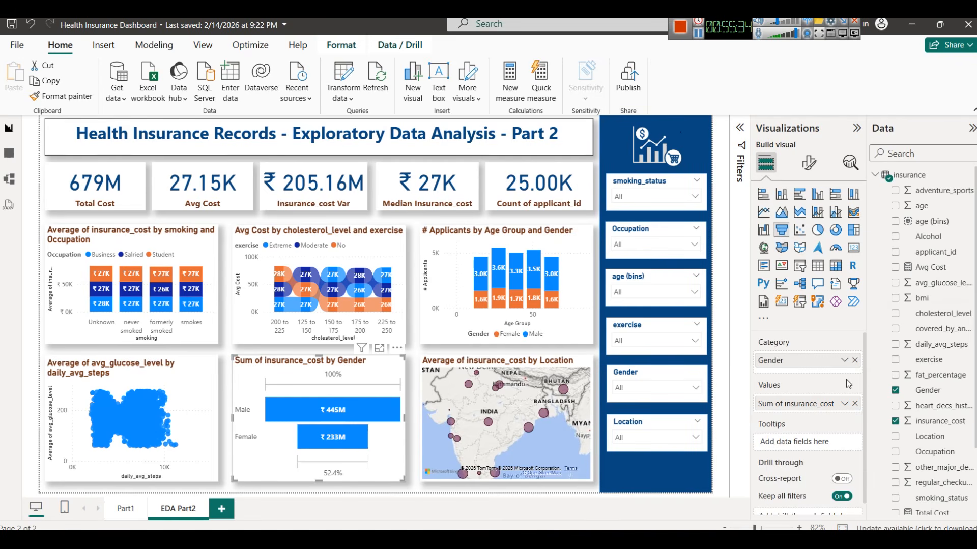
left_click(855, 360)
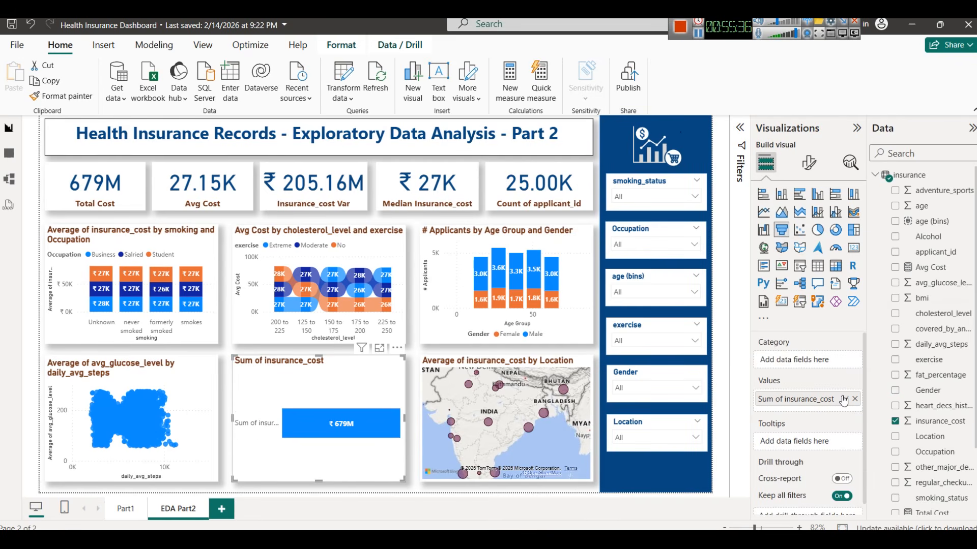
Try Occupation as the funnel chart's category and remove it again
scroll(940, 387, "down", 3)
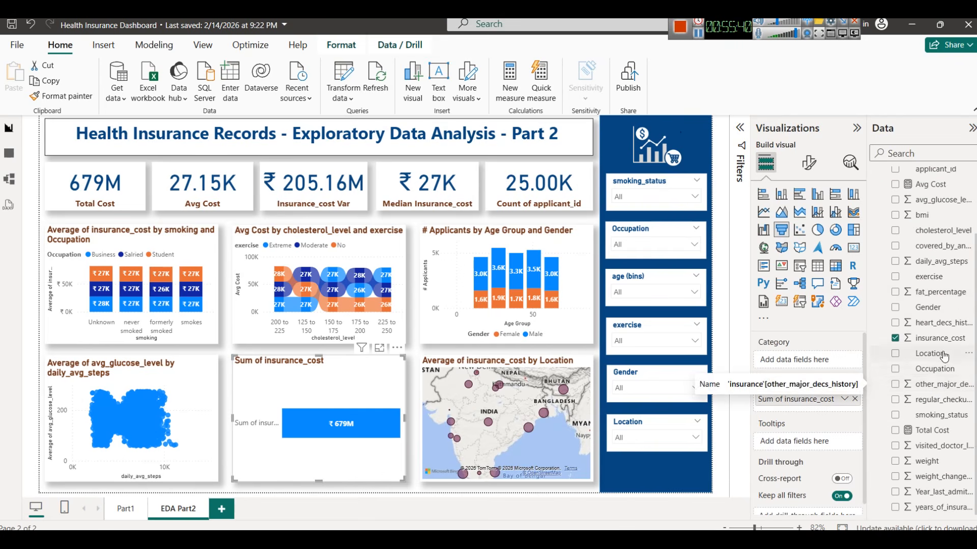
left_click_drag(936, 368, 779, 361)
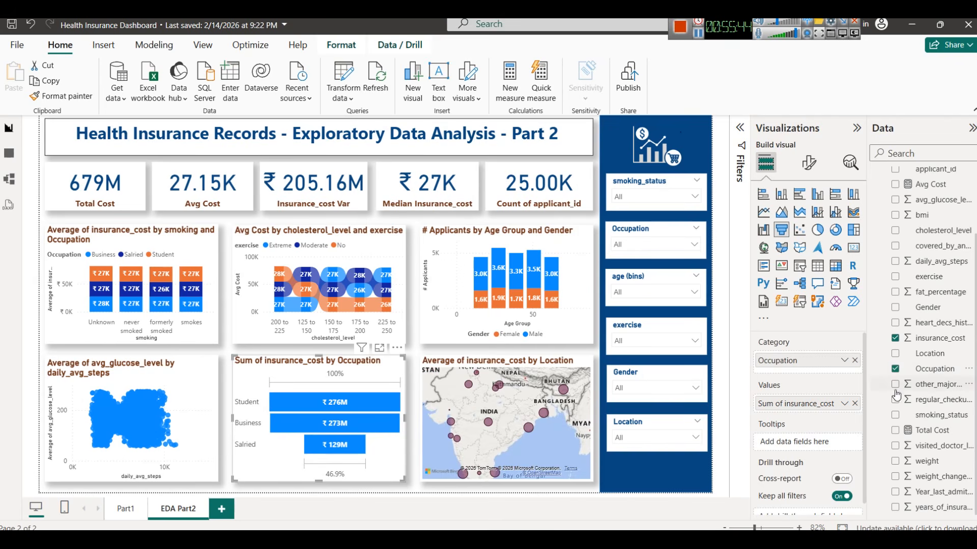
left_click(855, 361)
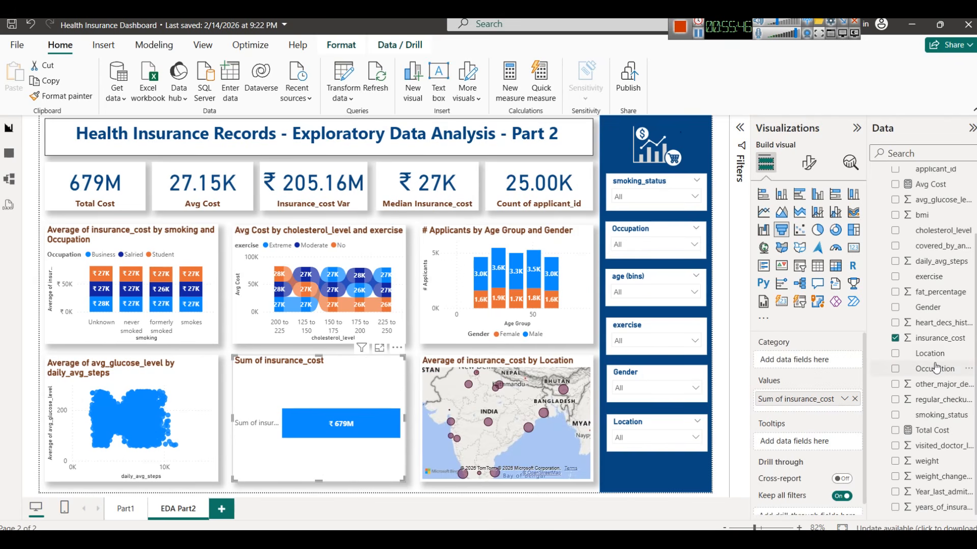
Search the data fields for "city" and "lo", and try Location as the funnel chart's category
scroll(936, 367, "up", 3)
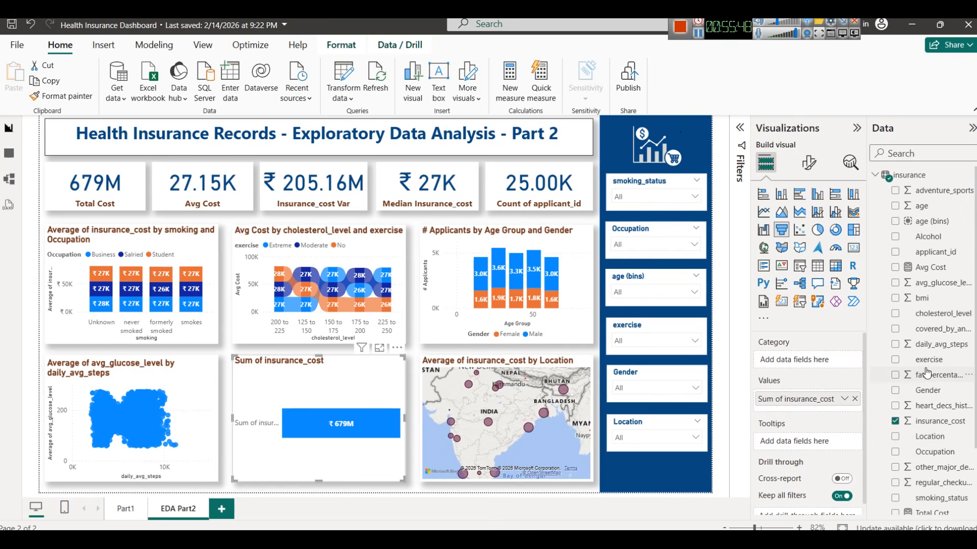
left_click(919, 151)
type("c")
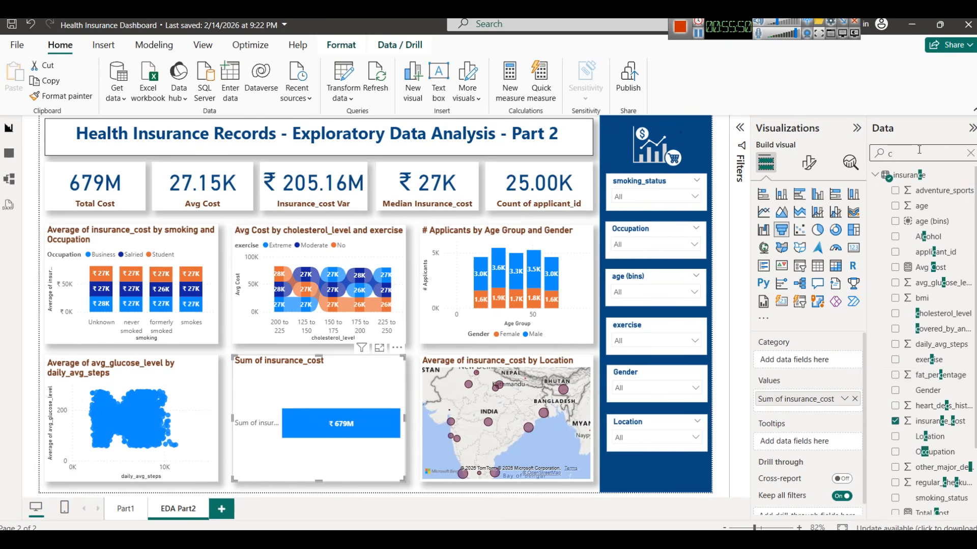
type("ity")
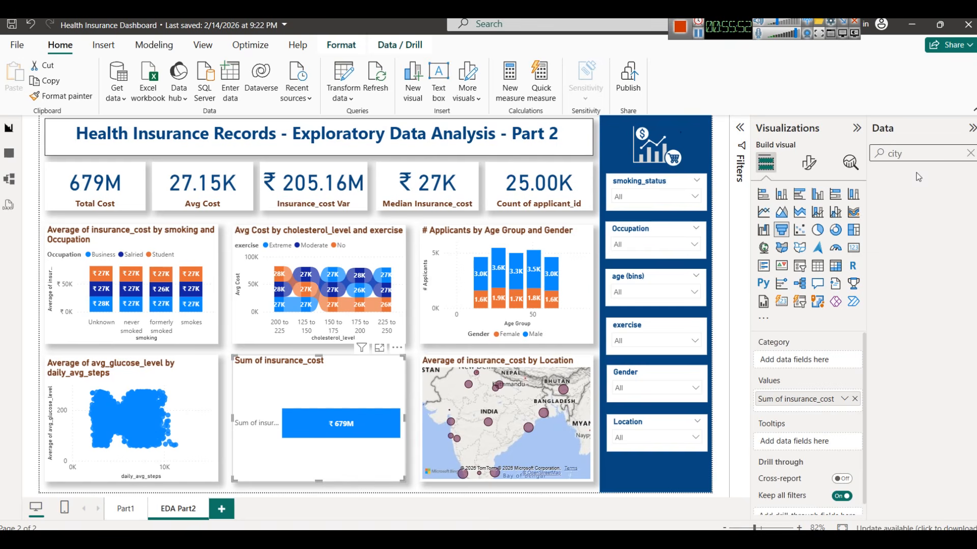
key("BackSpace")
key("BackSpace")
key("BackSpace")
key("BackSpace")
type("l")
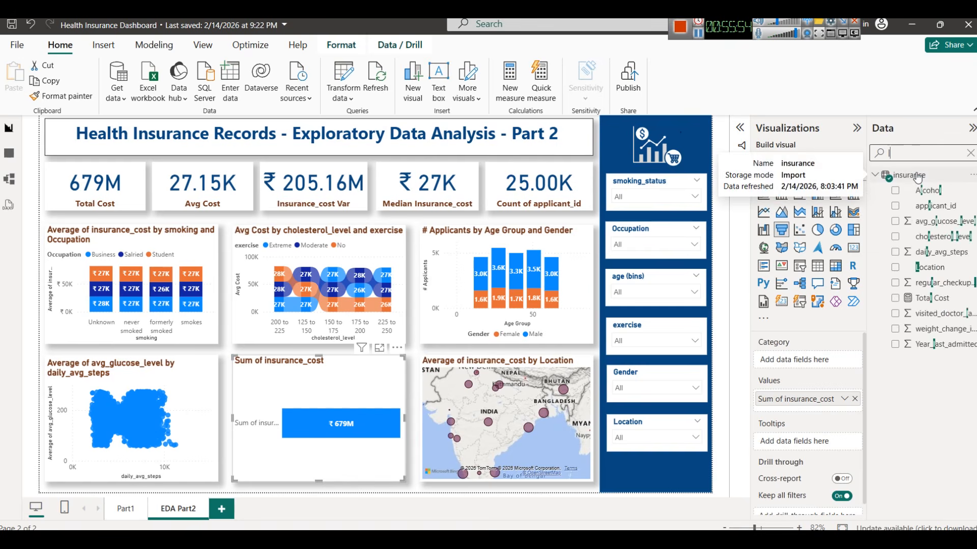
type("o")
left_click_drag(929, 190, 798, 359)
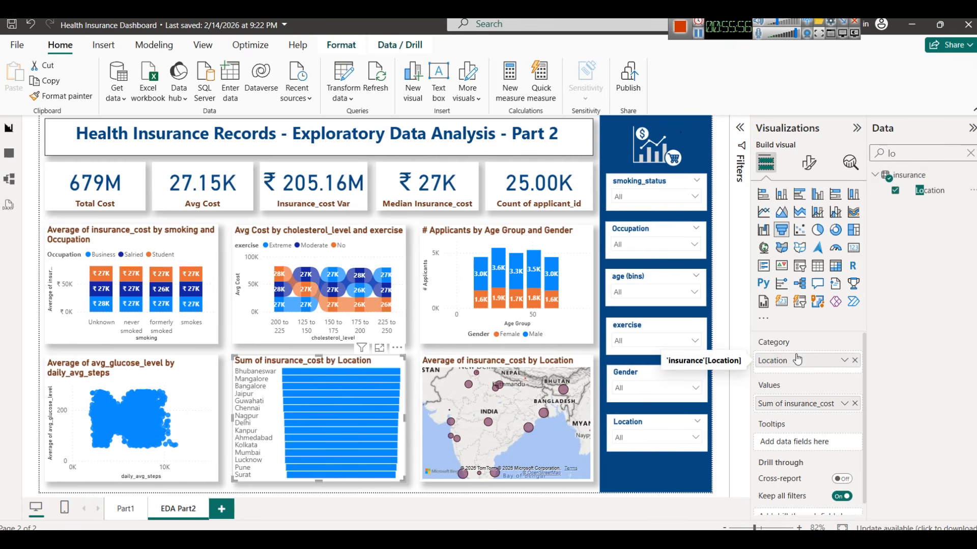
View the funnel chart in focus mode, return to the report page, and remove Location from its category
left_click(378, 349)
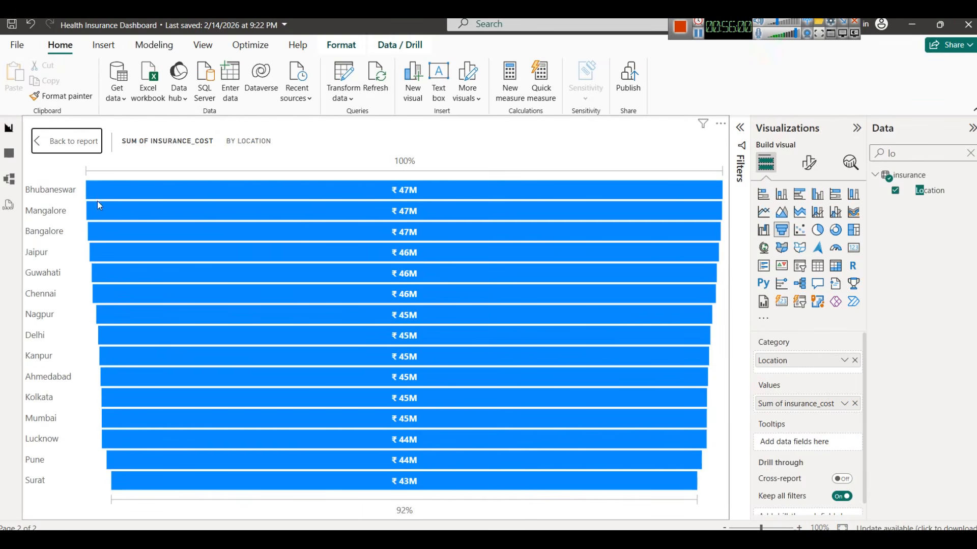
left_click(56, 144)
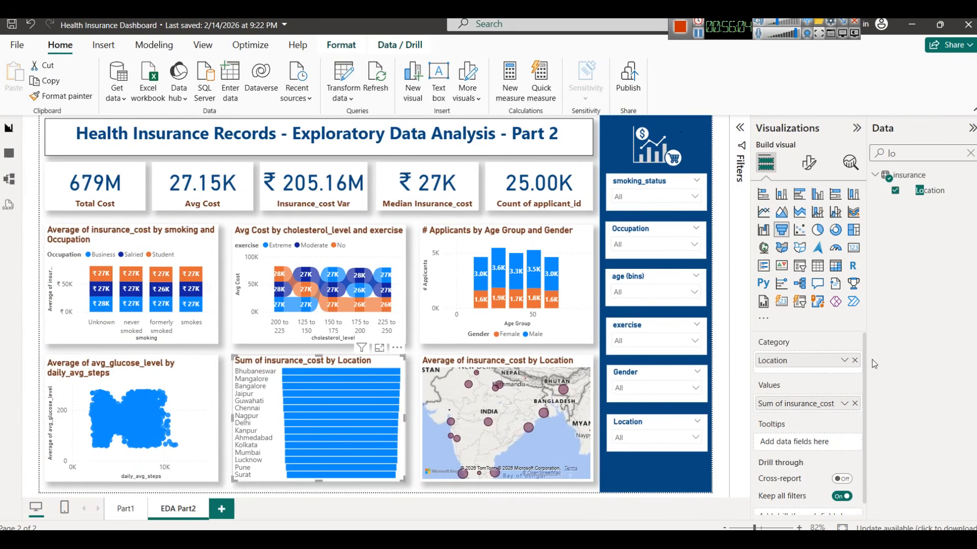
left_click(854, 360)
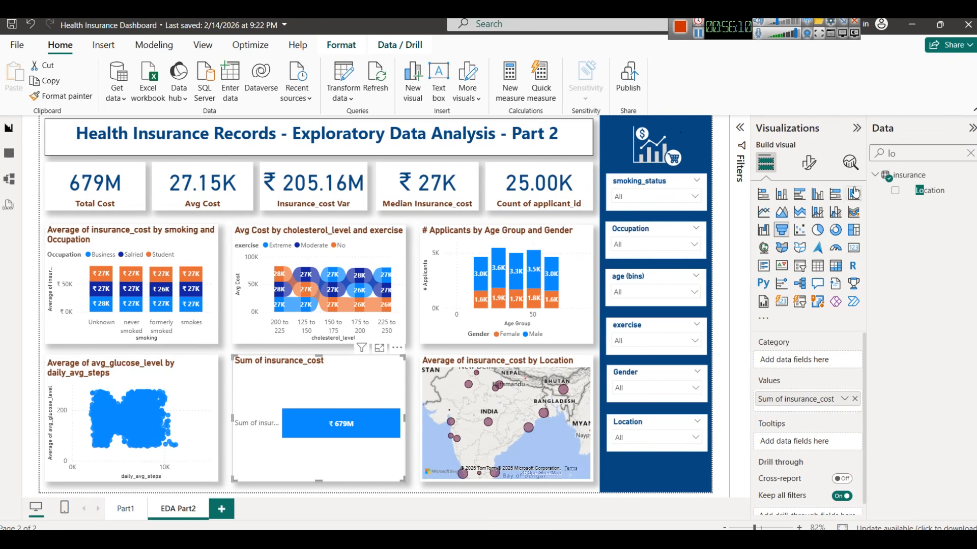
Search the data fields for "smo" and set smoking_status as the funnel chart's category
double_click(897, 152)
type("smo")
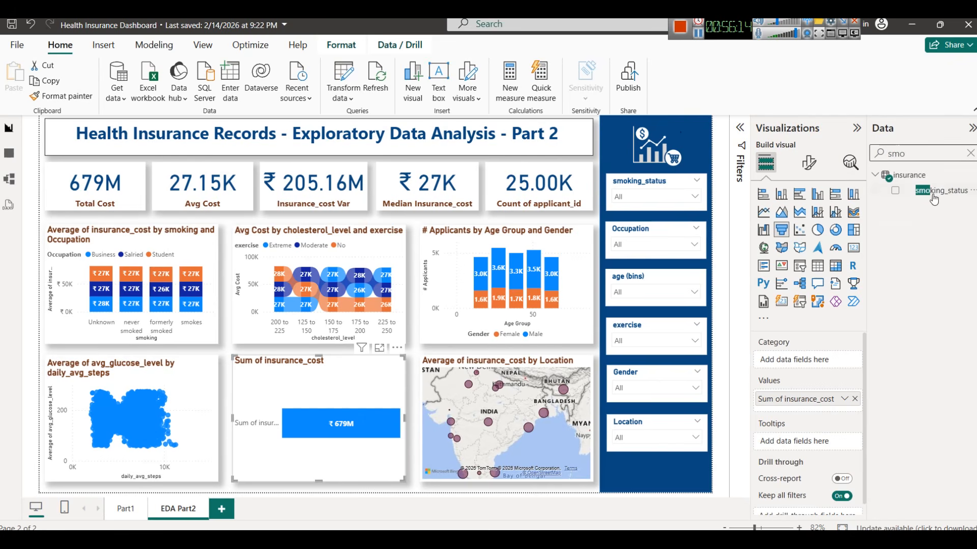
left_click_drag(941, 191, 809, 360)
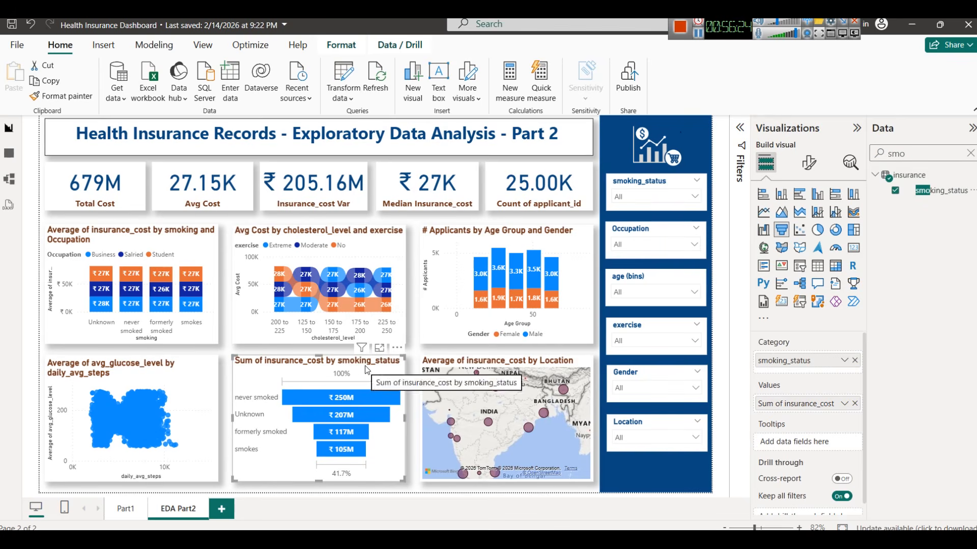
Examine each smoking status's insurance cost and percentages in the funnel chart's focus mode, and return to the report page
left_click(379, 348)
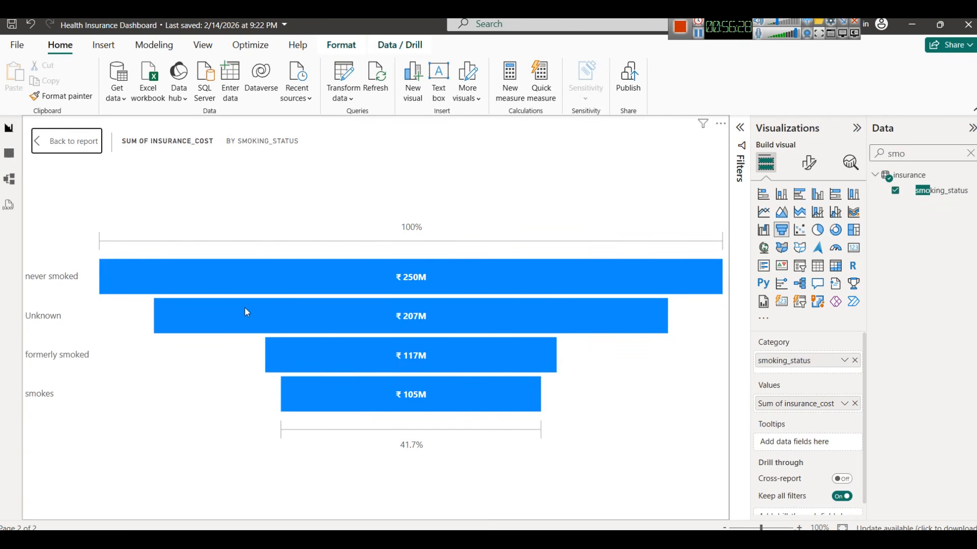
mouse_move(232, 291)
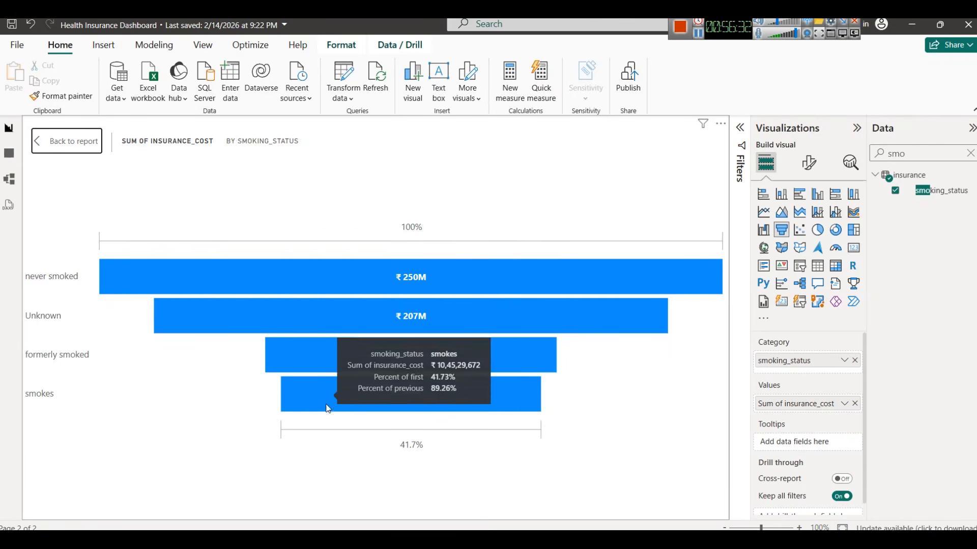
mouse_move(341, 402)
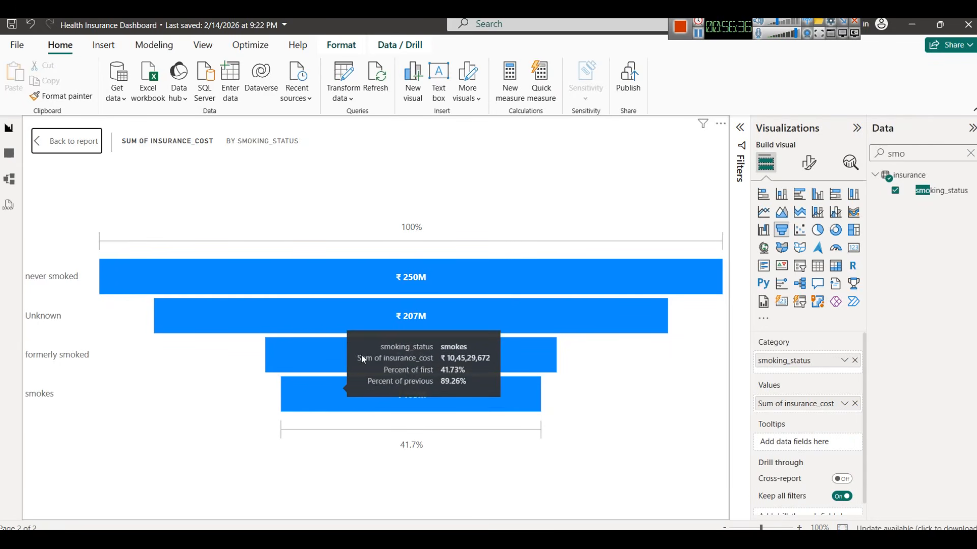
mouse_move(304, 282)
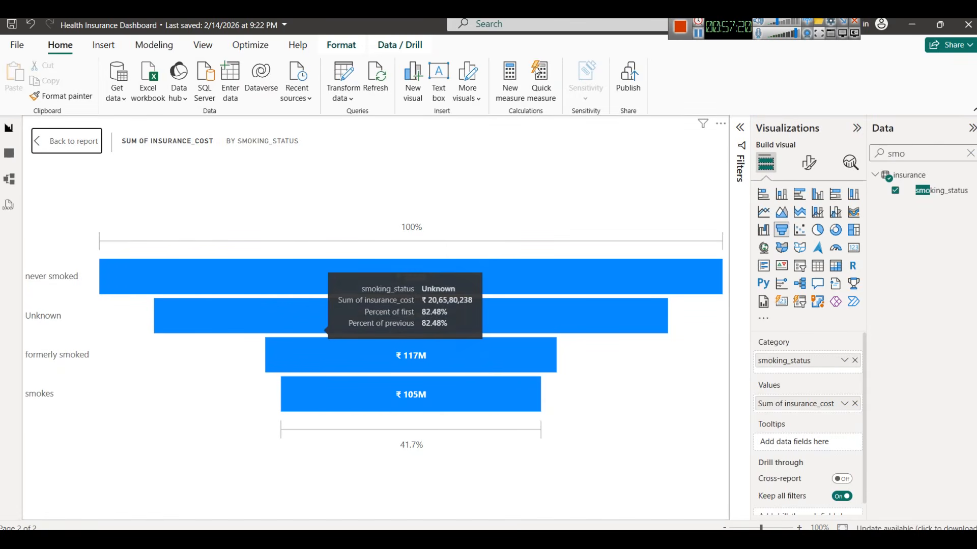
left_click(86, 145)
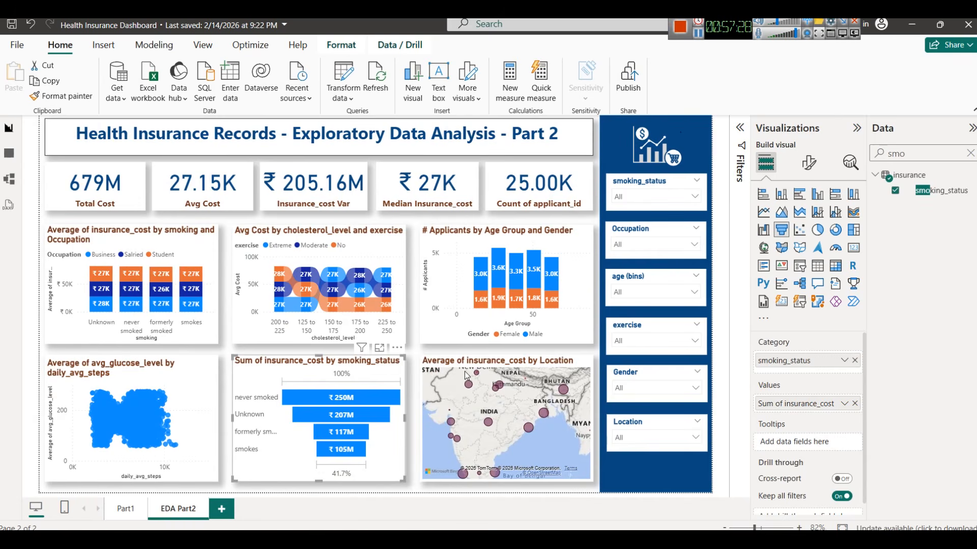
Convert the Average of insurance_cost by Location map to a table and remove both of its fields
left_click(487, 359)
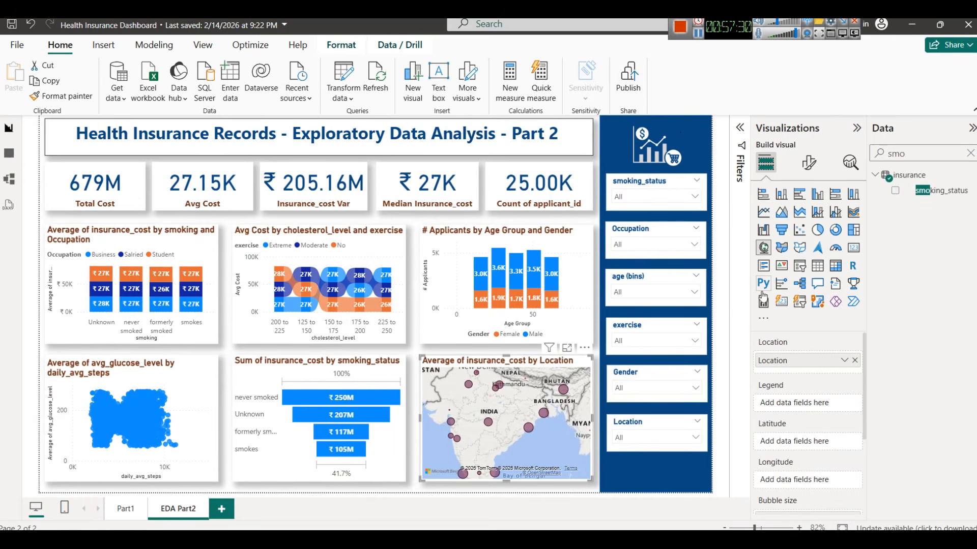
left_click(818, 266)
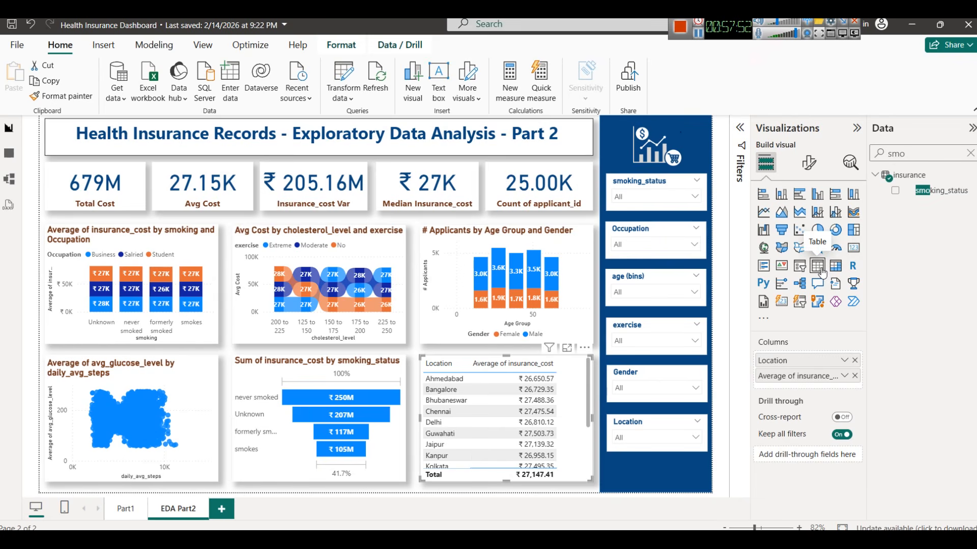
left_click(854, 360)
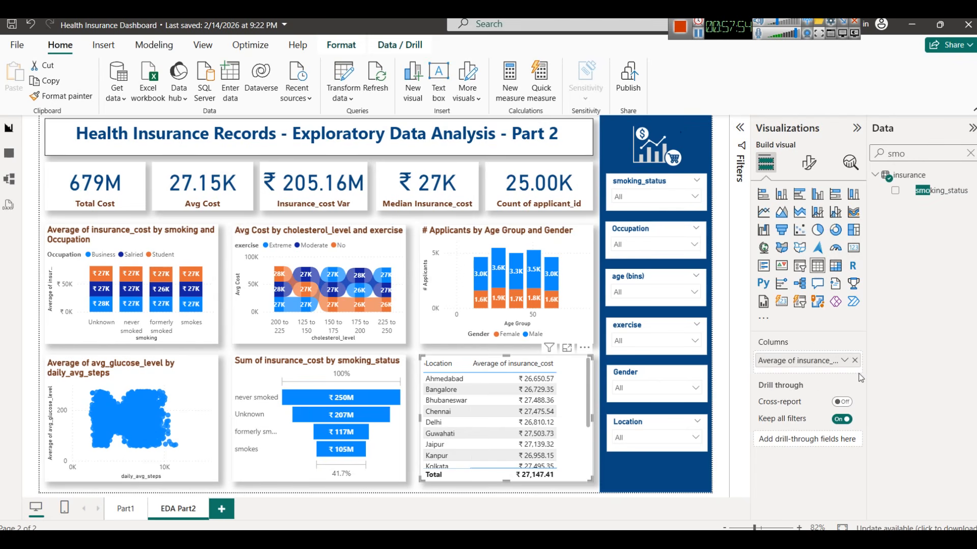
left_click(855, 360)
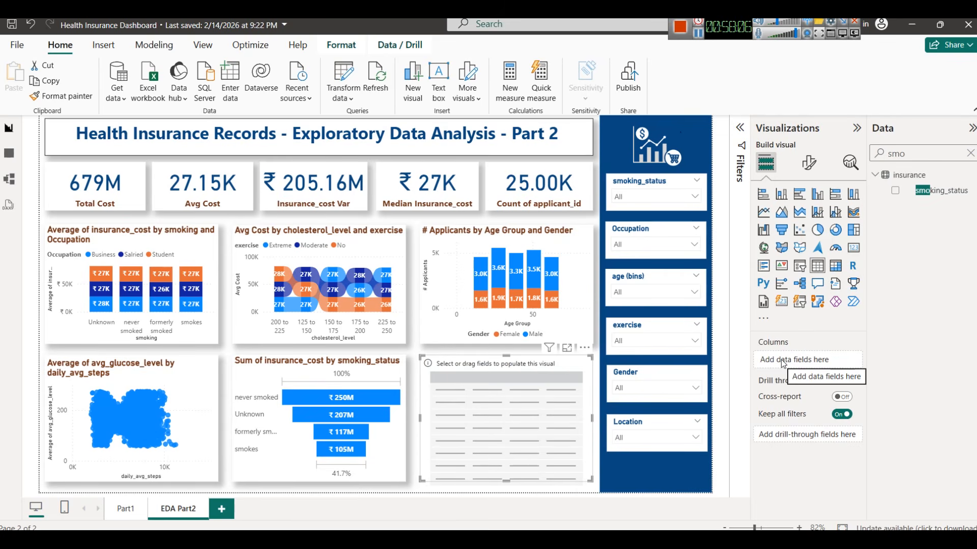
Search the data fields for "city" and "loc", and add Location as a column of the empty table
left_click(970, 154)
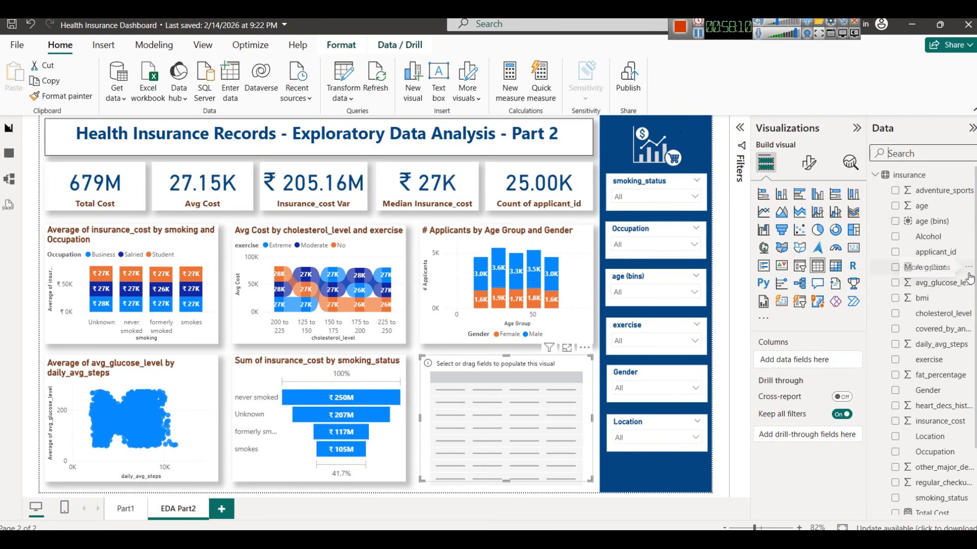
left_click(905, 152)
type("c")
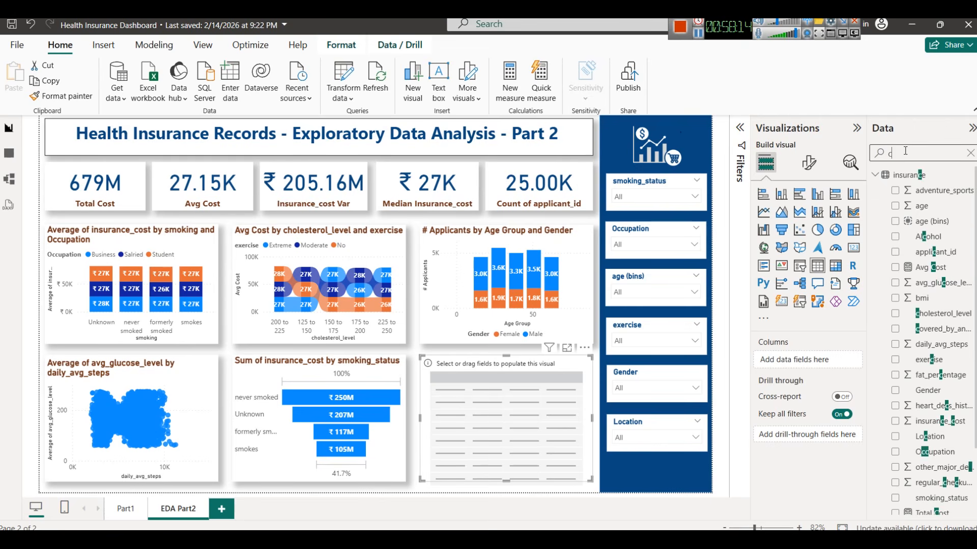
type("ity")
key("ctrl+a")
key("BackSpace")
type("loc")
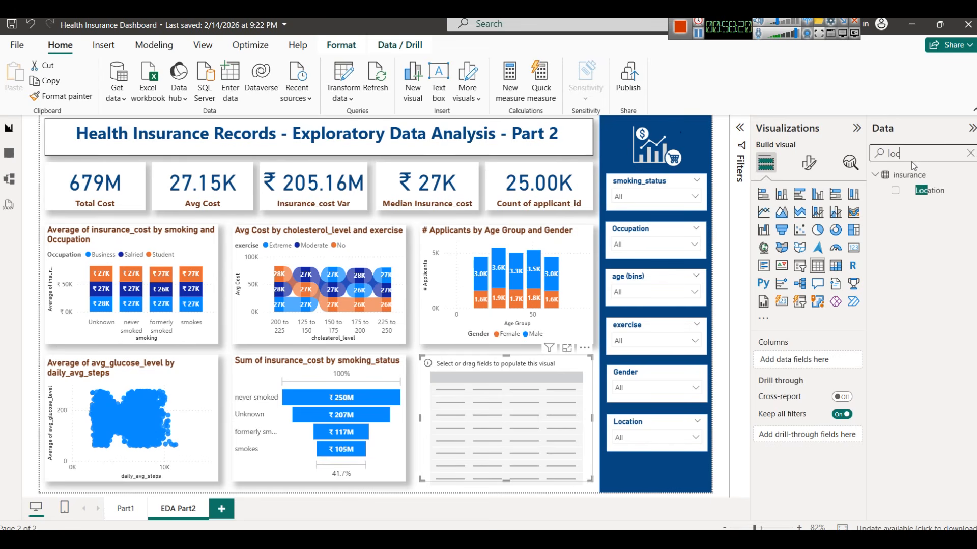
left_click_drag(931, 190, 796, 355)
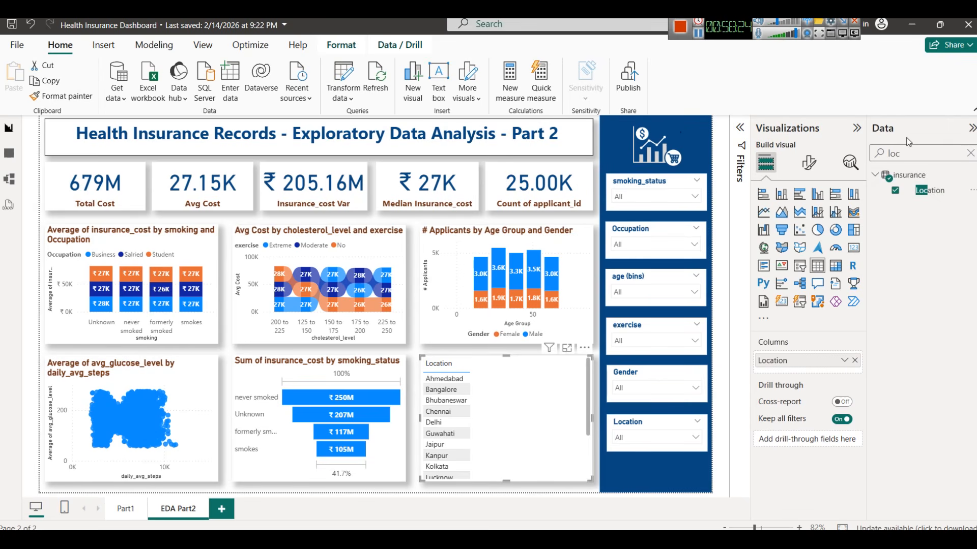
Clear the field search, add Avg Cost and Total Cost columns to the table, and widen the Avg Cost column
left_click(969, 154)
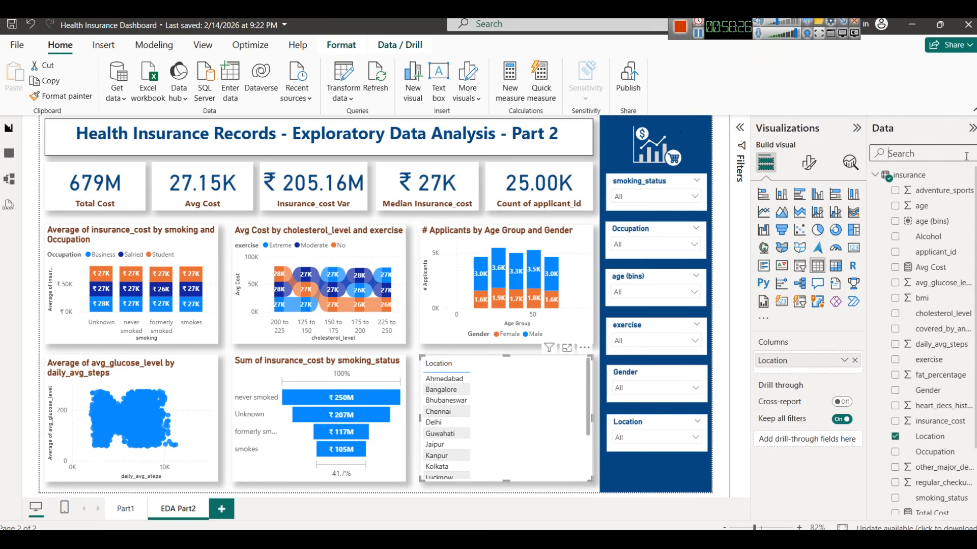
left_click_drag(930, 275, 824, 377)
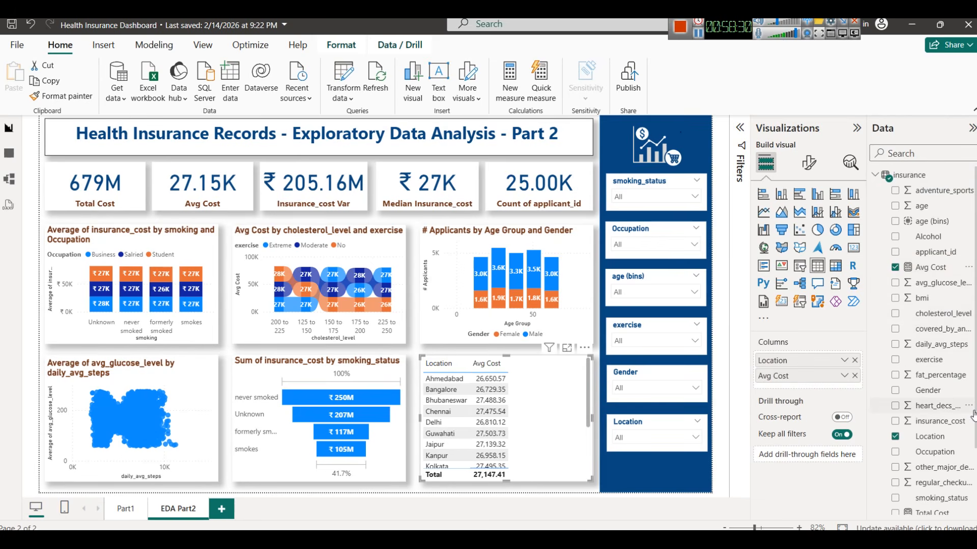
scroll(961, 433, "down", 2)
left_click_drag(923, 432, 839, 390)
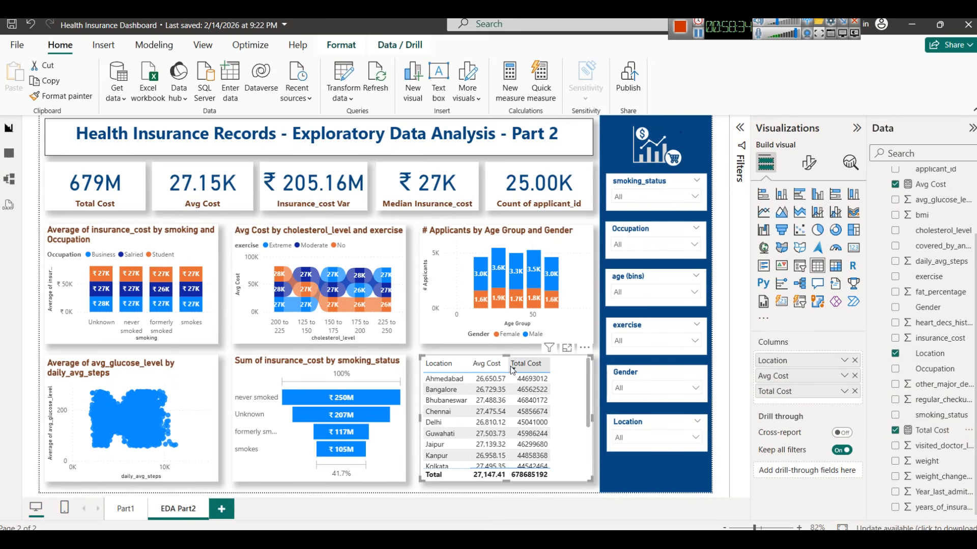
left_click_drag(509, 365, 529, 364)
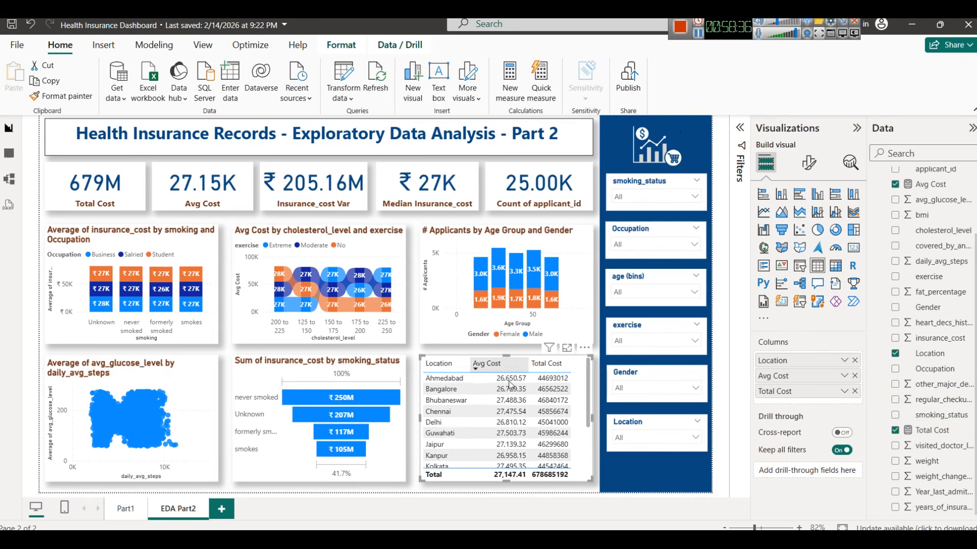
Apply the Alternating rows style preset to the location cost table and widen its Total Cost column slightly
left_click(809, 163)
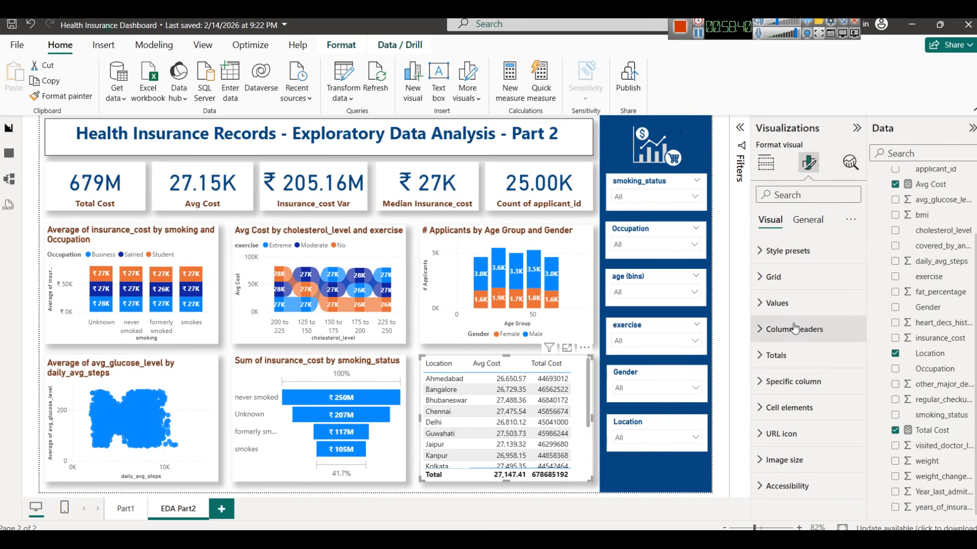
left_click(788, 254)
left_click(798, 285)
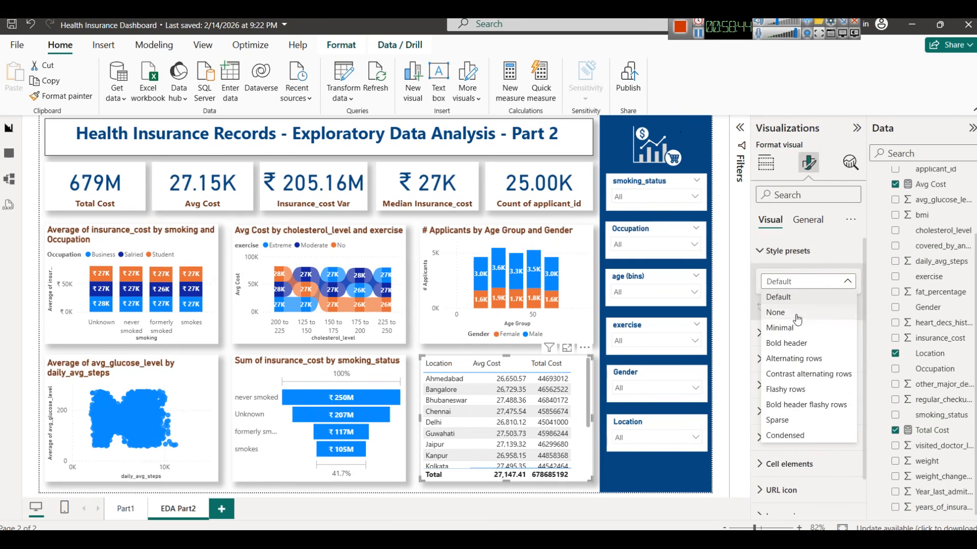
left_click(797, 344)
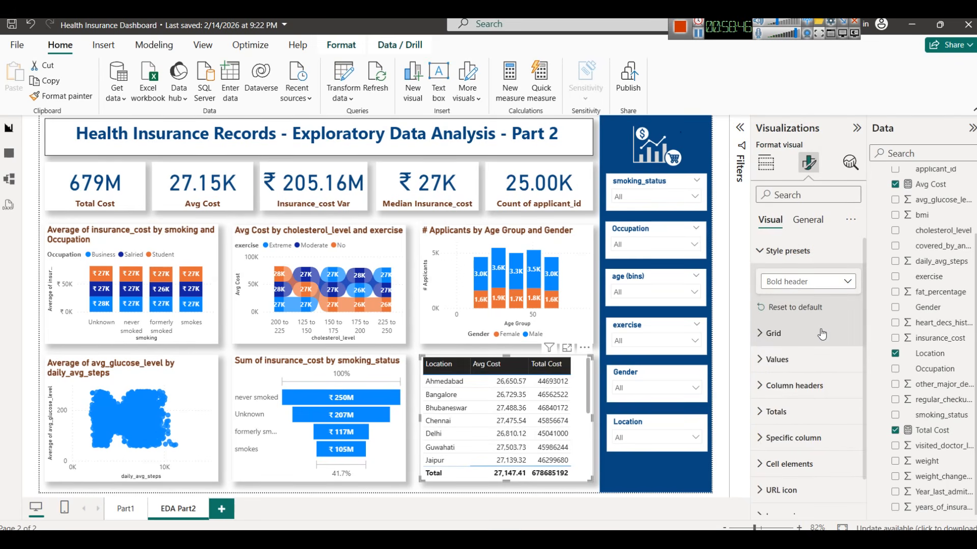
left_click(793, 283)
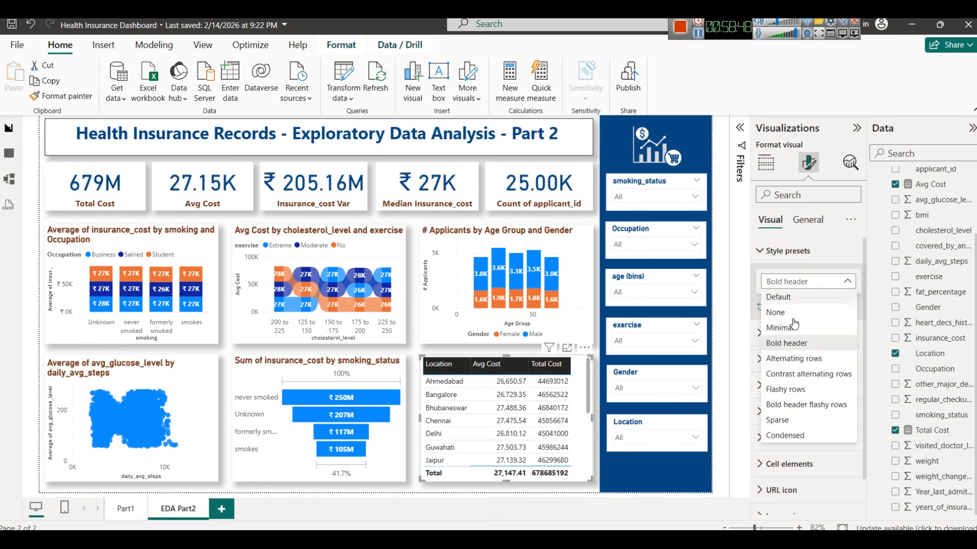
left_click(795, 359)
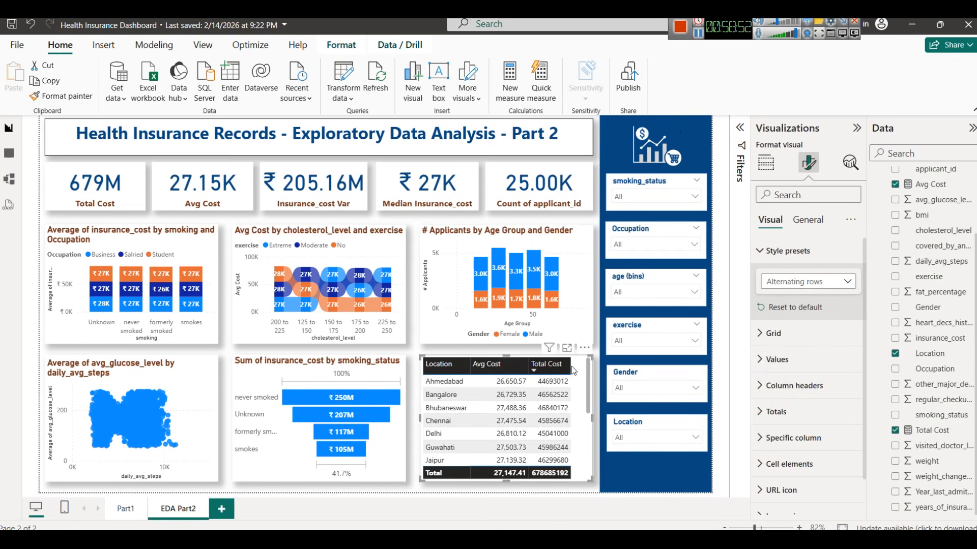
left_click_drag(571, 366, 582, 365)
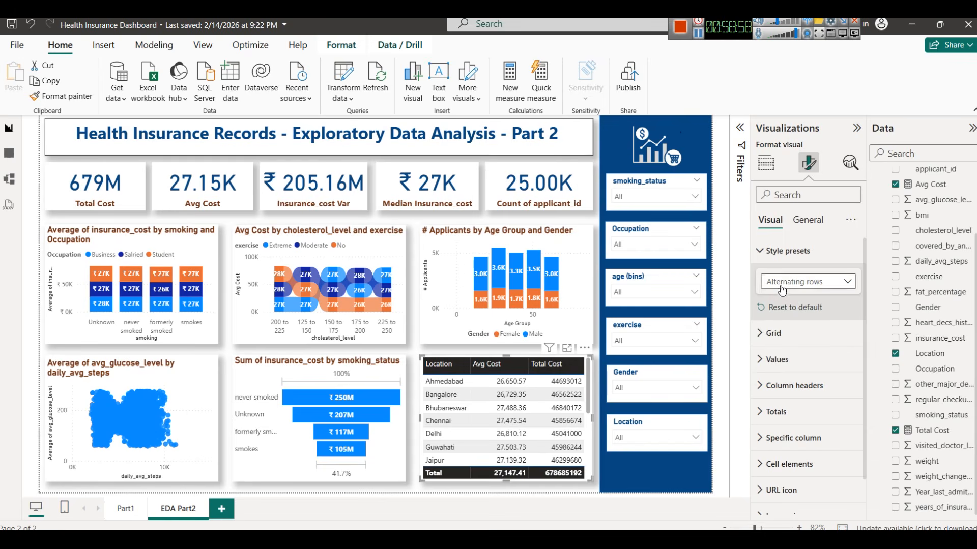
Set the background color of the location table's column headers to dark blue
left_click(790, 387)
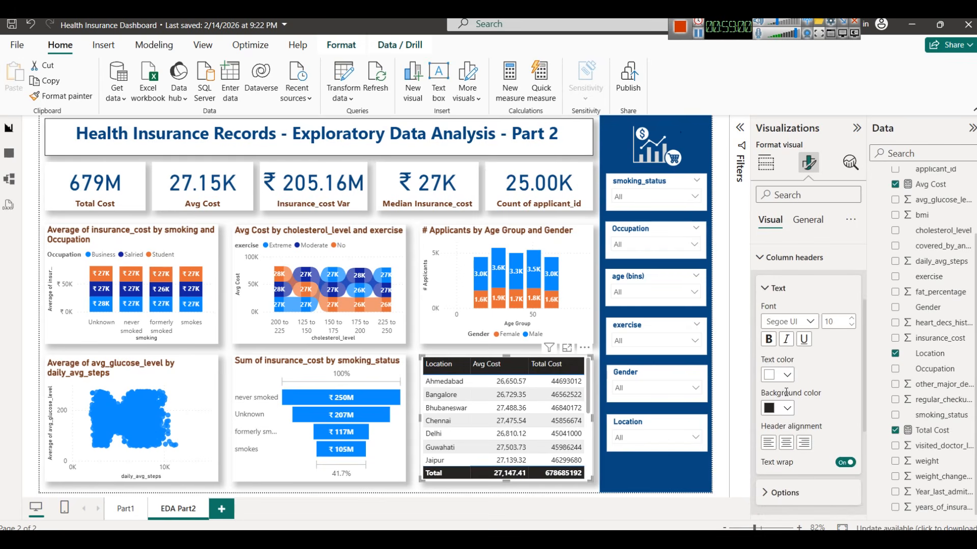
left_click(787, 408)
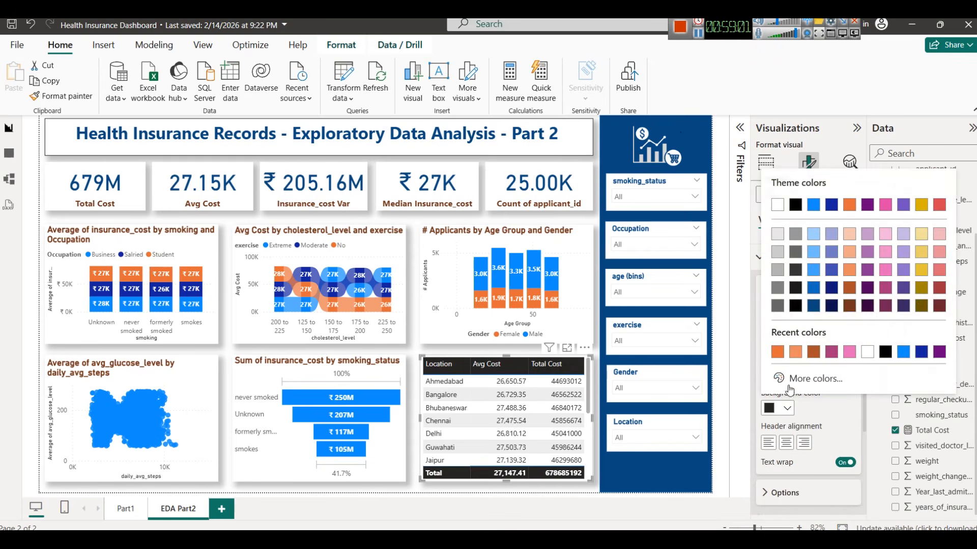
left_click(813, 234)
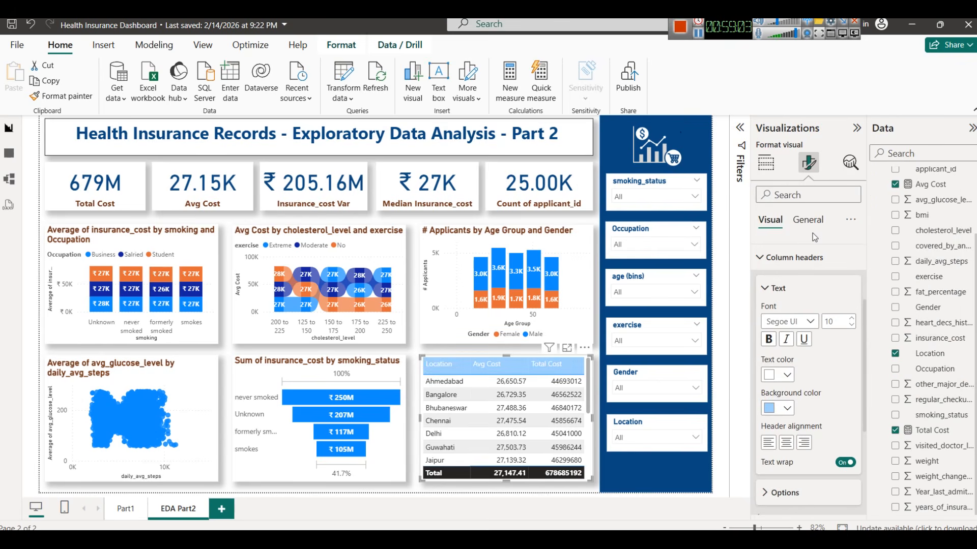
left_click(786, 408)
left_click(813, 305)
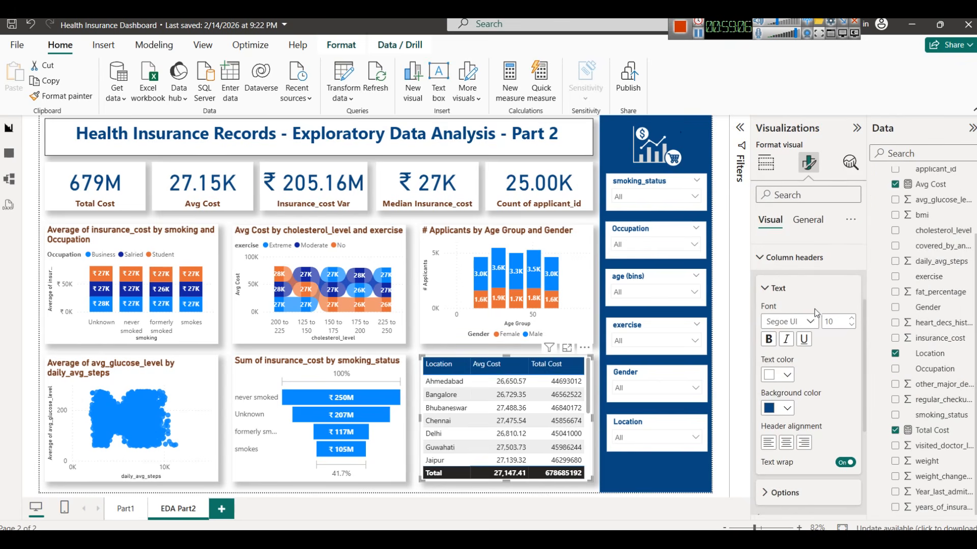
scroll(818, 401, "down", 3)
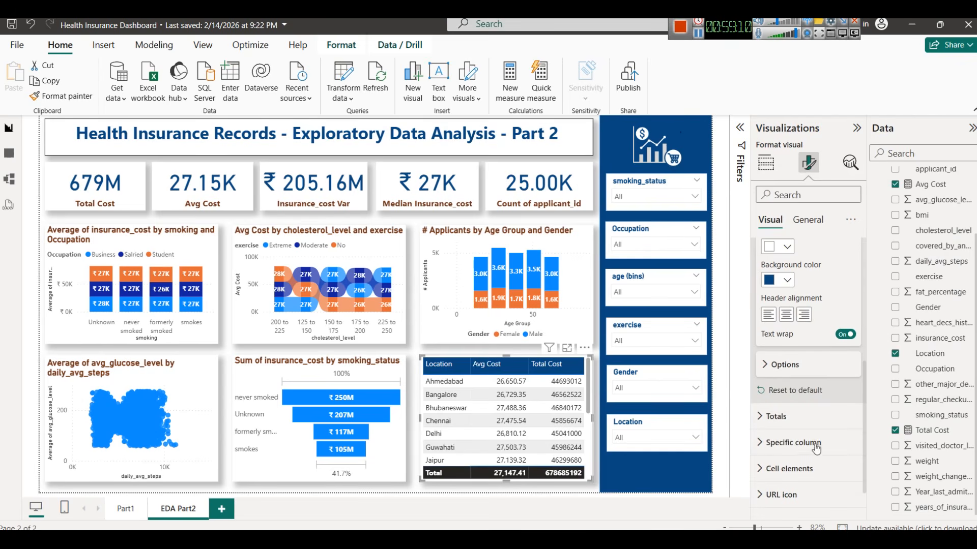
scroll(819, 389, "up", 4)
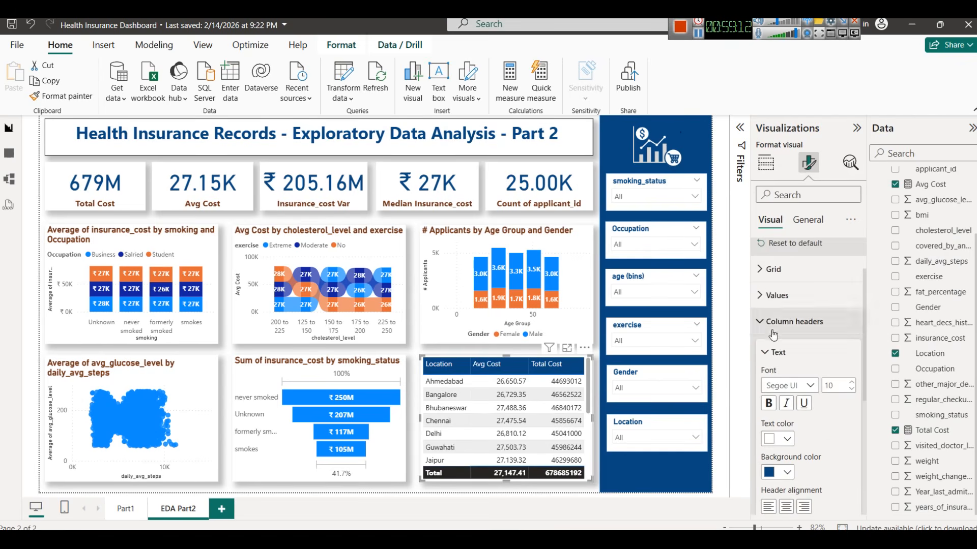
left_click(773, 331)
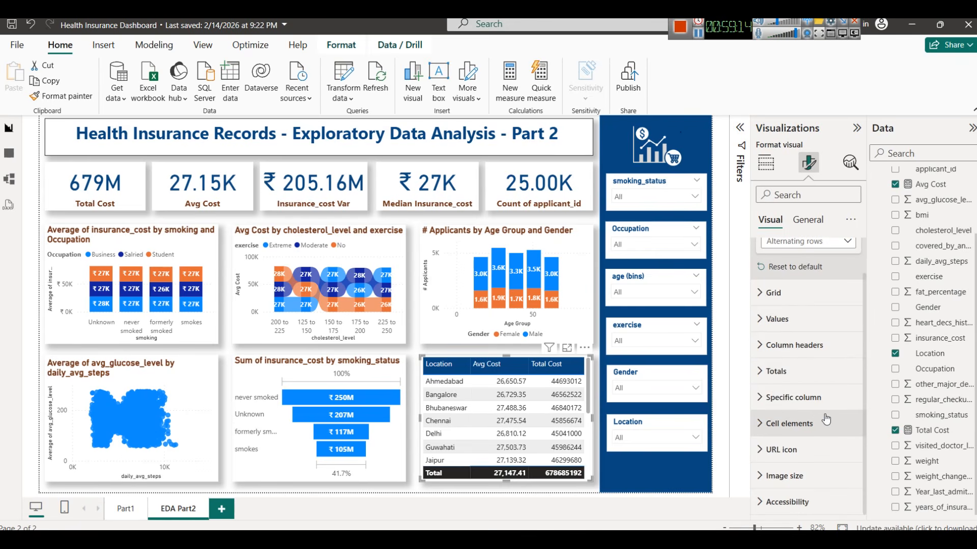
Set the background color of the location table's values to the pale orange #FFEBE3
scroll(825, 420, "up", 1)
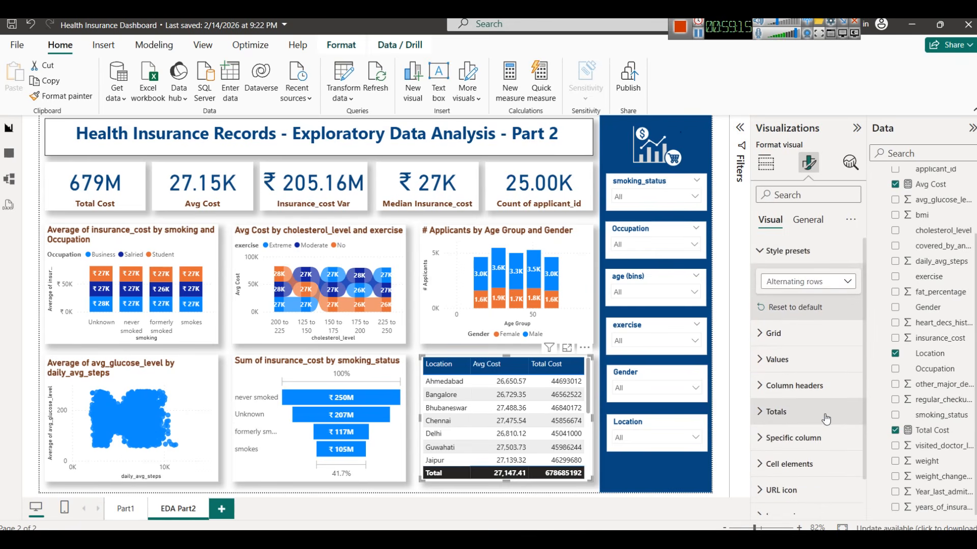
left_click(778, 359)
scroll(802, 384, "down", 3)
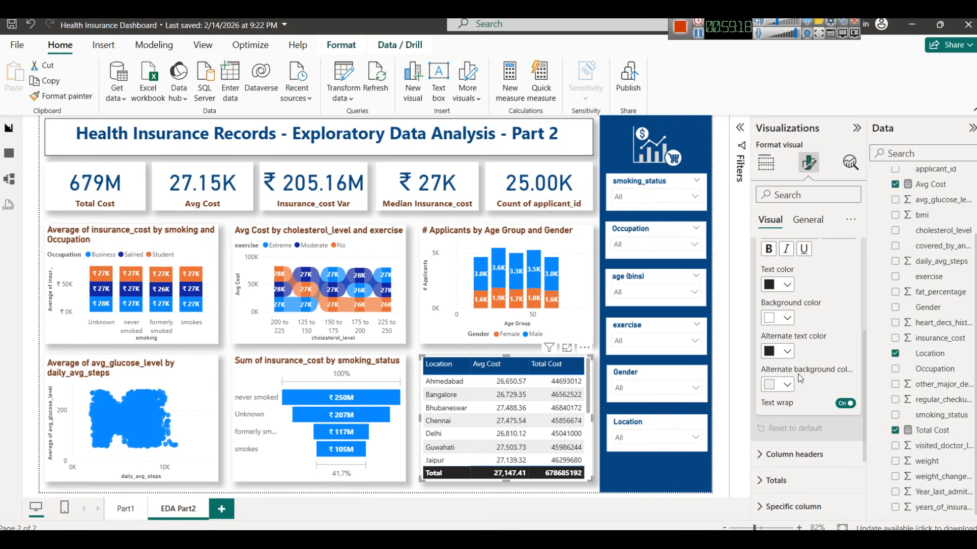
left_click(787, 318)
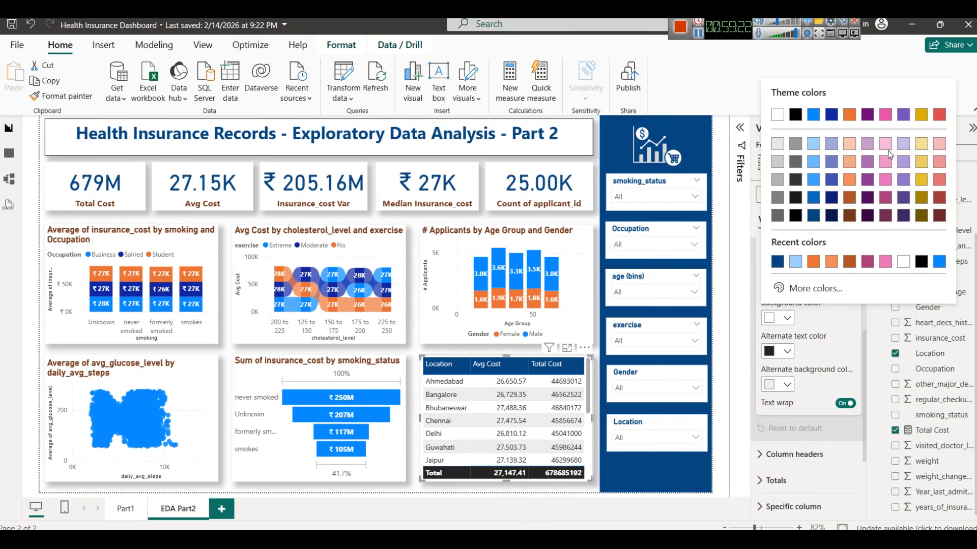
left_click(849, 144)
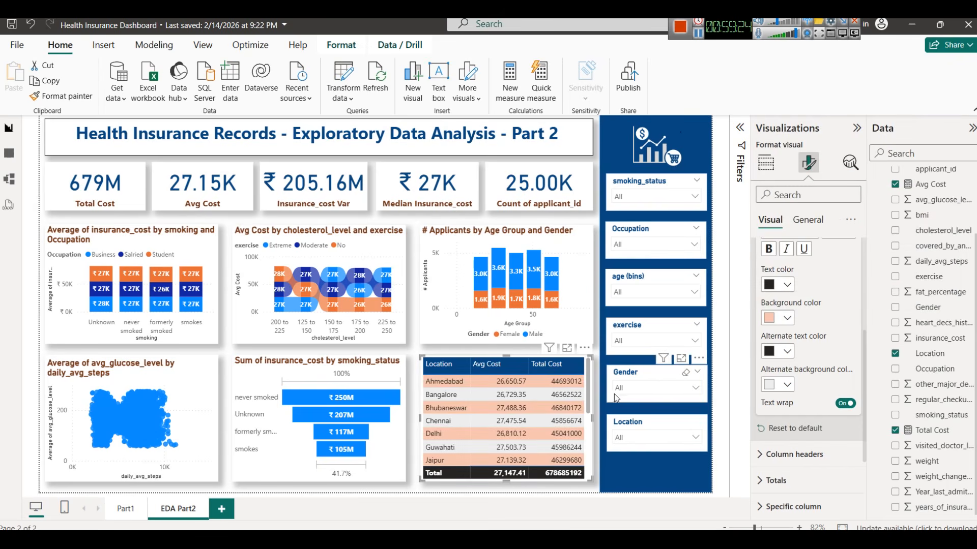
left_click(786, 318)
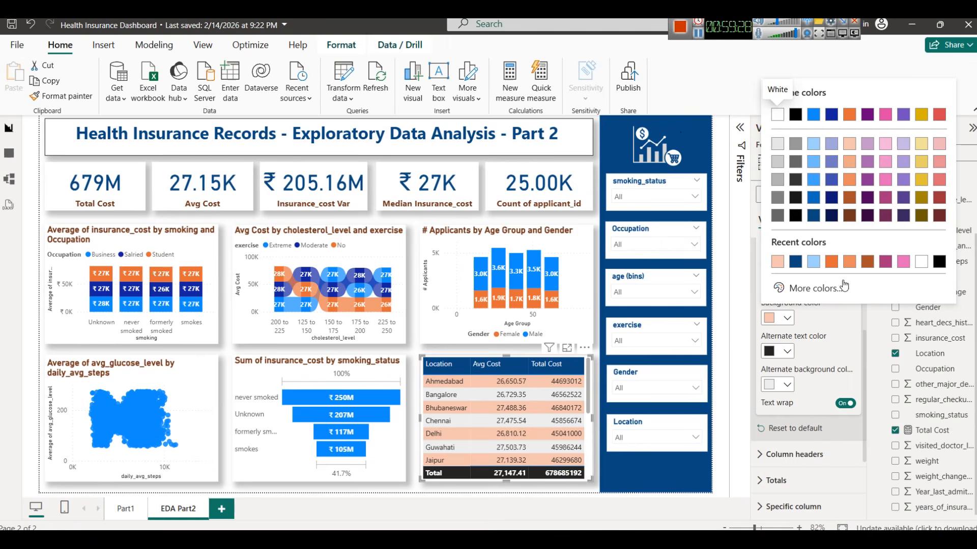
left_click(812, 288)
left_click_drag(816, 96, 792, 90)
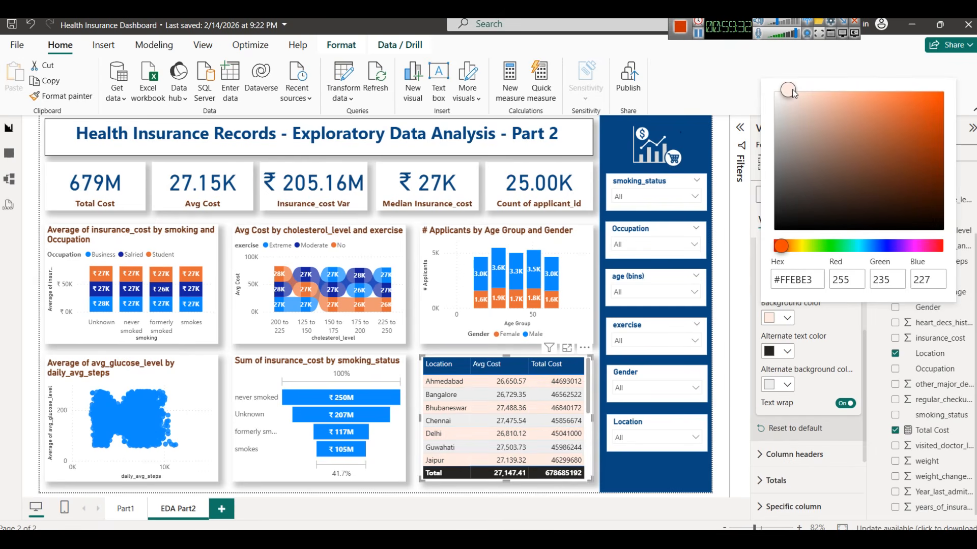
left_click(792, 93)
left_click(578, 484)
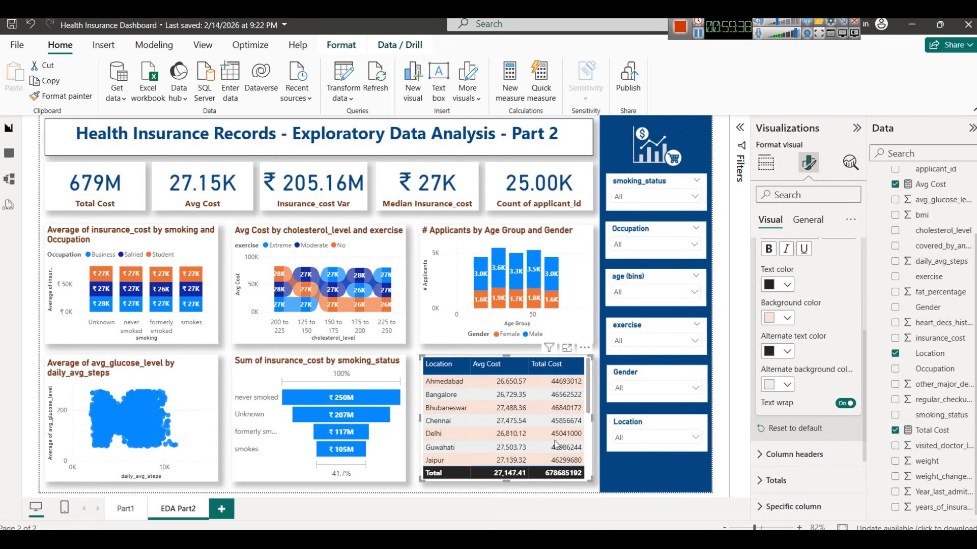
Make the location table's values bold and set their alternate text color to dark blue
scroll(795, 363, "up", 2)
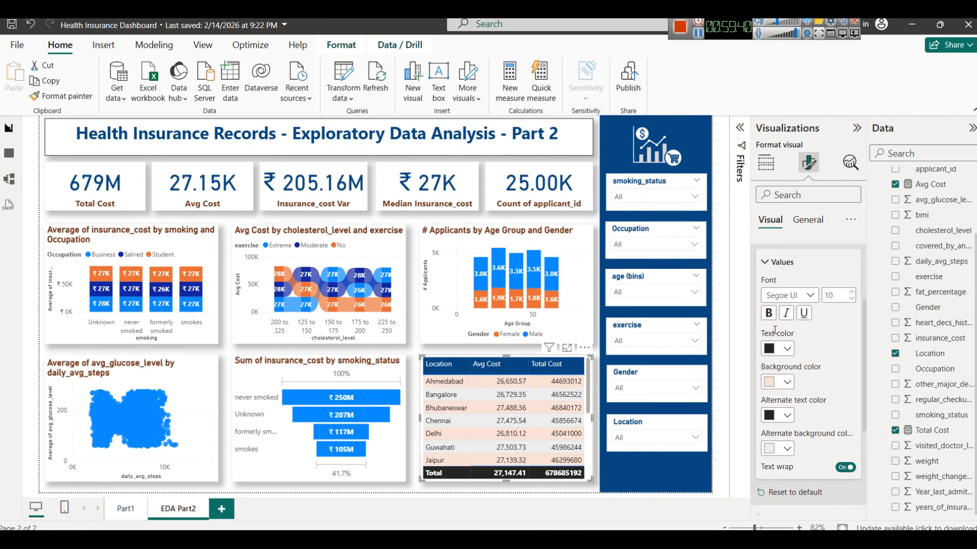
left_click(770, 316)
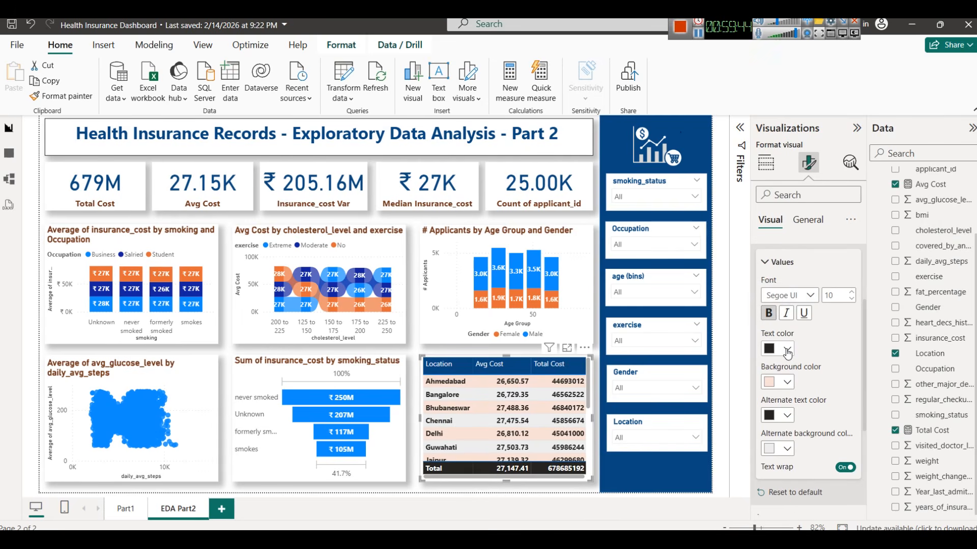
left_click(787, 415)
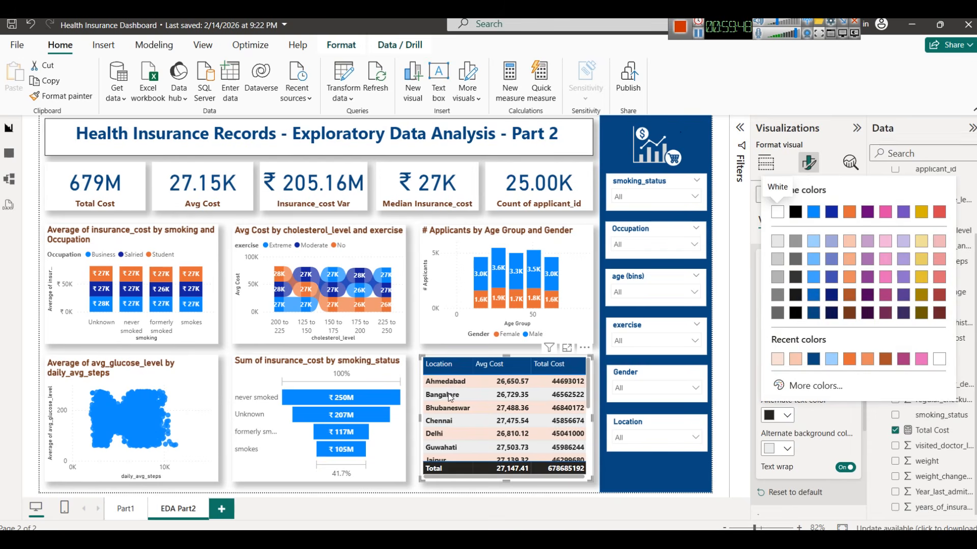
left_click(904, 298)
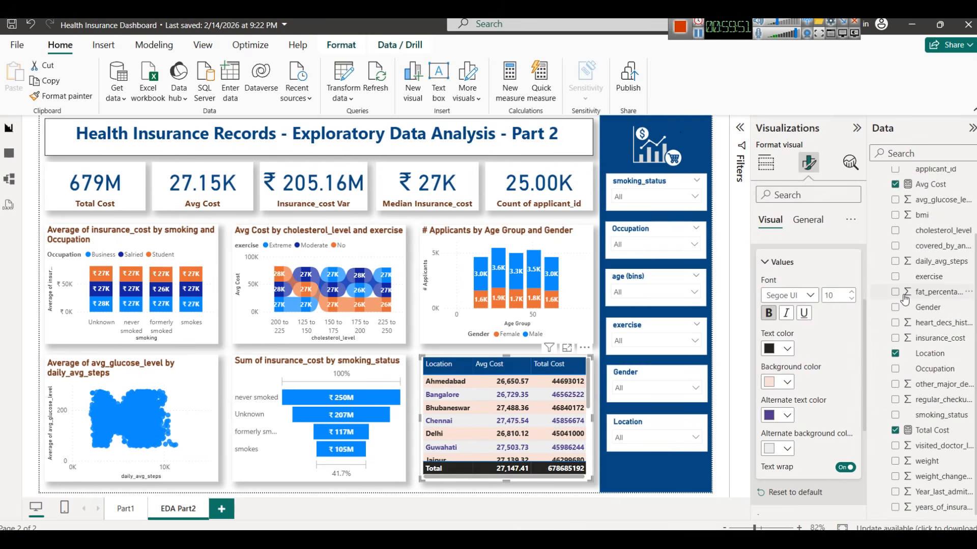
left_click(784, 416)
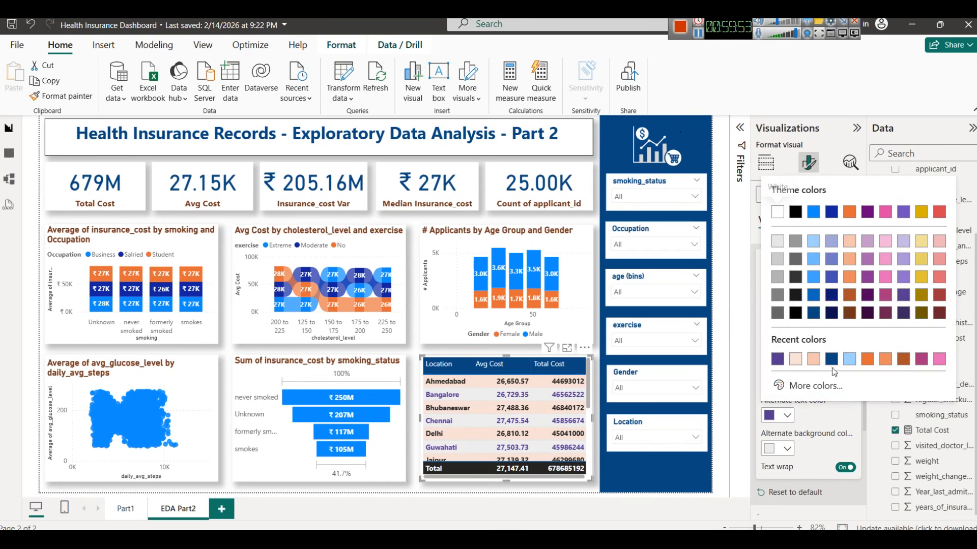
left_click(816, 316)
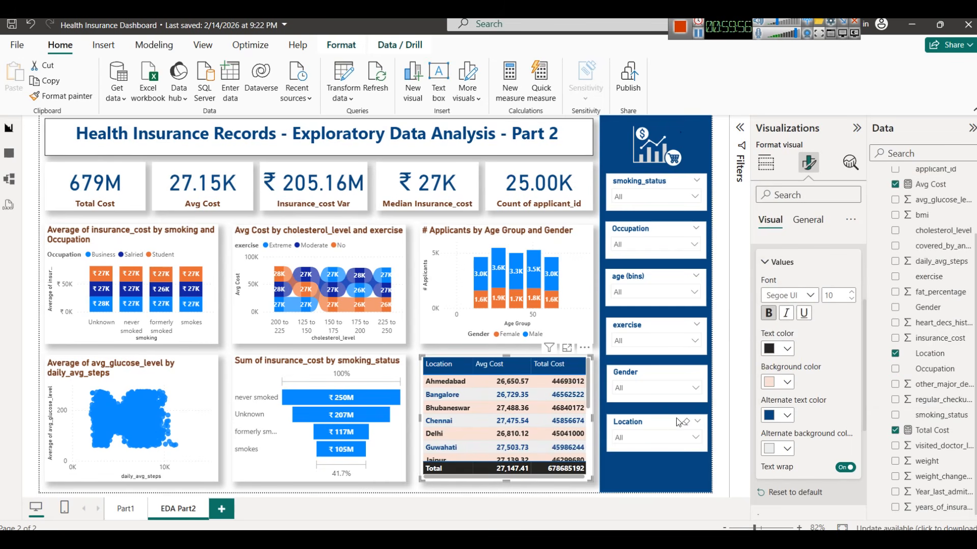
Turn on cell icons for the table's Location column, accepting the default rule settings
scroll(788, 430, "down", 3)
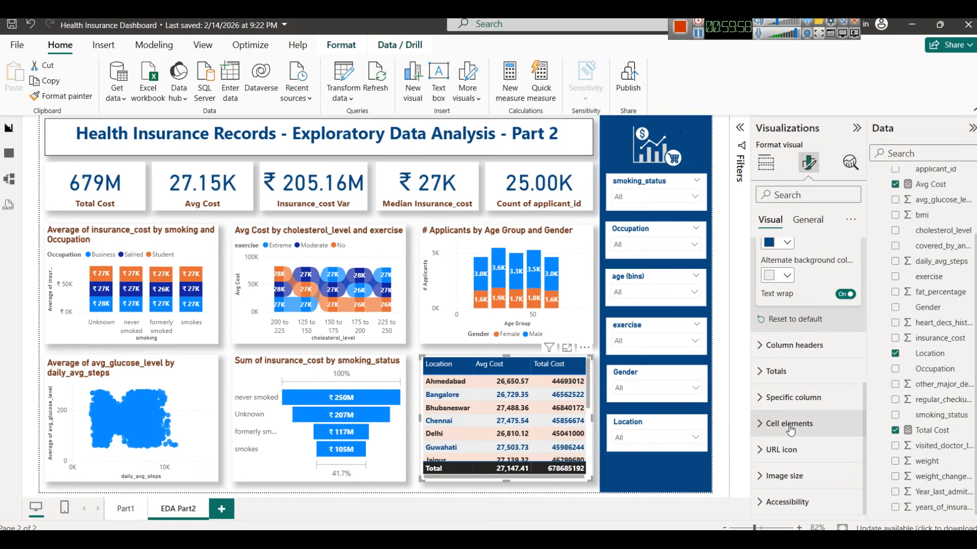
left_click(789, 424)
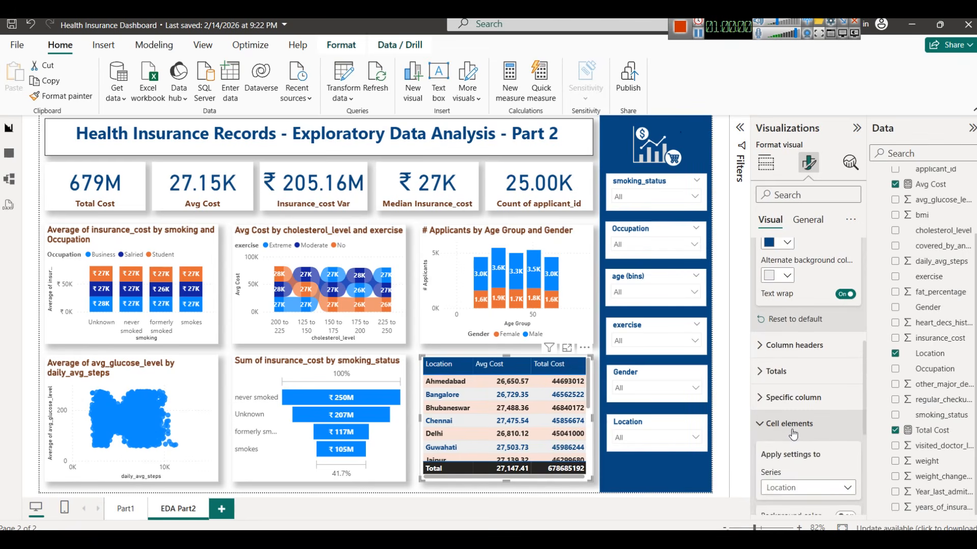
scroll(796, 433, "down", 4)
left_click(845, 349)
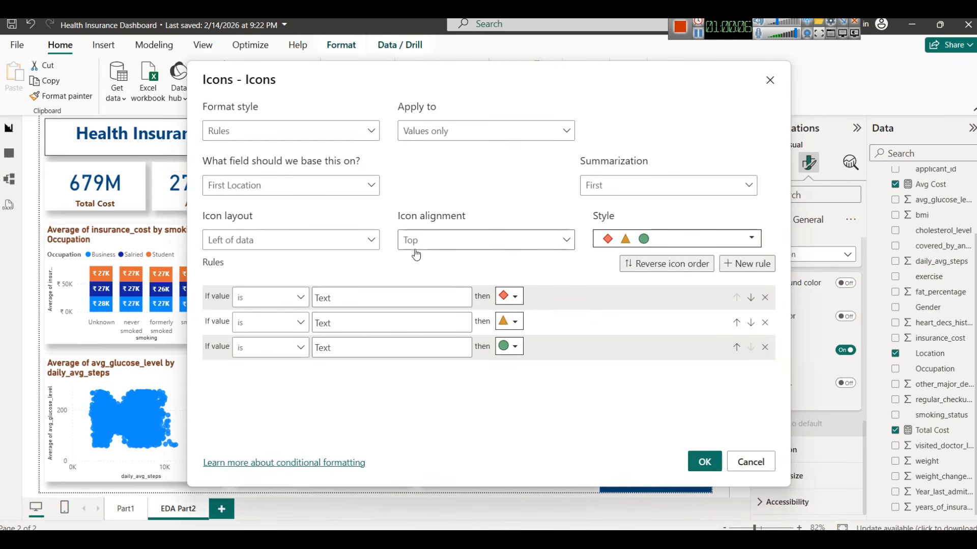
left_click(706, 463)
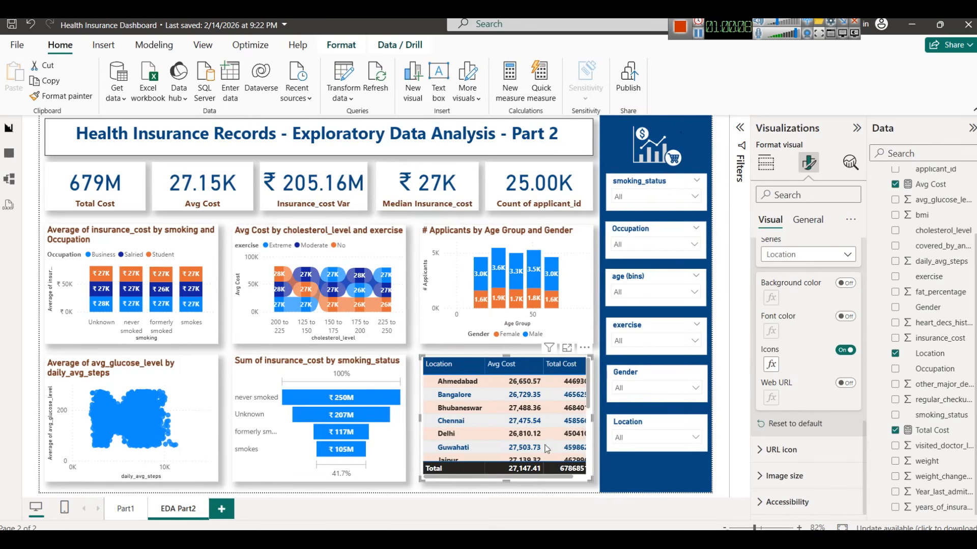
Reopen the Location icon rules and base them on the Avg Cost field of the insurance table
left_click(771, 364)
left_click(275, 131)
left_click(275, 131)
left_click(279, 189)
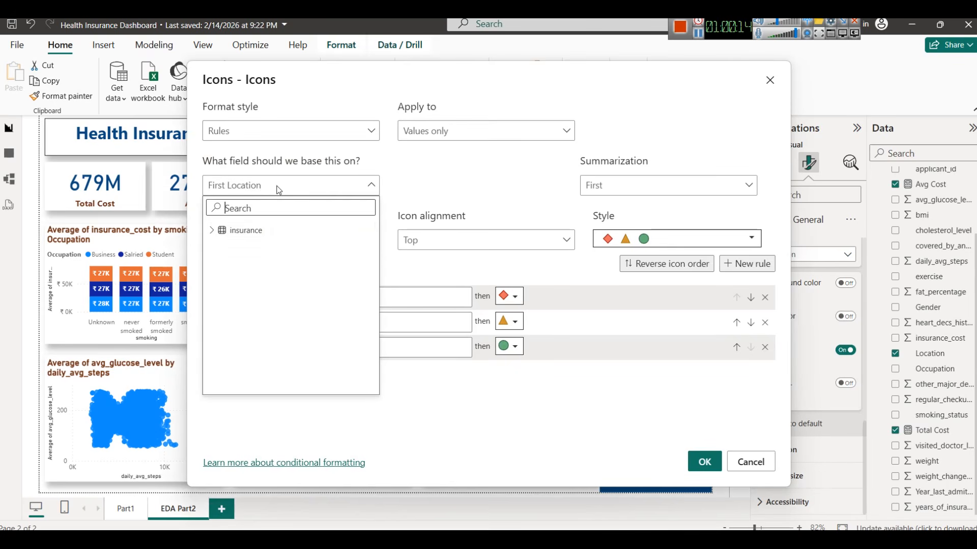
left_click(219, 232)
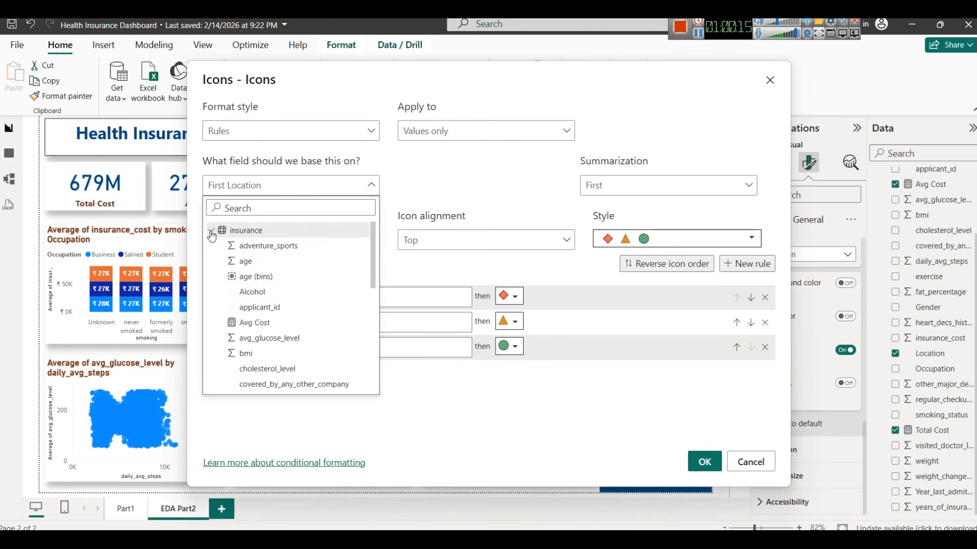
left_click(279, 322)
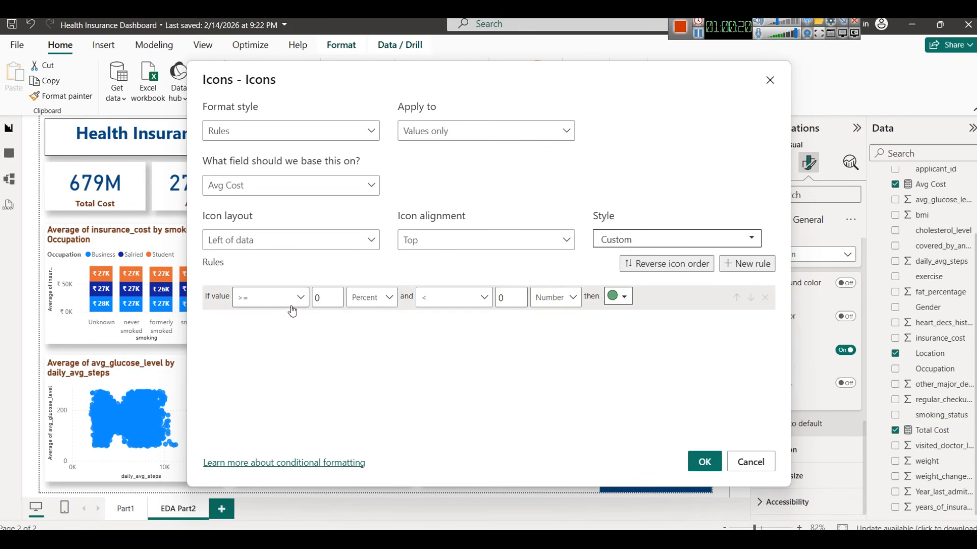
Set the first icon rule's upper limit to 30 with a red diamond icon, and add a second rule
double_click(506, 299)
type("30")
left_click(622, 297)
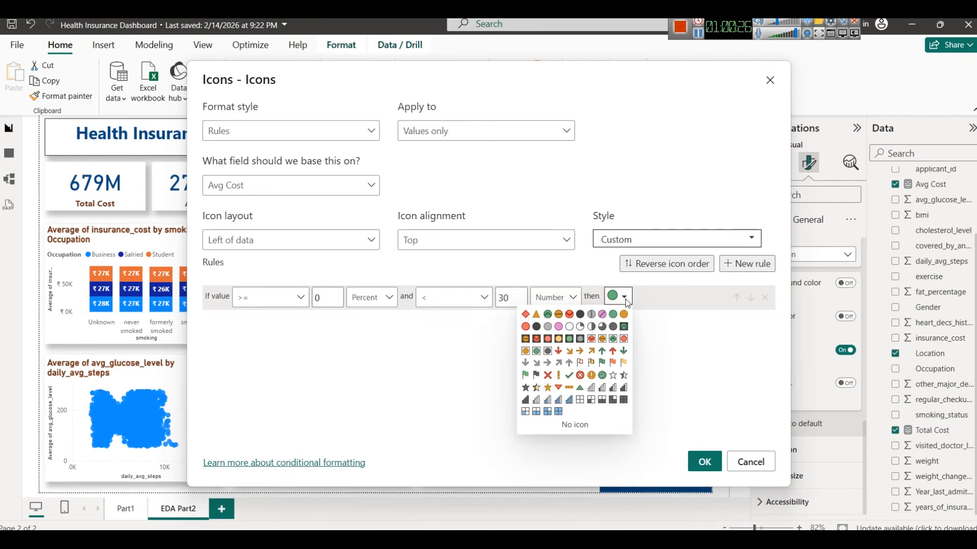
left_click(525, 314)
left_click(747, 264)
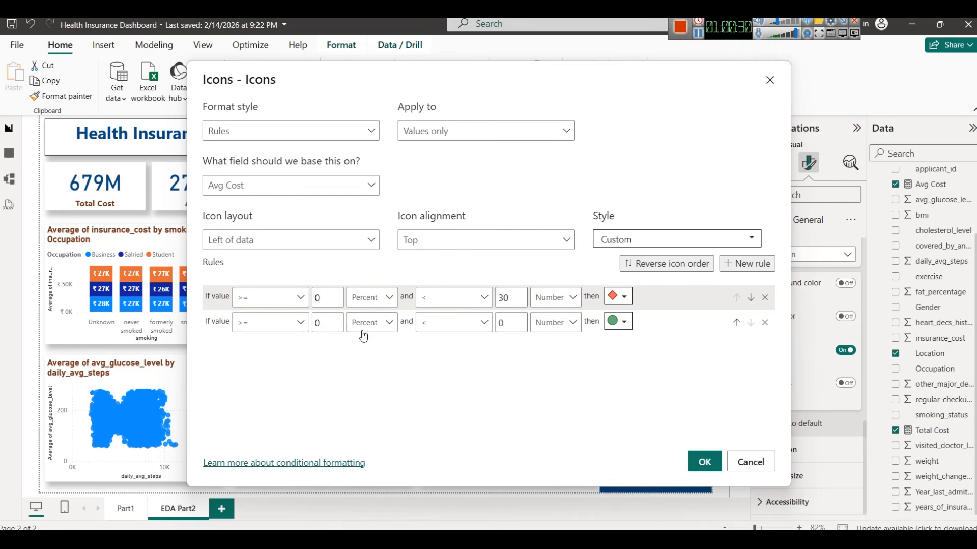
Set the second icon rule to 31 through 100 with a green circle, make both upper limits percentages, and apply the rules
double_click(326, 326)
type("31")
double_click(501, 324)
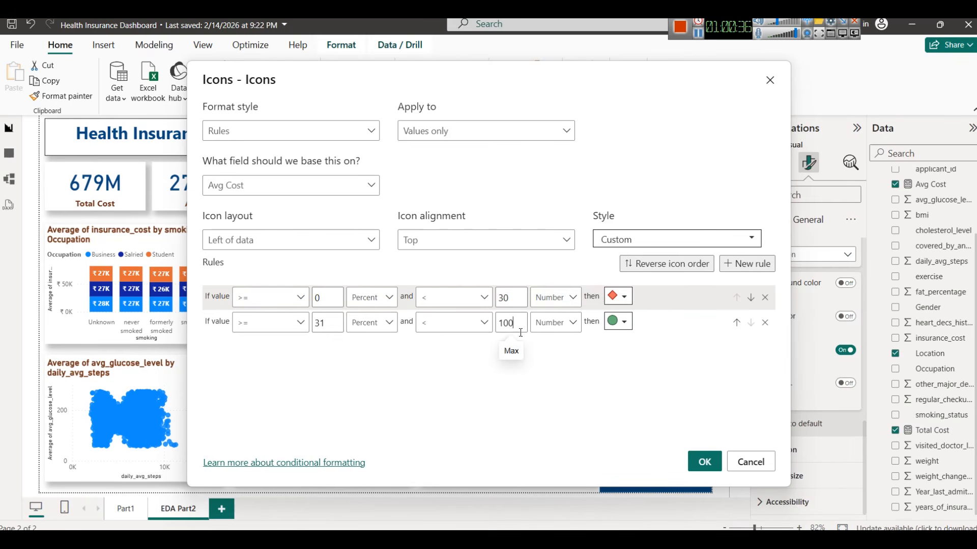
left_click(552, 323)
left_click(549, 365)
left_click(555, 298)
left_click(551, 338)
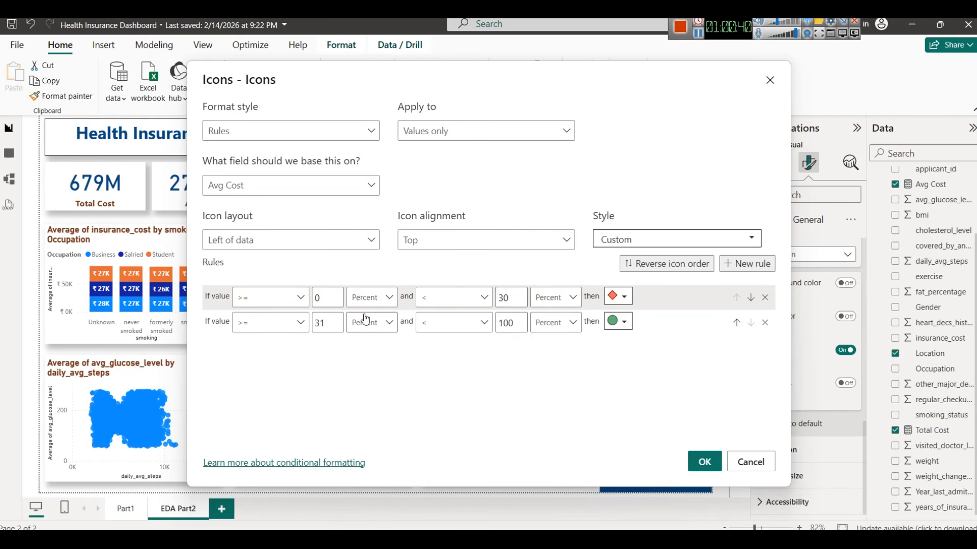
left_click(702, 458)
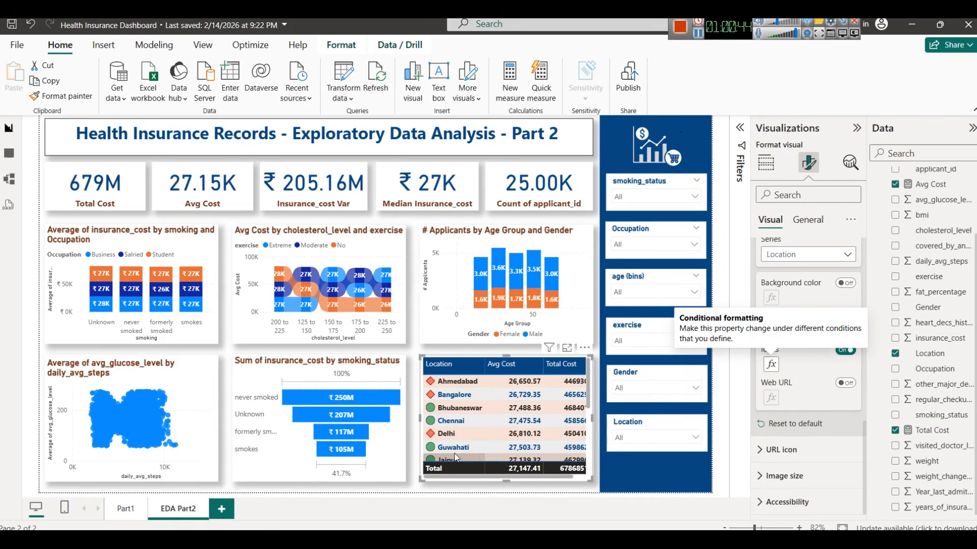
View the location table in focus mode to examine its icons, and return to the report page
left_click(566, 348)
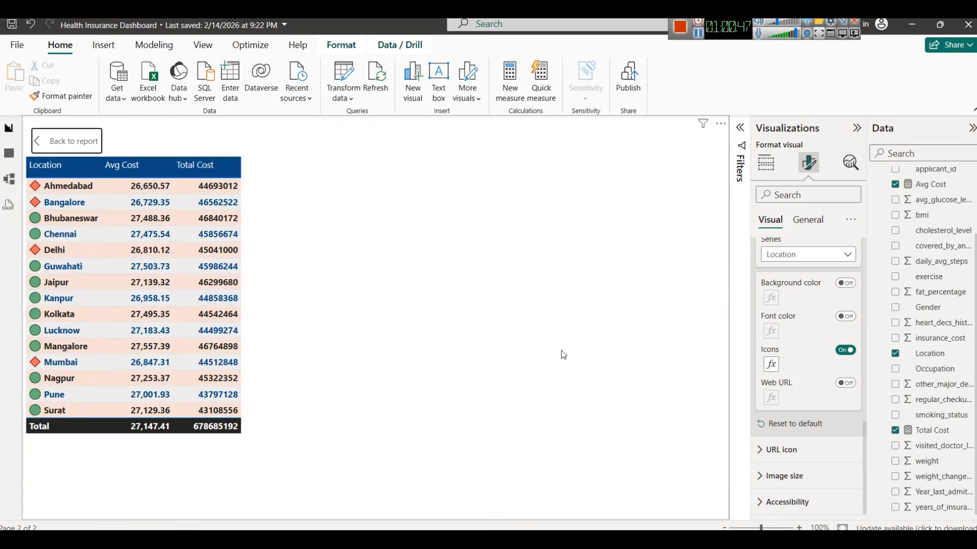
left_click(88, 145)
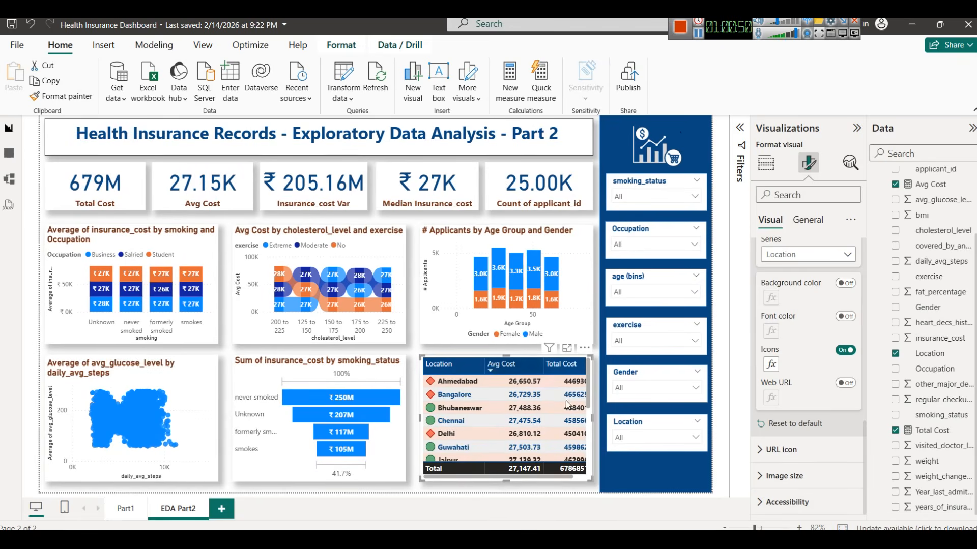
left_click(565, 489)
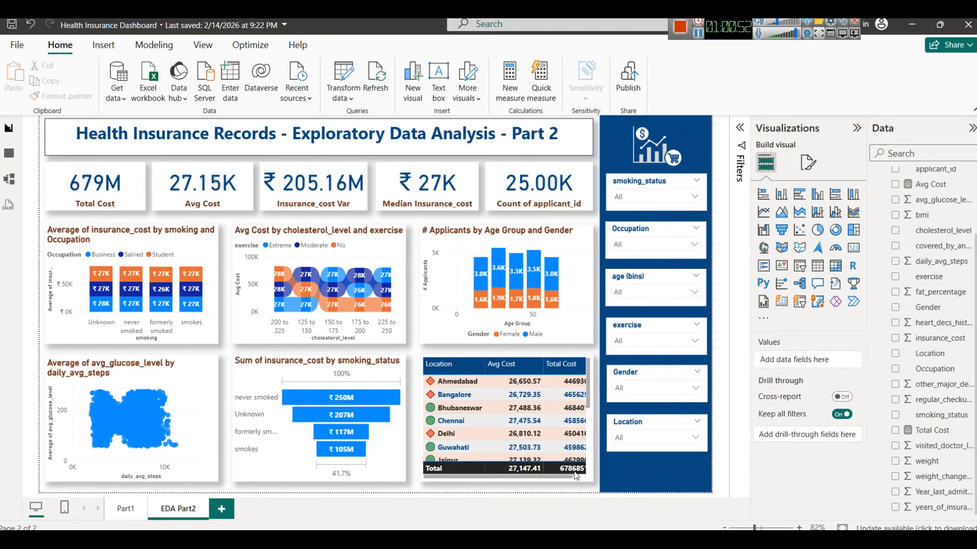
Reset the location table's Location column icons by turning them off and back on in the cell elements
left_click(589, 364)
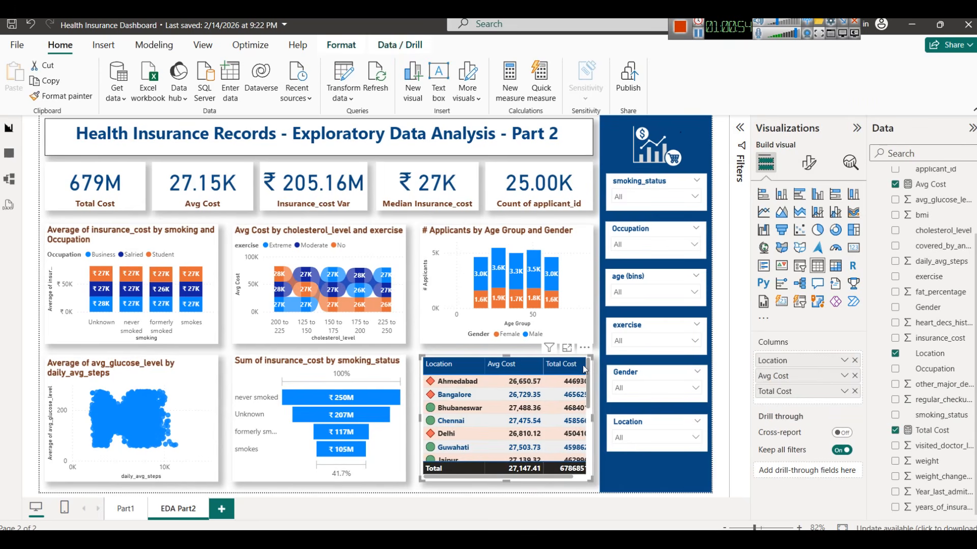
left_click(809, 163)
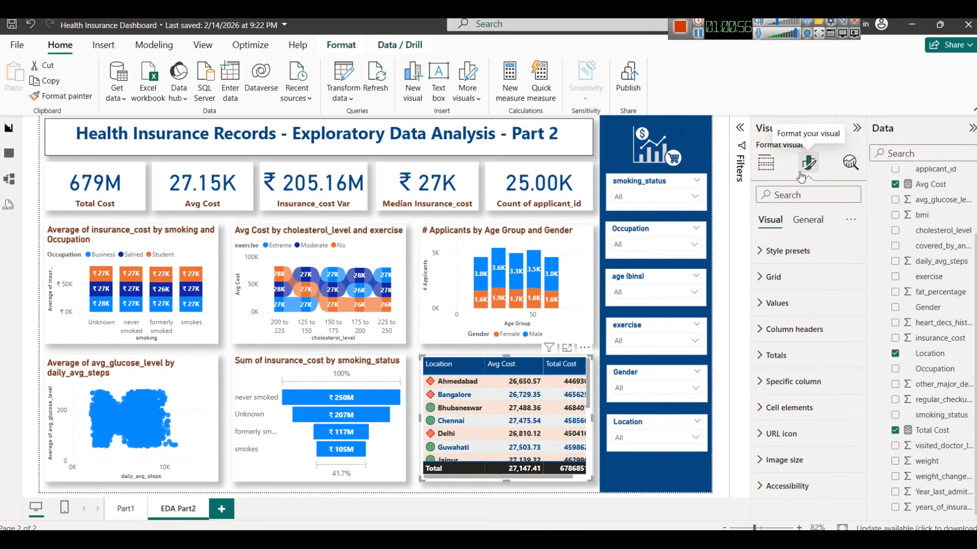
left_click(802, 416)
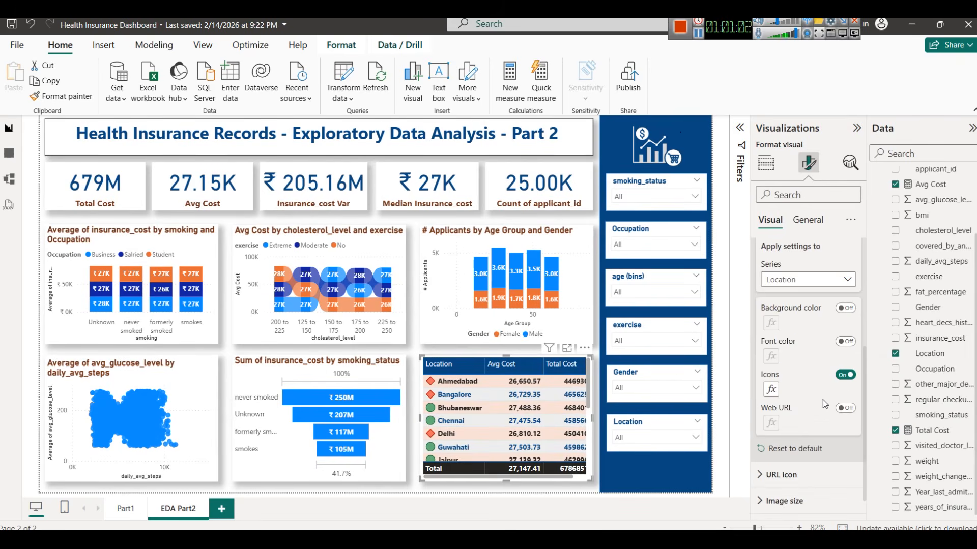
left_click(847, 377)
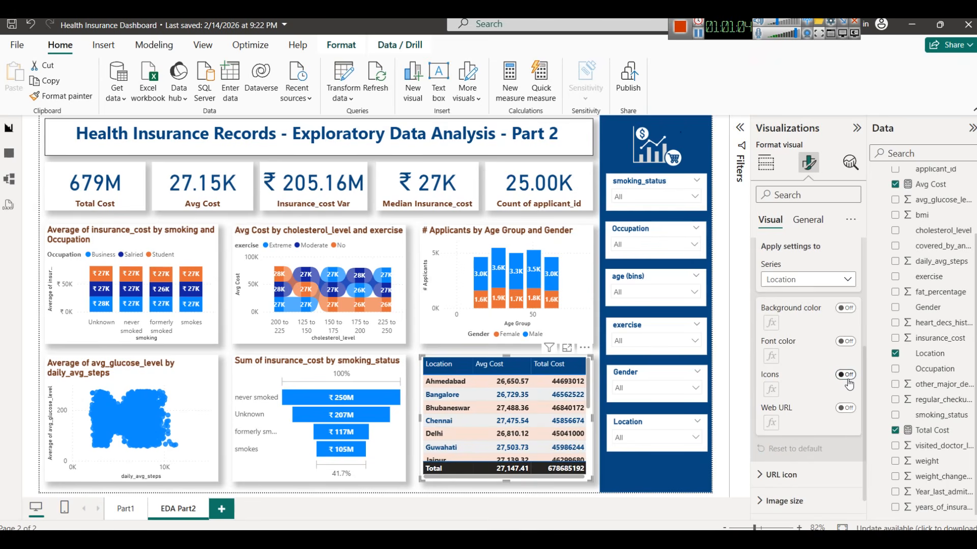
left_click(846, 376)
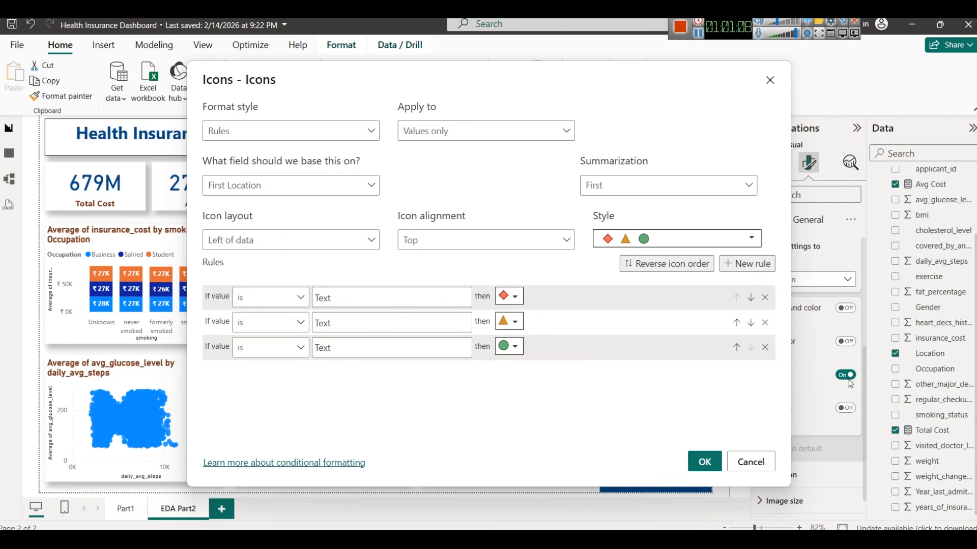
left_click(765, 463)
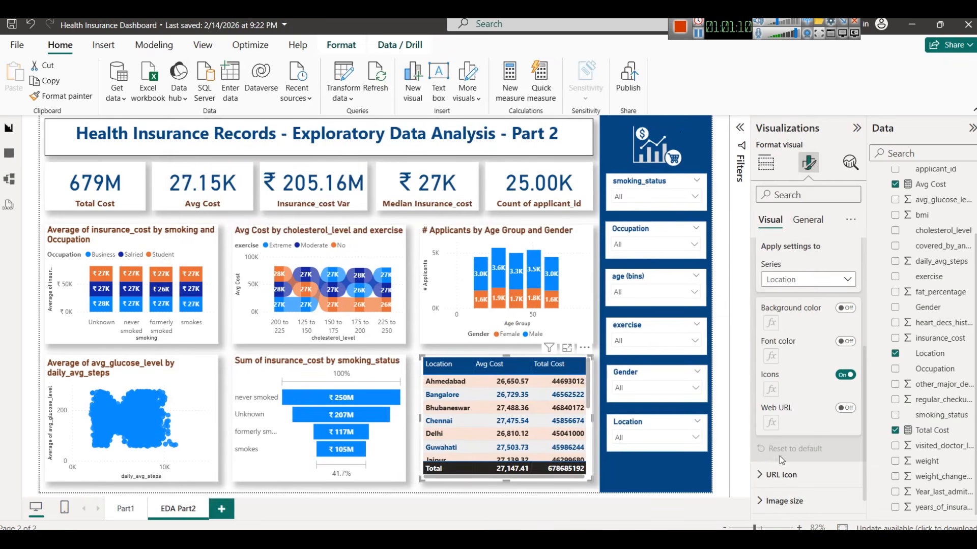
left_click(847, 377)
left_click(847, 376)
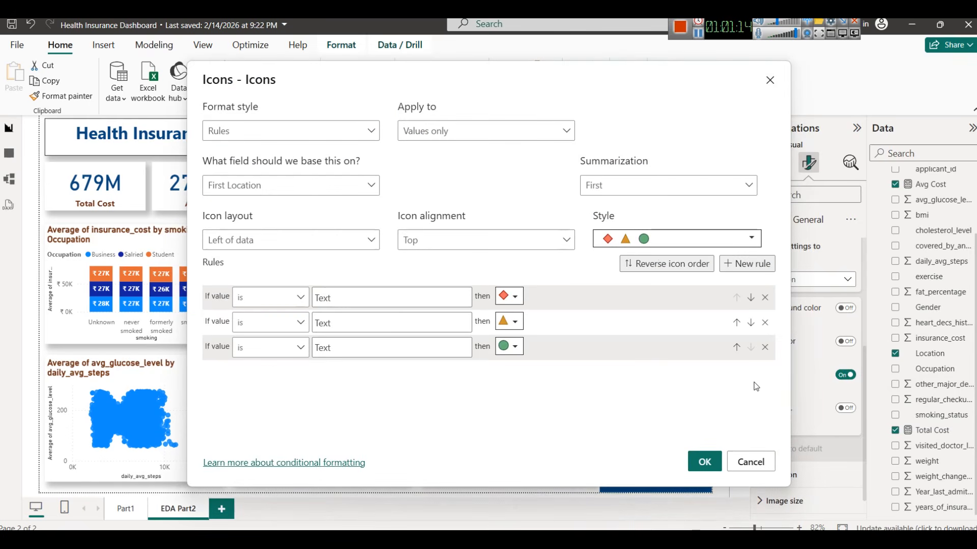
Keep the Rules format style and base the Location icons on the insurance table's Avg Cost field
left_click(266, 129)
left_click(268, 131)
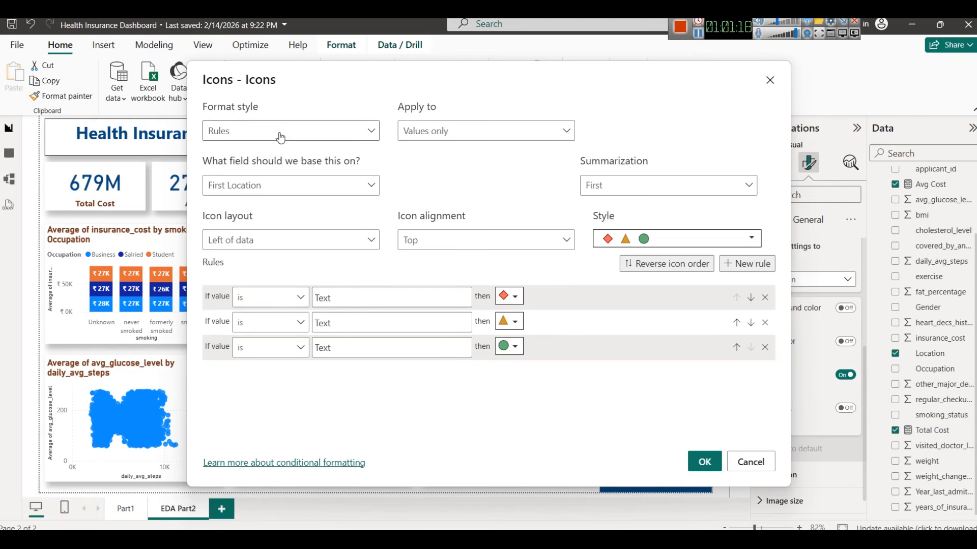
left_click(271, 184)
left_click(211, 234)
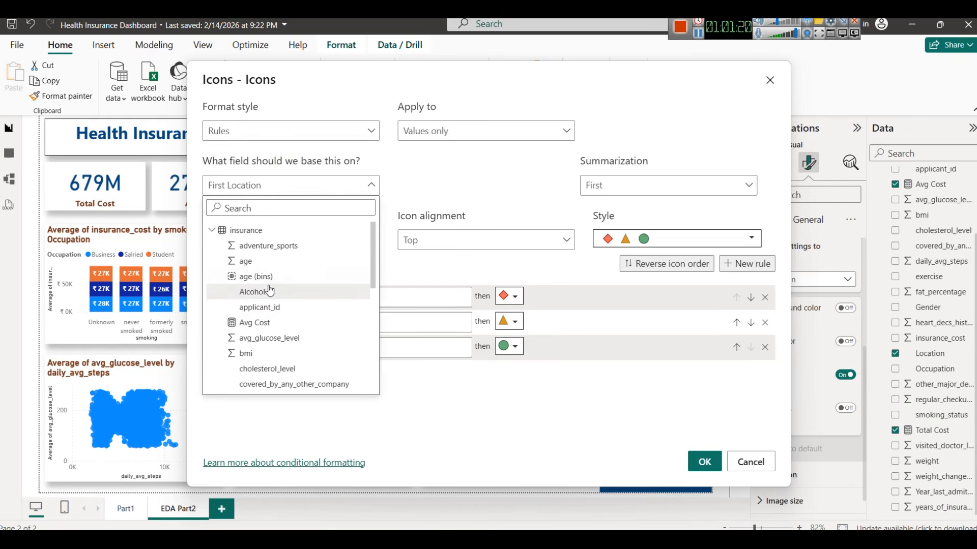
scroll(278, 282, "down", 1)
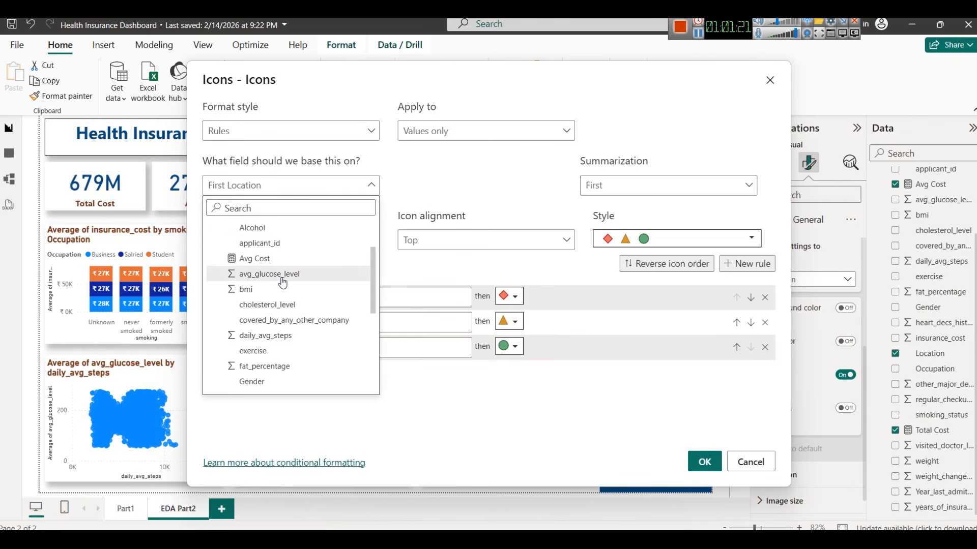
left_click(256, 259)
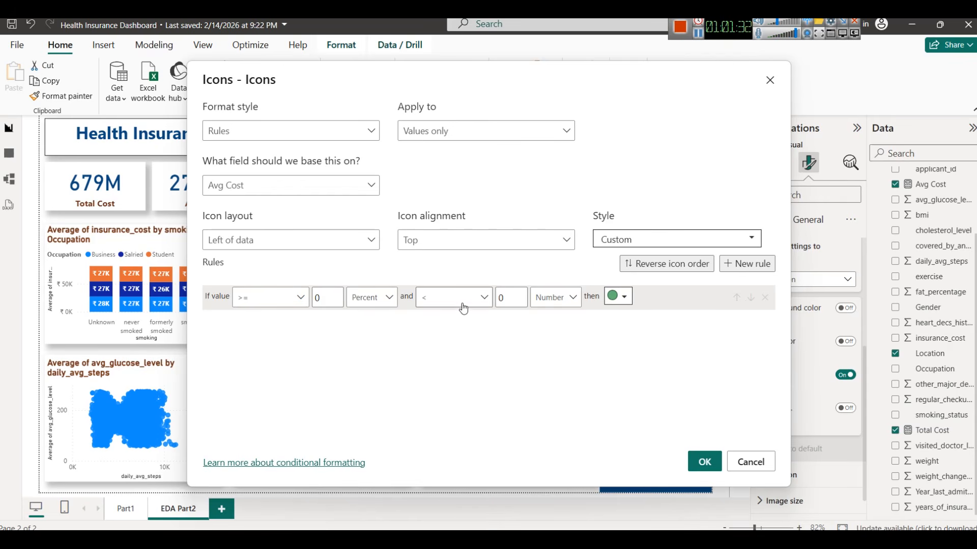
Set the first icon rule's upper limit to 49 percent with a red diamond icon
left_click(500, 298)
left_click(555, 297)
left_click(551, 340)
left_click(614, 298)
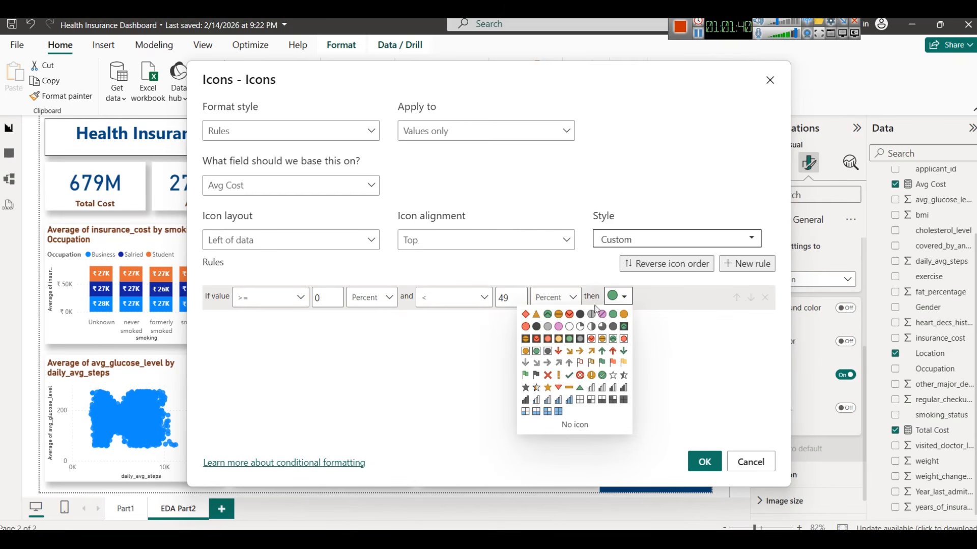
left_click(526, 316)
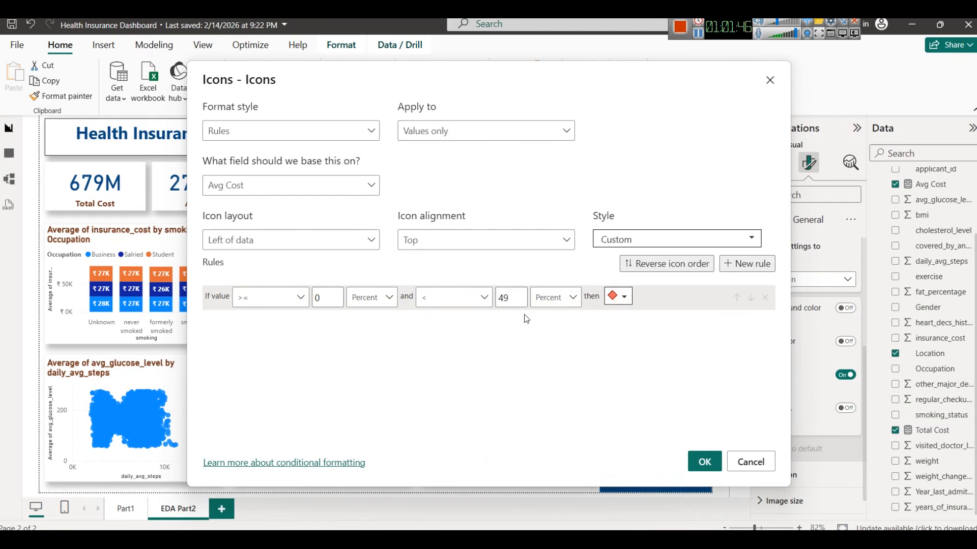
Add a second icon rule from 50 to 100 percent with a green circle, and apply the rules
left_click(746, 263)
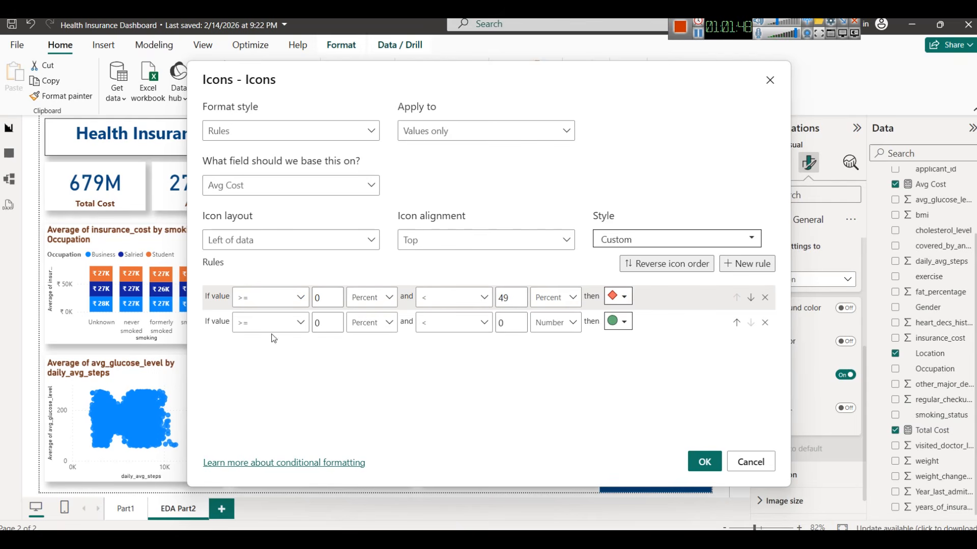
double_click(318, 322)
left_click(555, 323)
left_click(554, 364)
double_click(505, 322)
type("10")
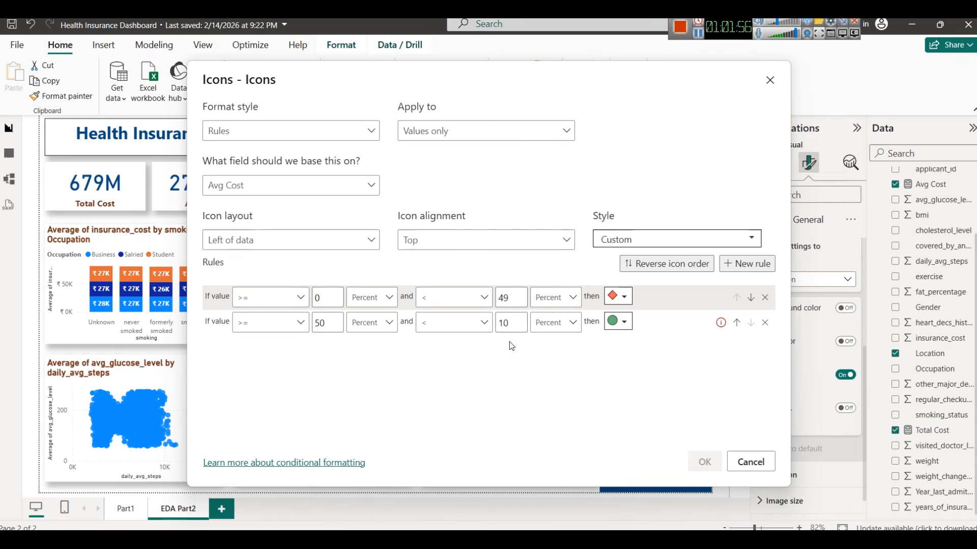
type("0")
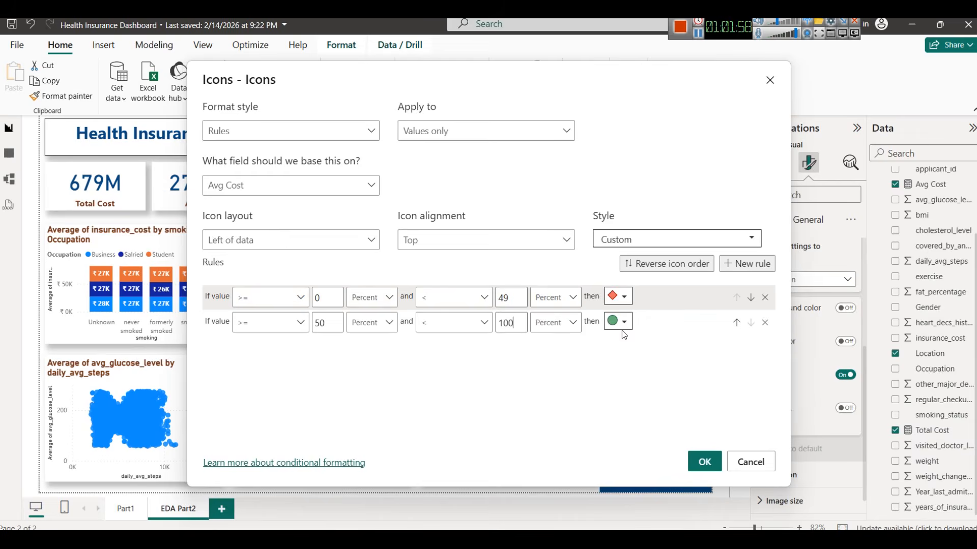
left_click(704, 461)
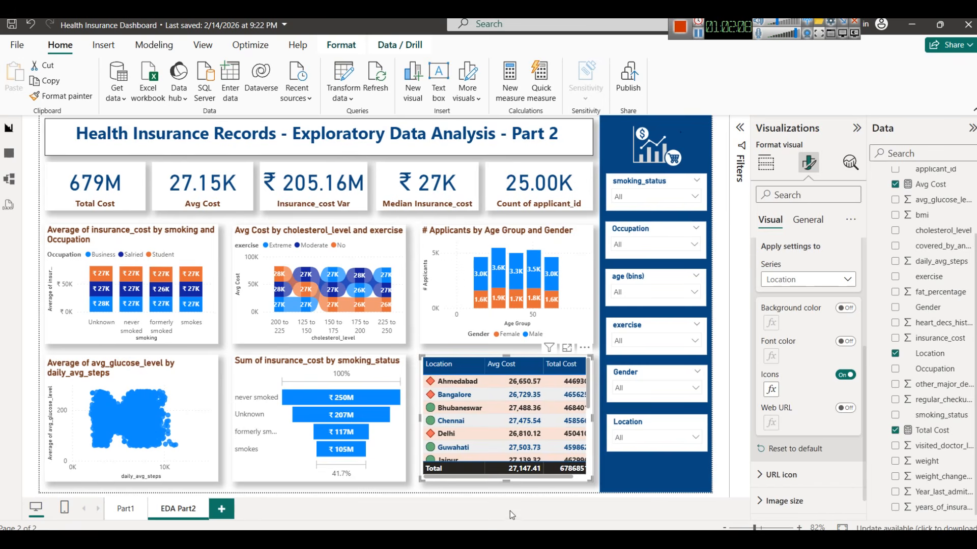
Sort the location table by Avg Cost in both directions to check the icons, and sort it back by Location ascending
left_click(548, 491)
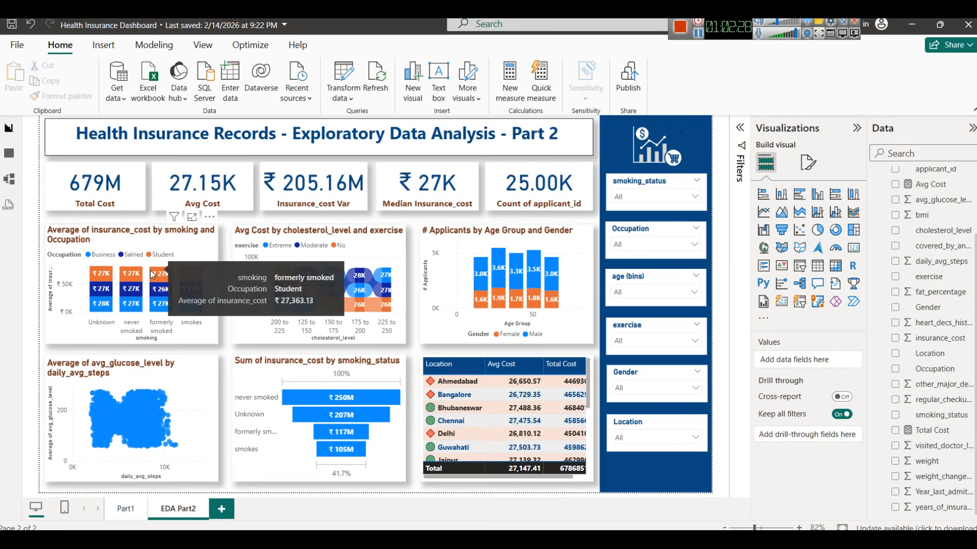
mouse_move(486, 275)
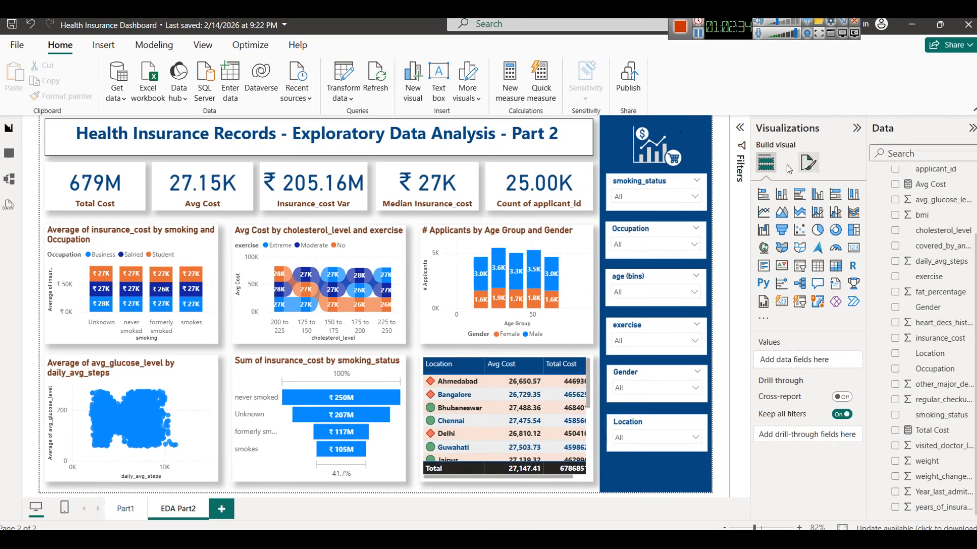
left_click(524, 363)
left_click(523, 359)
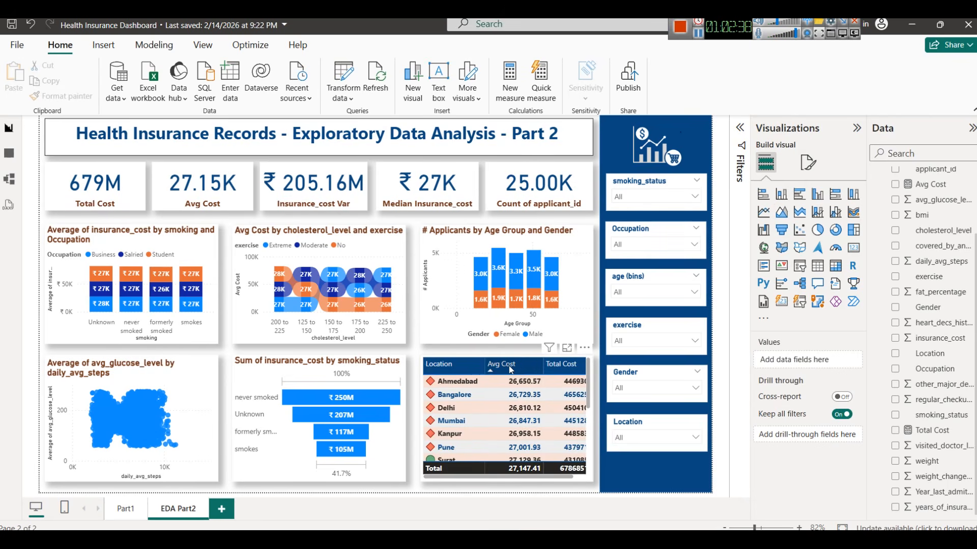
left_click(460, 370)
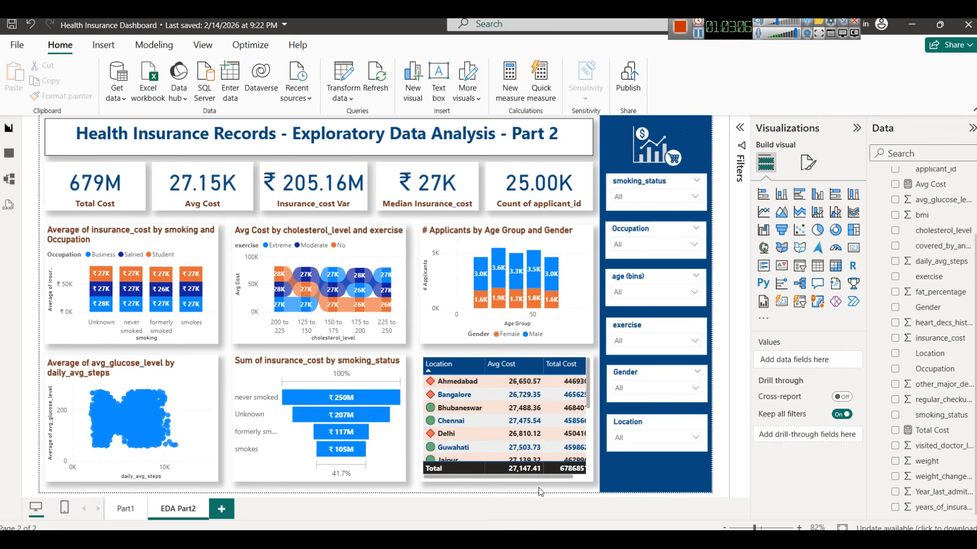
Save the Health Insurance Dashboard report
scroll(956, 483, "up", 2)
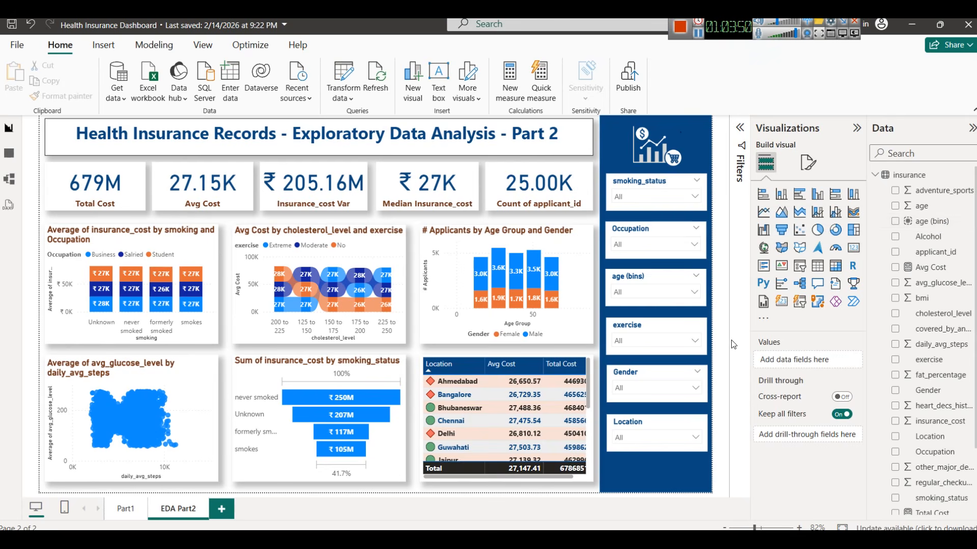
key("ctrl+s")
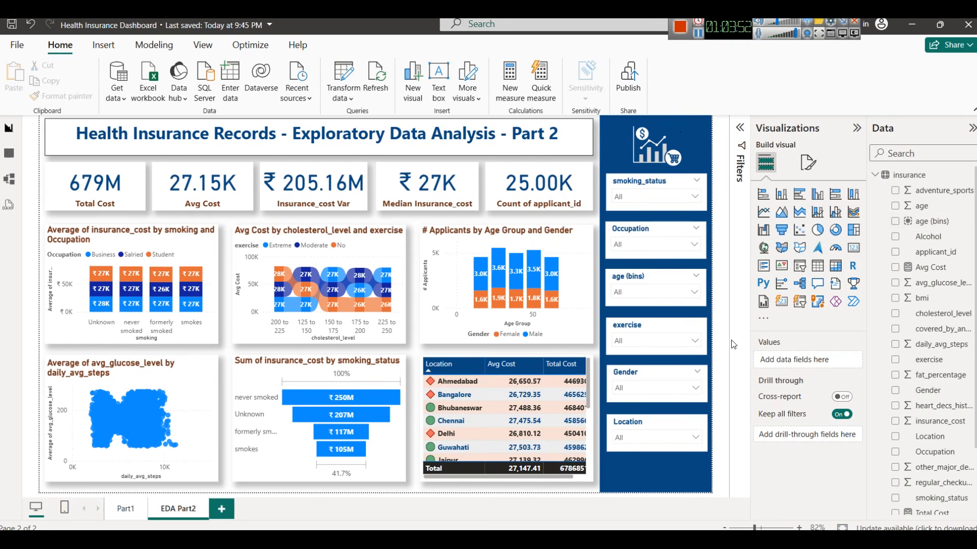